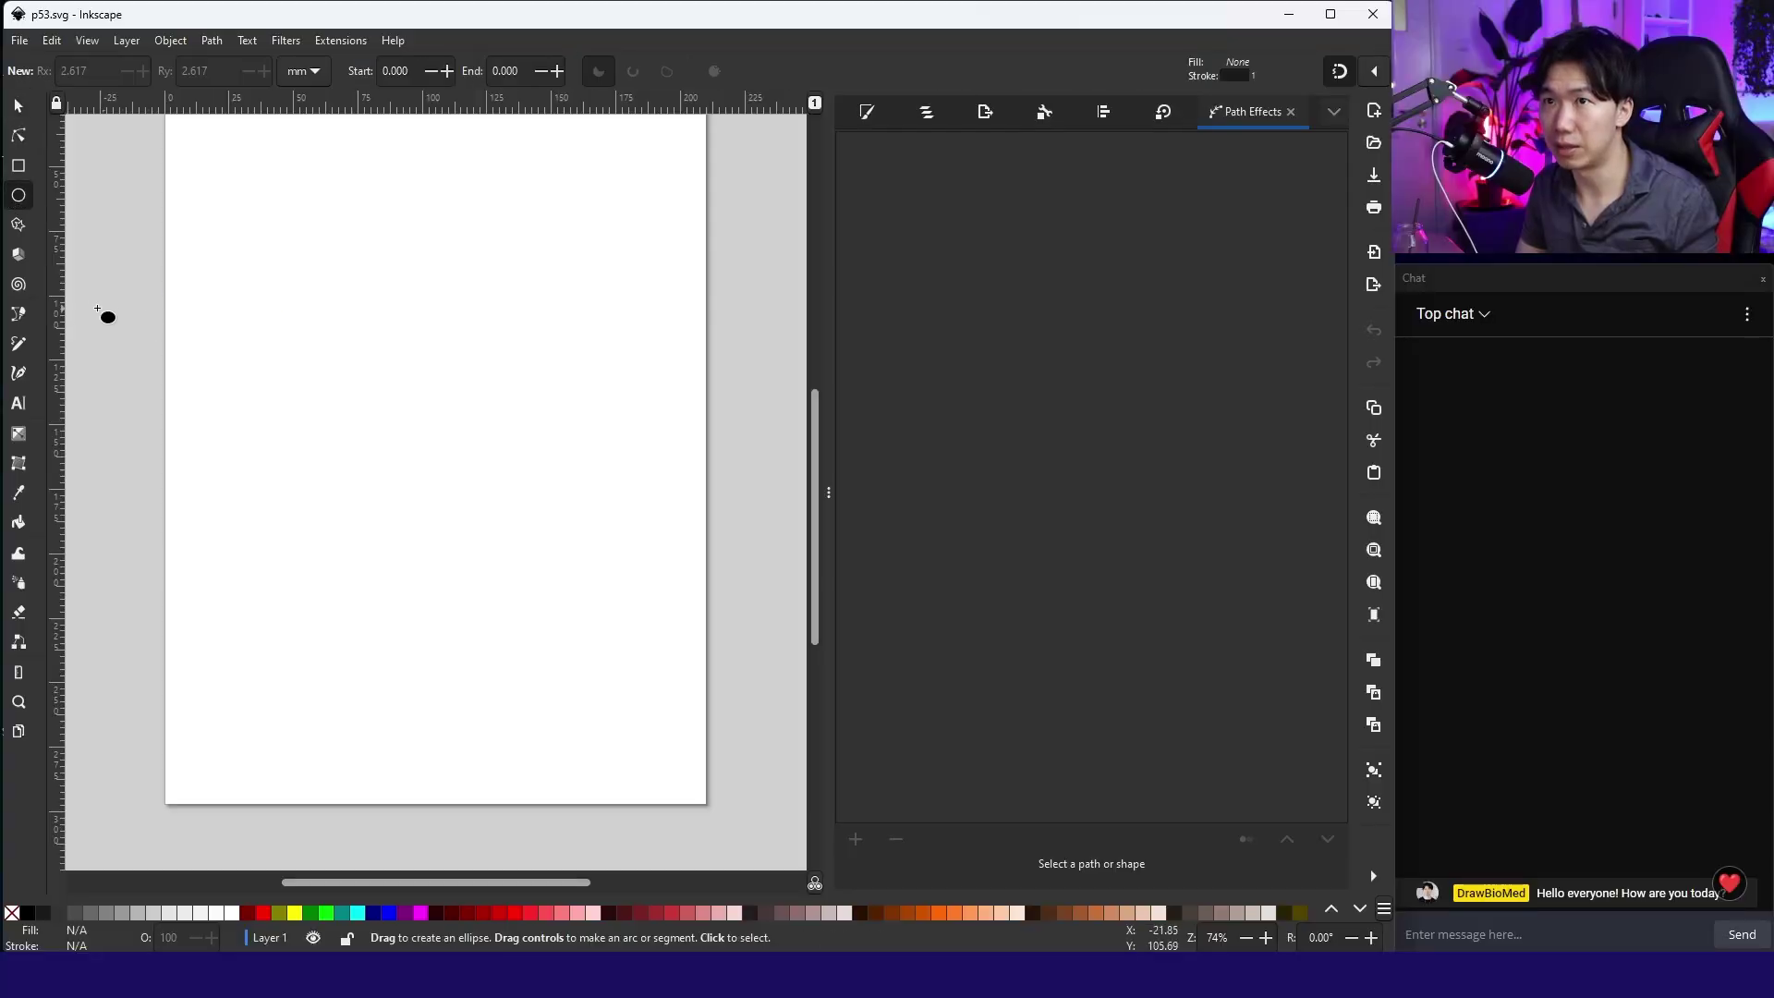
Draw a large ellipse about 349 mm wide and 260 mm high across the lower part of the page
left_click_drag(88, 300, 853, 892)
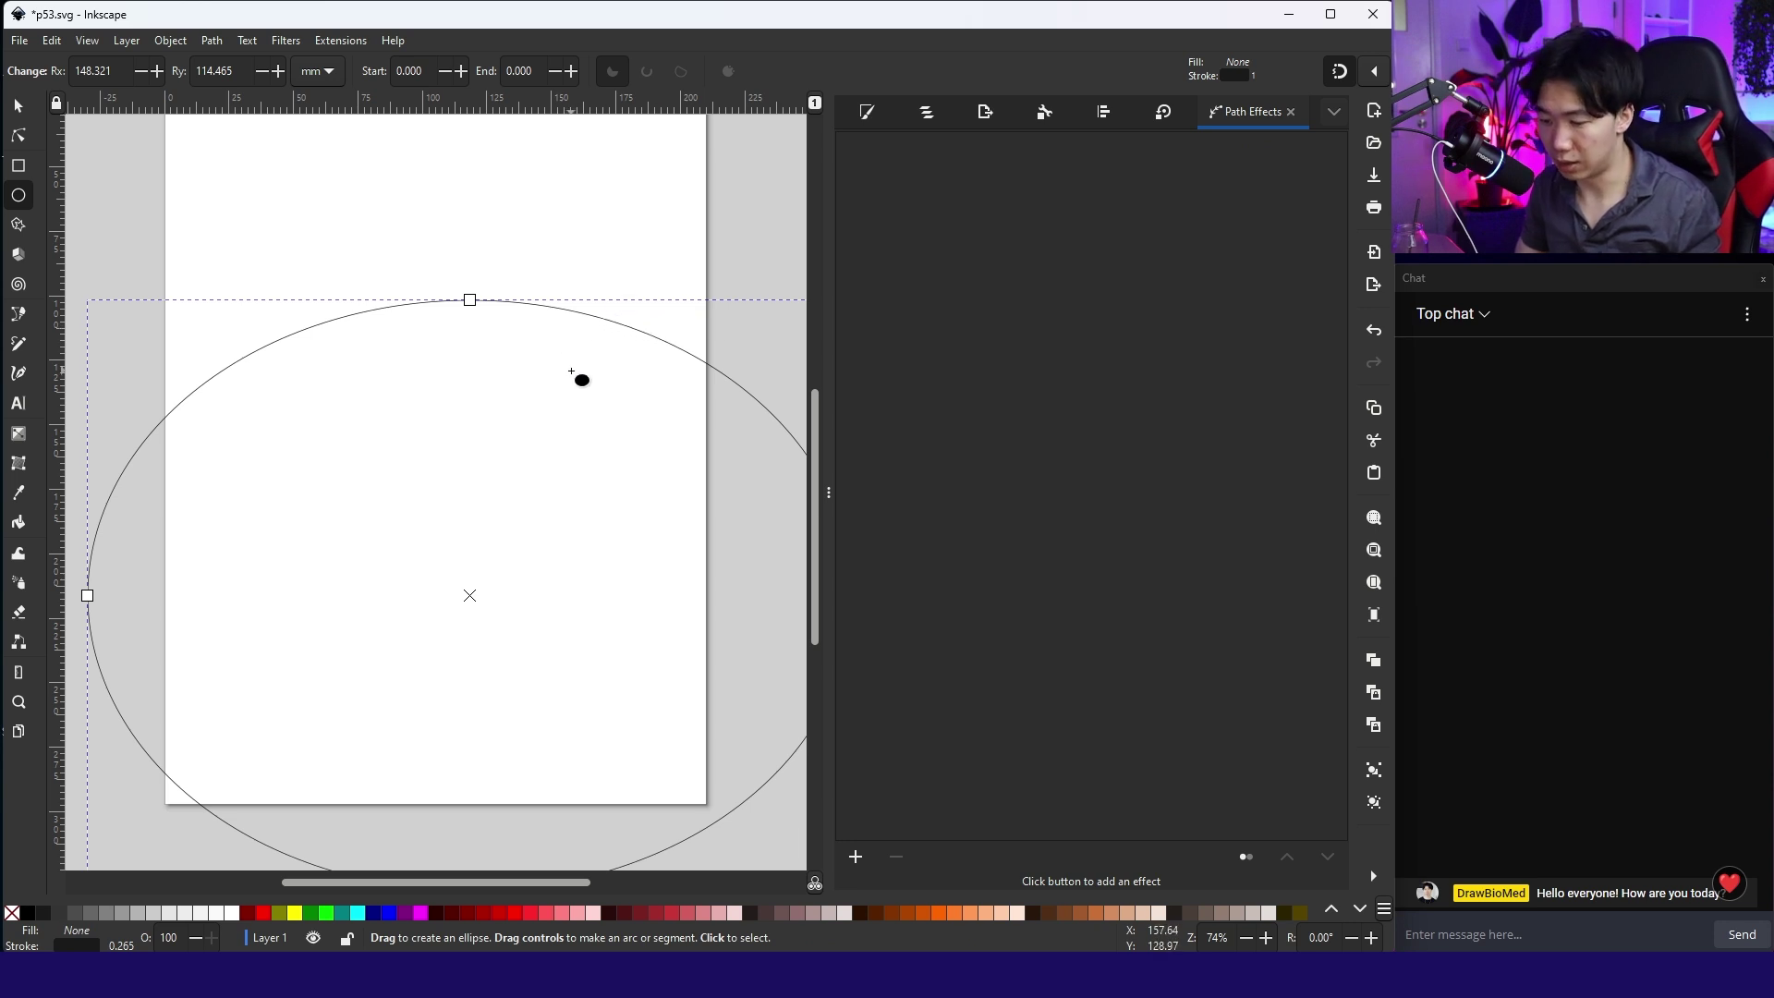
scroll(577, 353, "down", 2)
left_click(18, 106)
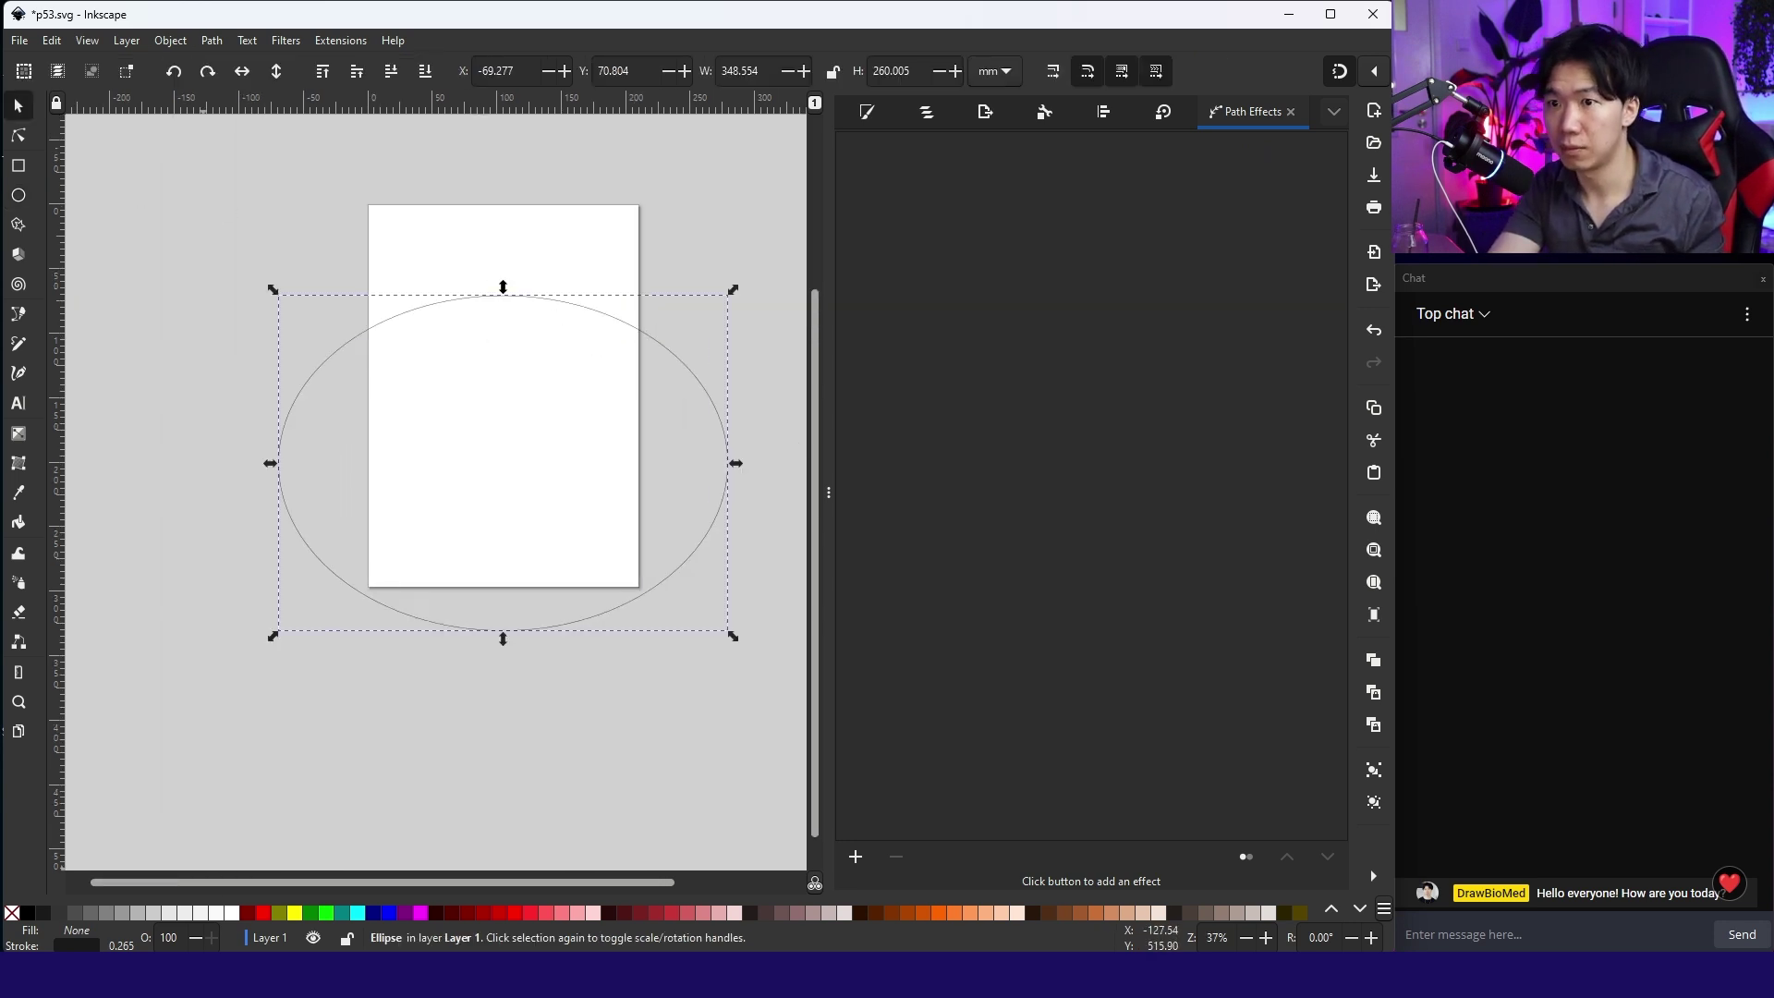
Set the ellipse's stroke width to 6 mm
right_click(127, 944)
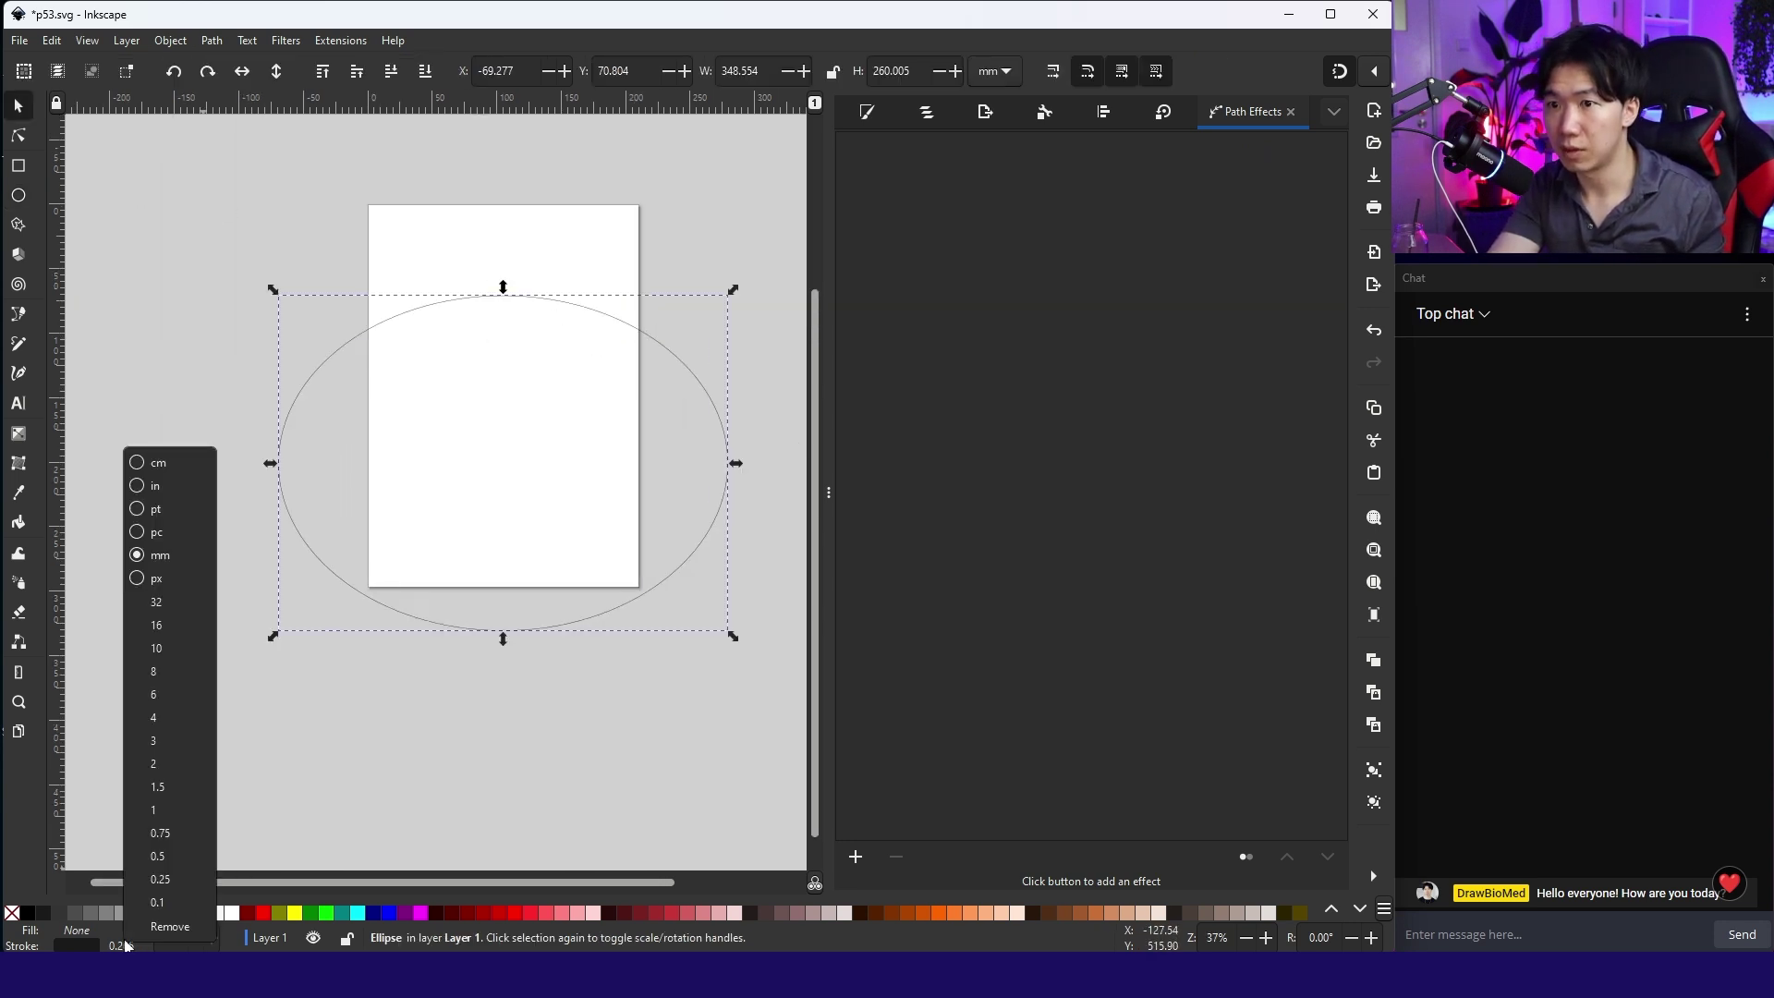
left_click(141, 650)
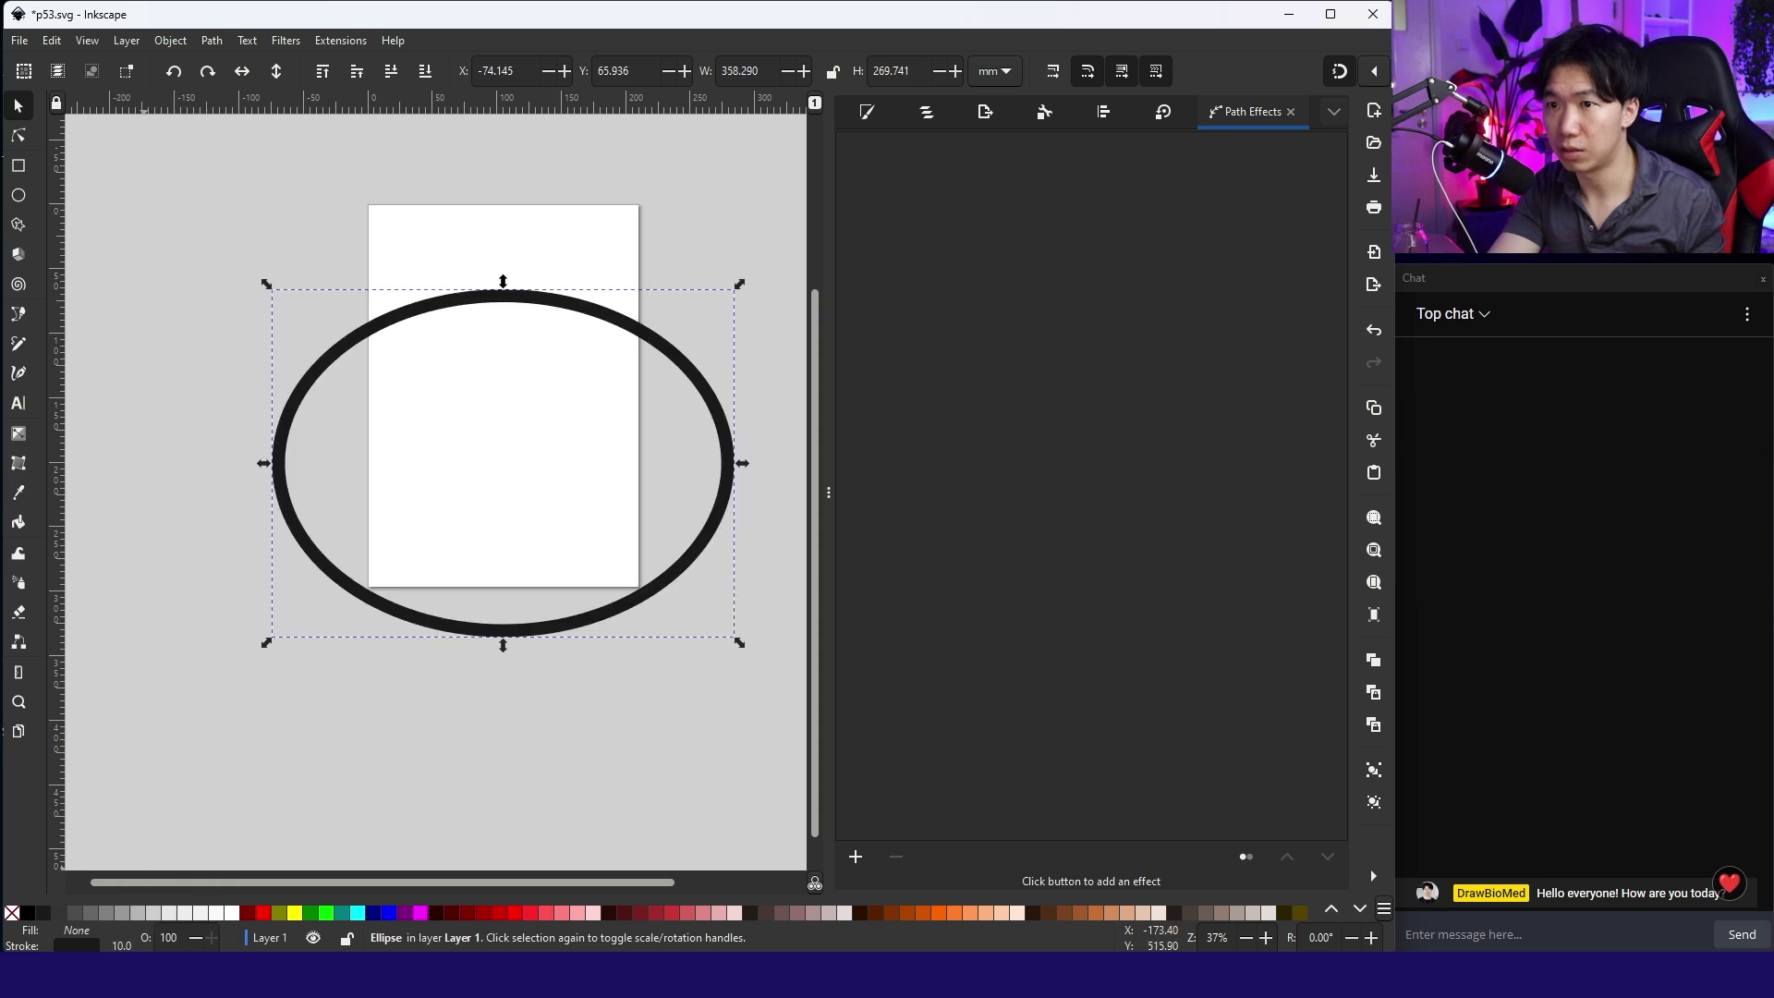
right_click(127, 944)
left_click(154, 707)
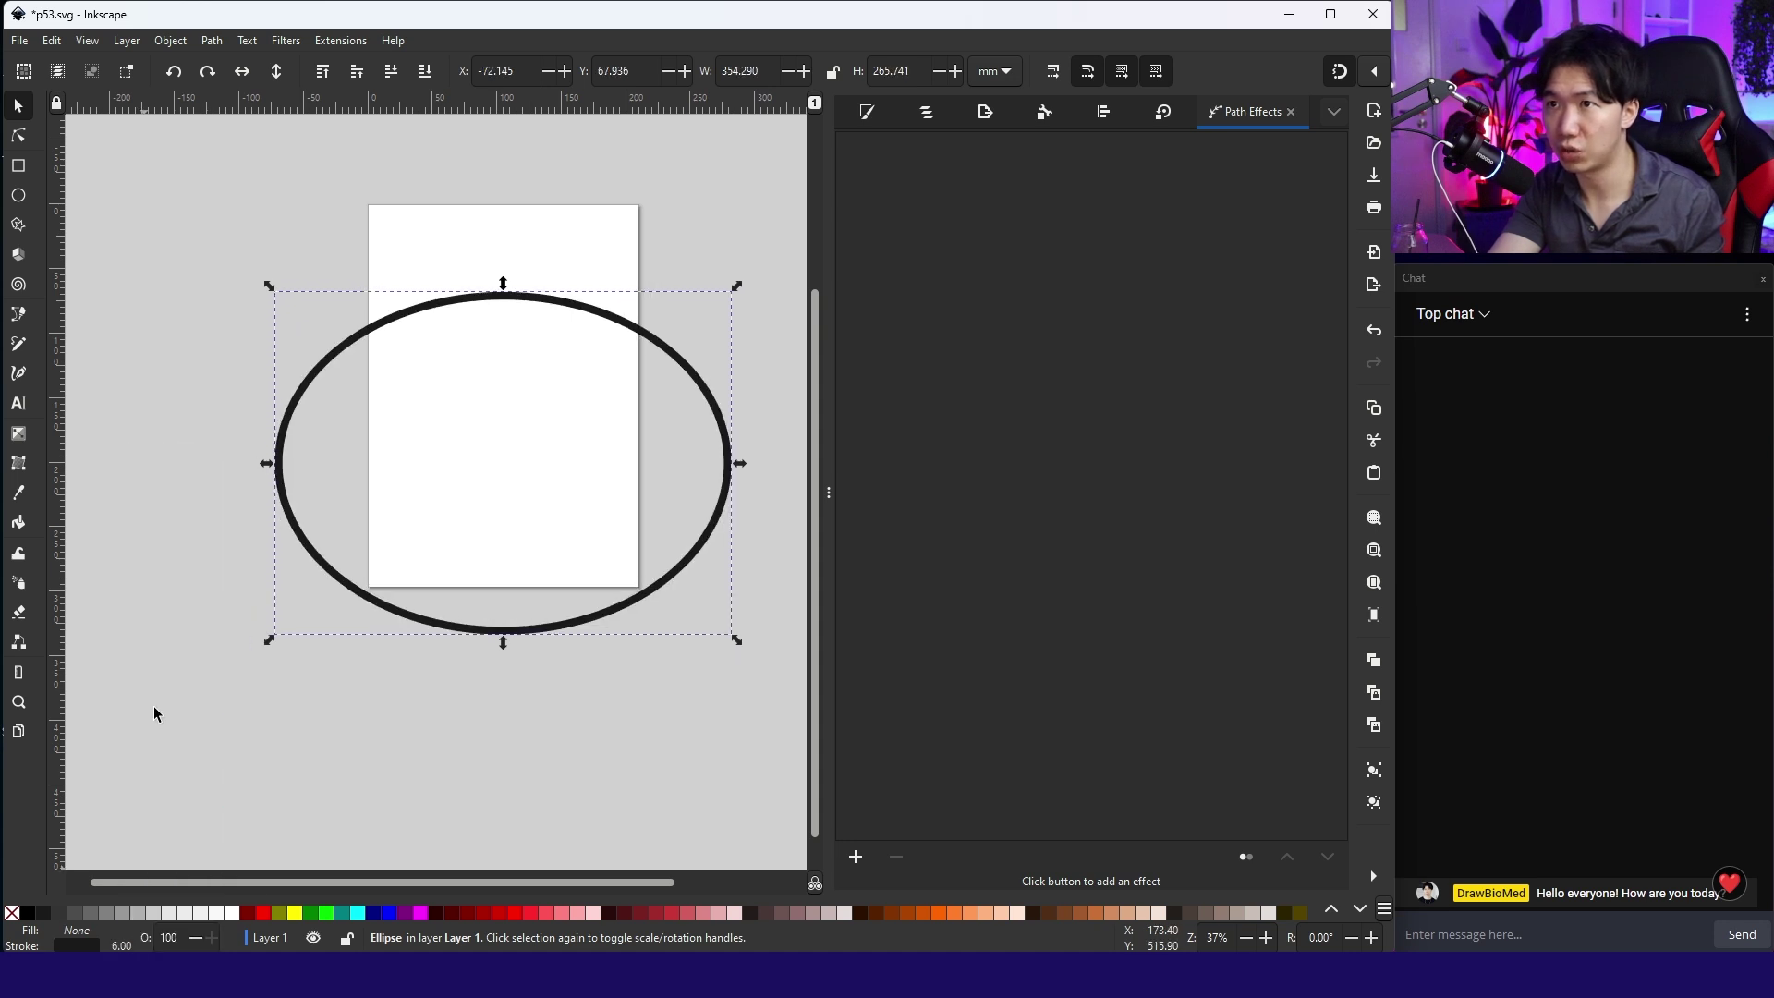
Give the ellipse a turquoise #5FBCD3 stroke and a pale blue #D7EEF4 fill
scroll(412, 522, "up", 2)
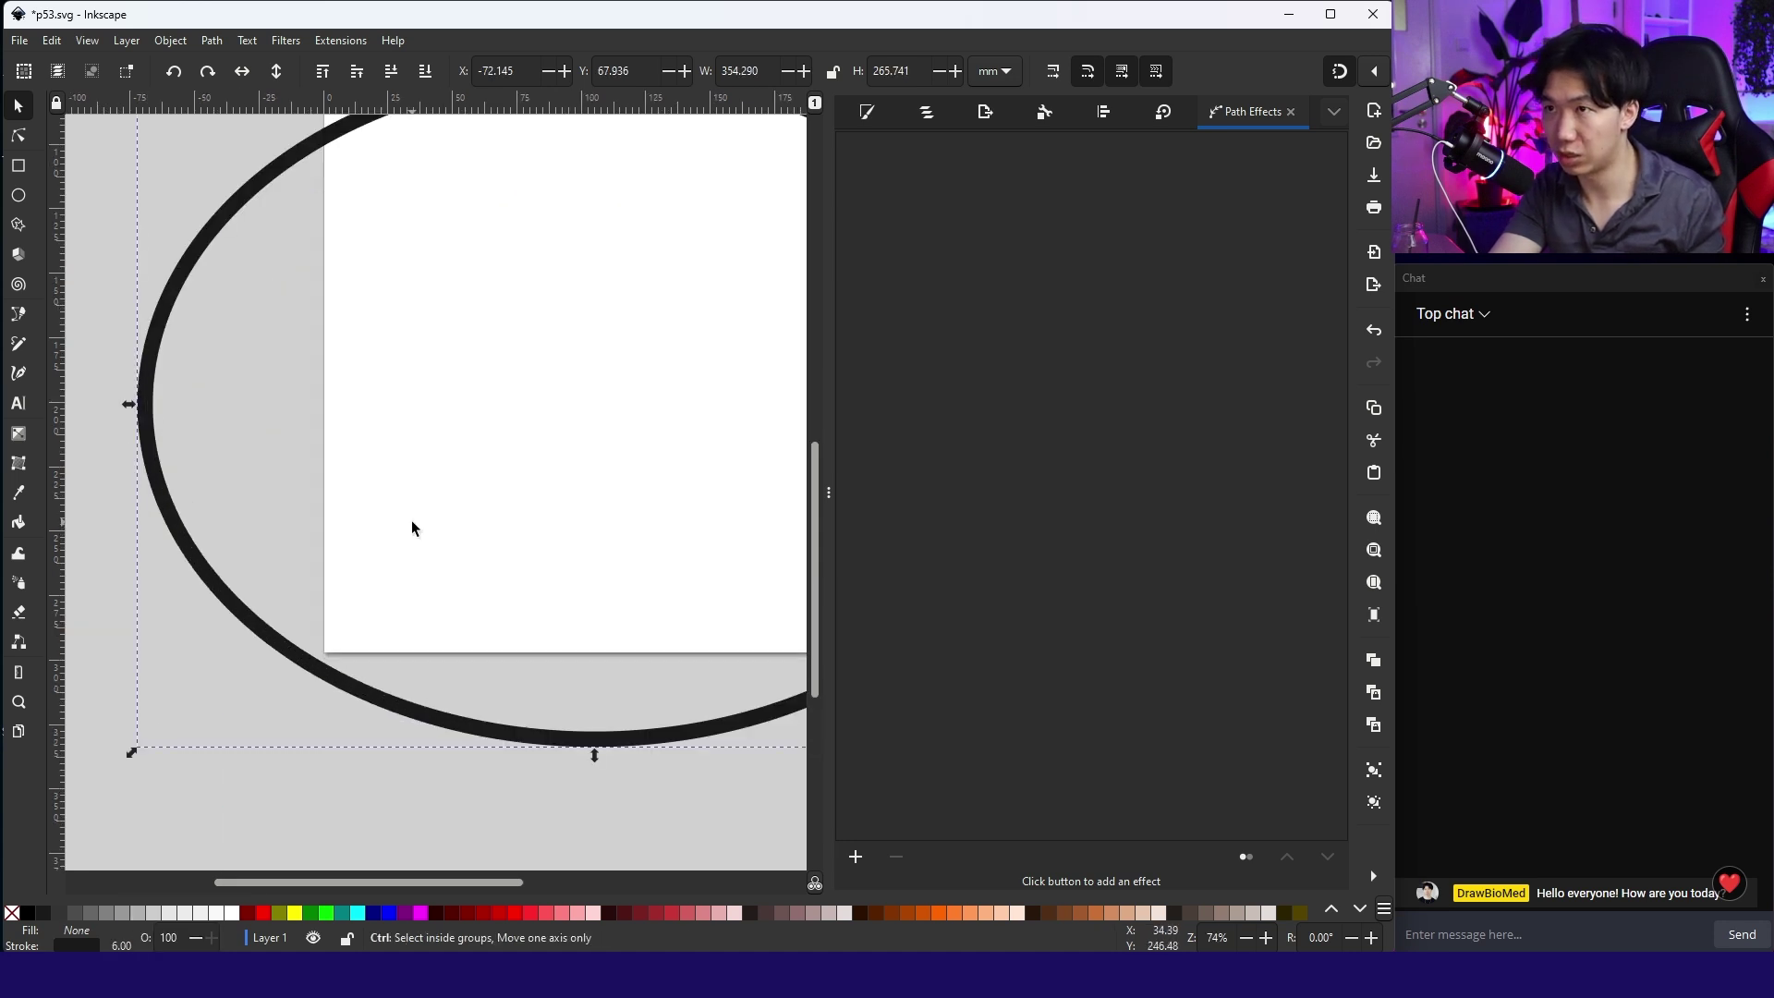
scroll(412, 522, "down", 1)
left_click_drag(520, 461, 382, 533)
left_click(1358, 910)
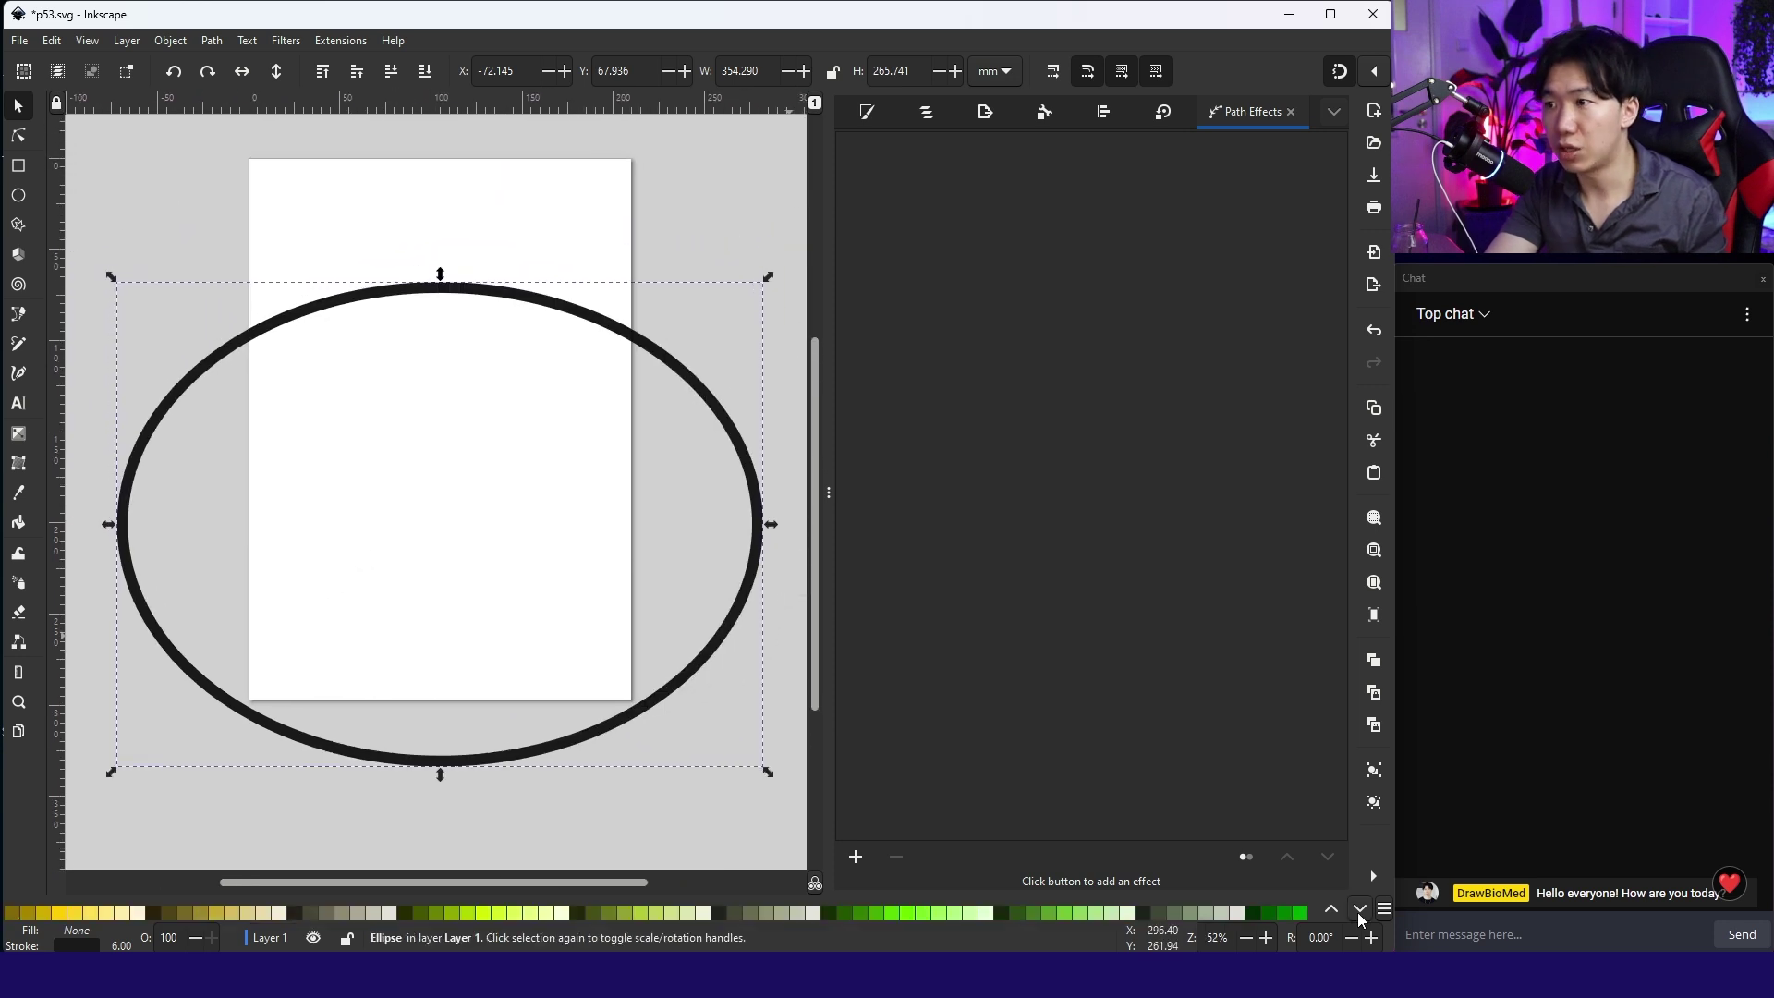
left_click(1358, 910)
left_click(1358, 910)
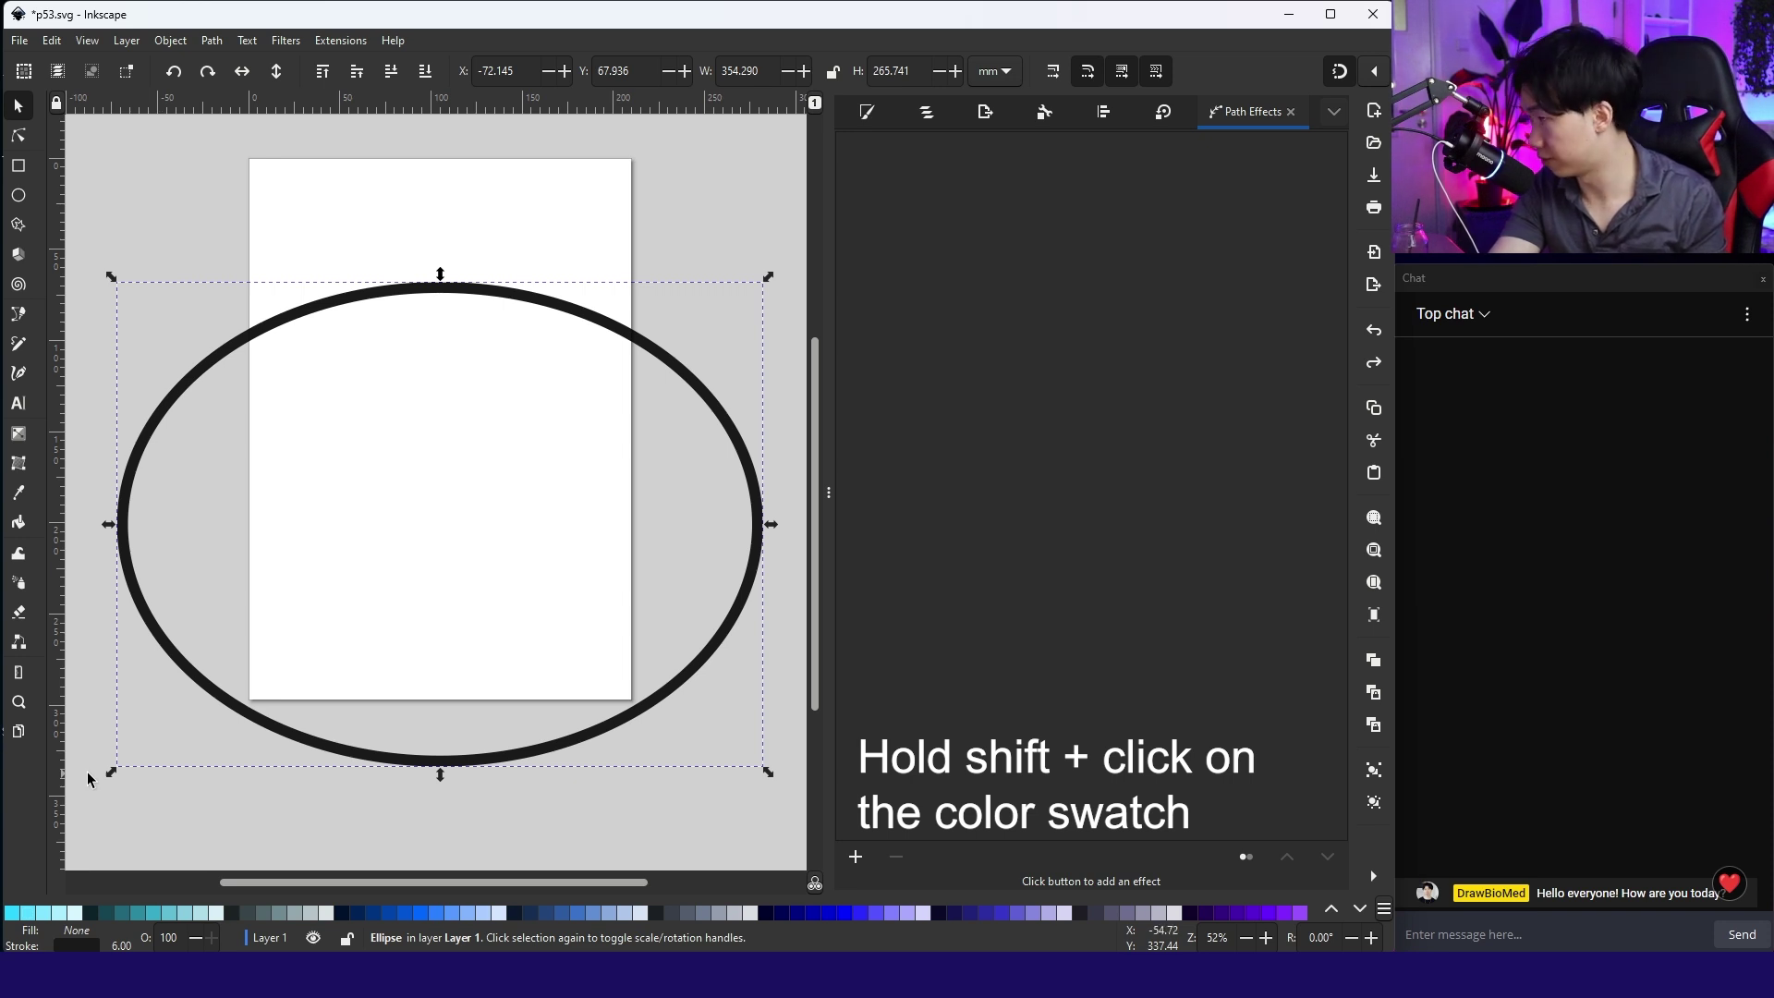
left_click(169, 917, "shift")
left_click(380, 672)
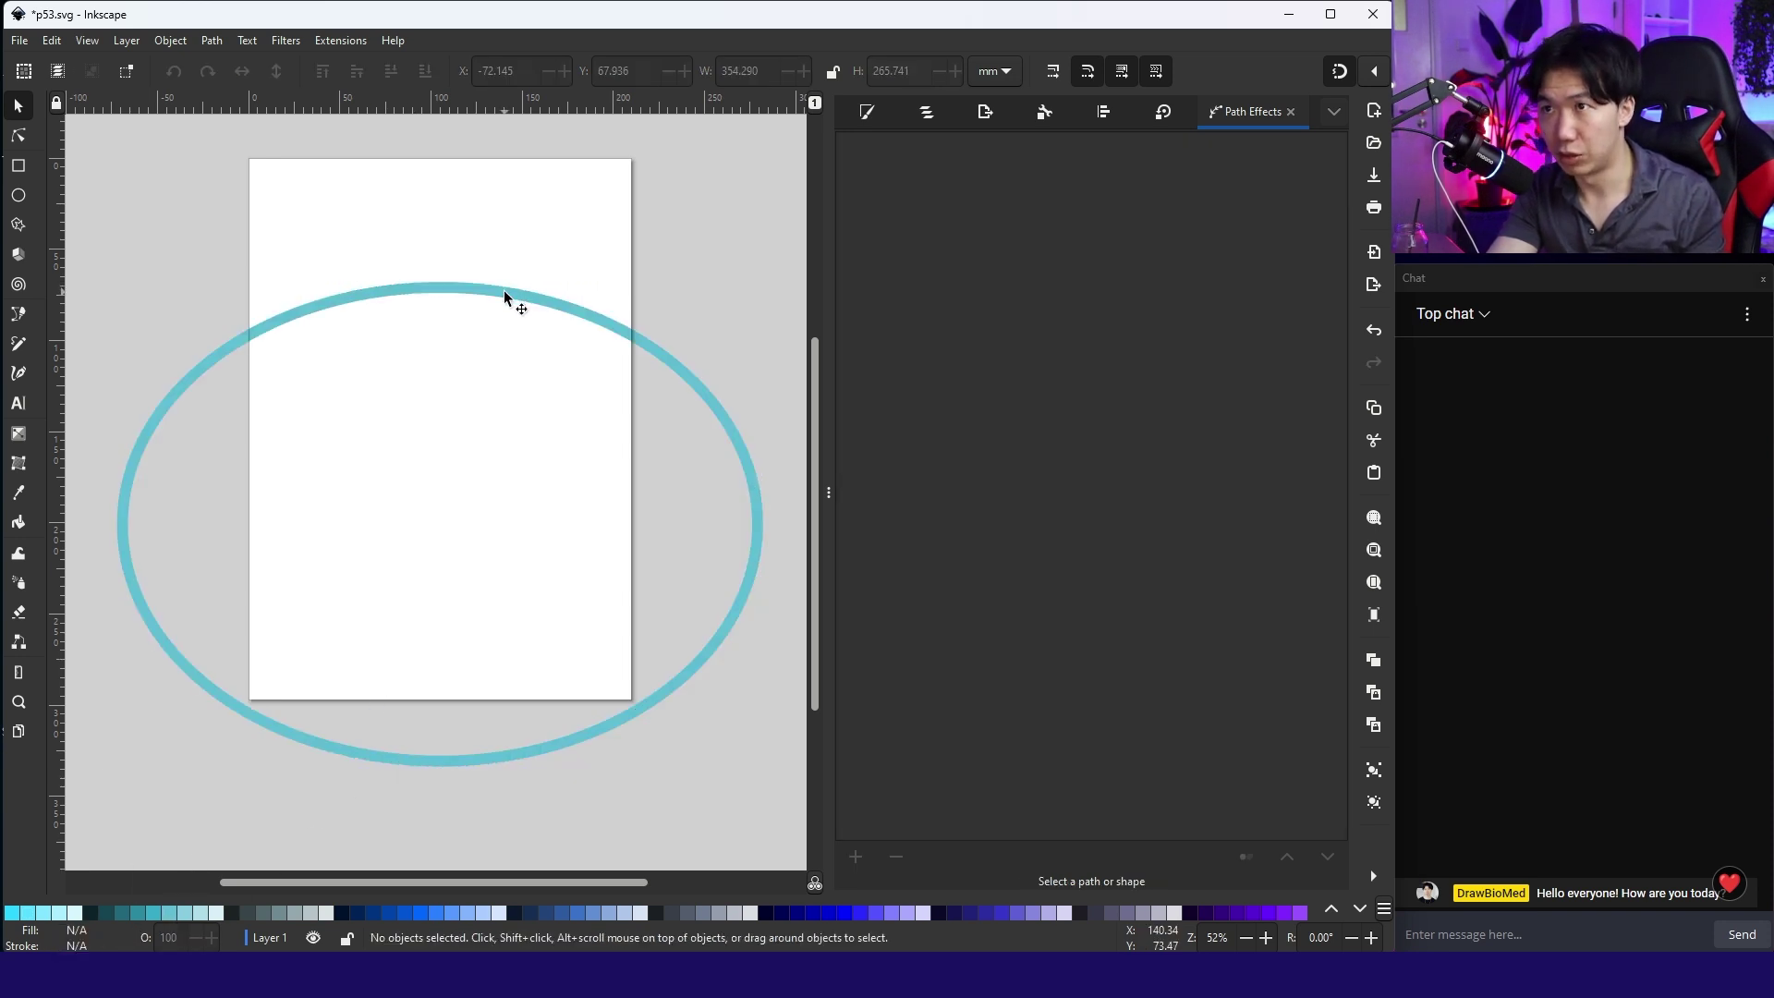
left_click(505, 292)
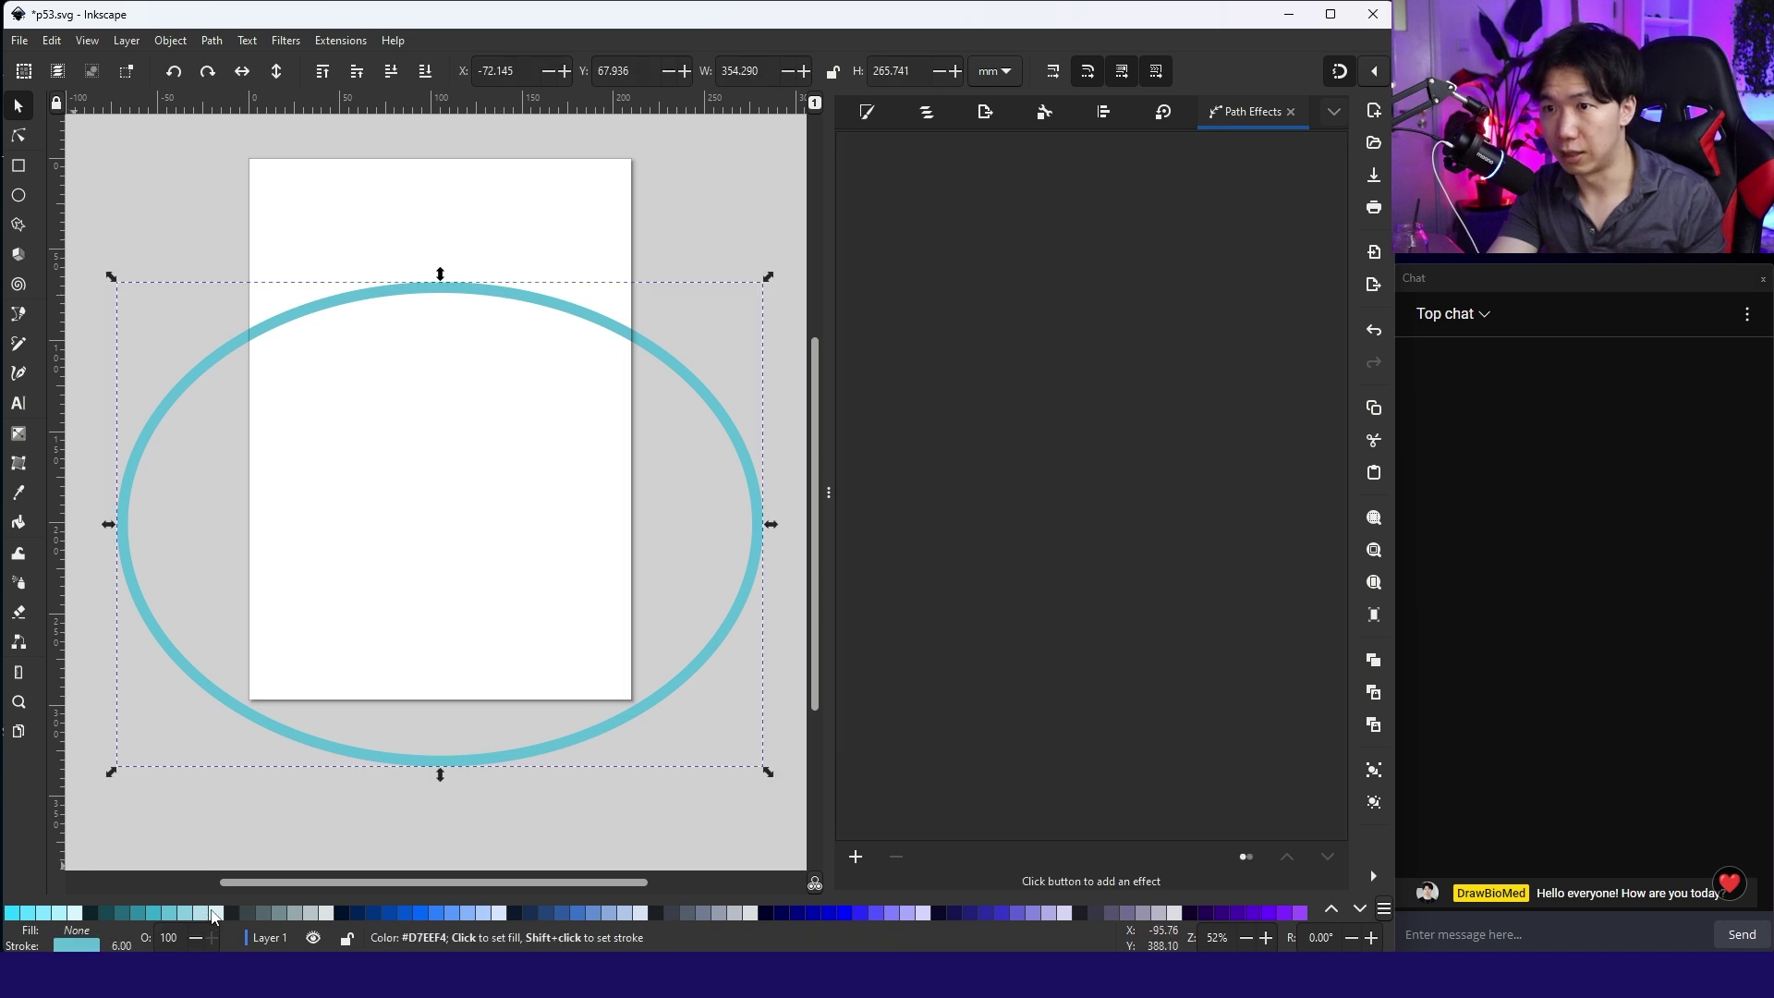
left_click(213, 914)
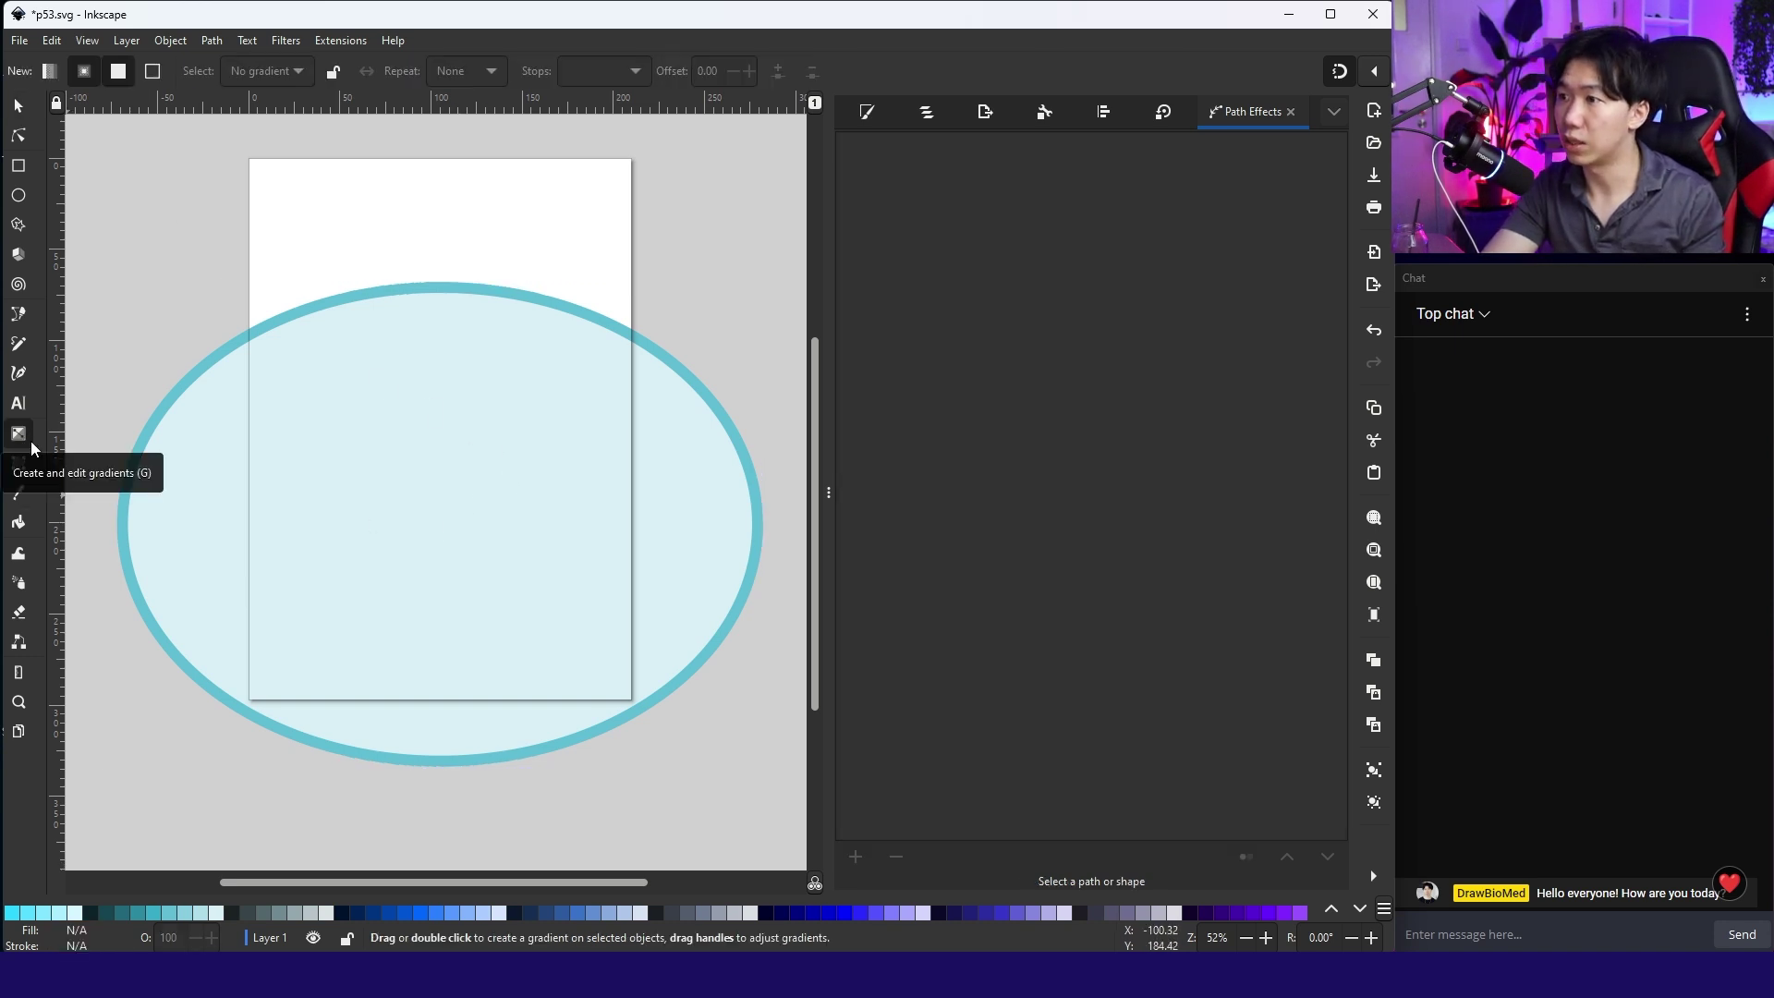
Create a radial gradient fill from the ellipse's midpoint out to its edges, with a white centre stop
left_click(1341, 74)
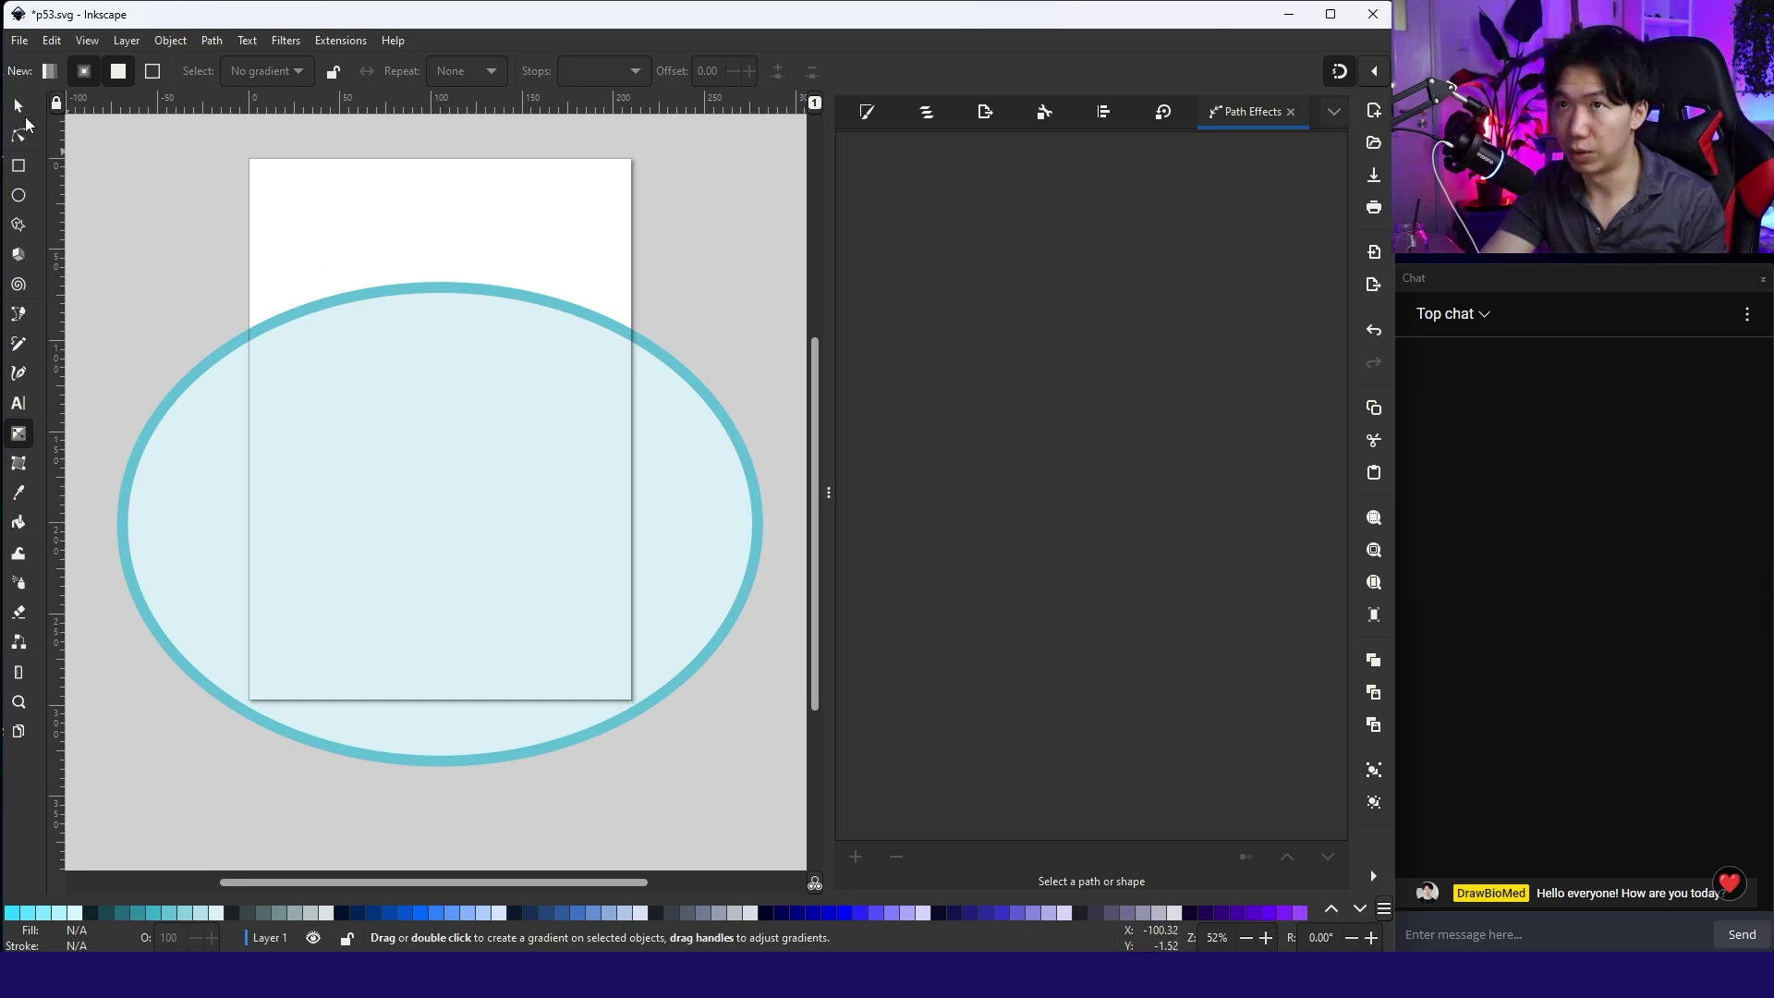
left_click(18, 106)
left_click(393, 346)
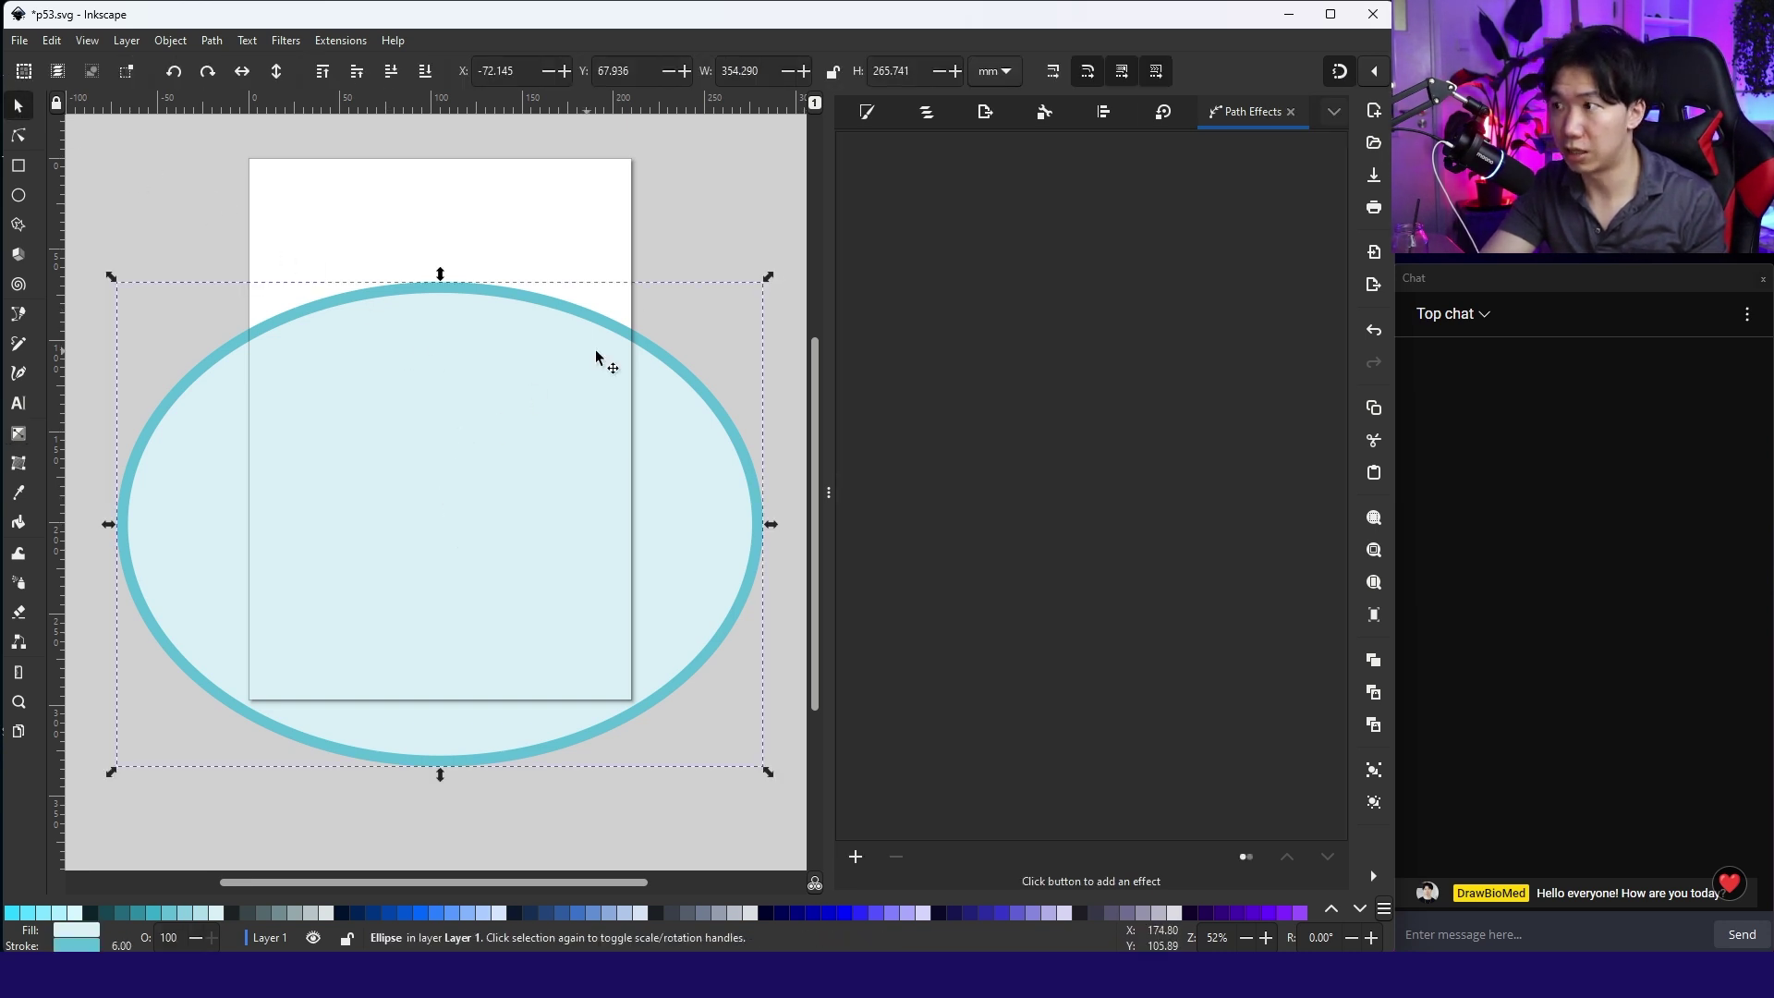
left_click(23, 445)
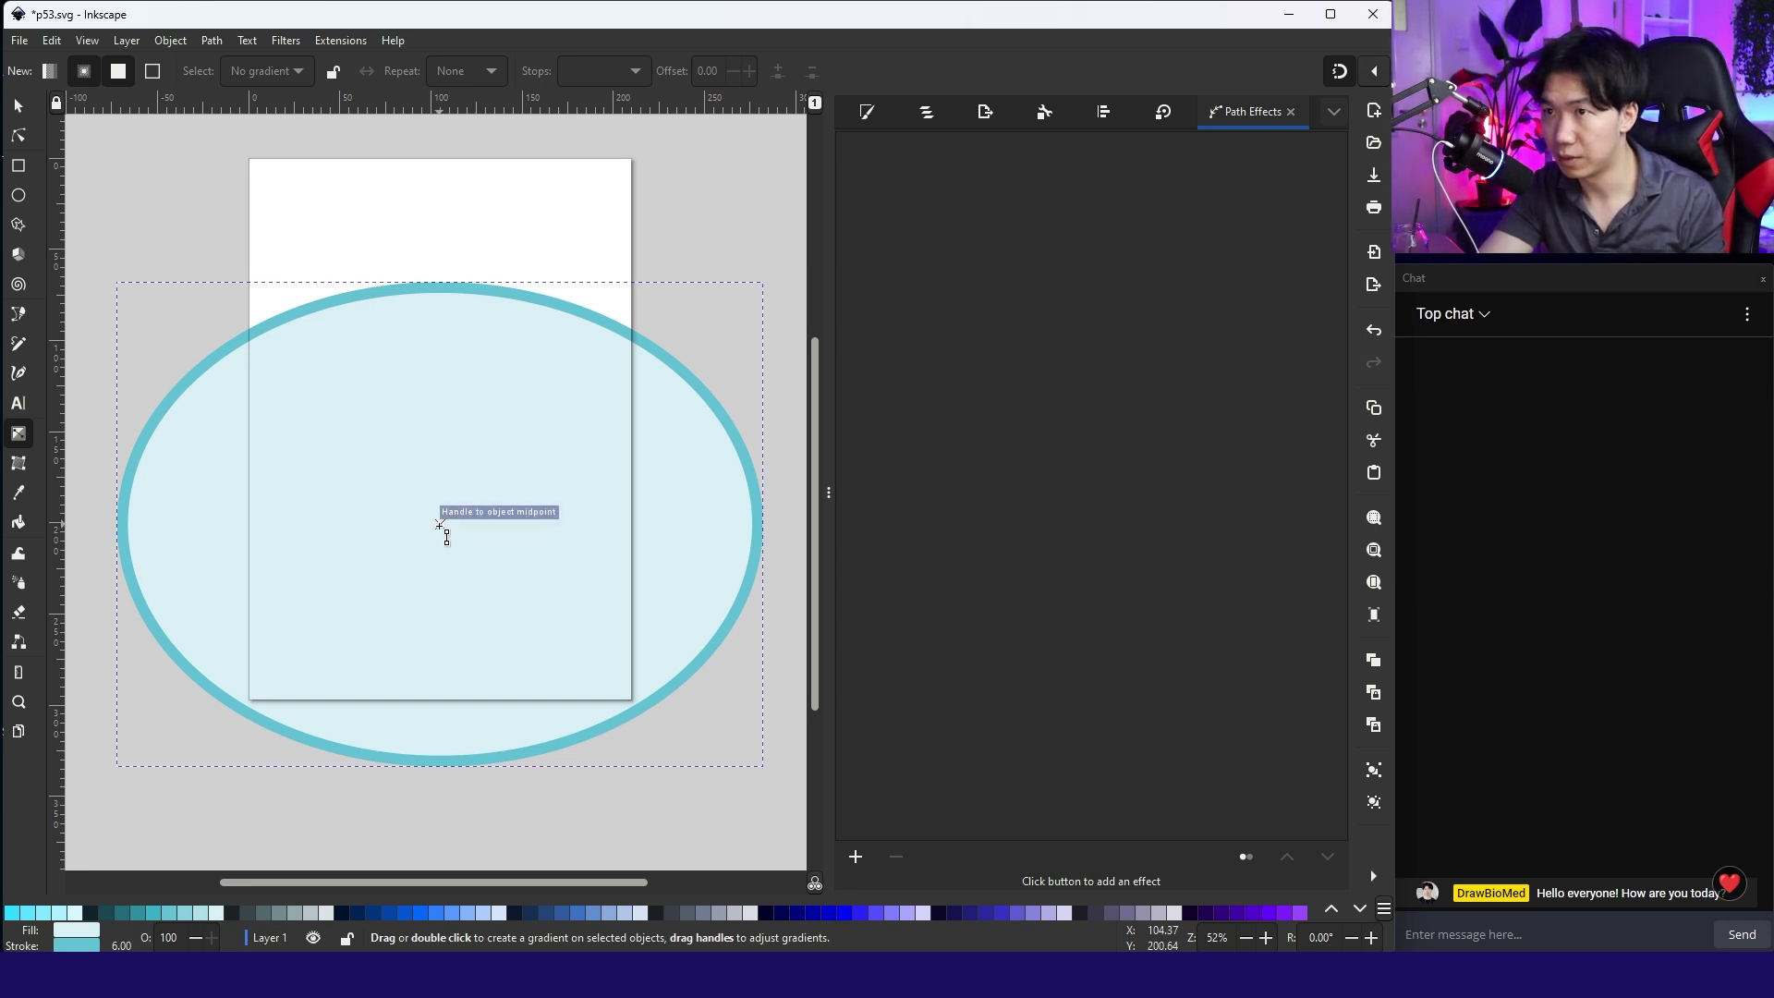
left_click_drag(440, 524, 439, 761)
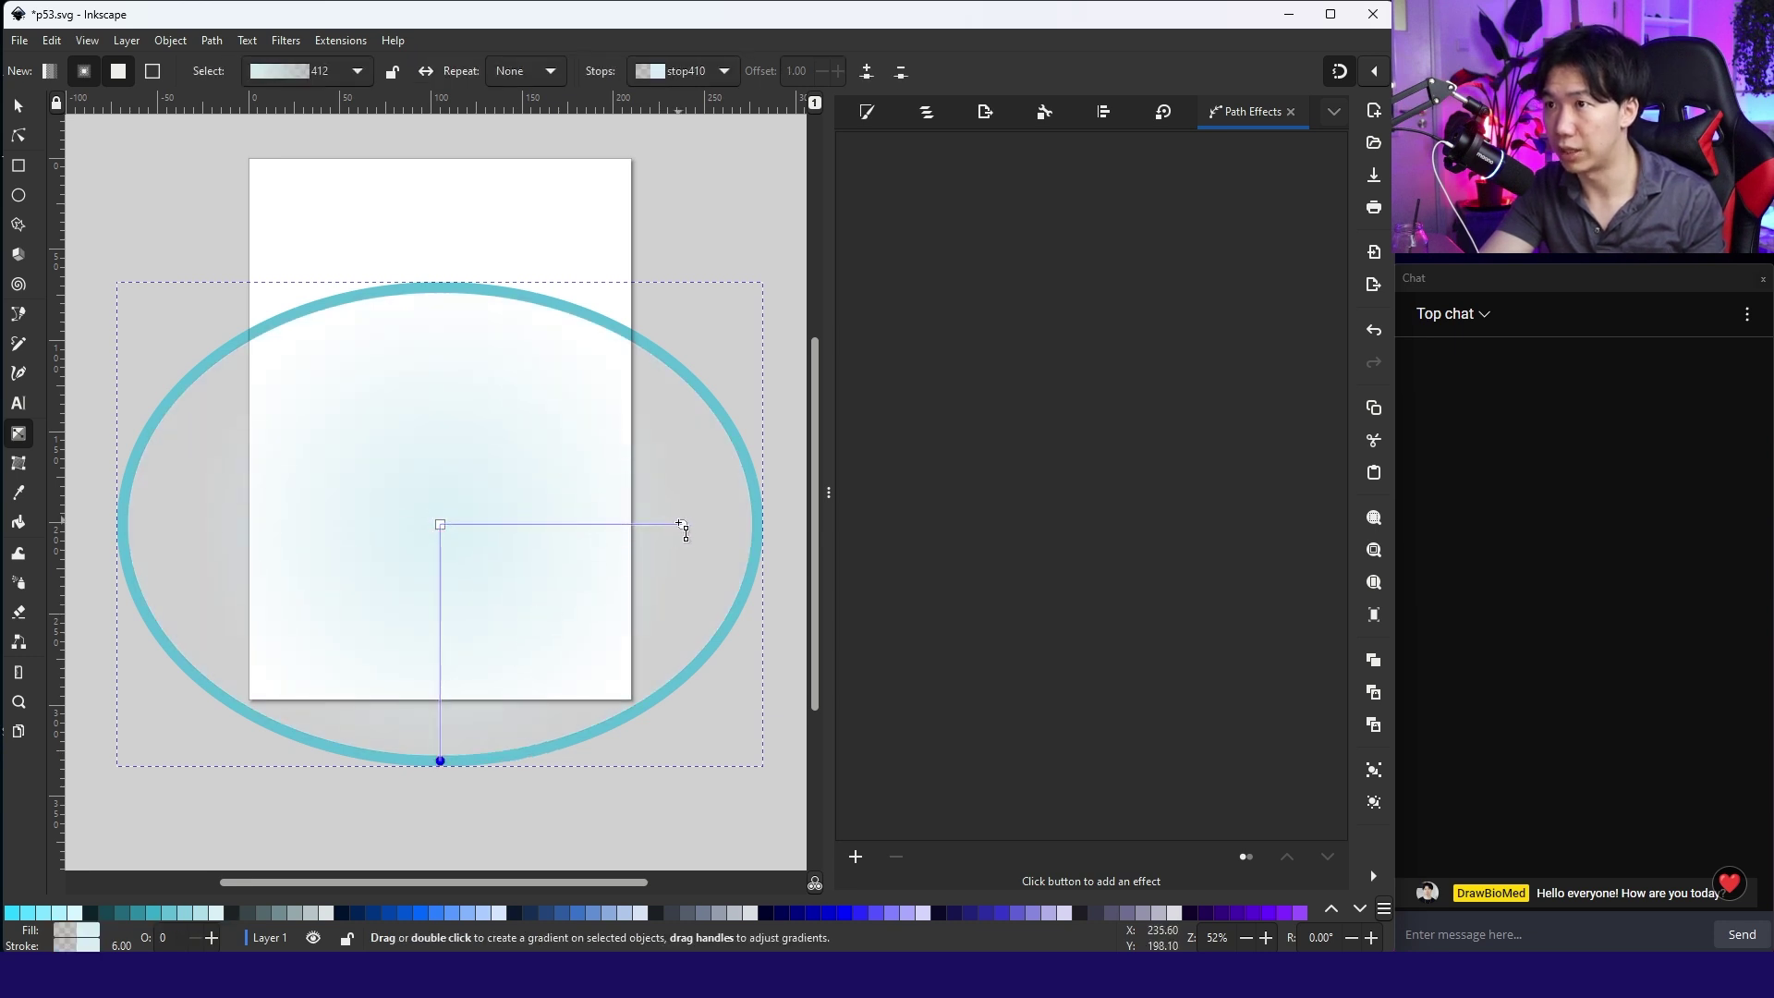
left_click_drag(683, 525, 756, 524)
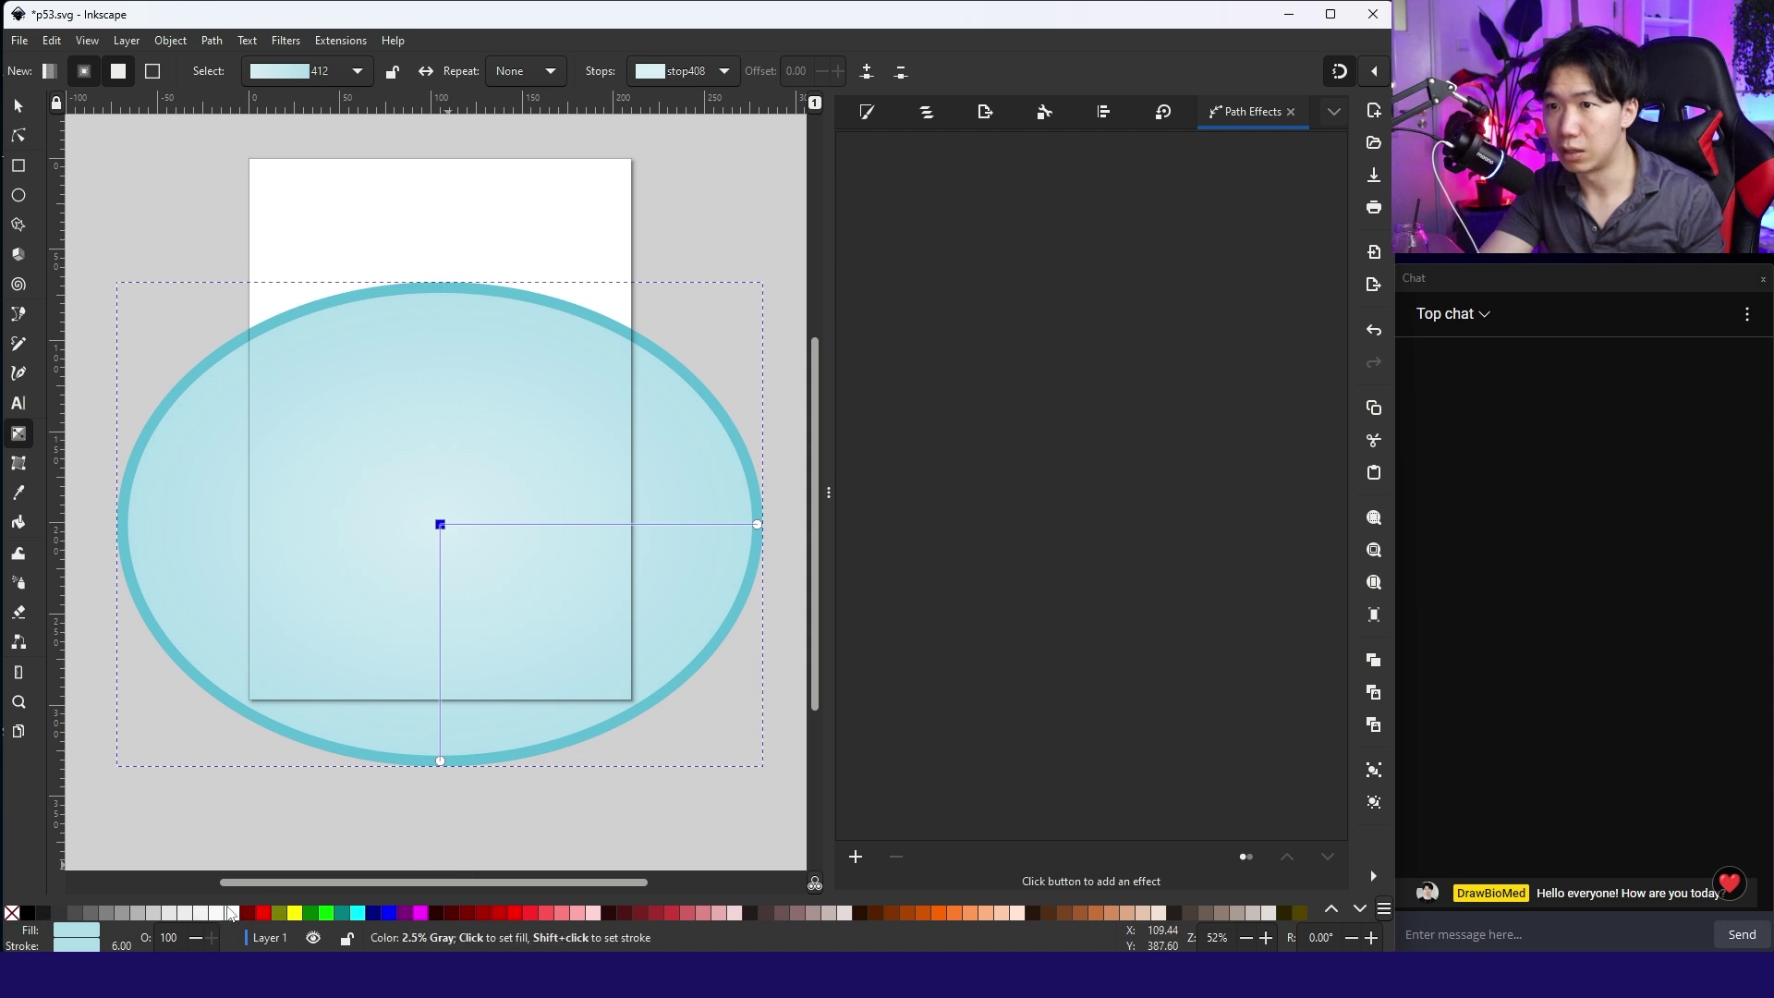
left_click(232, 913)
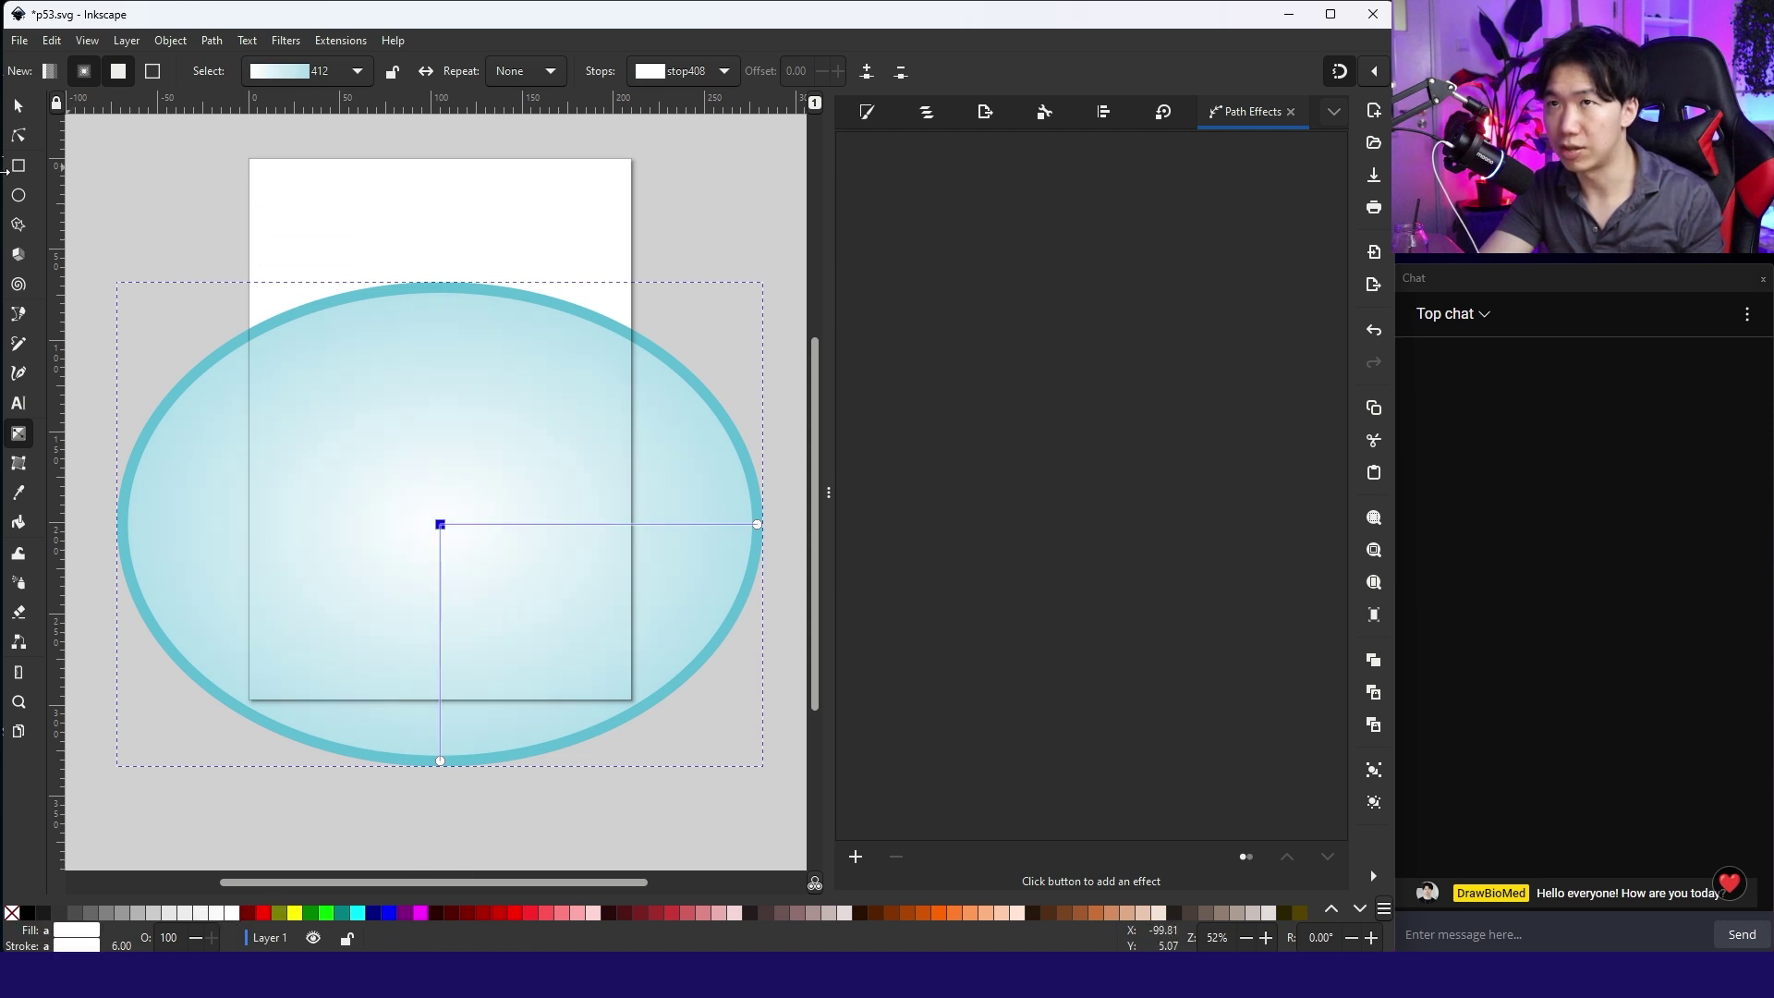
Set the gradient's outer stop to very pale blue and change the ellipse's stroke to a lighter turquoise
left_click(757, 524)
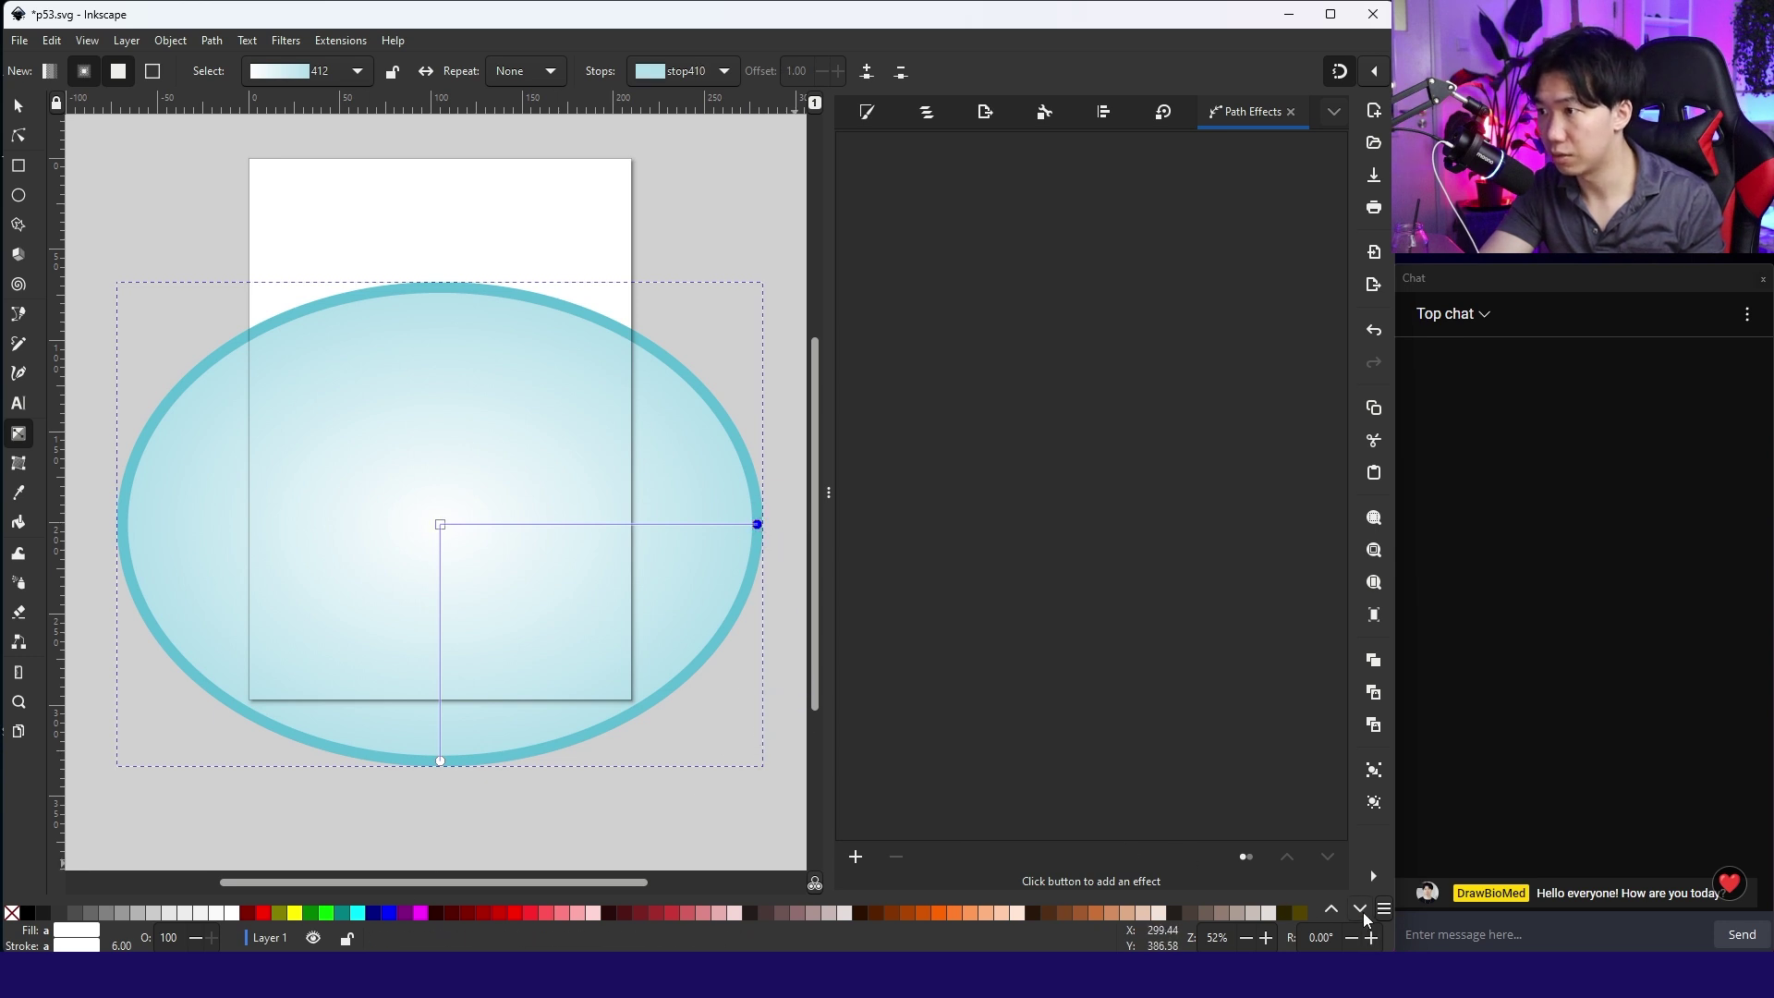
left_click(1359, 909)
left_click(1360, 909)
left_click(1360, 909)
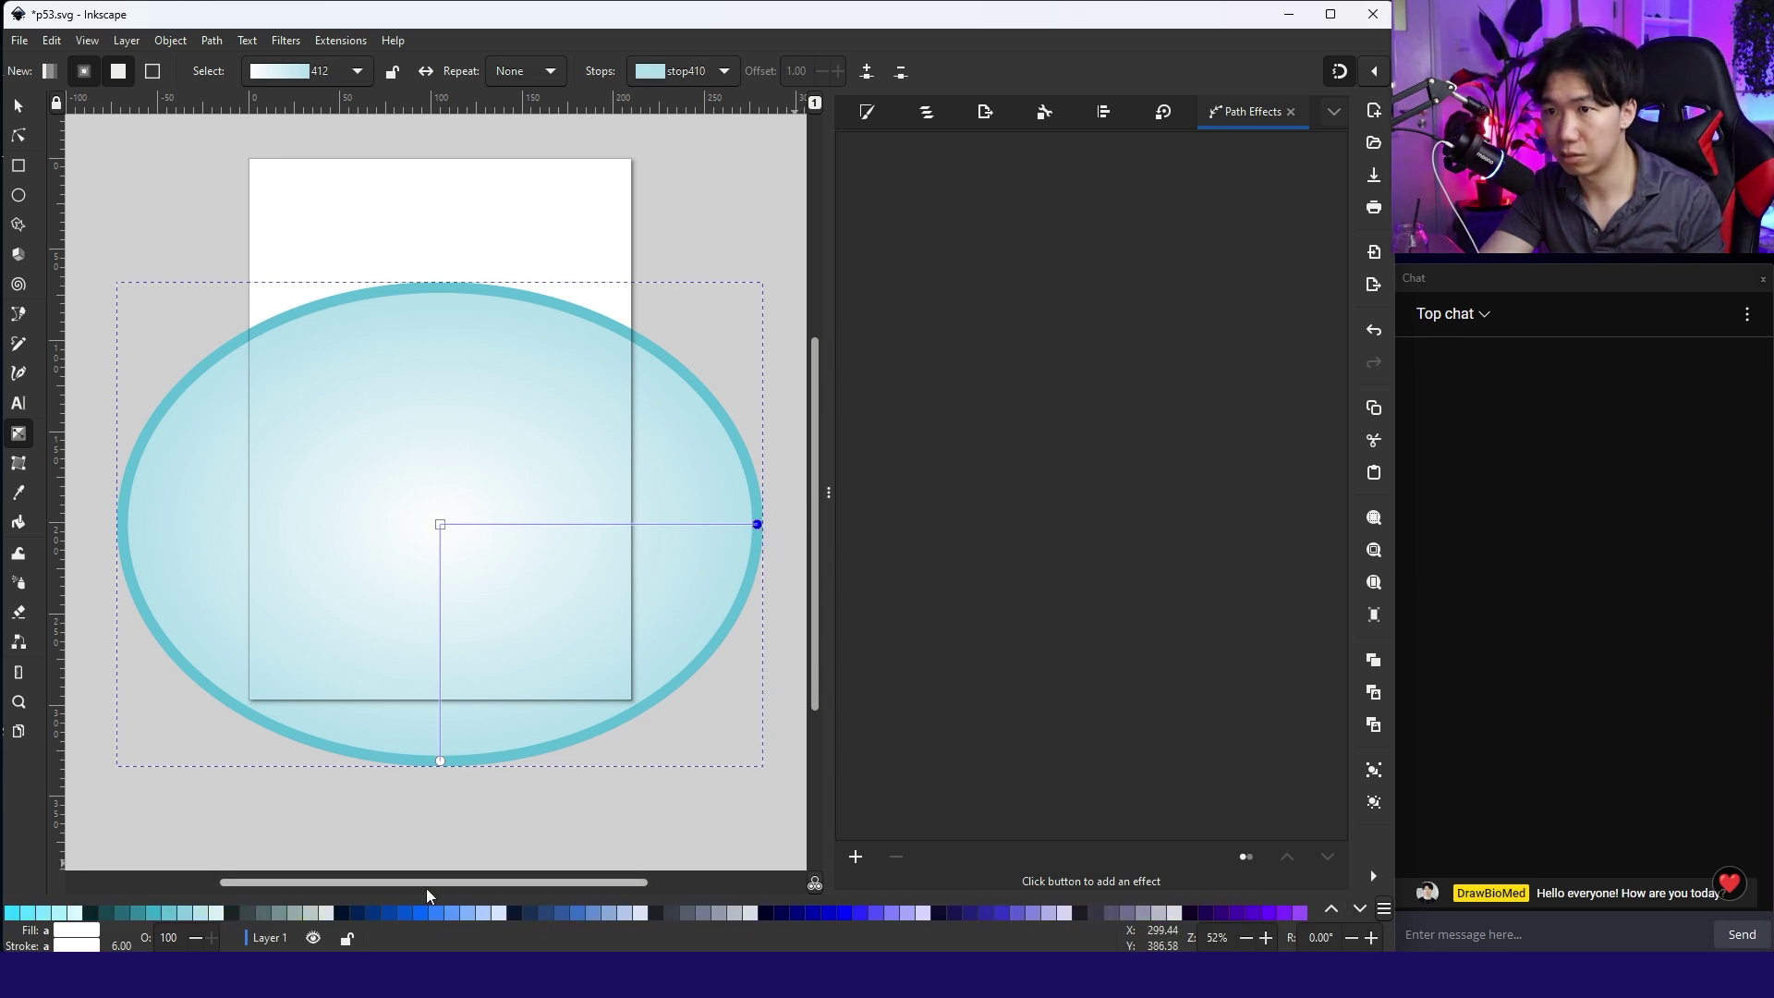
left_click(548, 324)
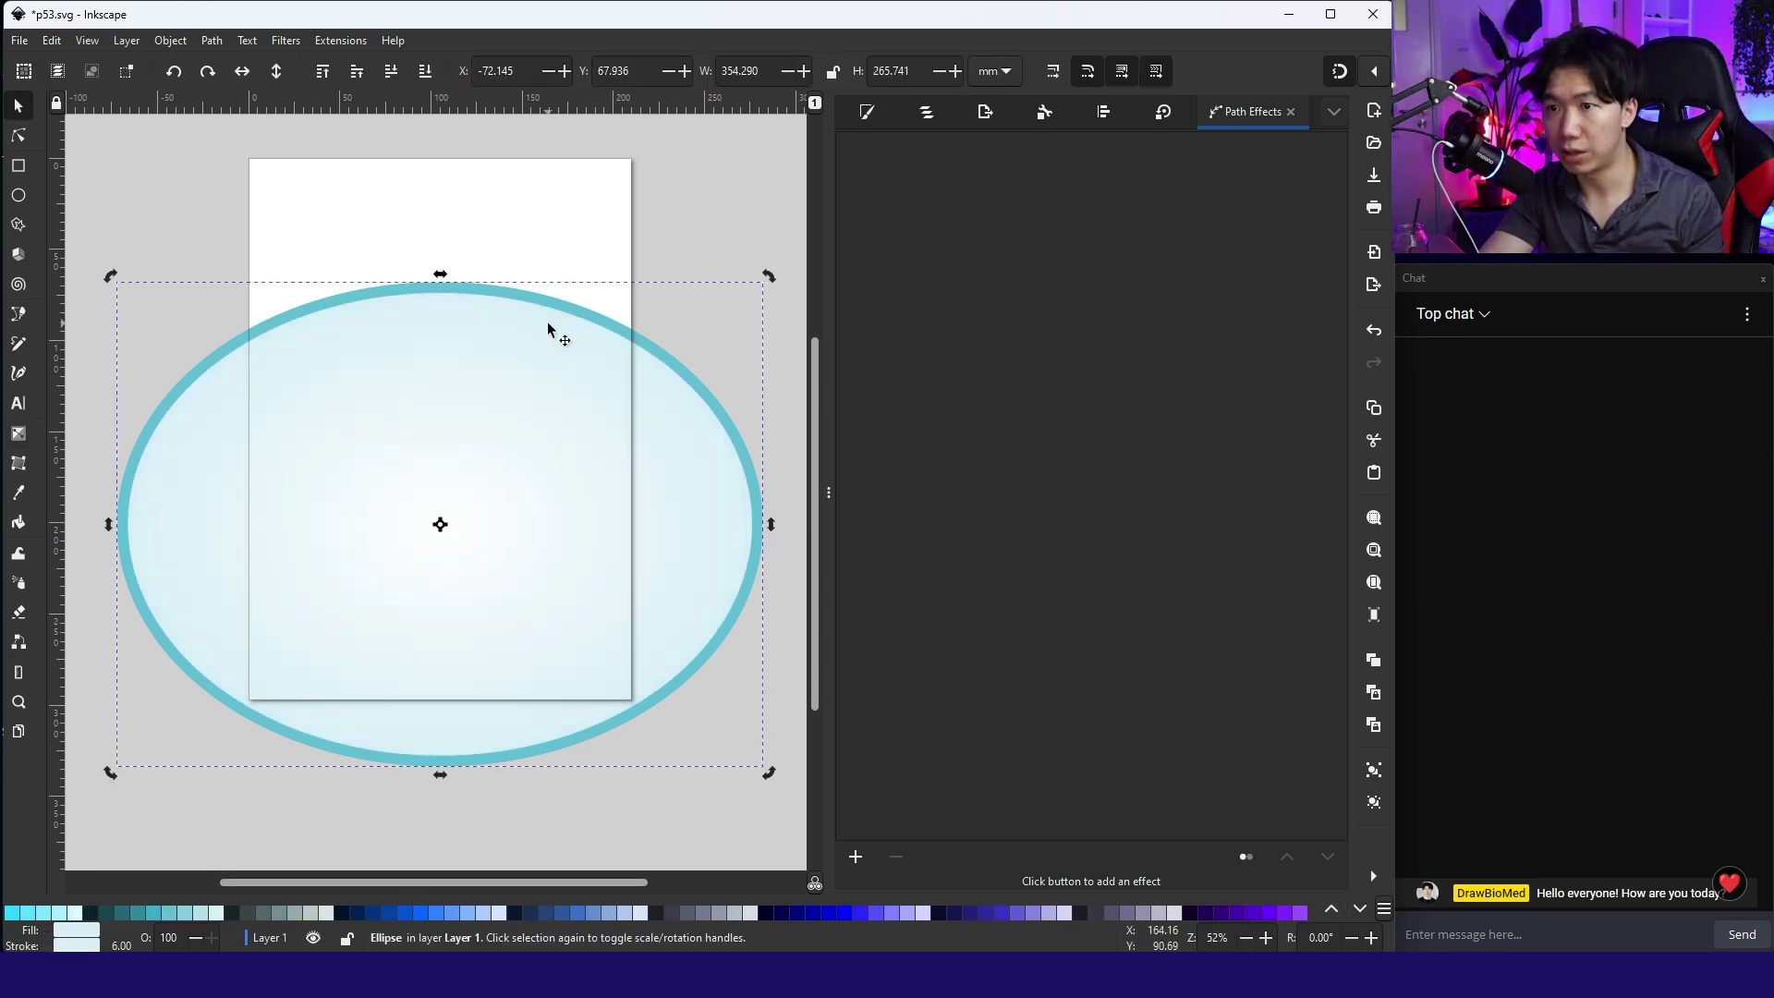
left_click(184, 912, "shift")
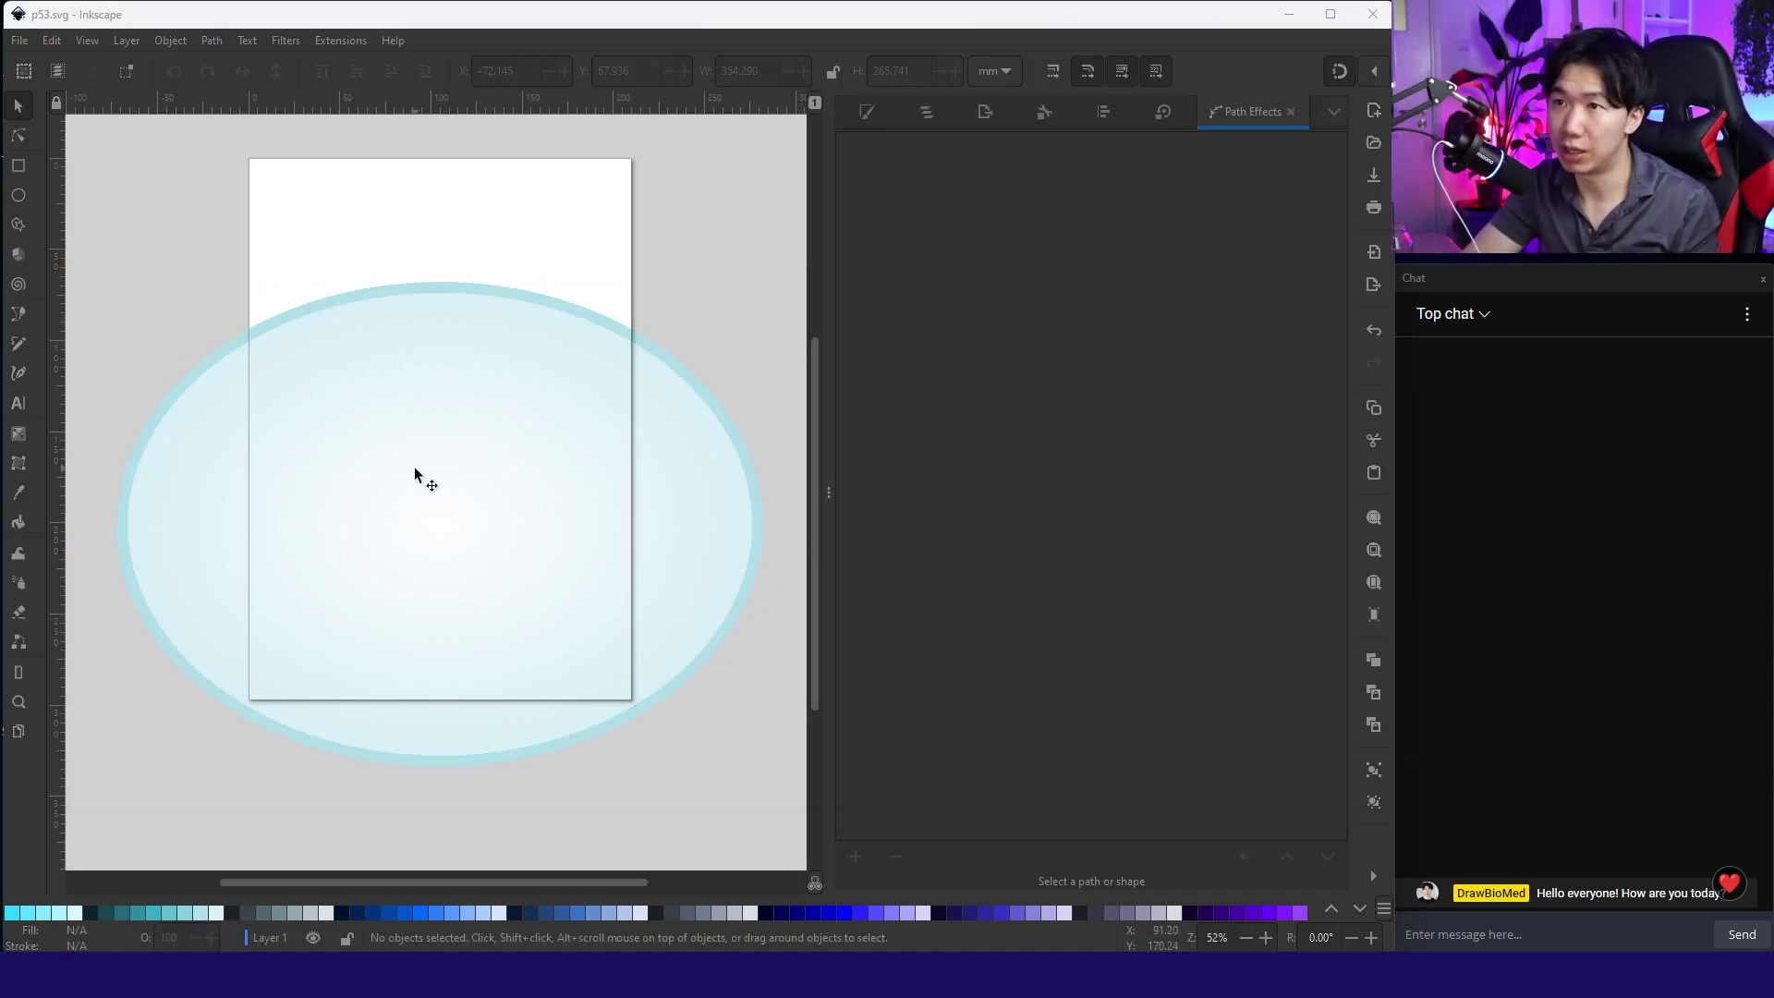
Duplicate the ellipse, shrink the copy to about 315 by 192 mm and place it inside the original's lower half
left_click(436, 292)
key("ctrl+c")
key("ctrl+v")
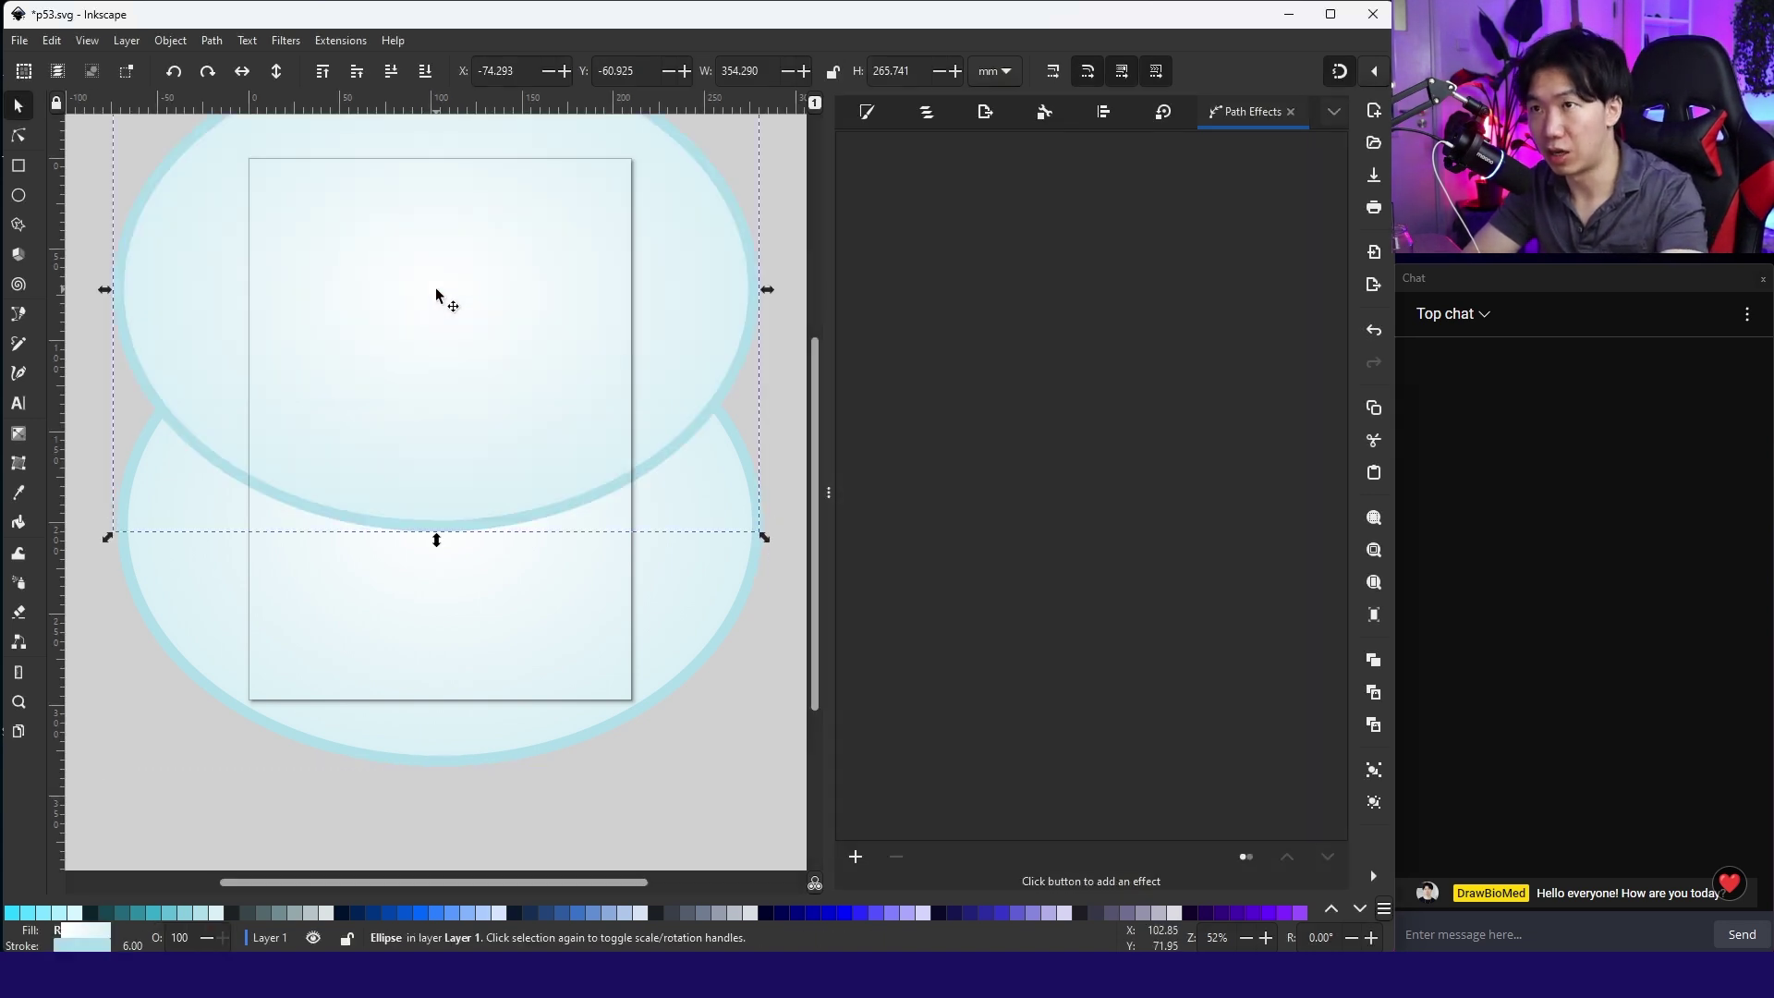
left_click_drag(485, 317, 567, 467)
left_click_drag(745, 327, 677, 403)
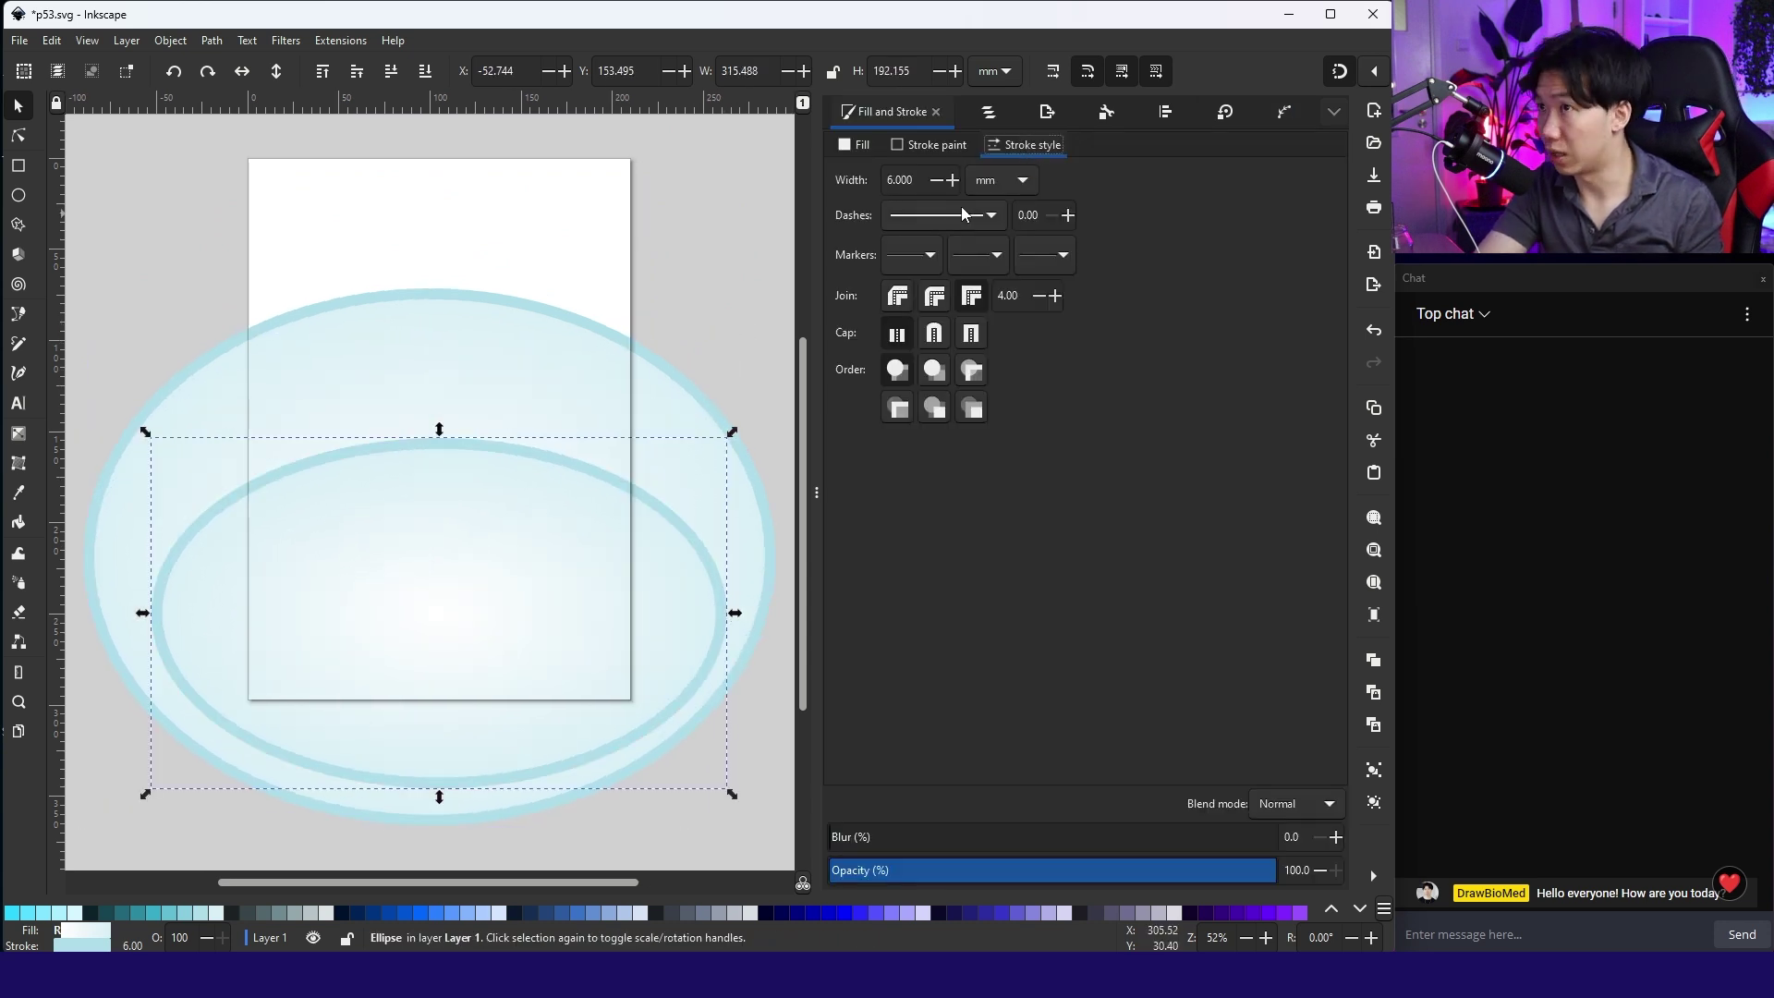
Give the inner ellipse's stroke a dashed 3 3 pattern with round caps
left_click(968, 218)
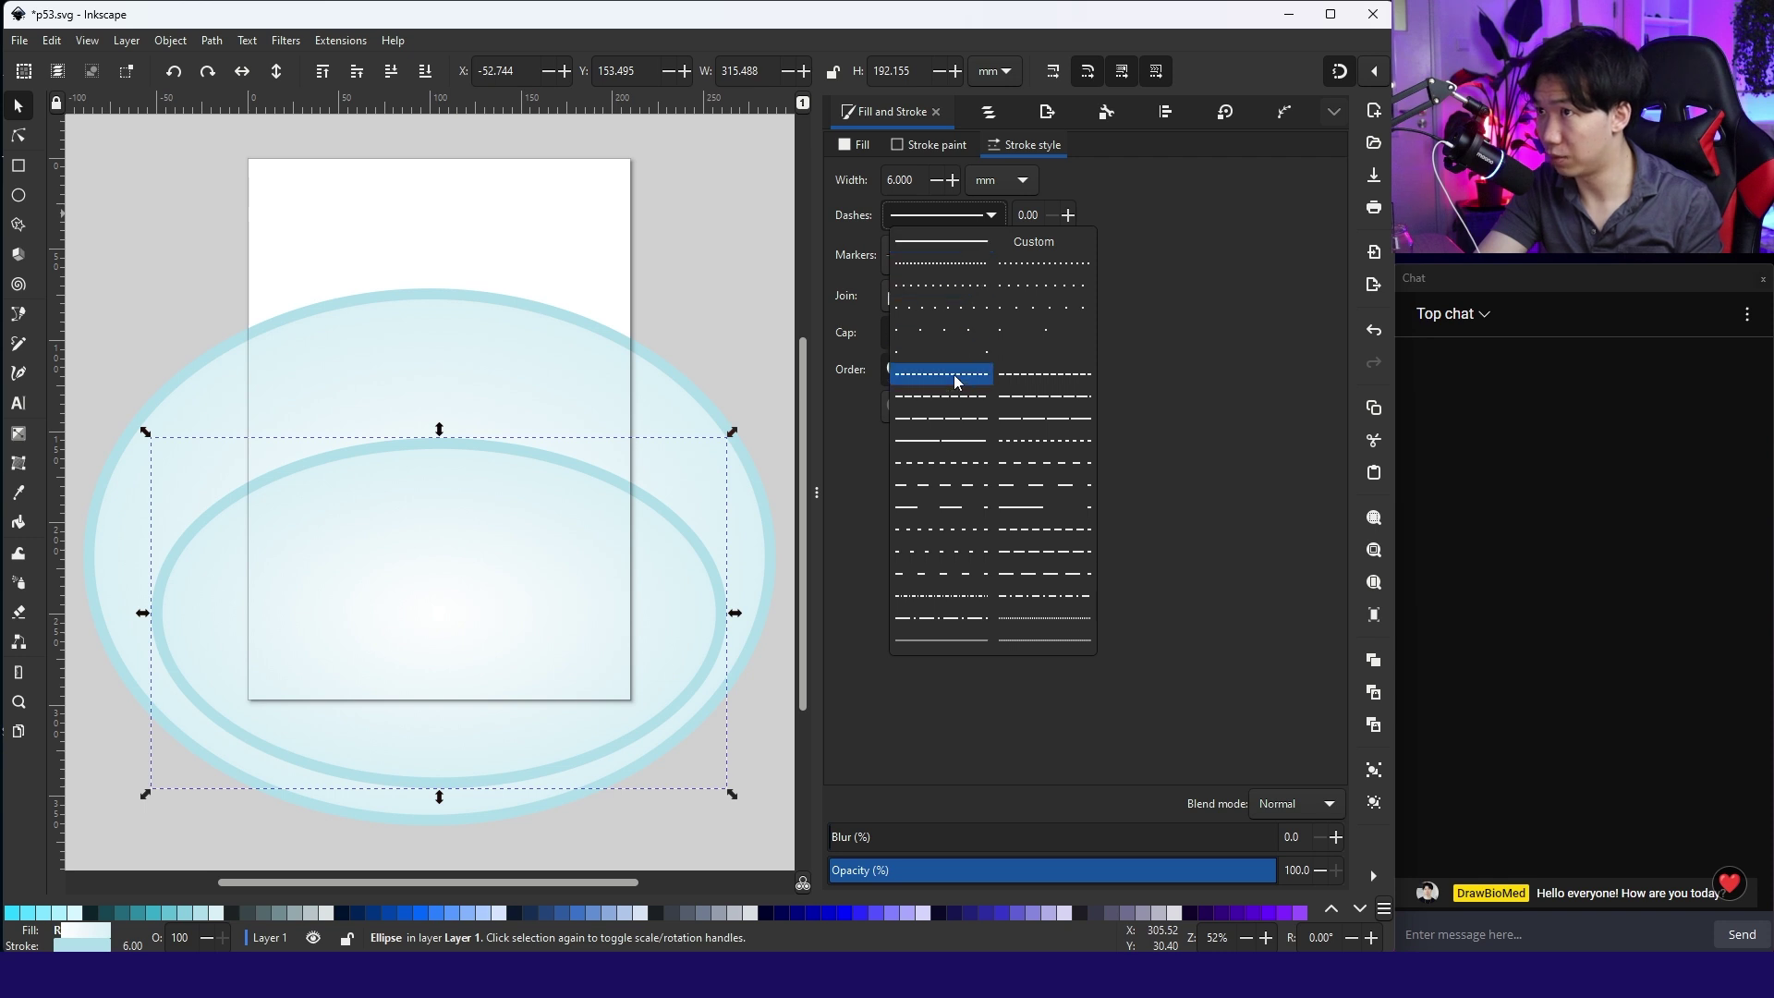
left_click(954, 490)
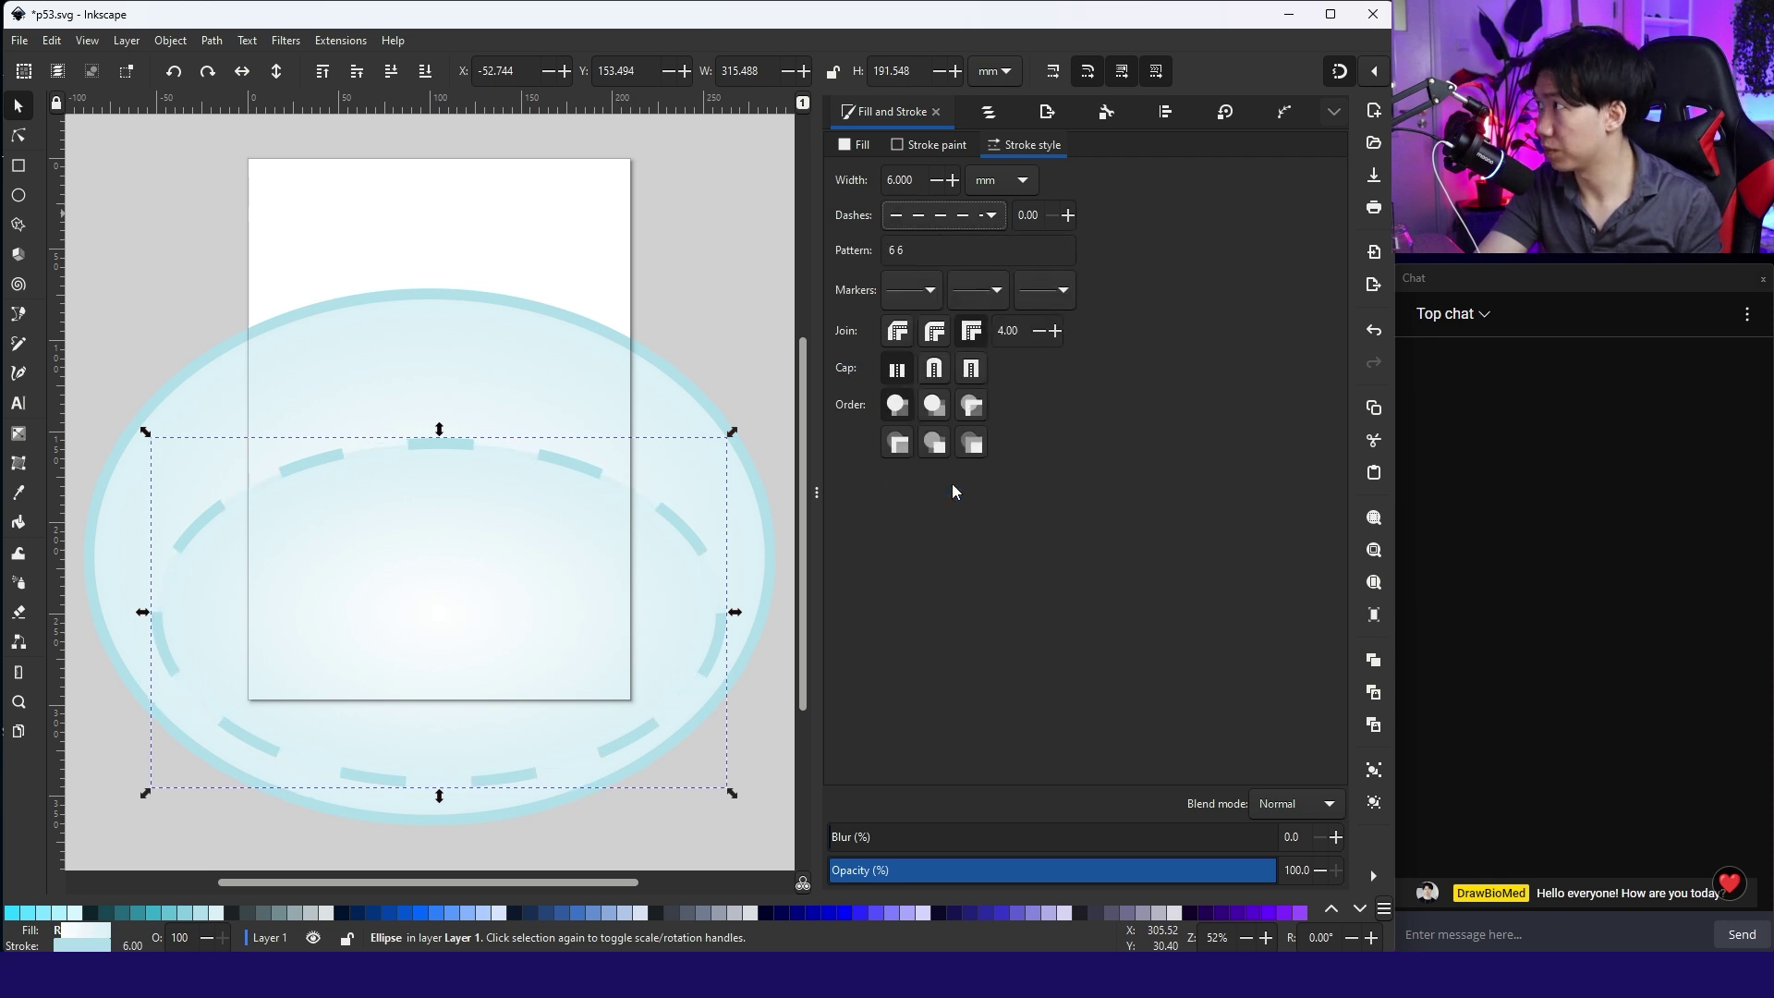
left_click(936, 371)
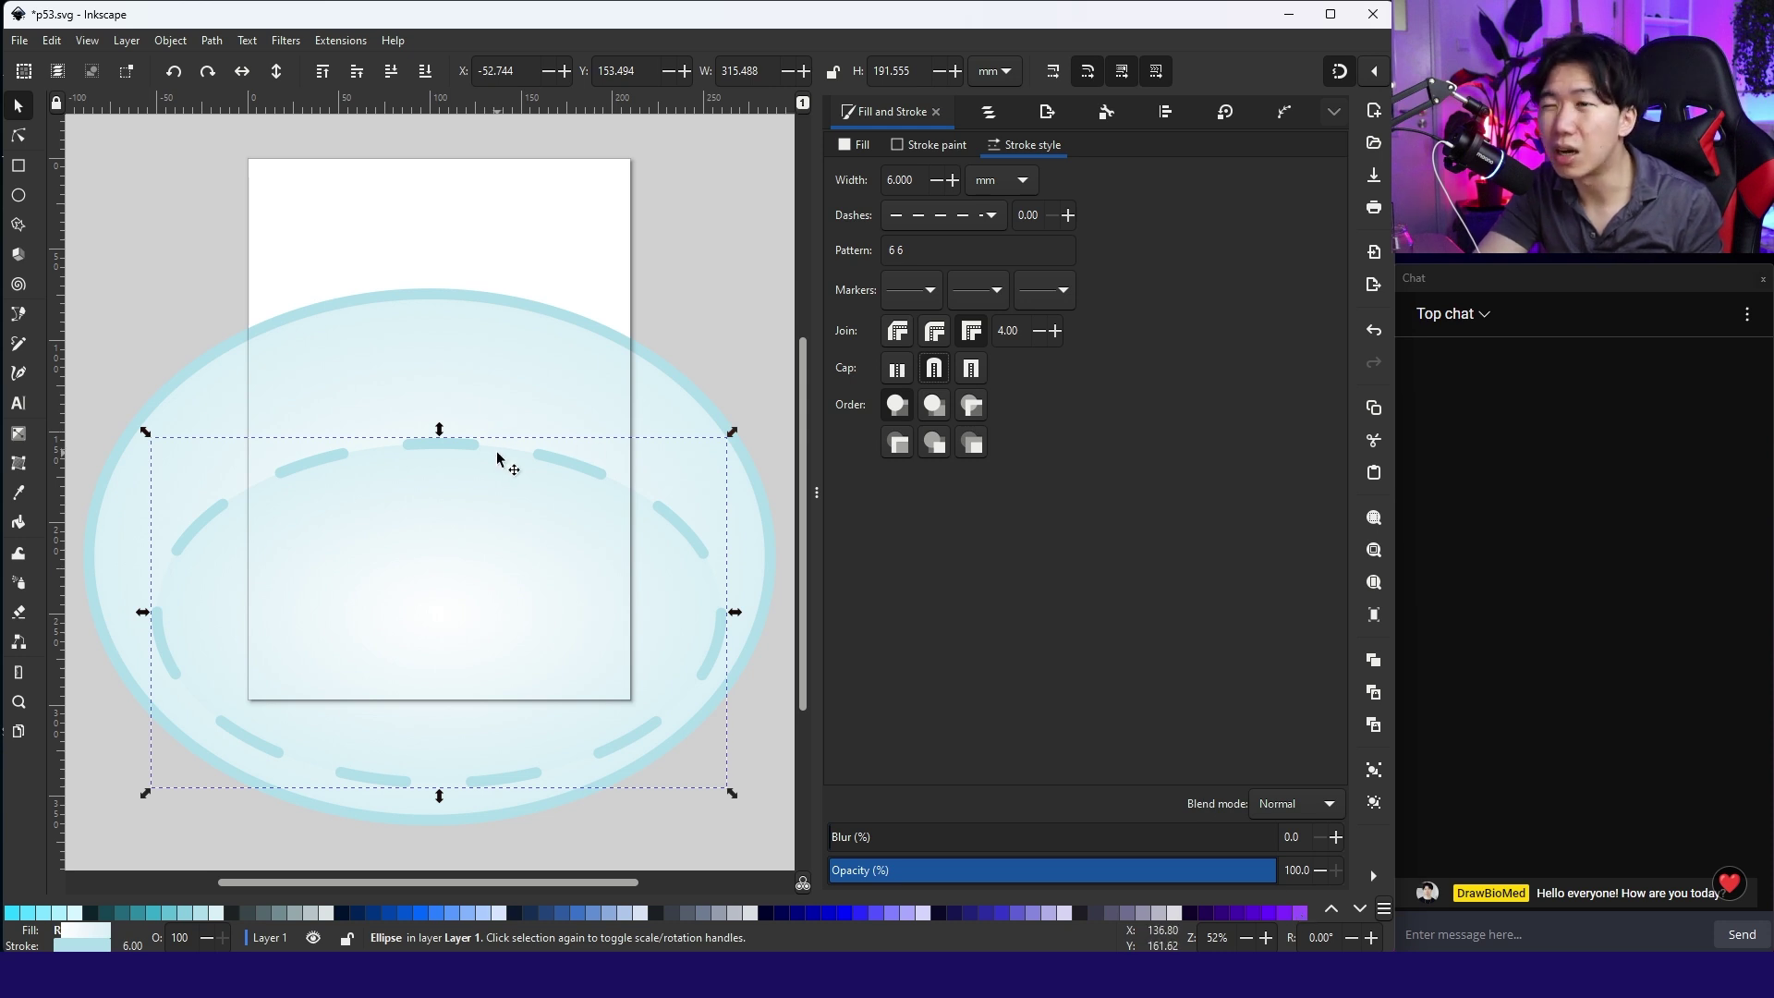
left_click(972, 218)
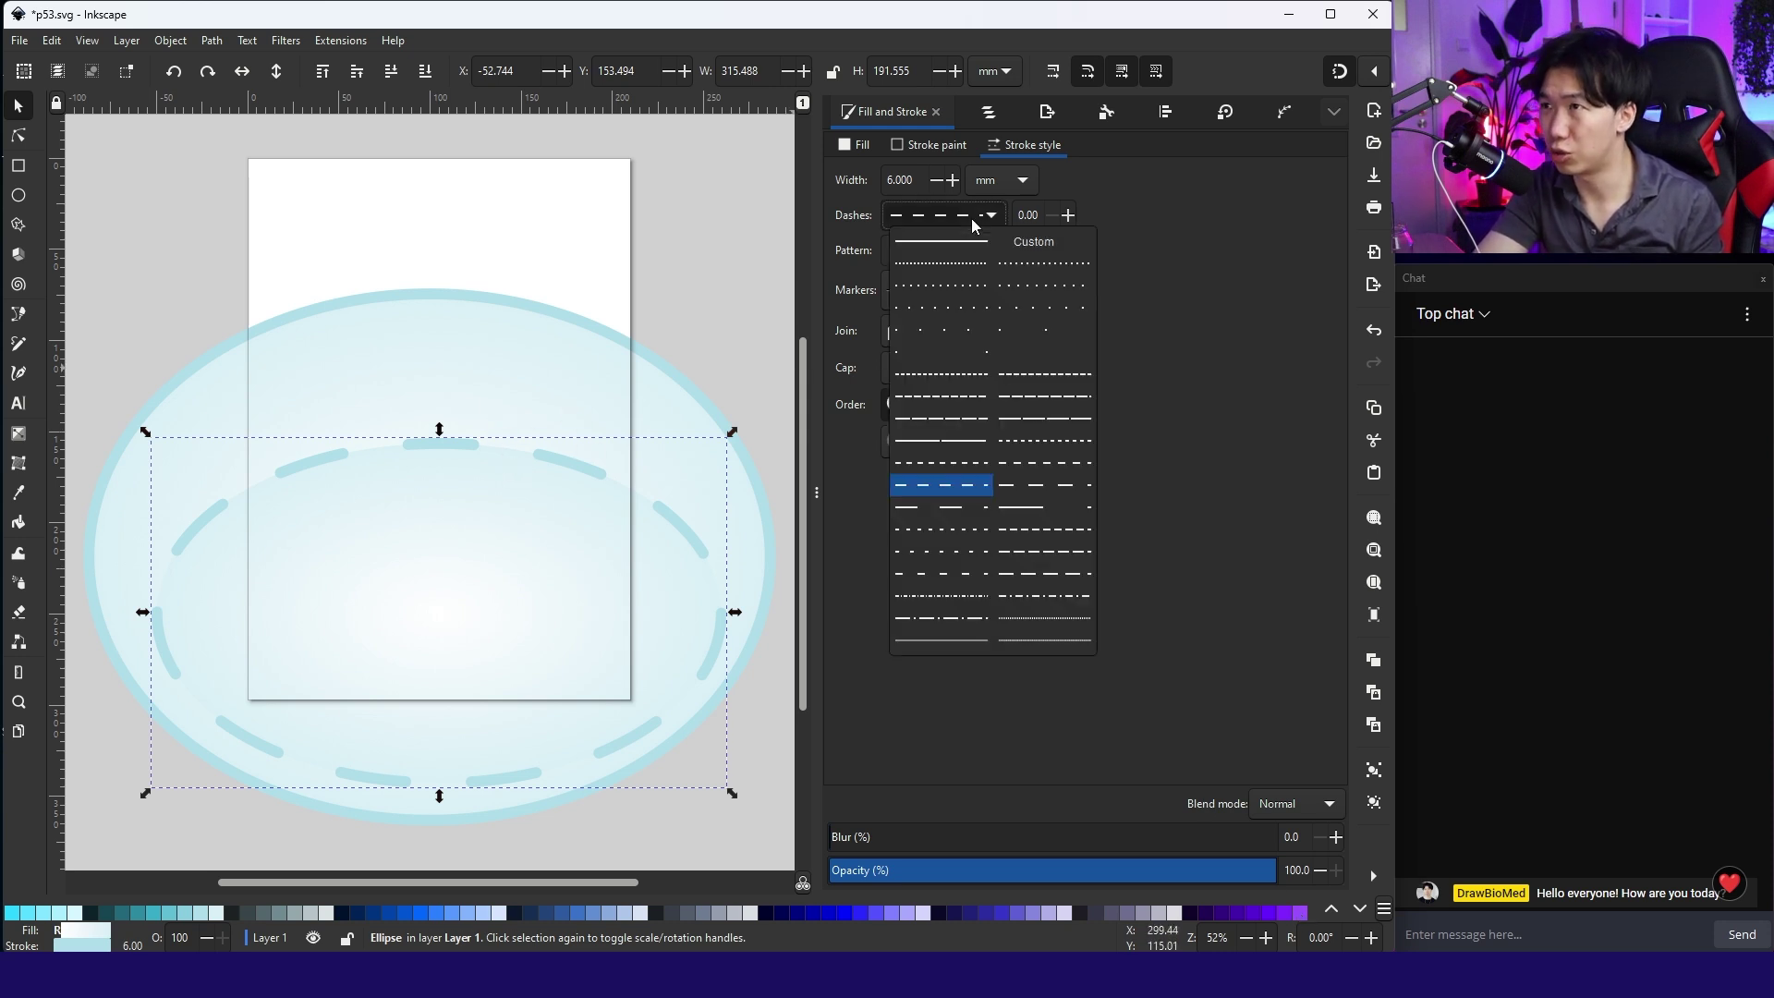
left_click(957, 469)
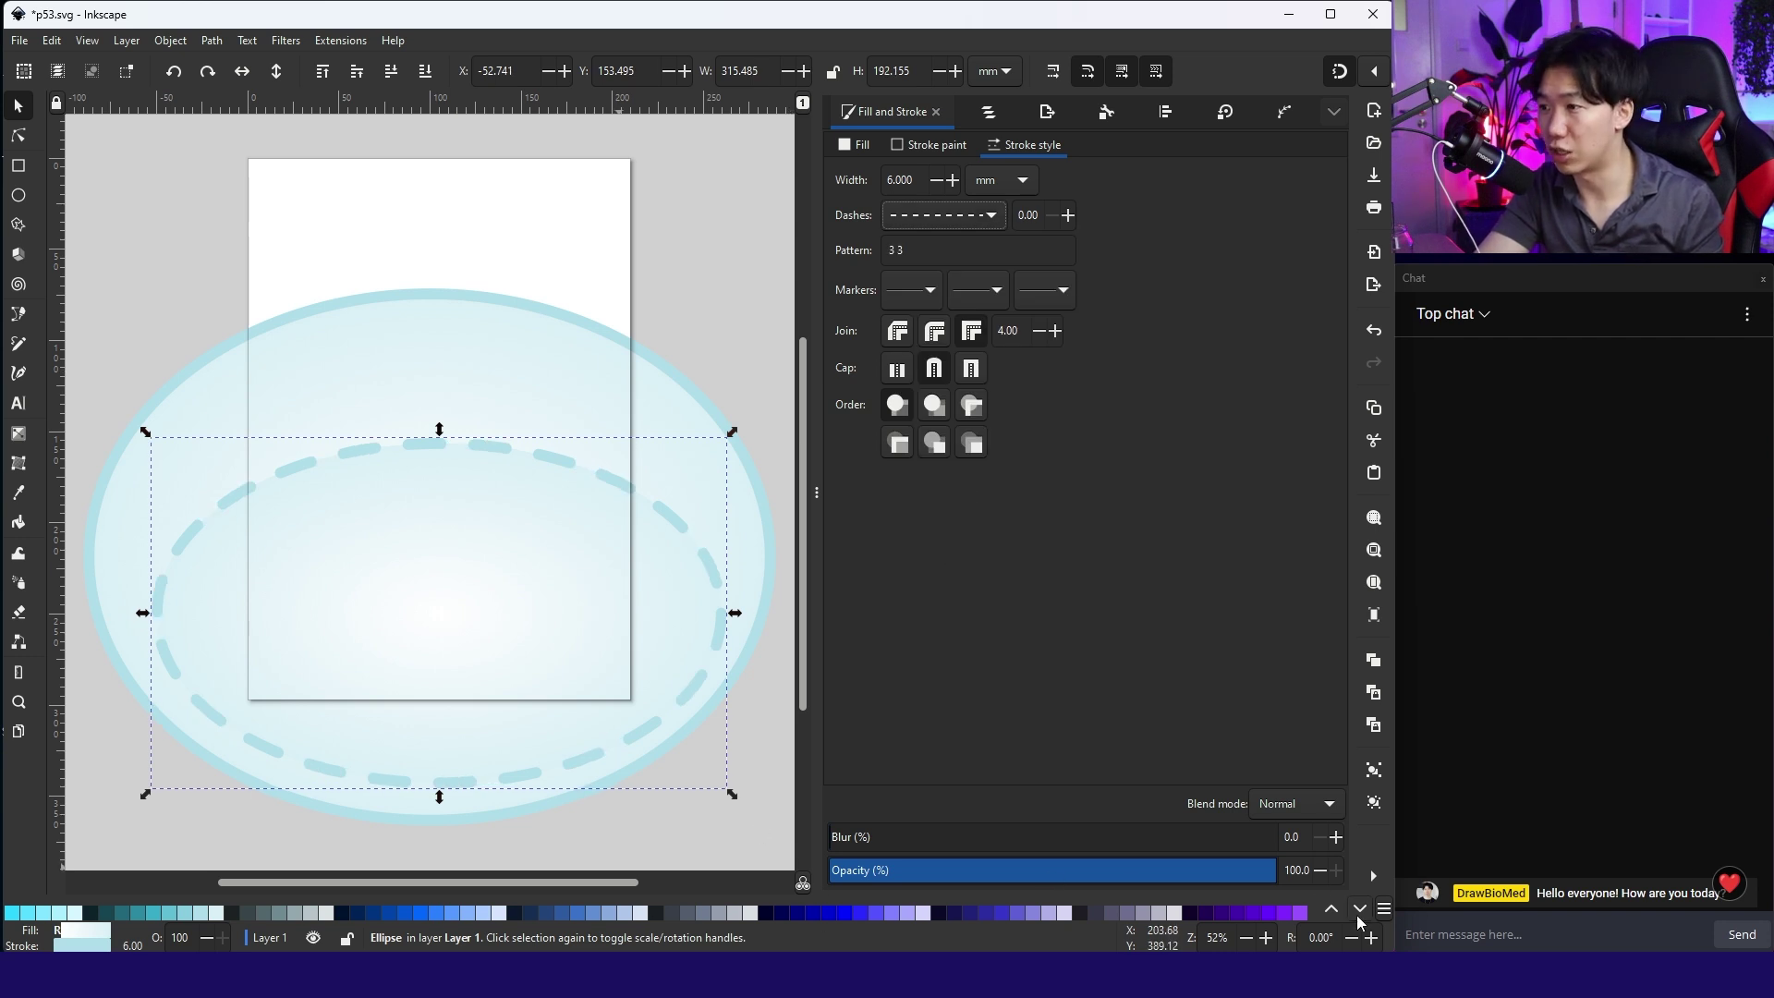
Set the dashed ellipse's stroke colour to #5FBCD3 and remove its fill
left_click(136, 913, "shift")
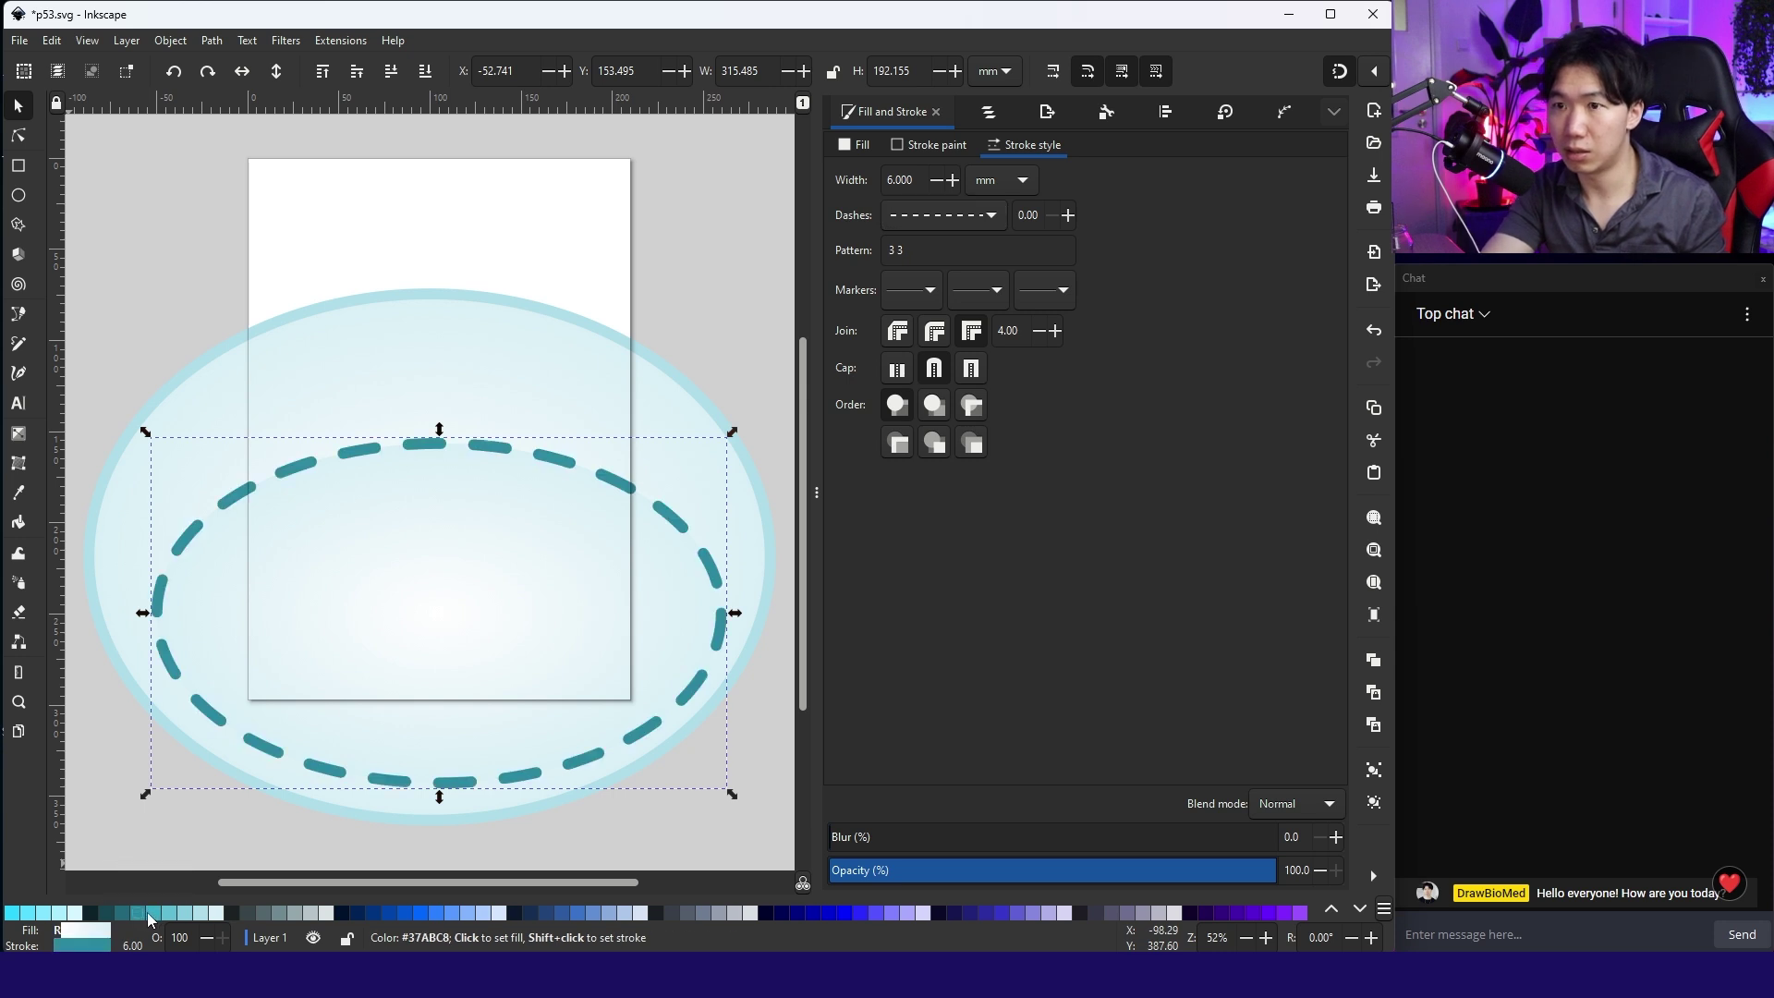
left_click(150, 912, "shift")
left_click(170, 914, "shift")
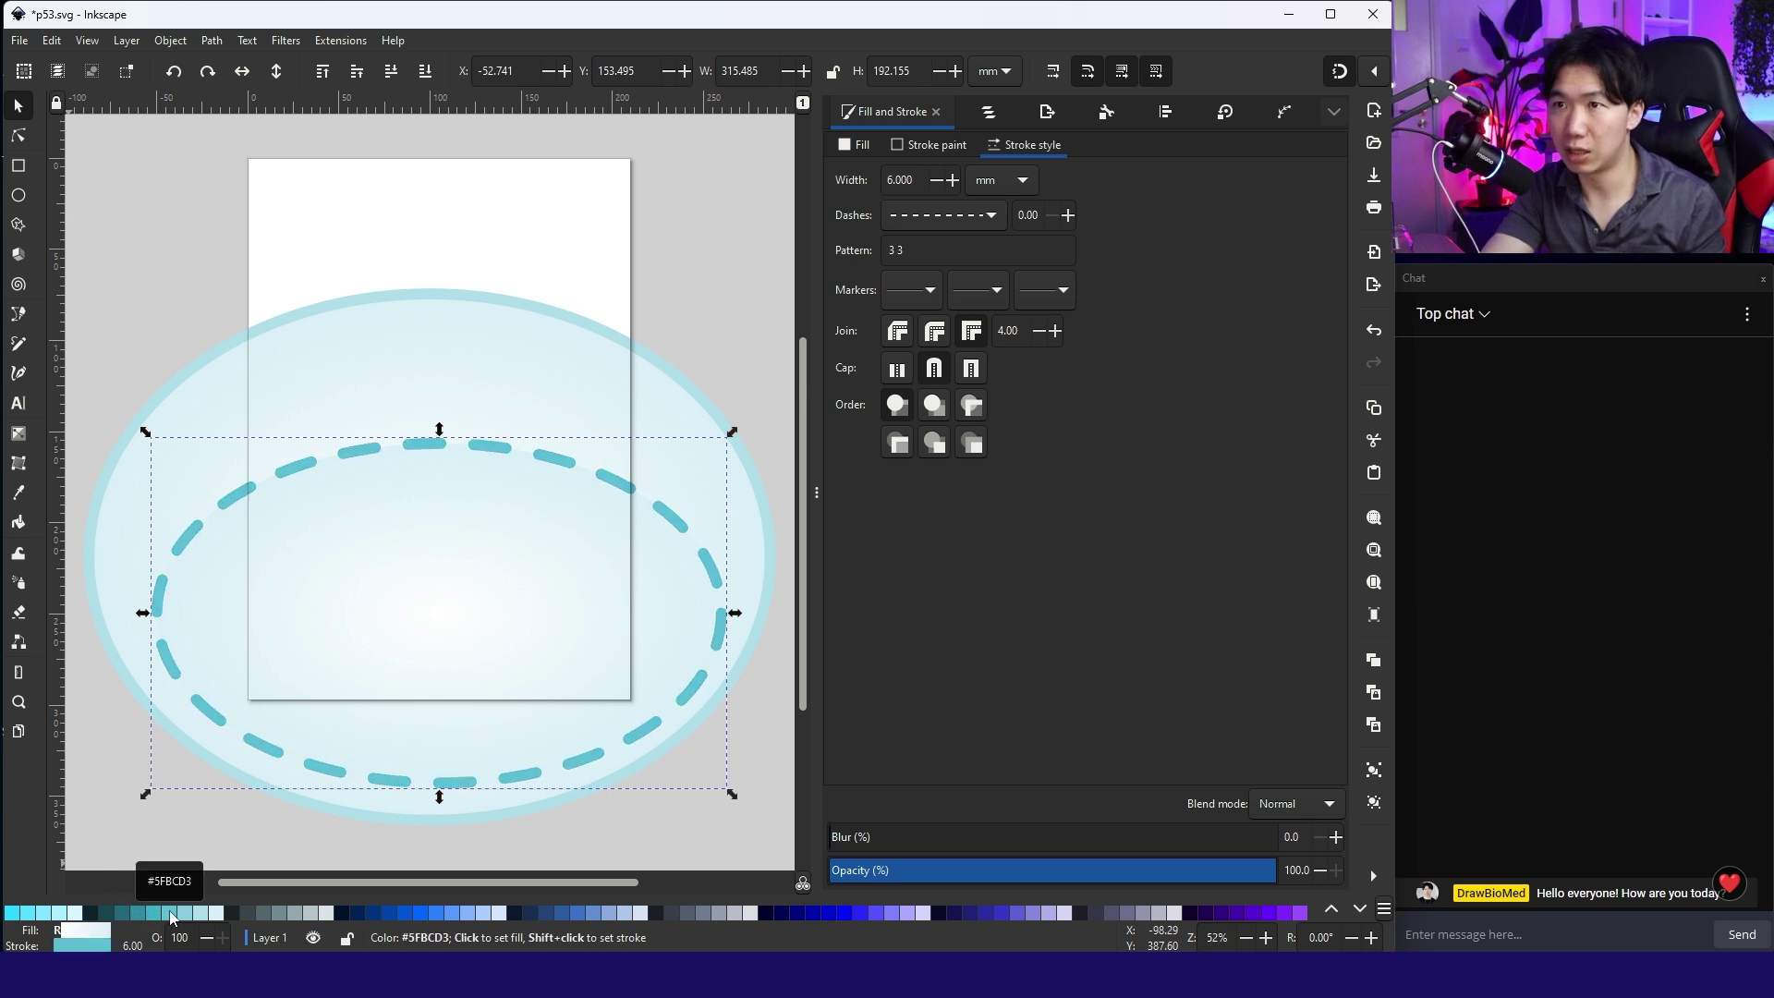
scroll(170, 914, "up", 10)
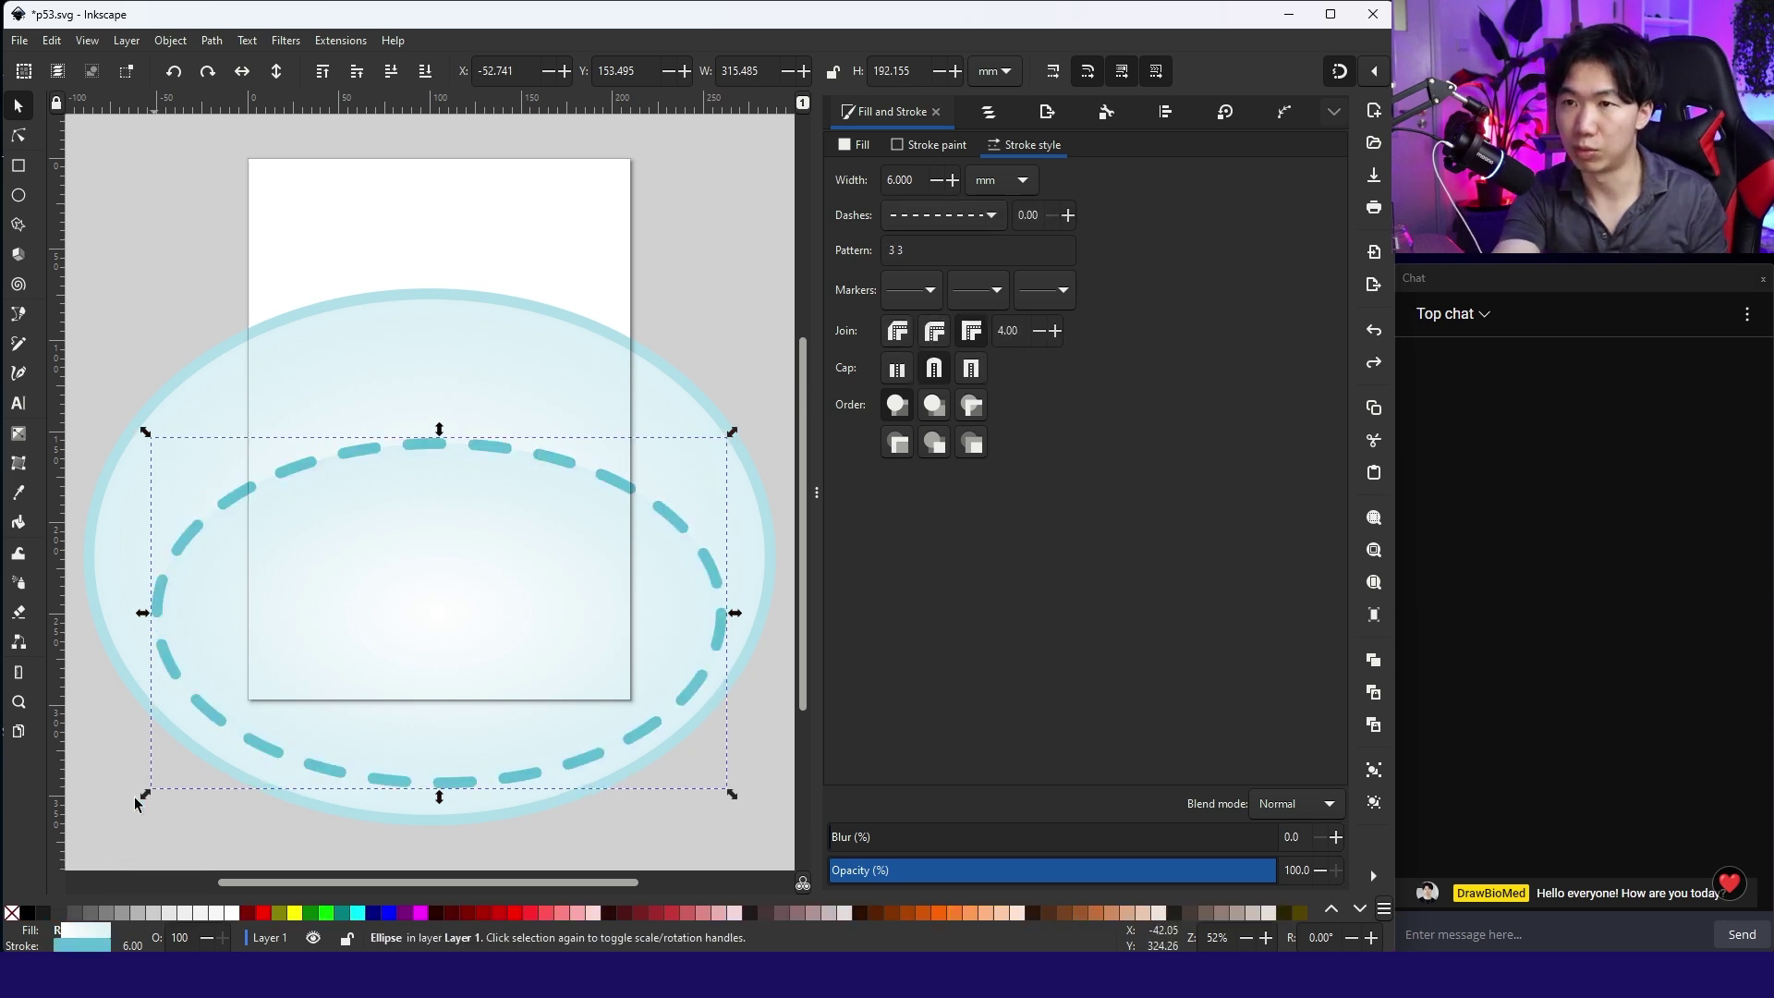
left_click(12, 914)
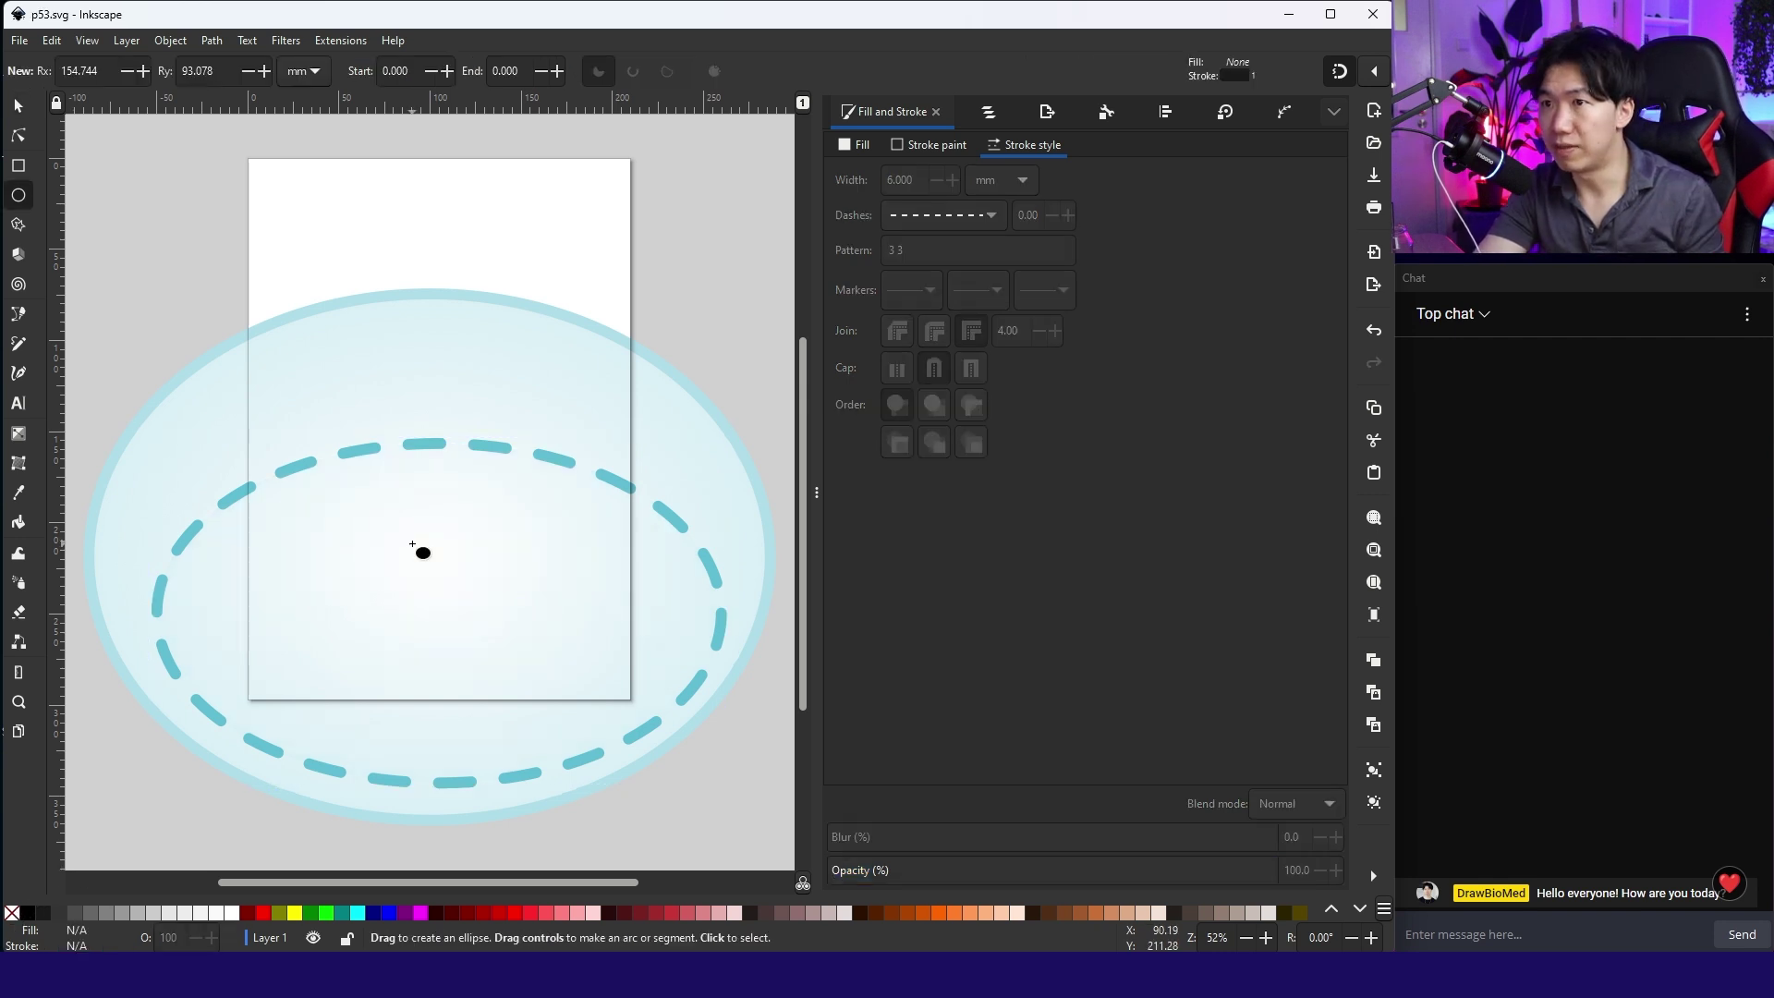
Draw an ellipse about 19 by 13 mm near the cell's centre and apply a radial gradient fill extending to its edges
left_click_drag(429, 538, 486, 573)
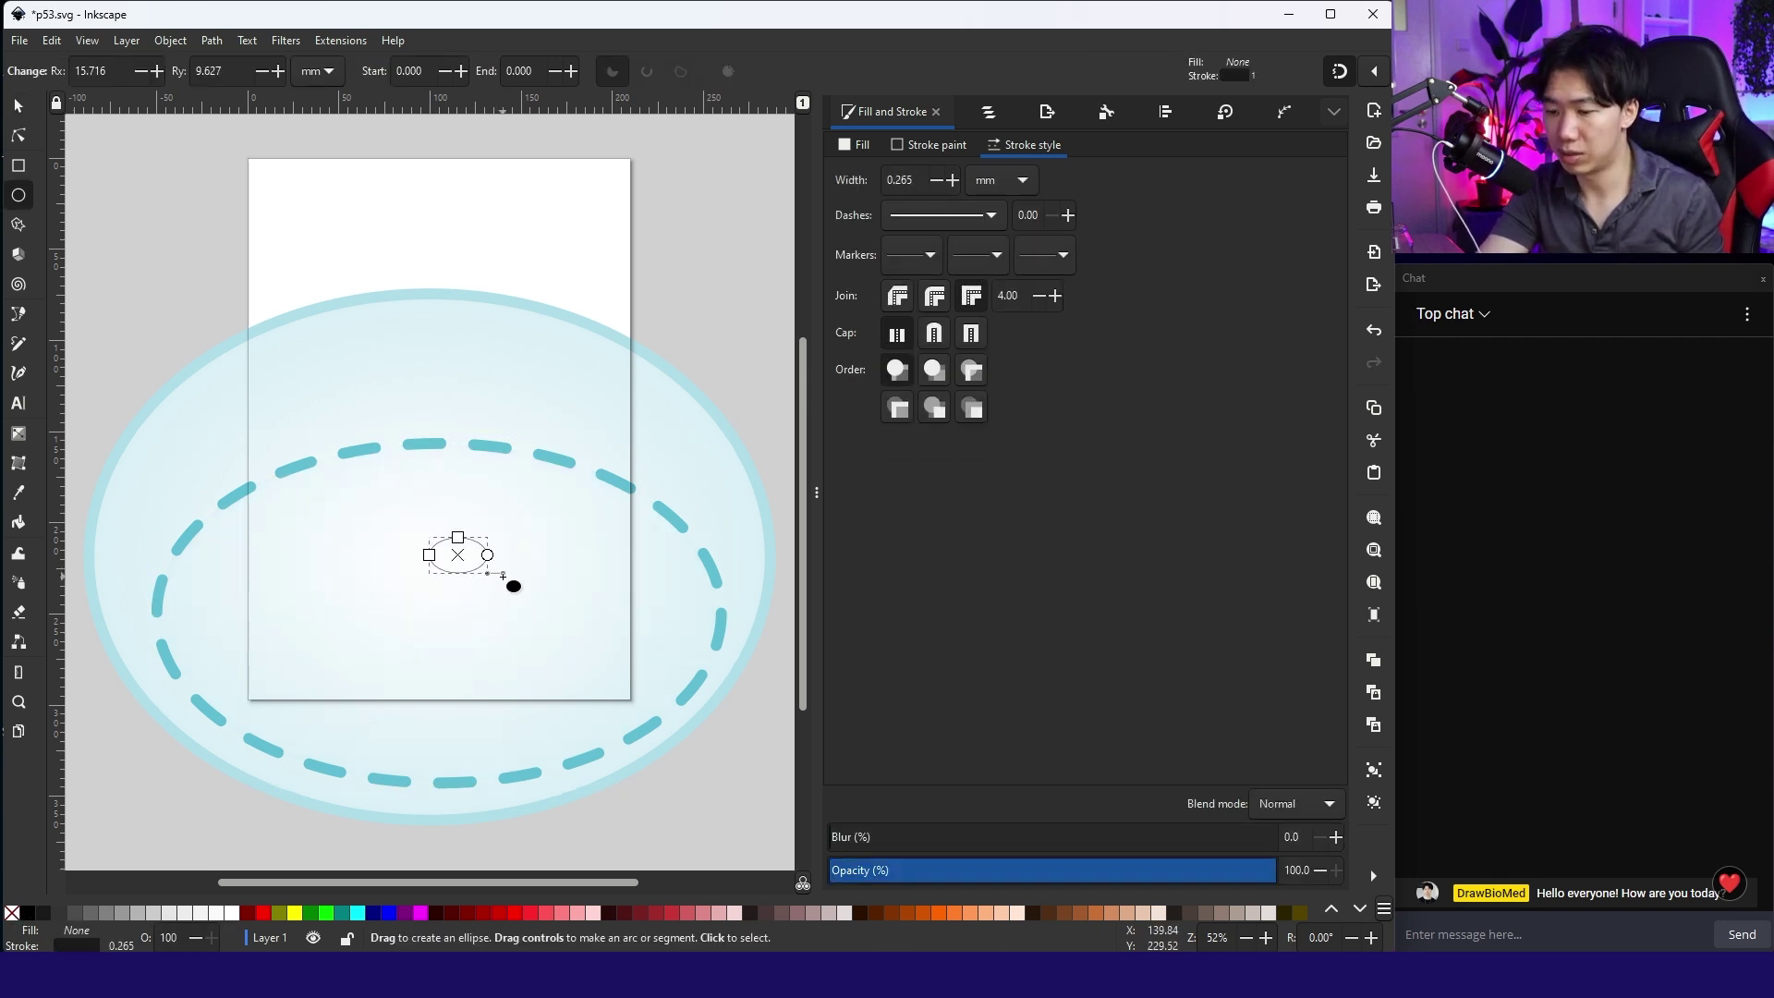
scroll(503, 578, "up", 1)
left_click(18, 434)
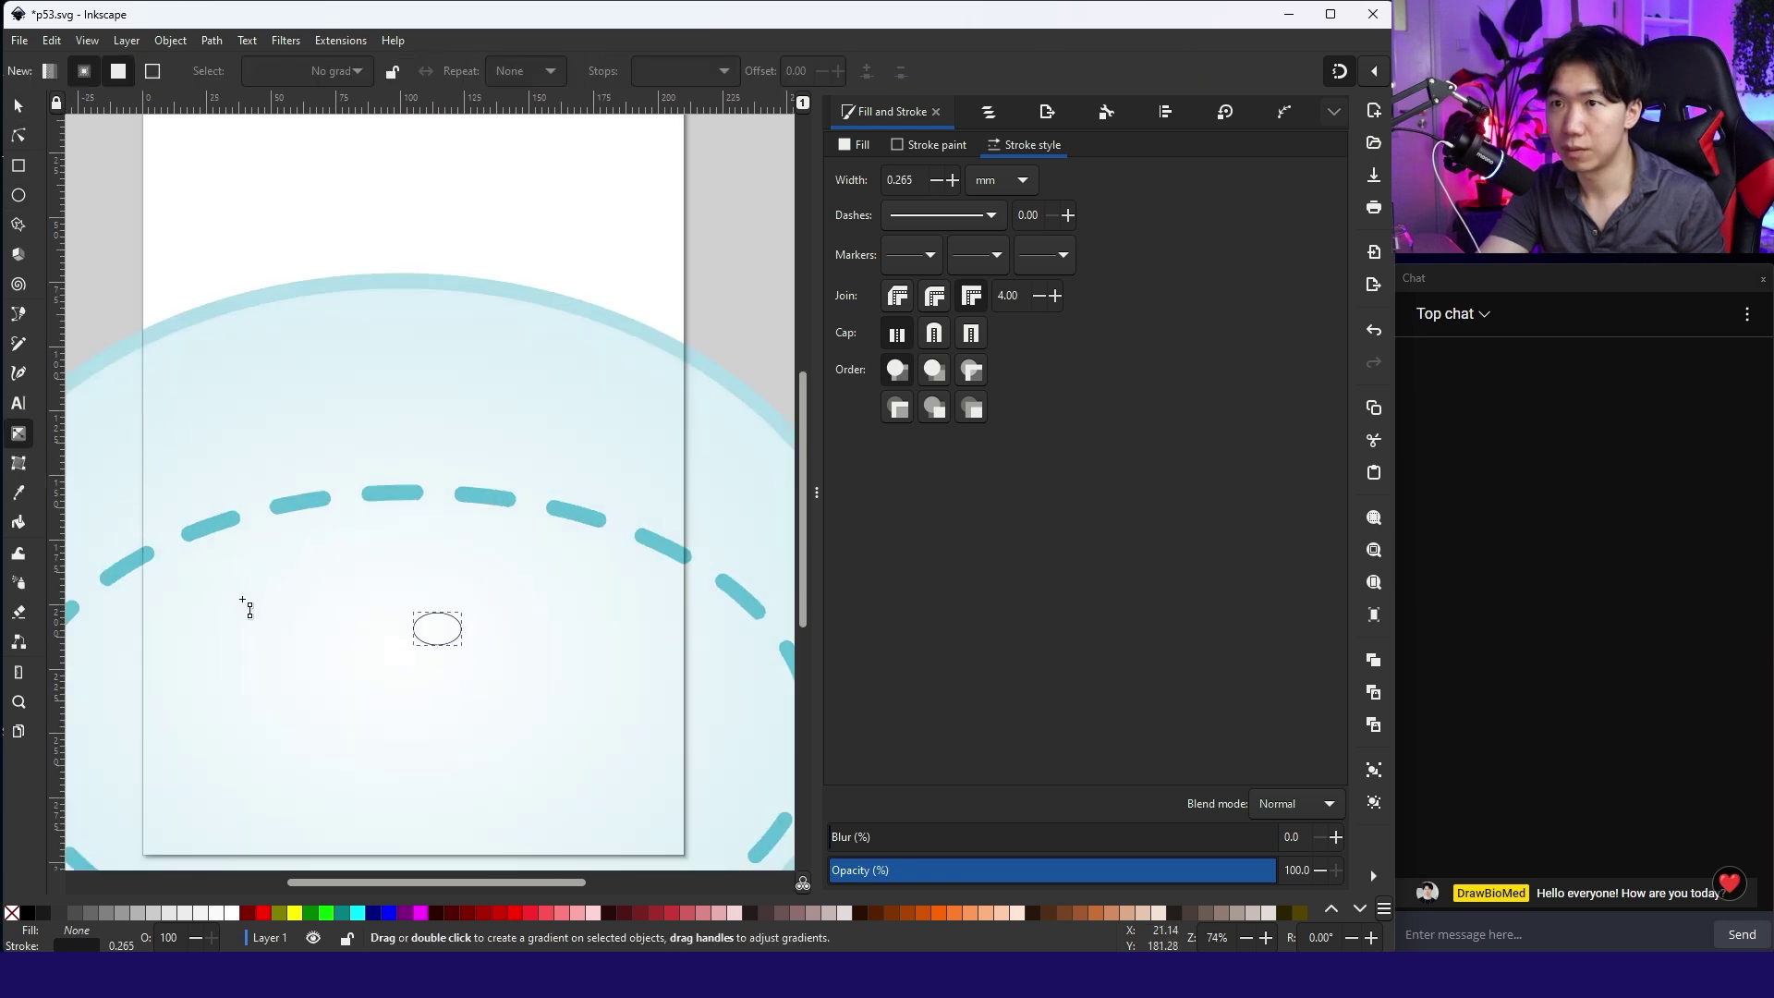
left_click_drag(440, 628, 453, 629)
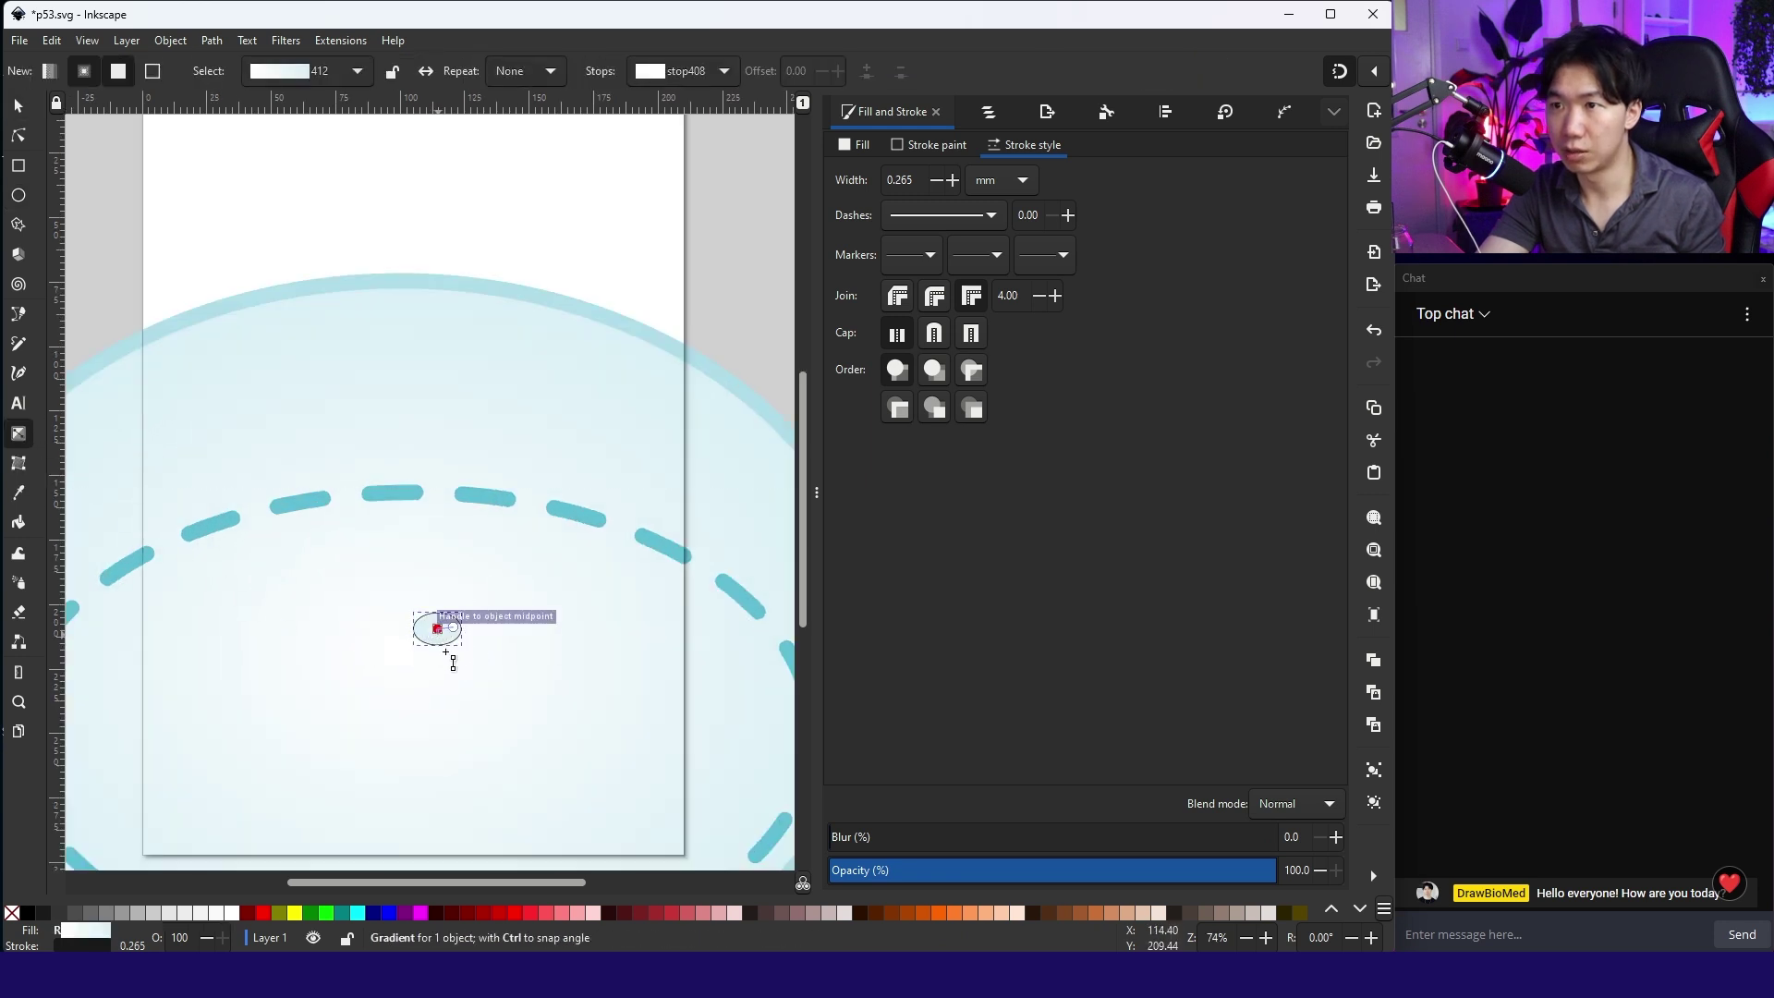
scroll(458, 644, "up", 3)
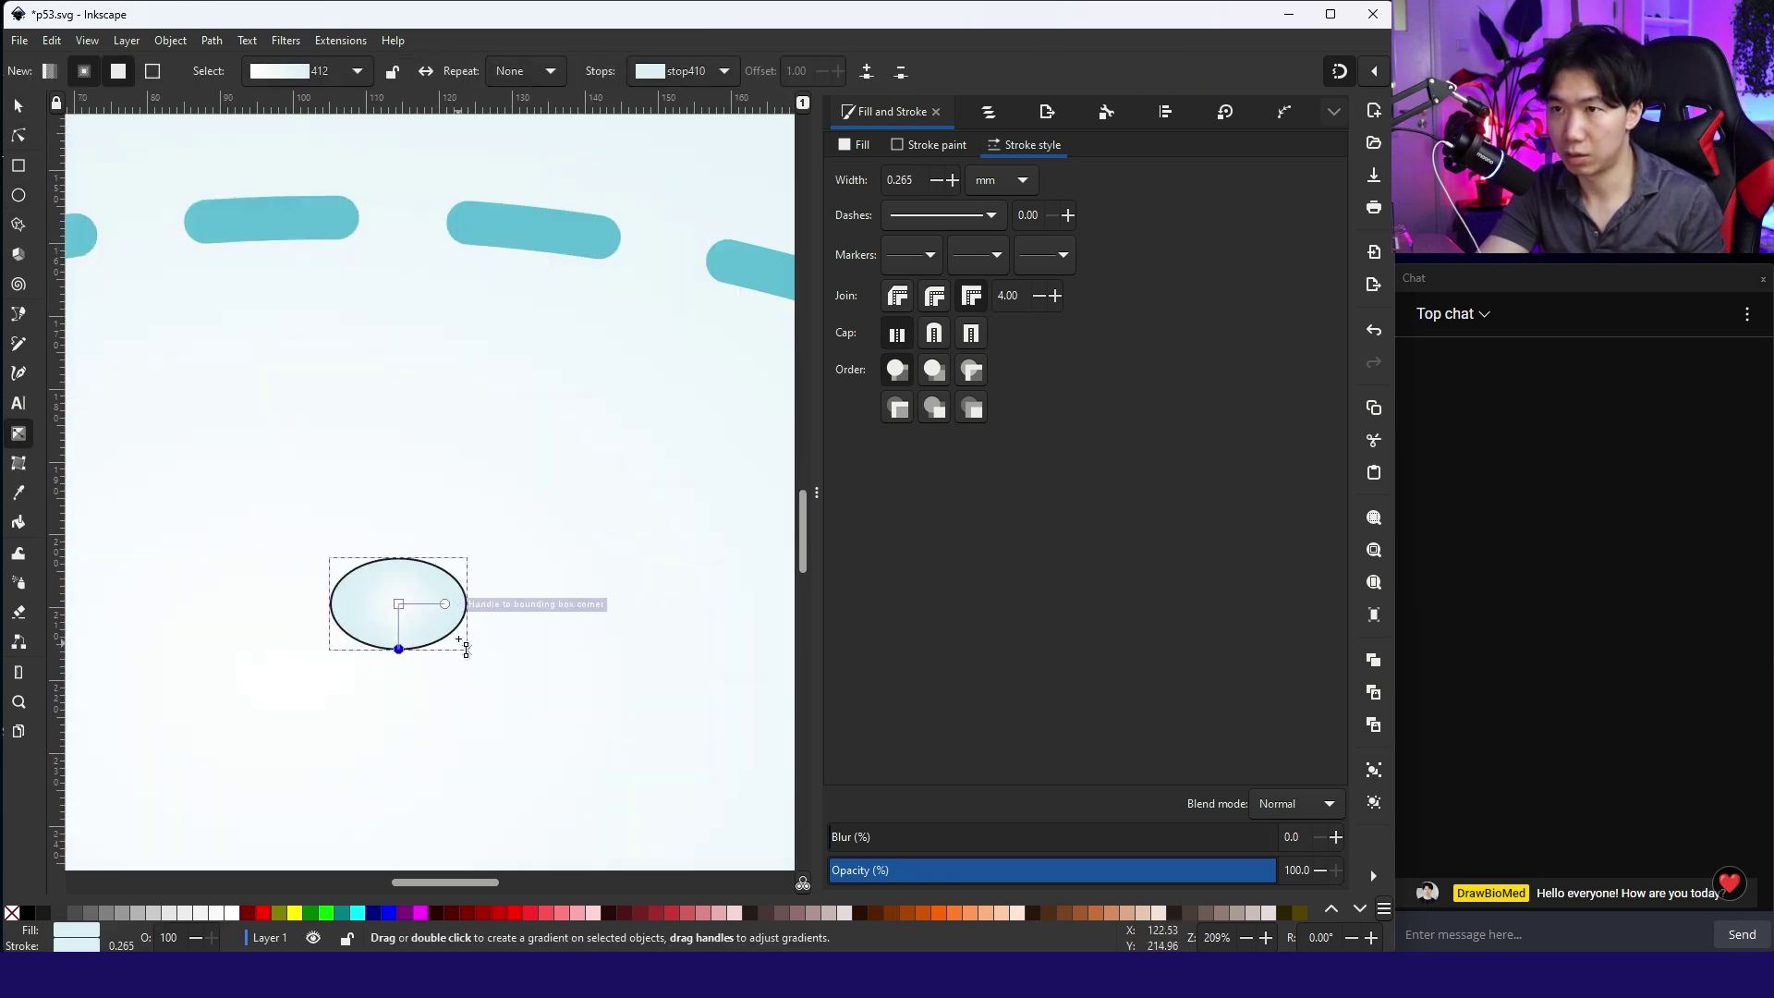
left_click_drag(446, 605, 477, 621)
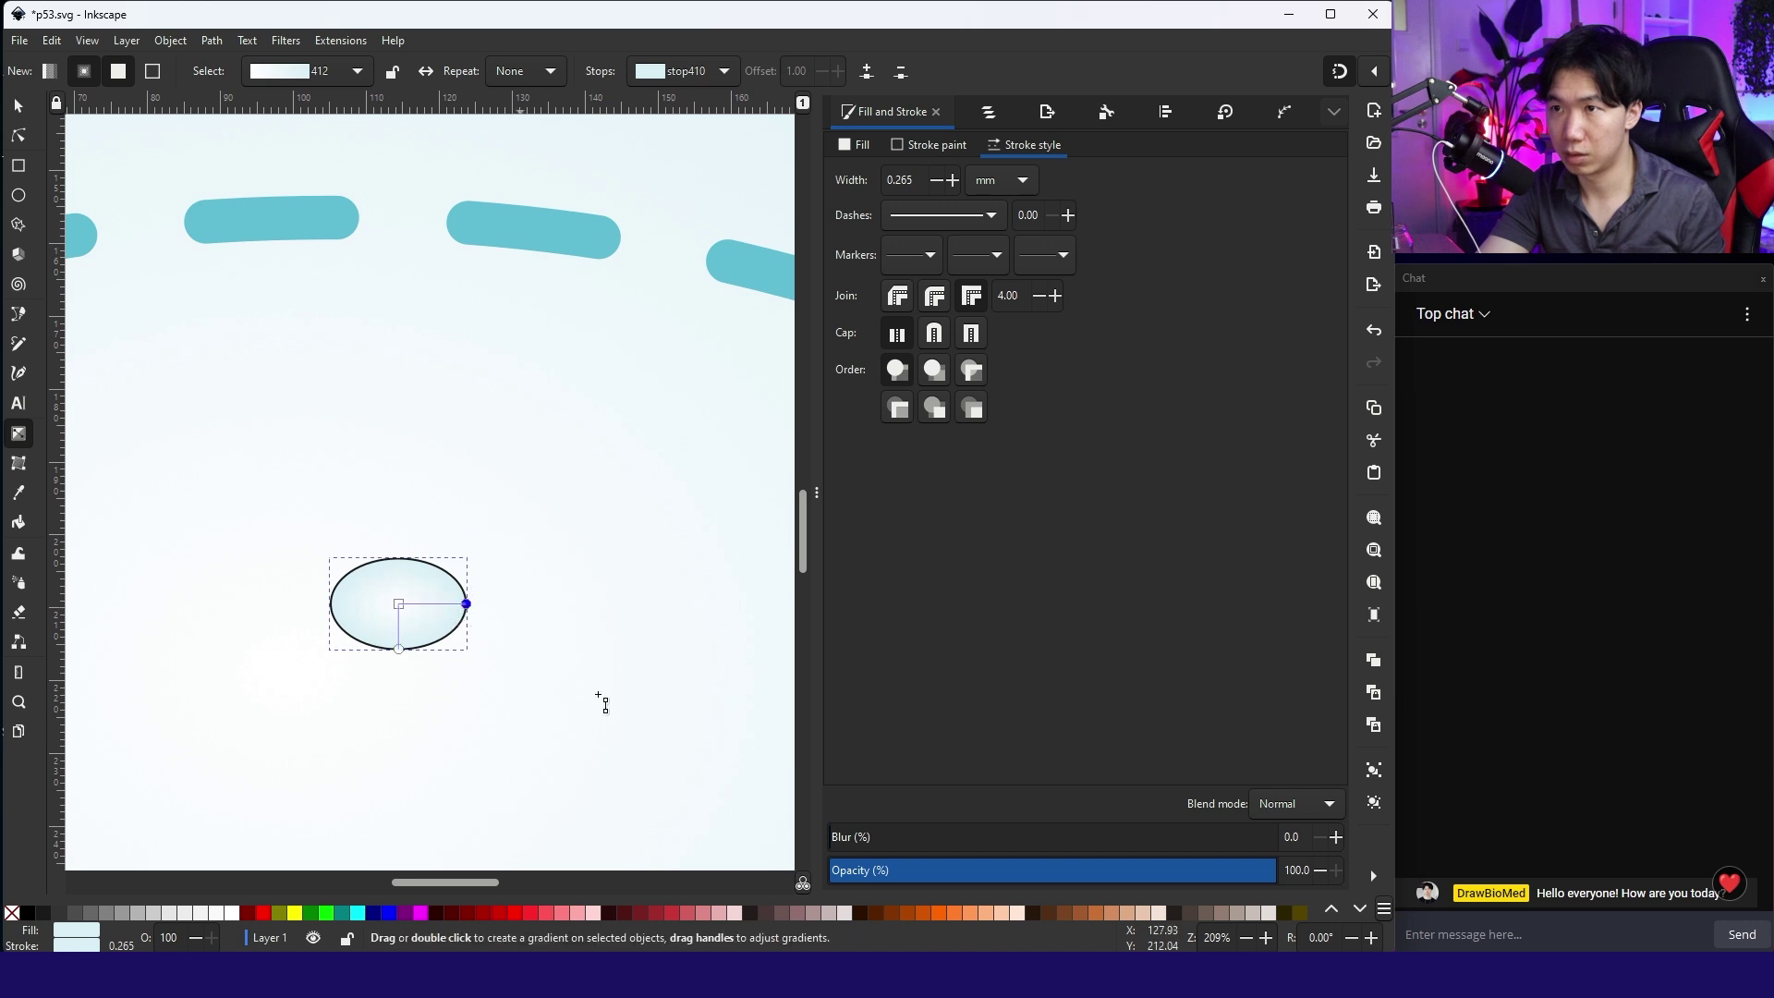
Set the small ellipse's outer gradient stop to peach #FFCCAA
left_click(1000, 913)
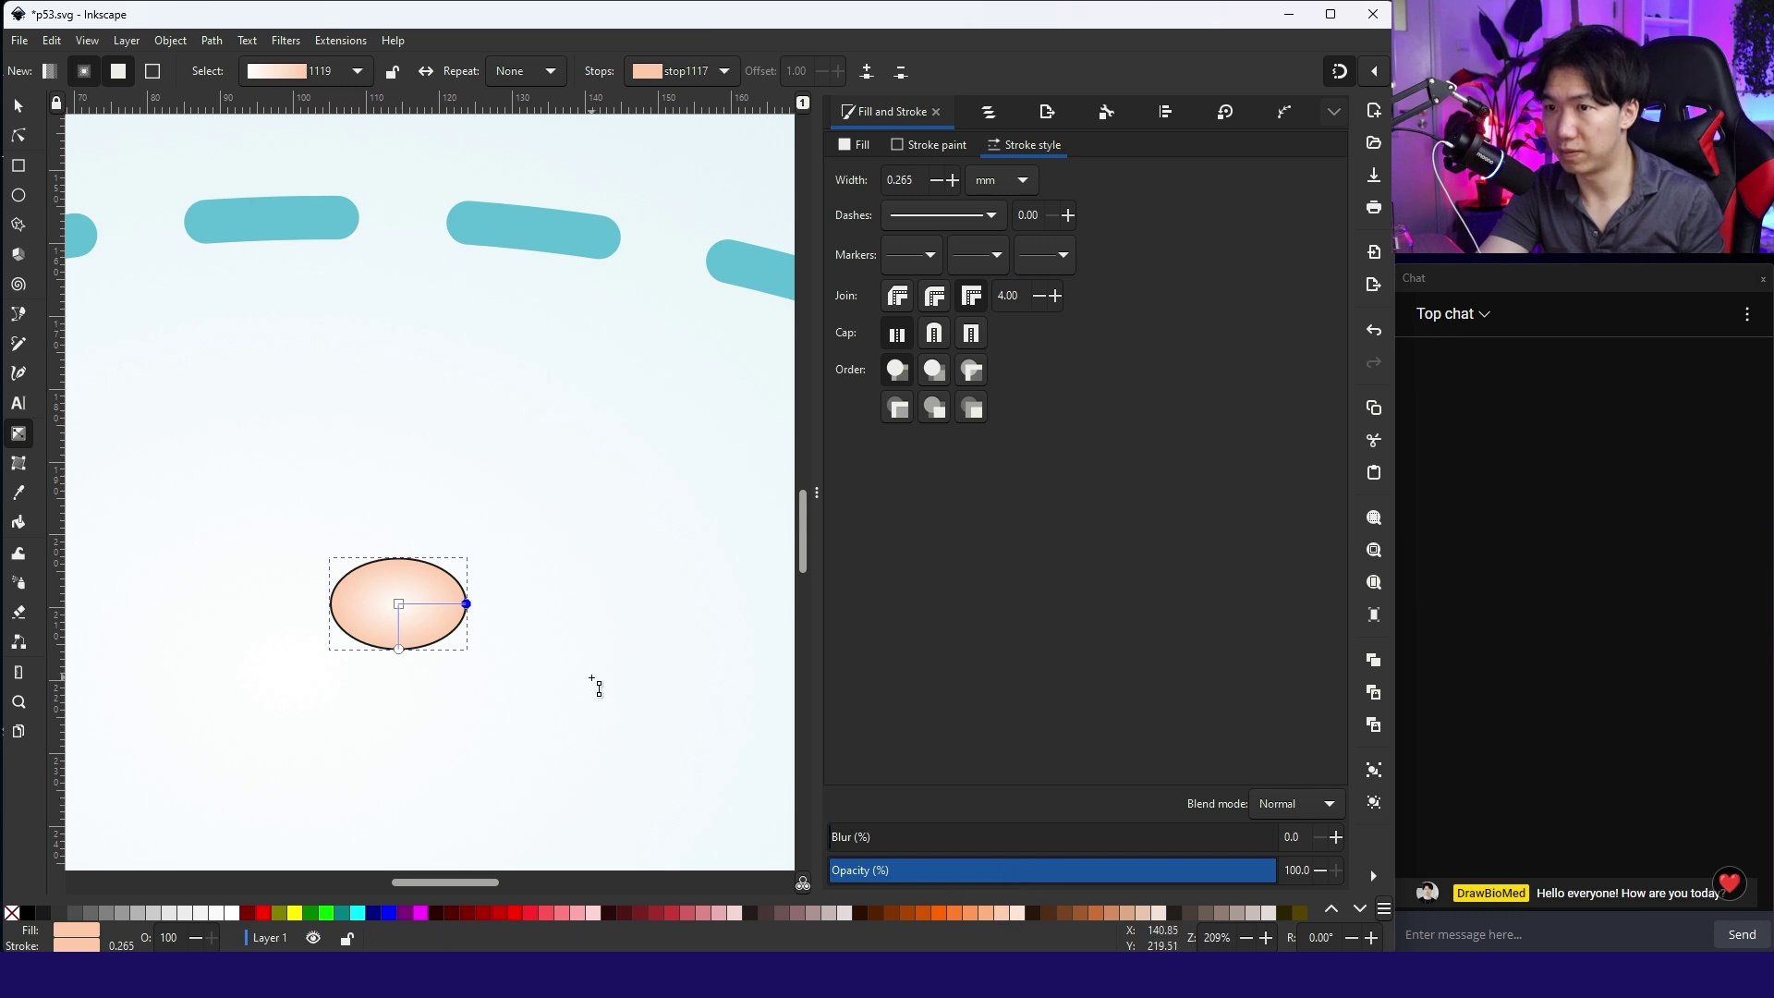
scroll(598, 688, "down", 2)
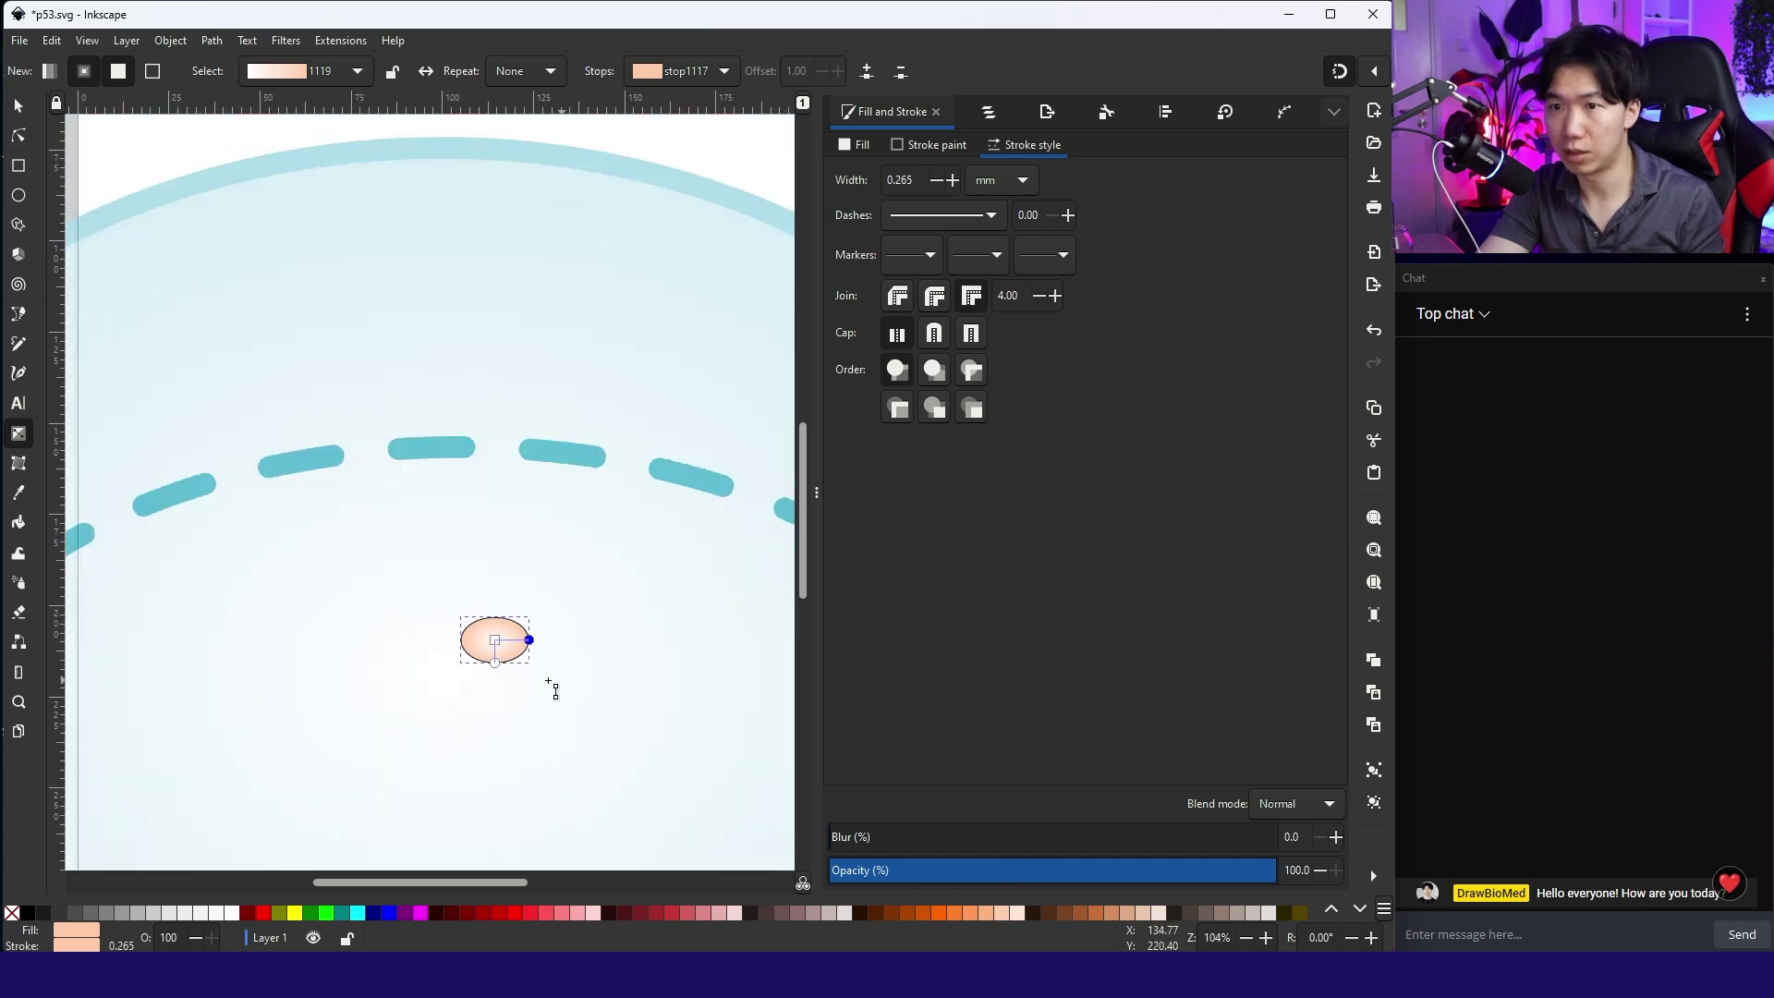
left_click(29, 915)
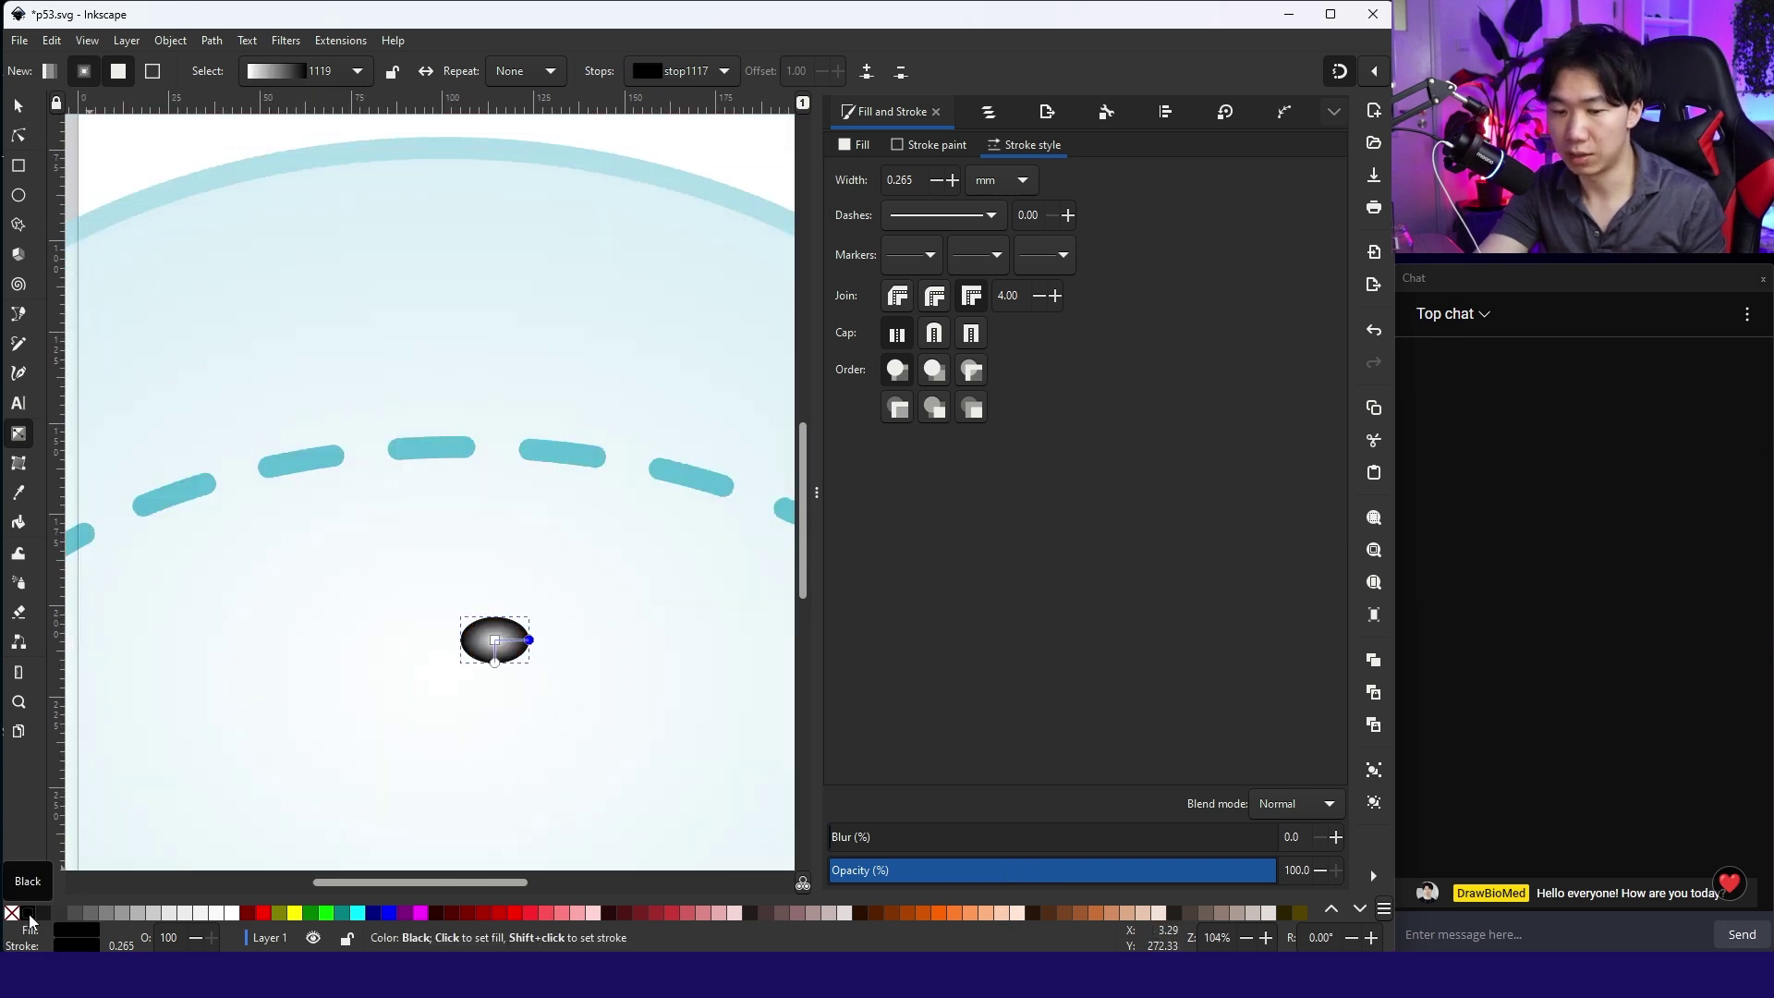
key("ctrl+z")
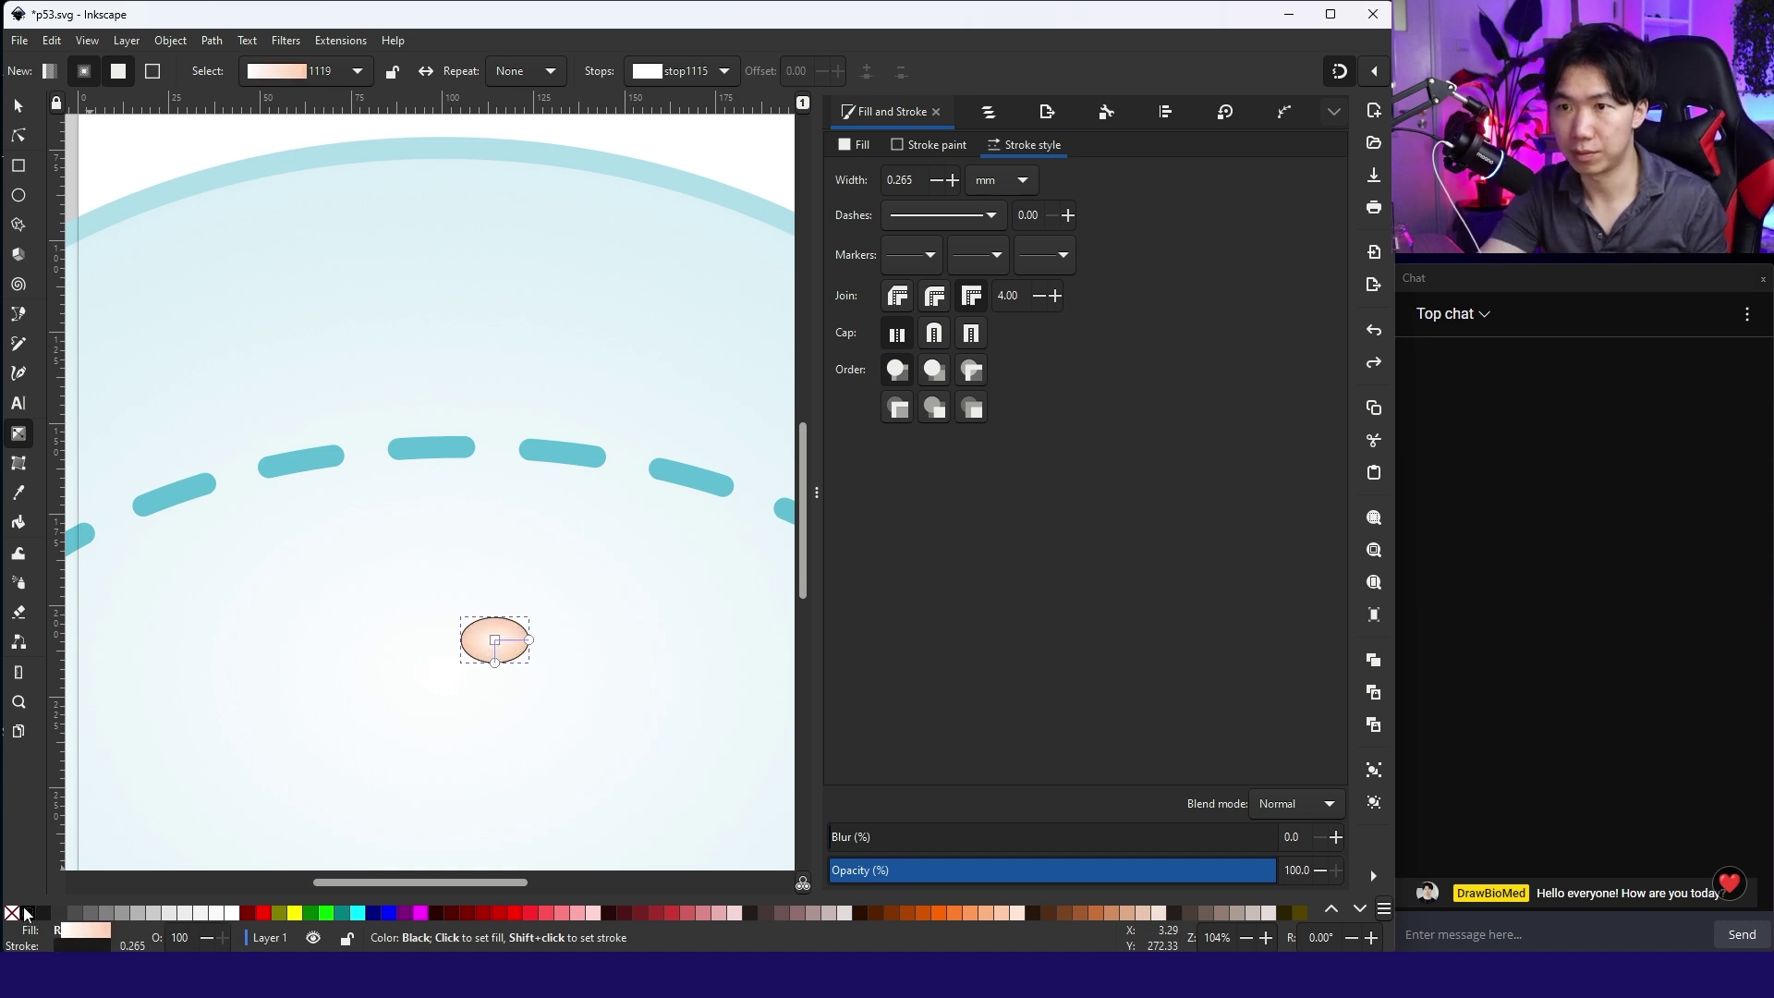
Set the small peach ellipse's stroke width to 0.25 mm and deselect it
left_click(19, 103)
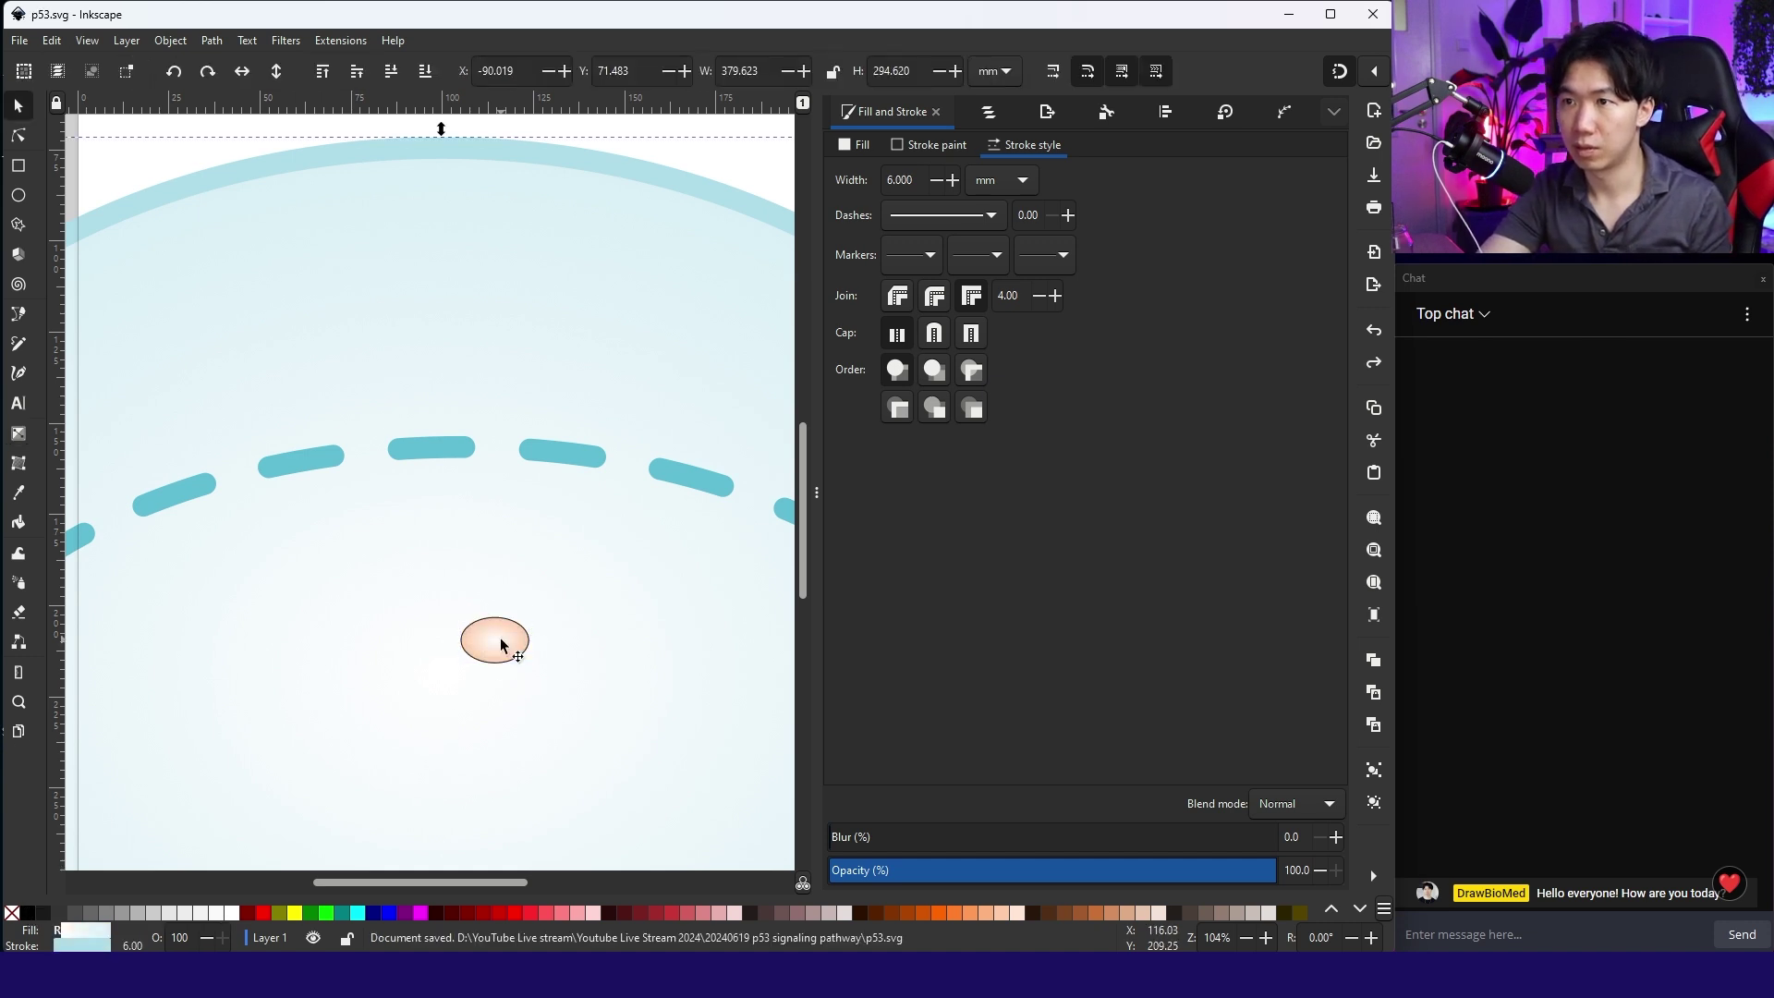
right_click(143, 943)
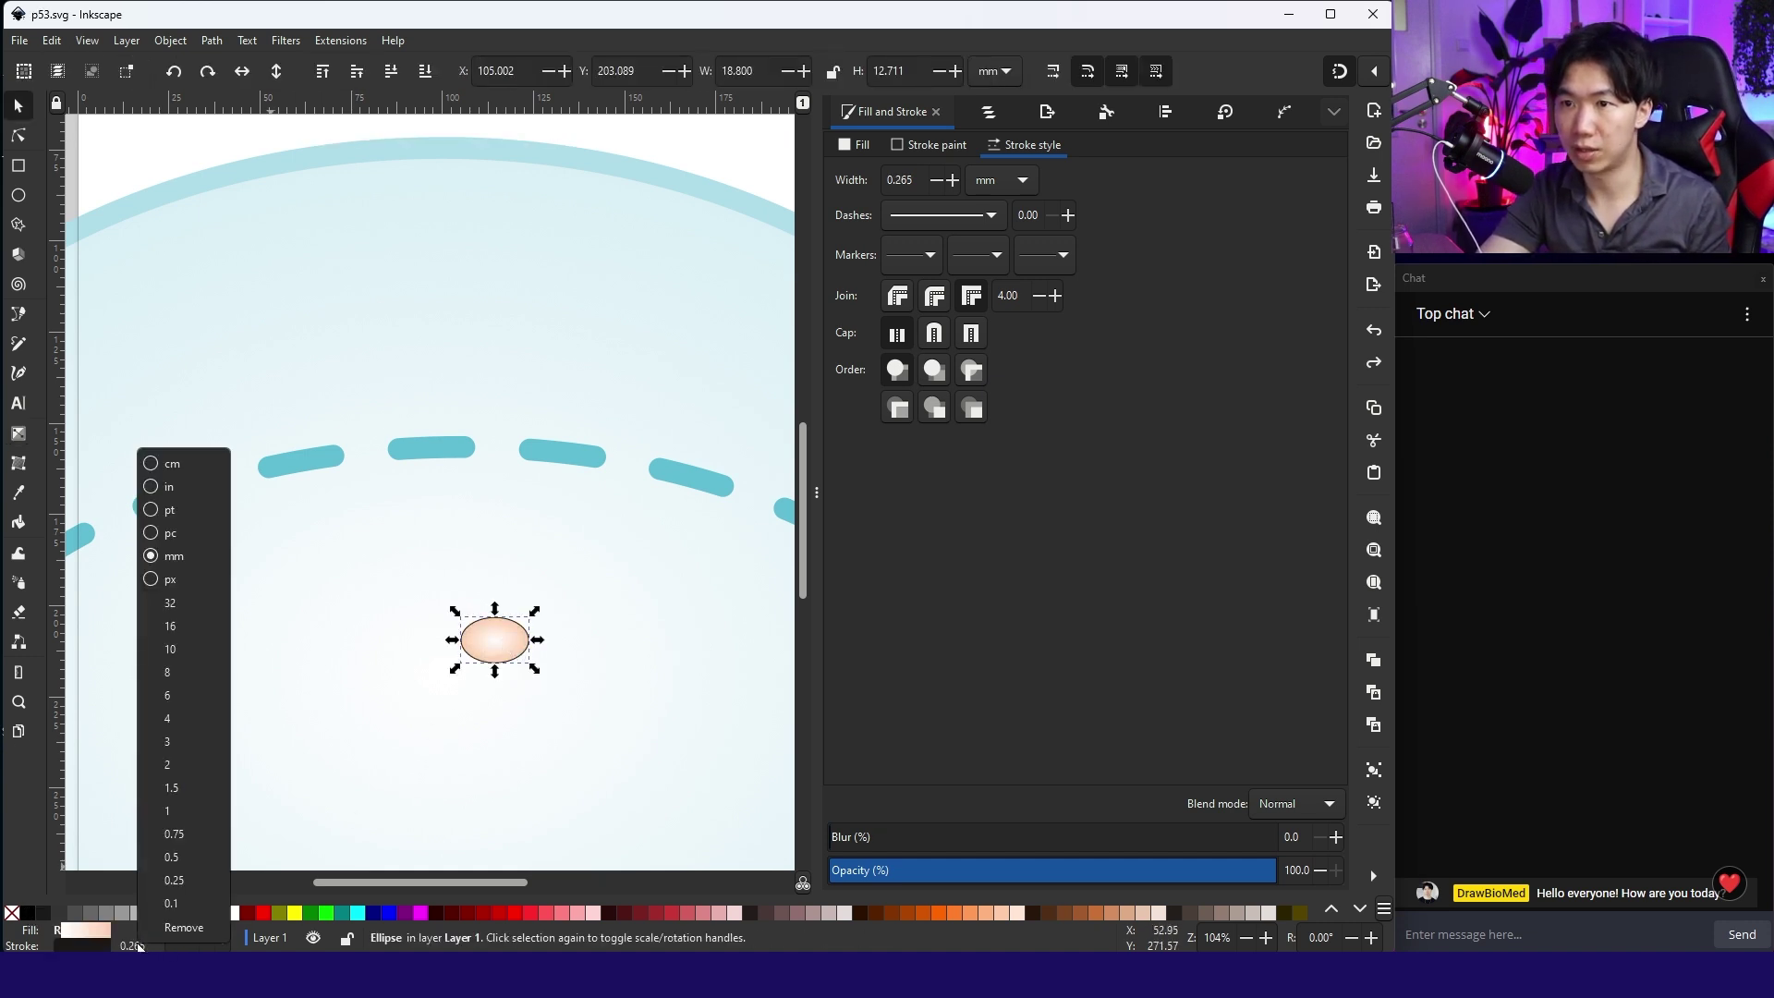
left_click(172, 883)
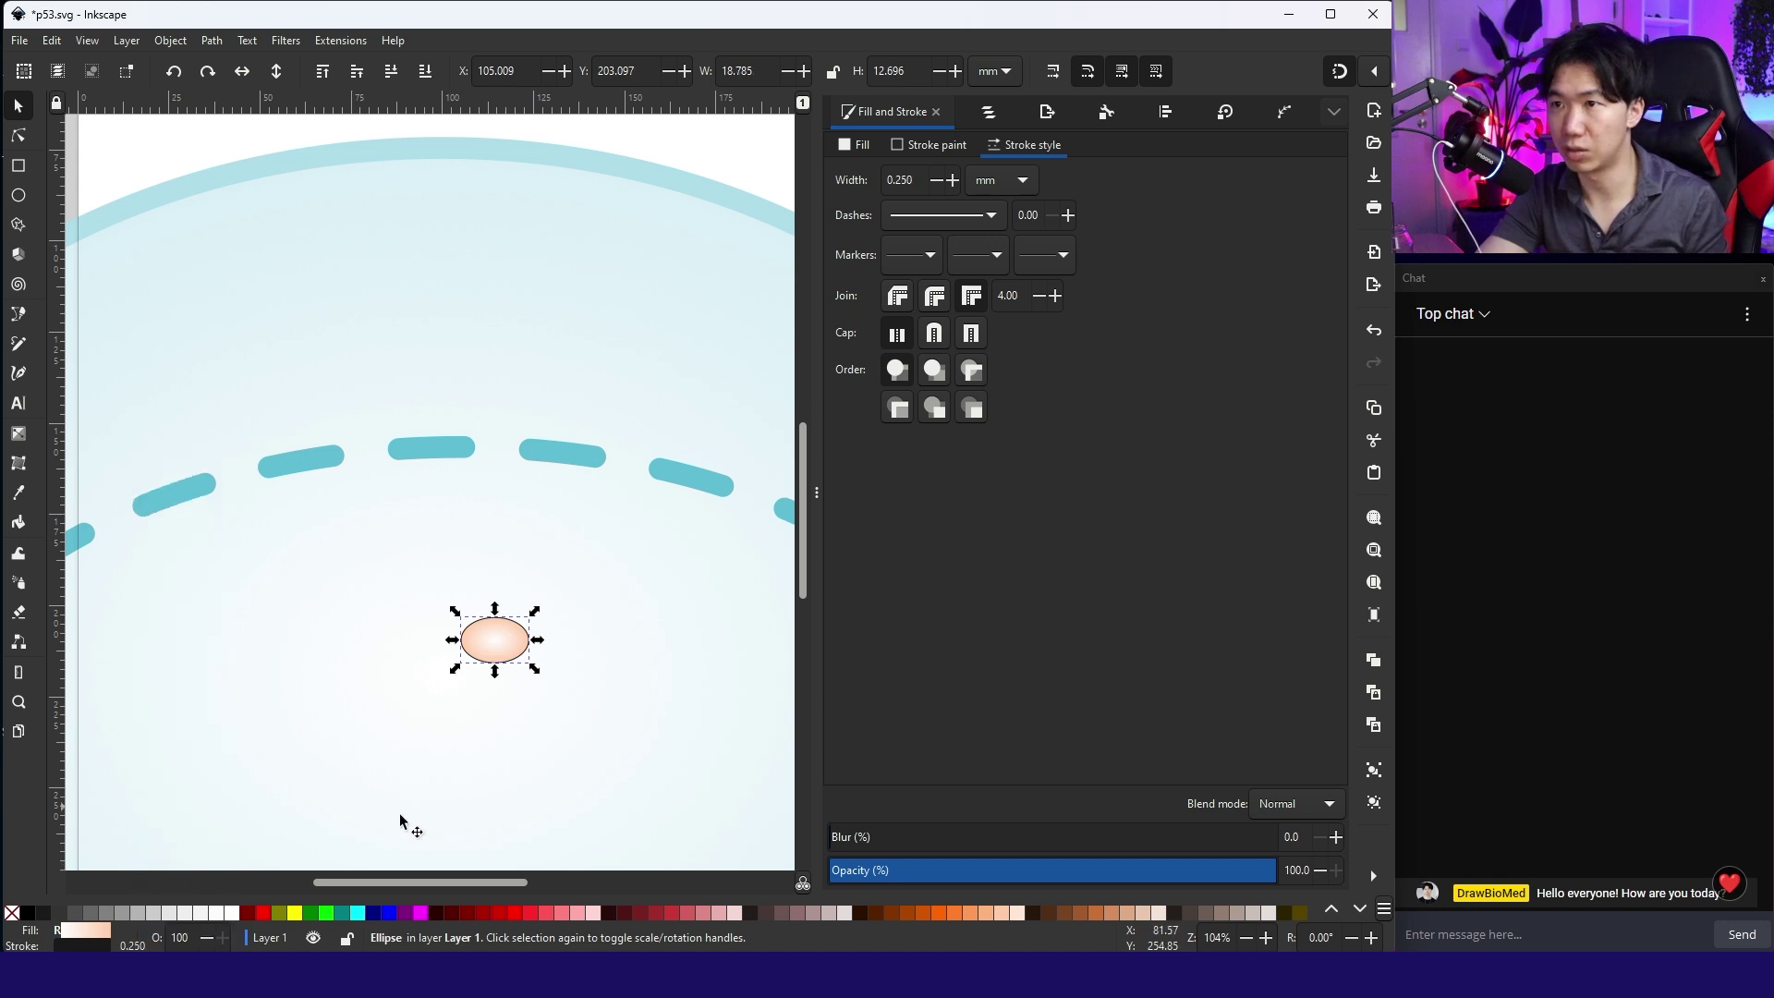
left_click(453, 819)
scroll(471, 815, "down", 3)
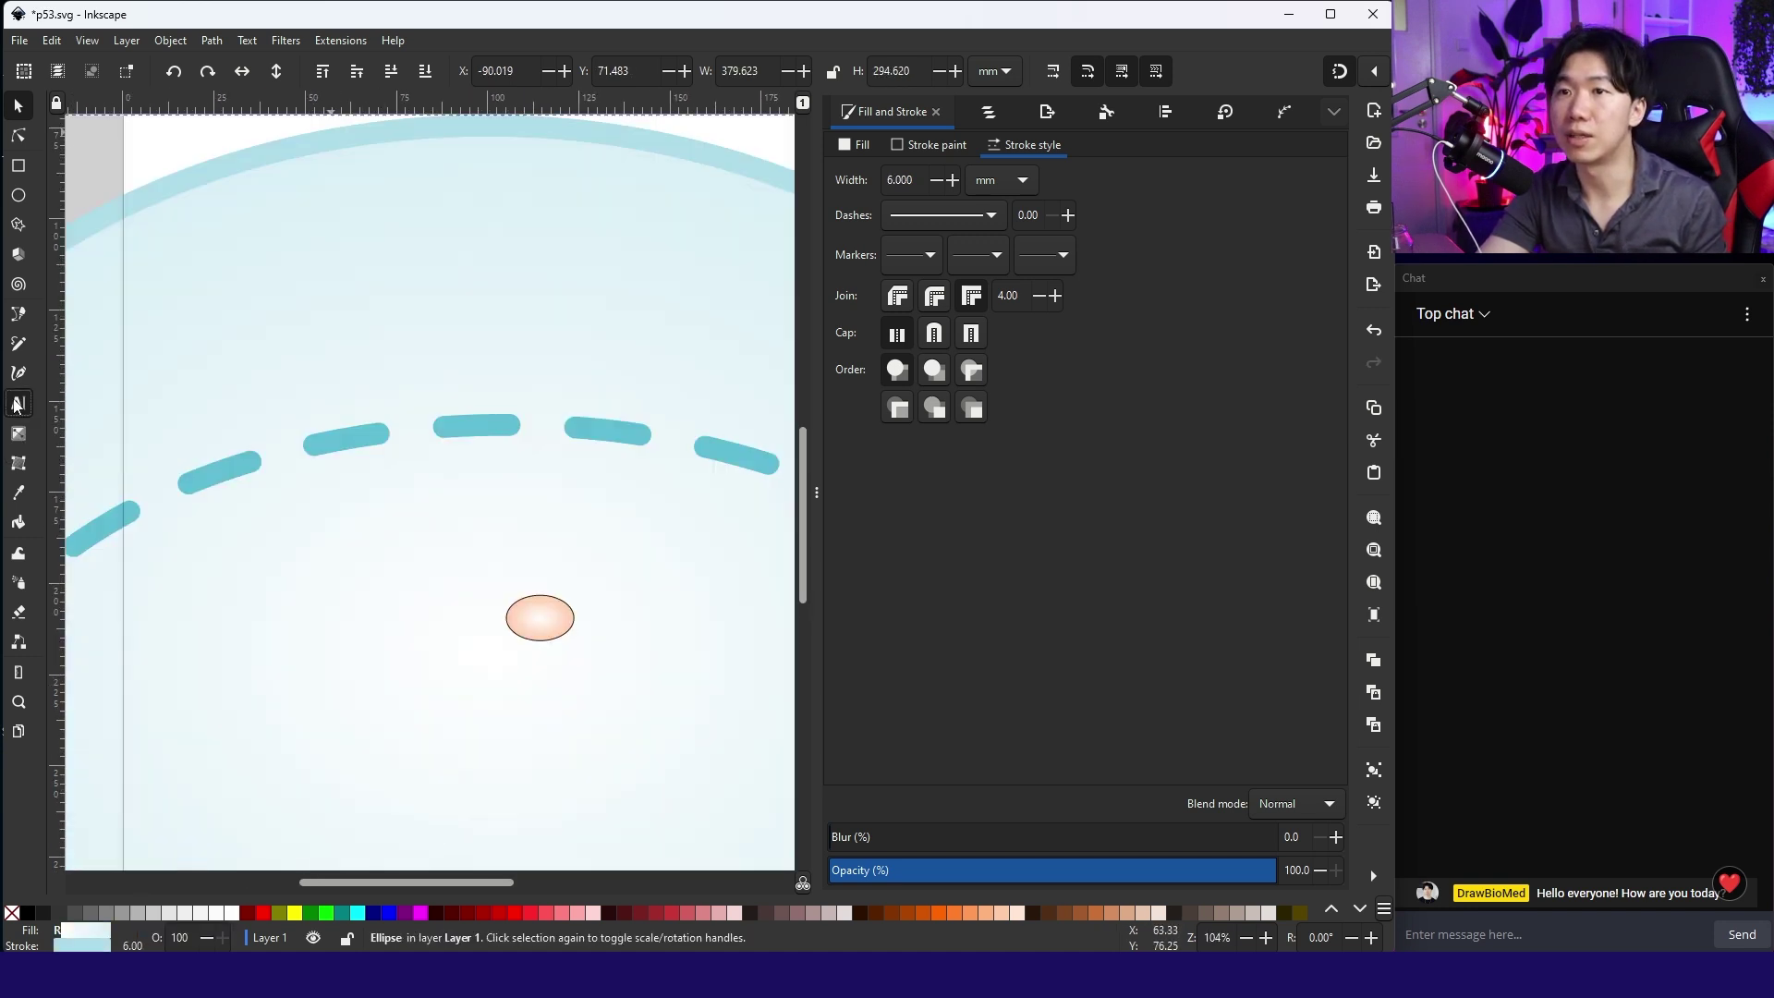
Add a "p53" text label just above the small peach ellipse, with black fill and no stroke
left_click(17, 404)
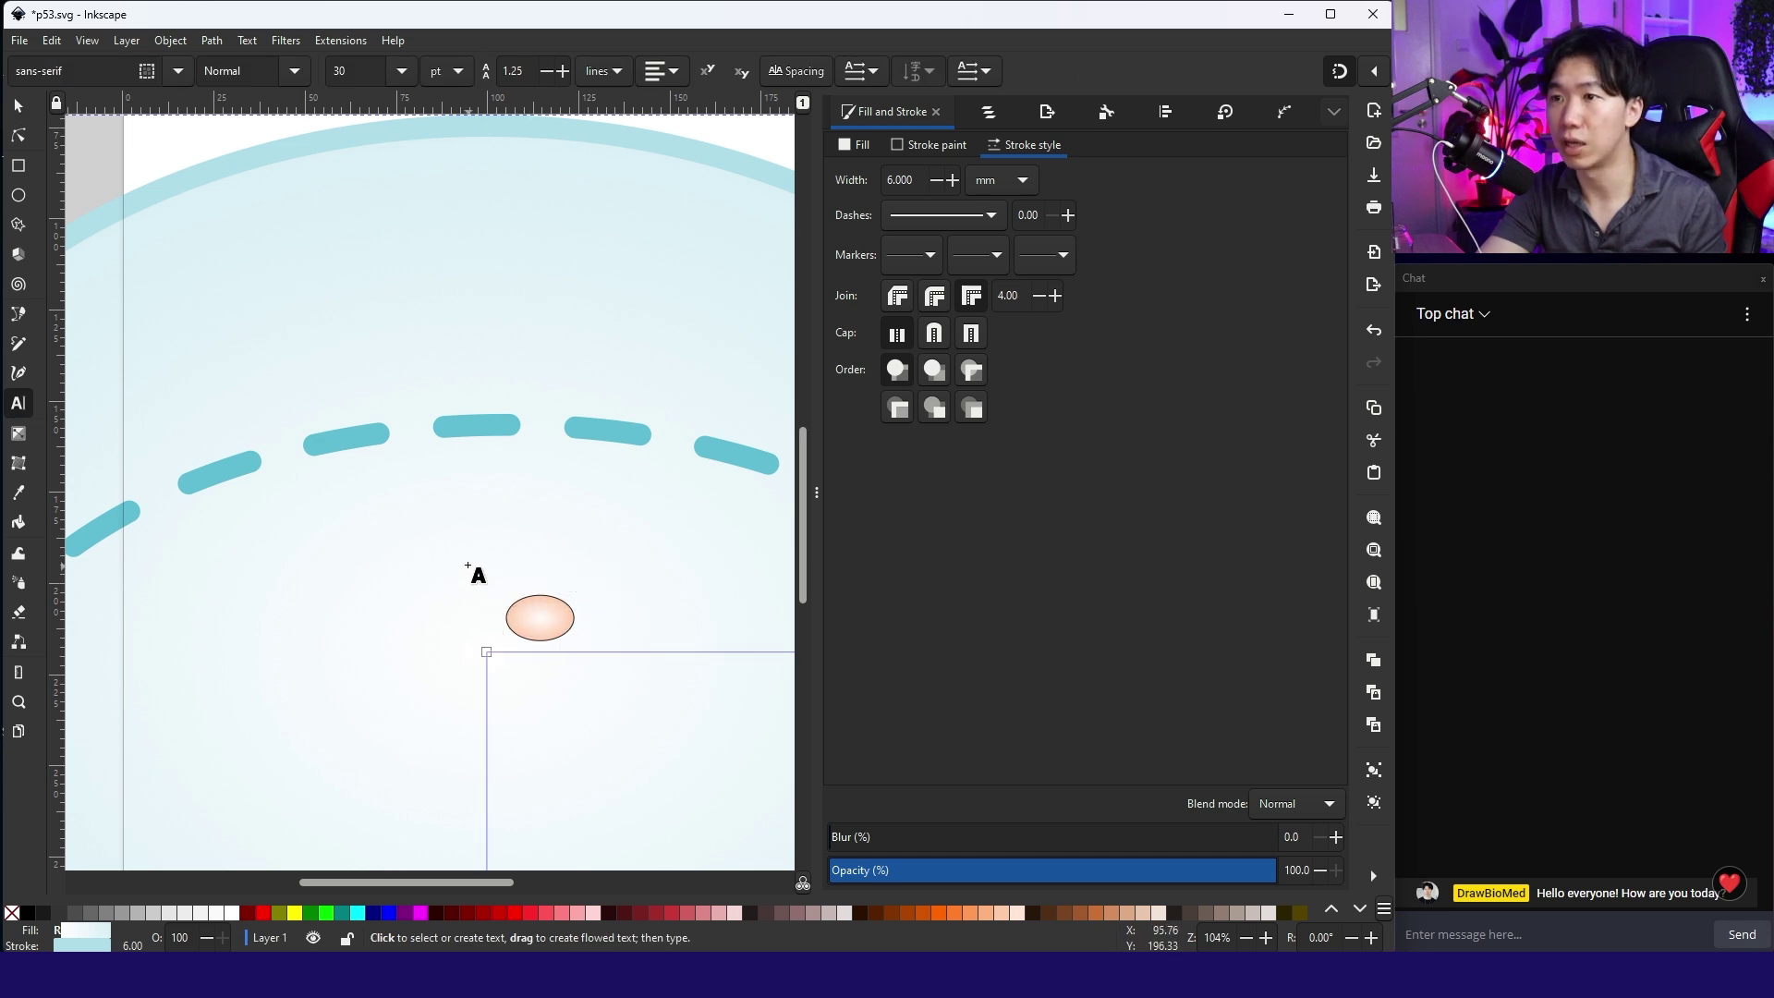
left_click(468, 564)
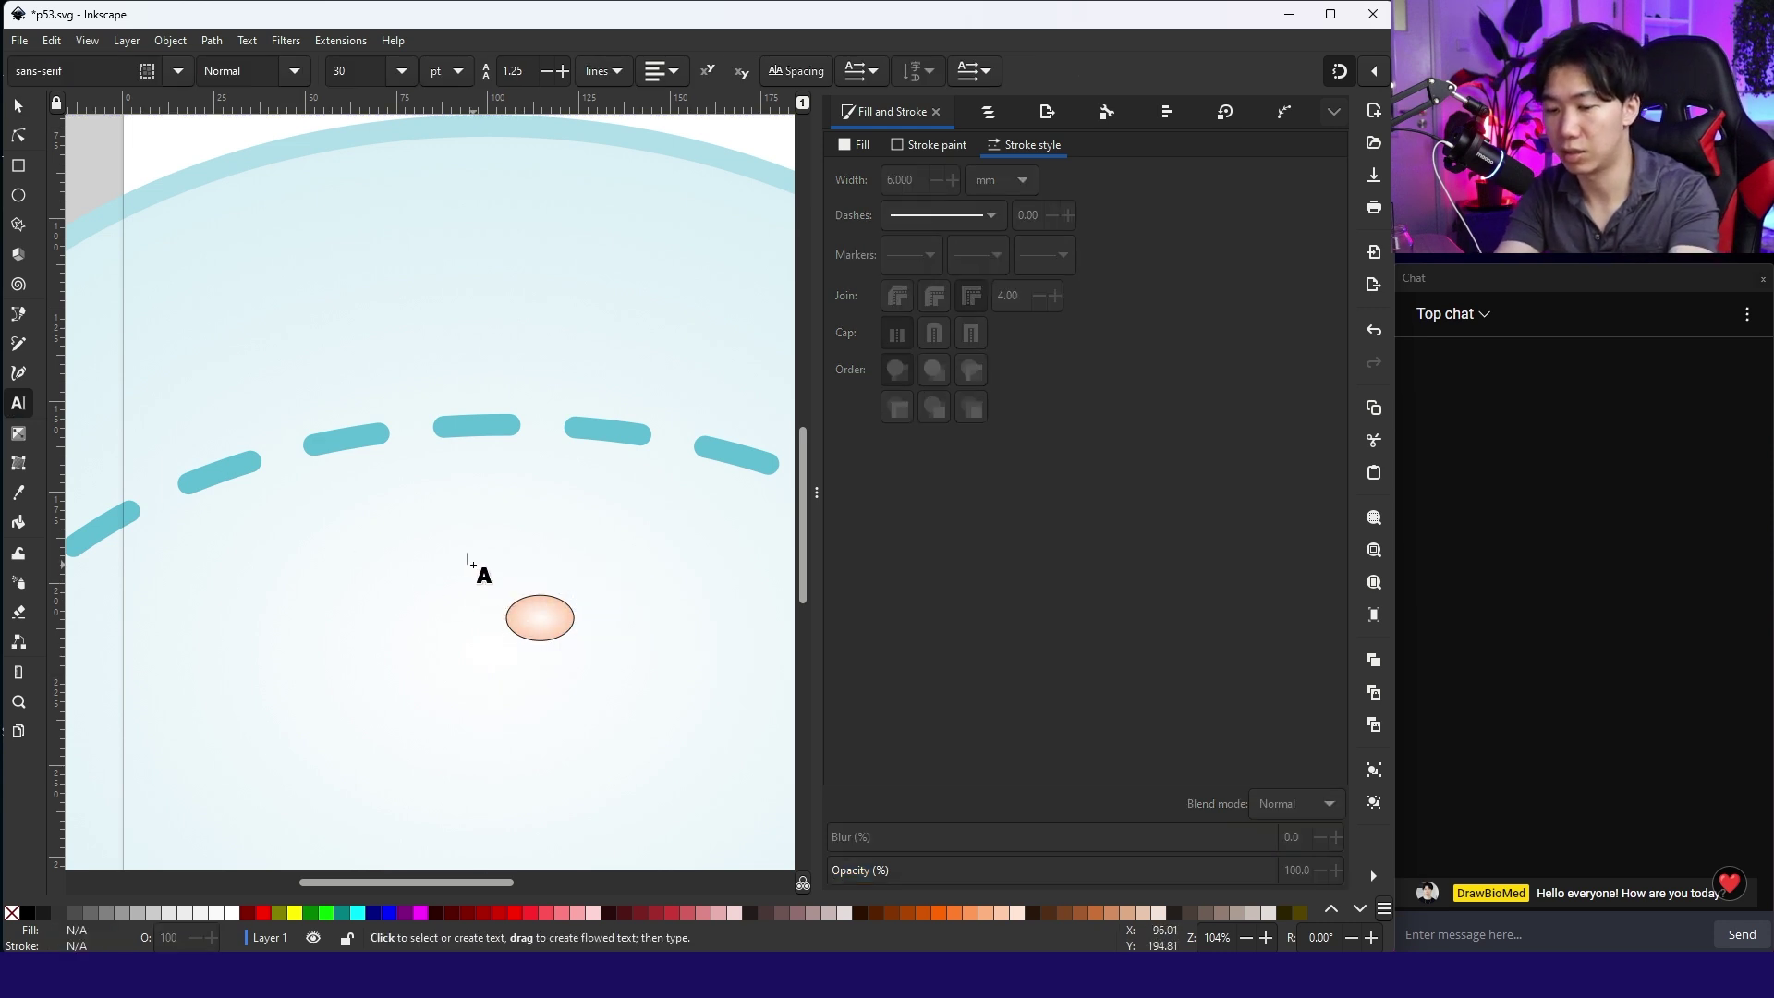
type("p53")
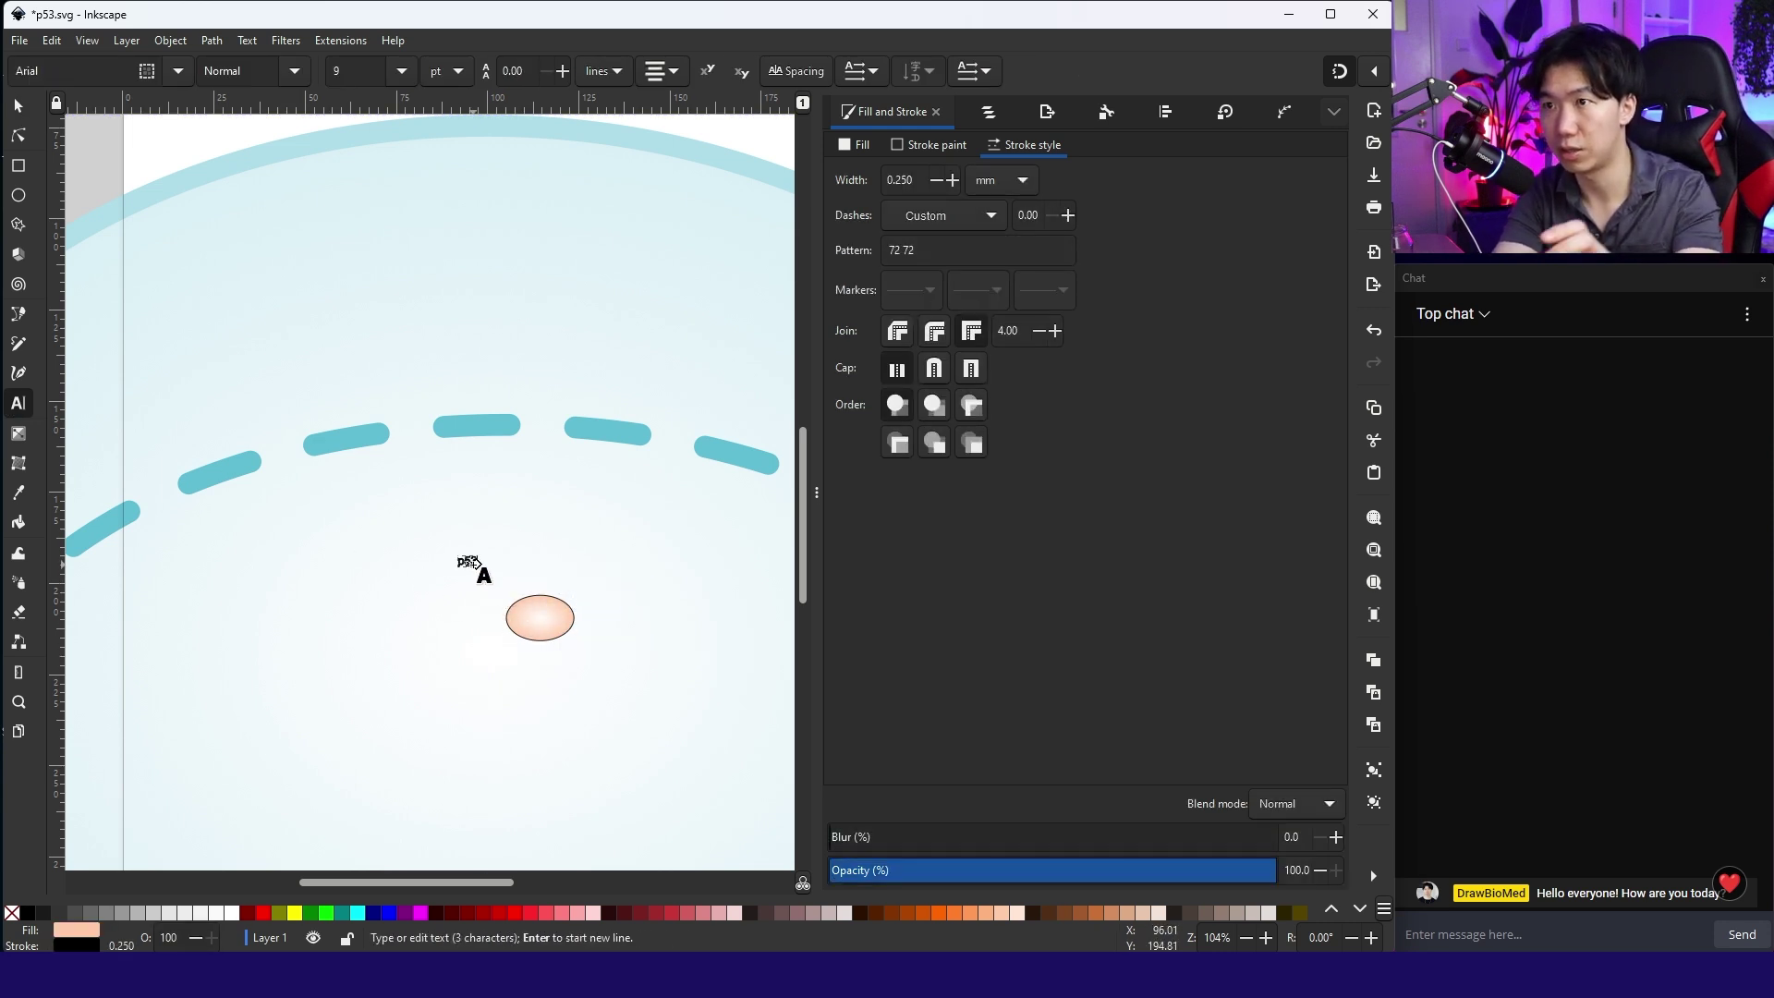
key("ctrl+a")
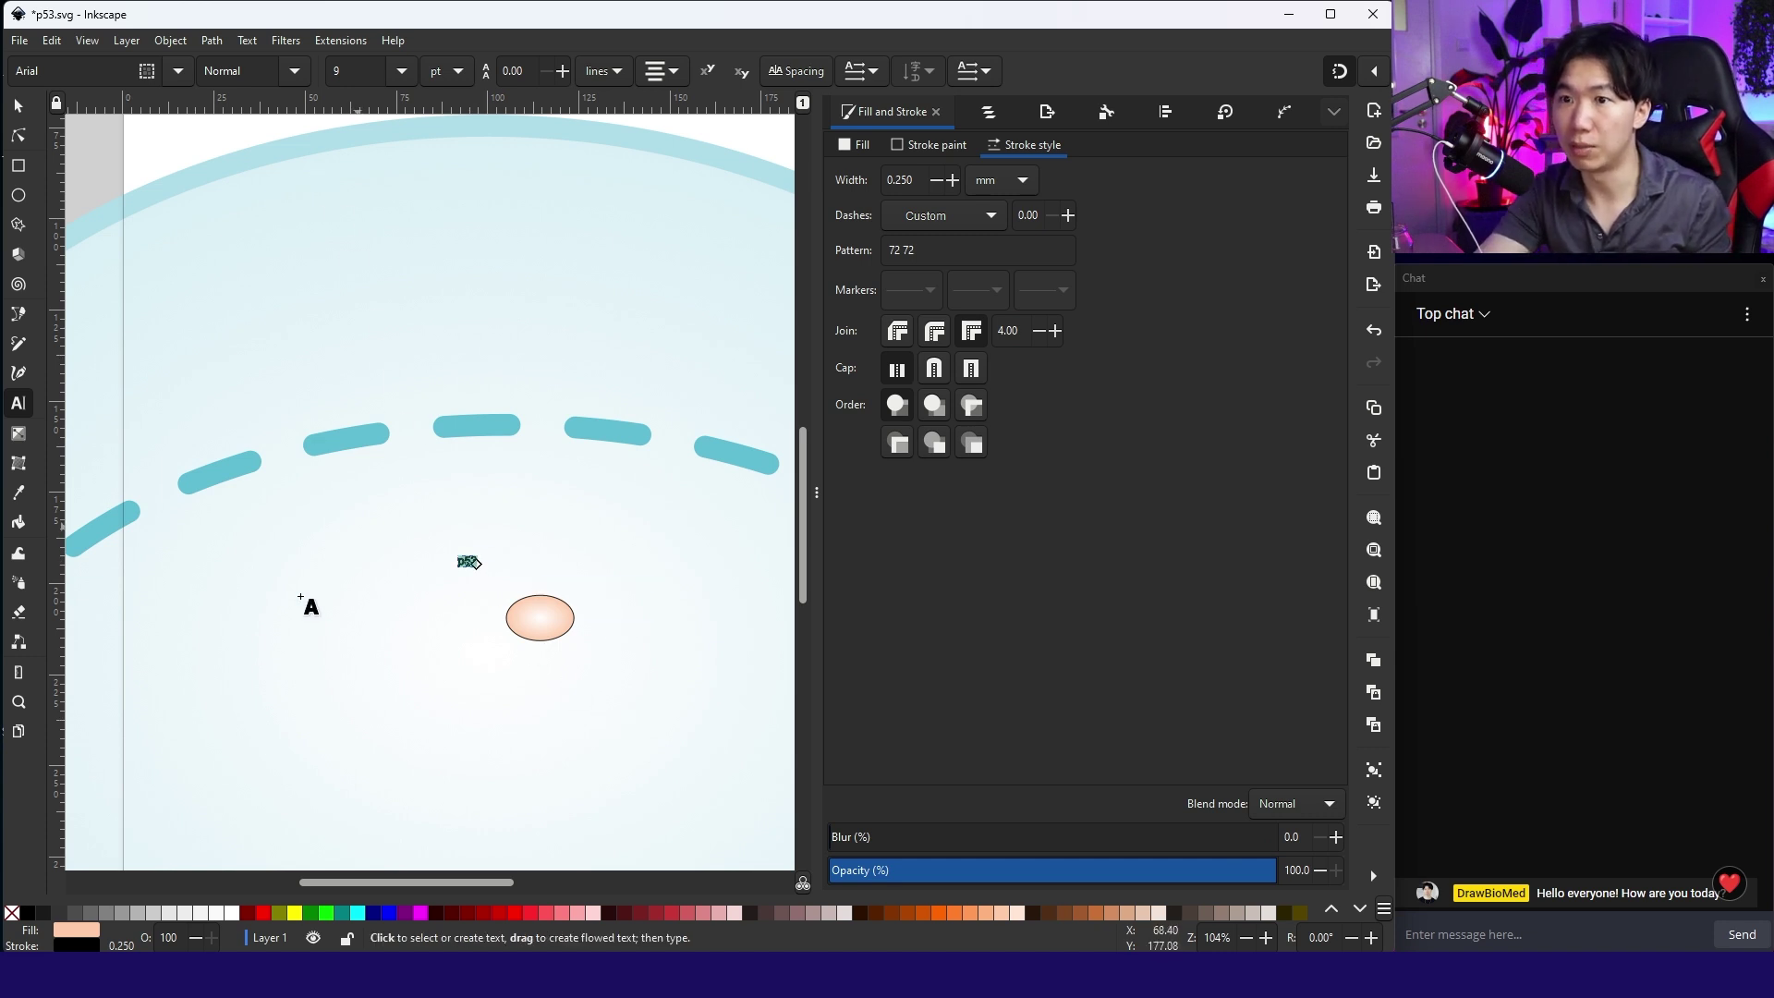
left_click(13, 919, "shift")
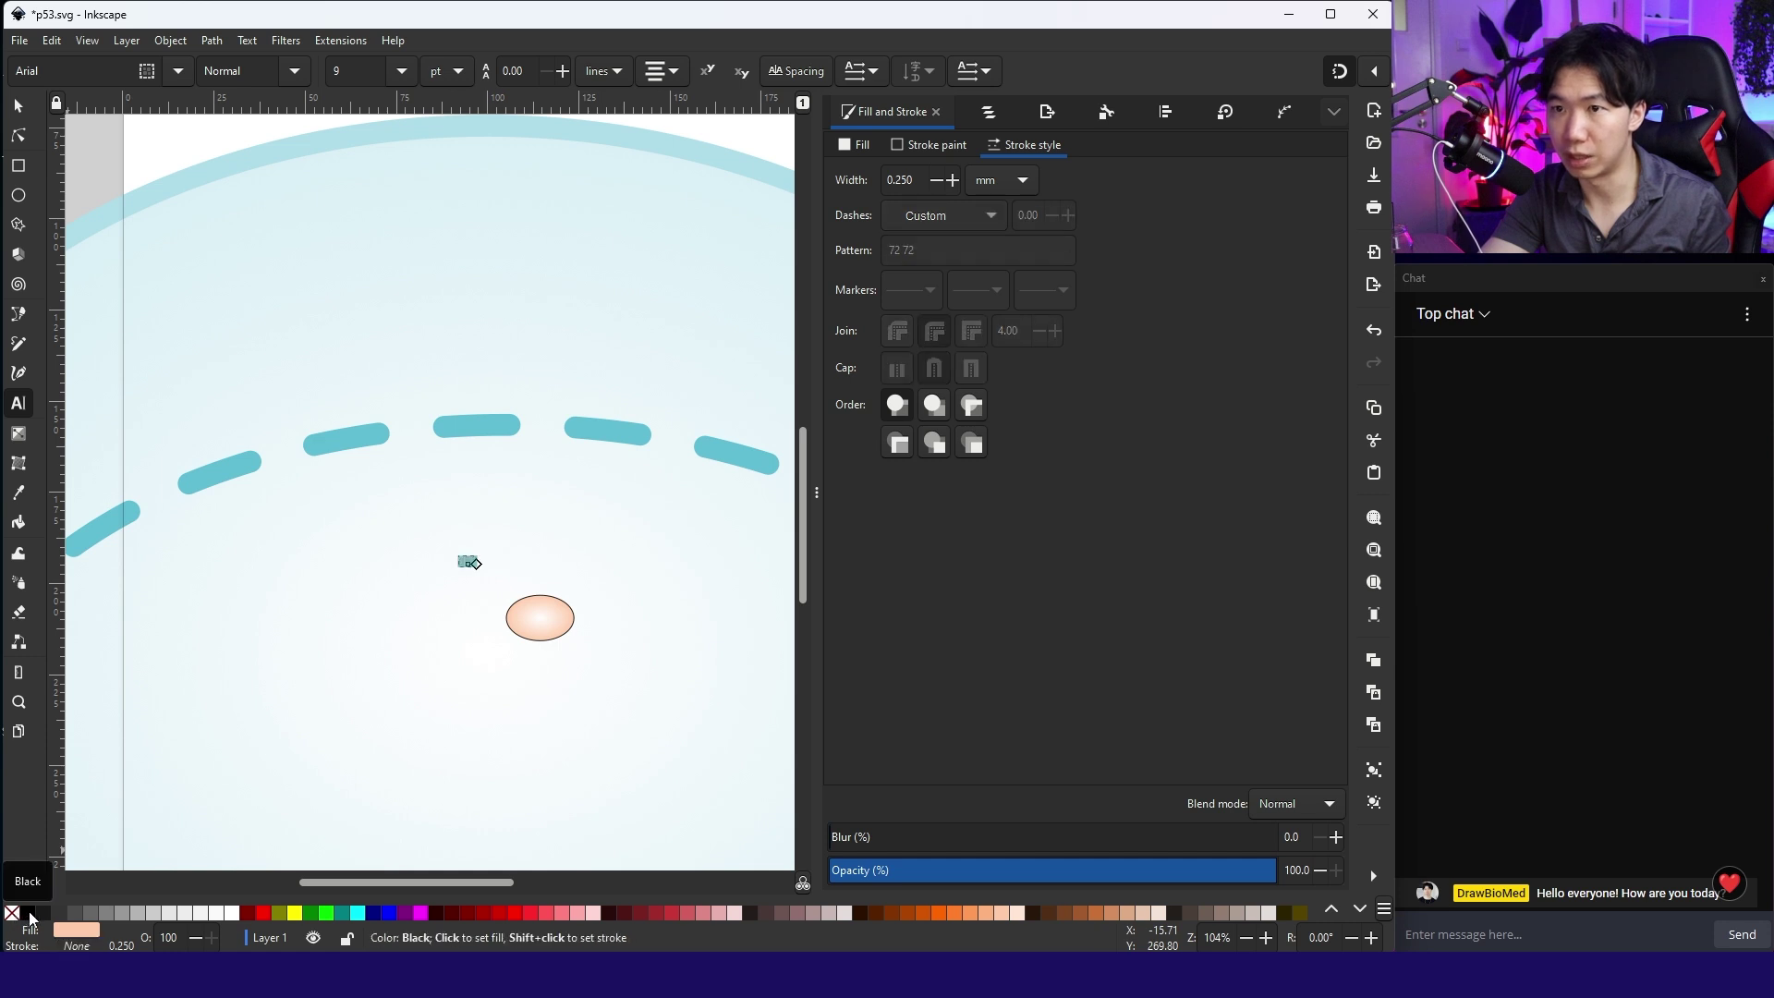
left_click(29, 915)
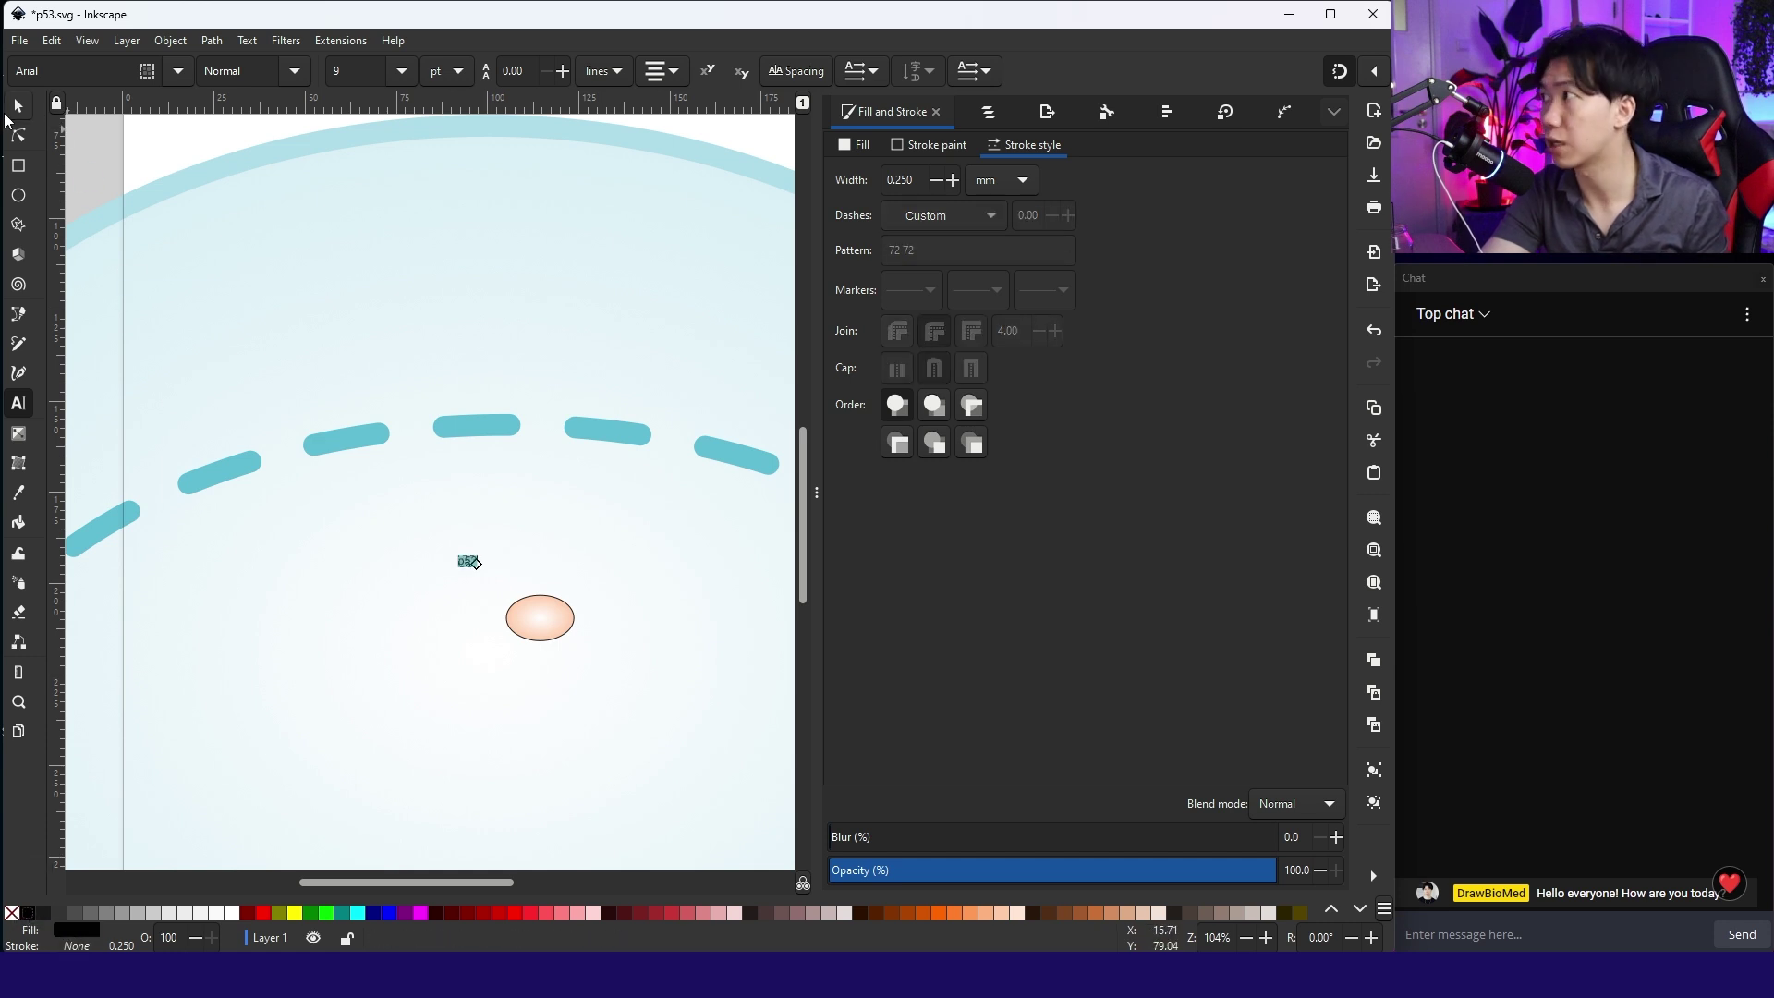
Move the p53 label onto the small peach ellipse
left_click(18, 105)
left_click_drag(481, 582, 552, 639)
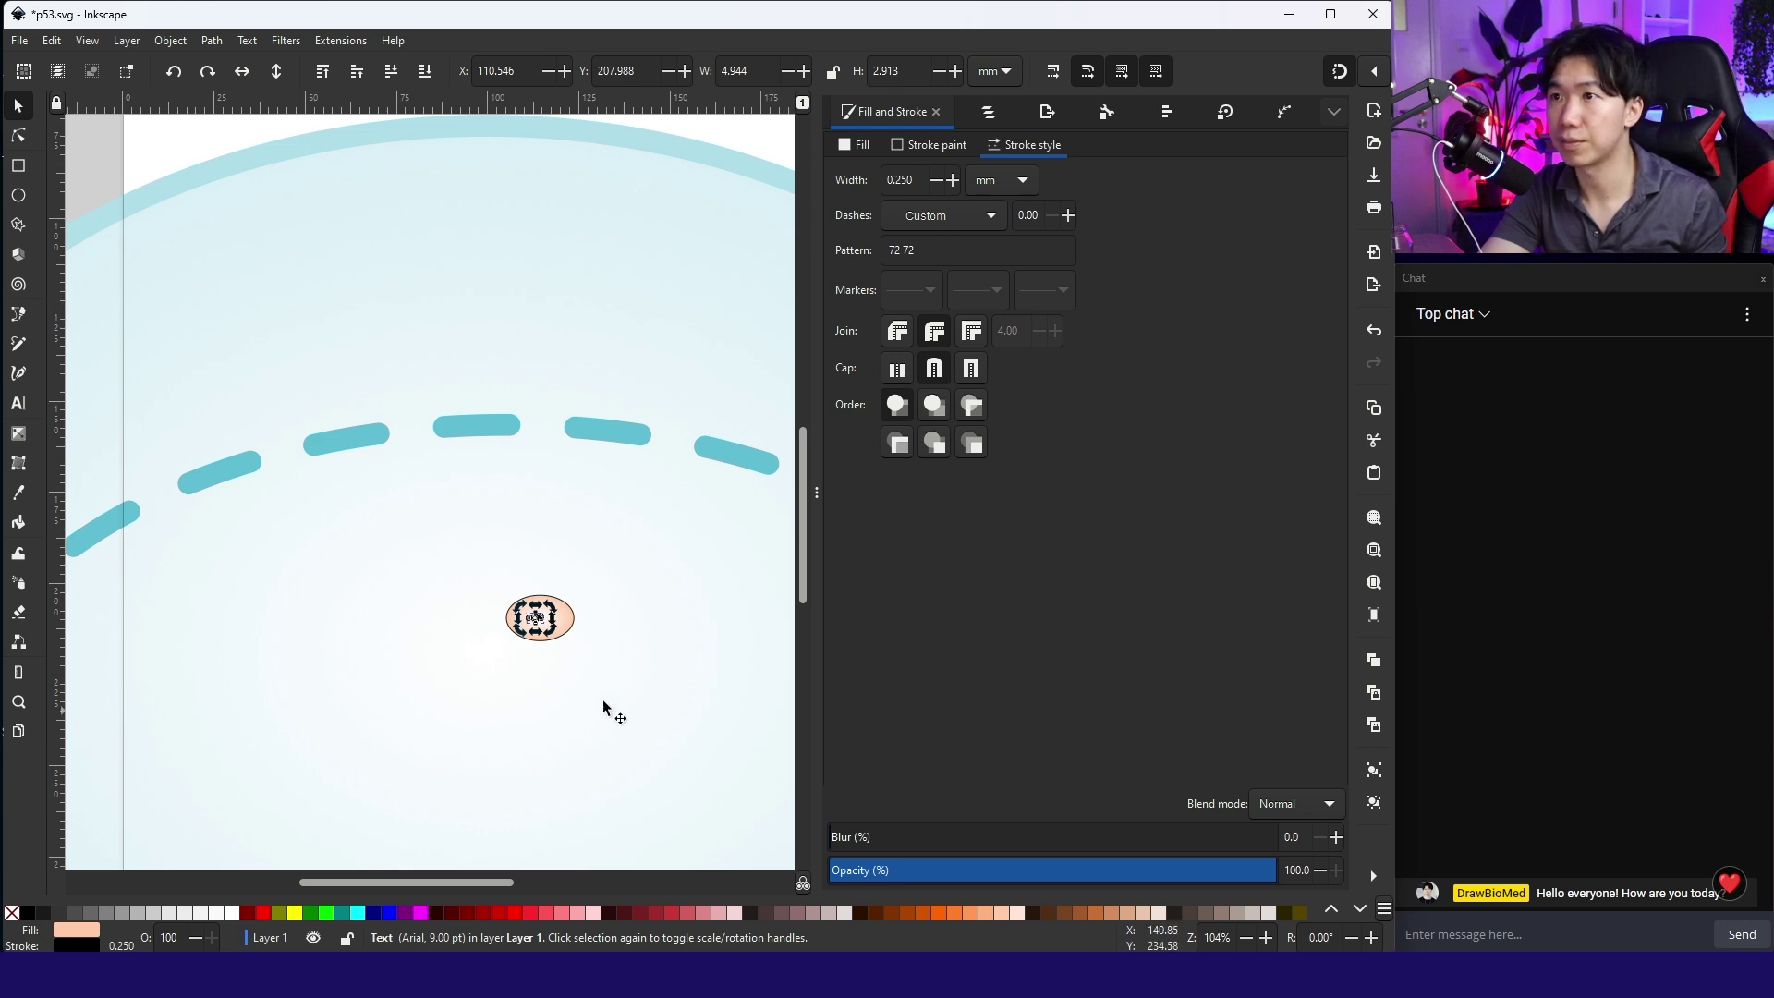
left_click(557, 605)
scroll(543, 613, "up", 2)
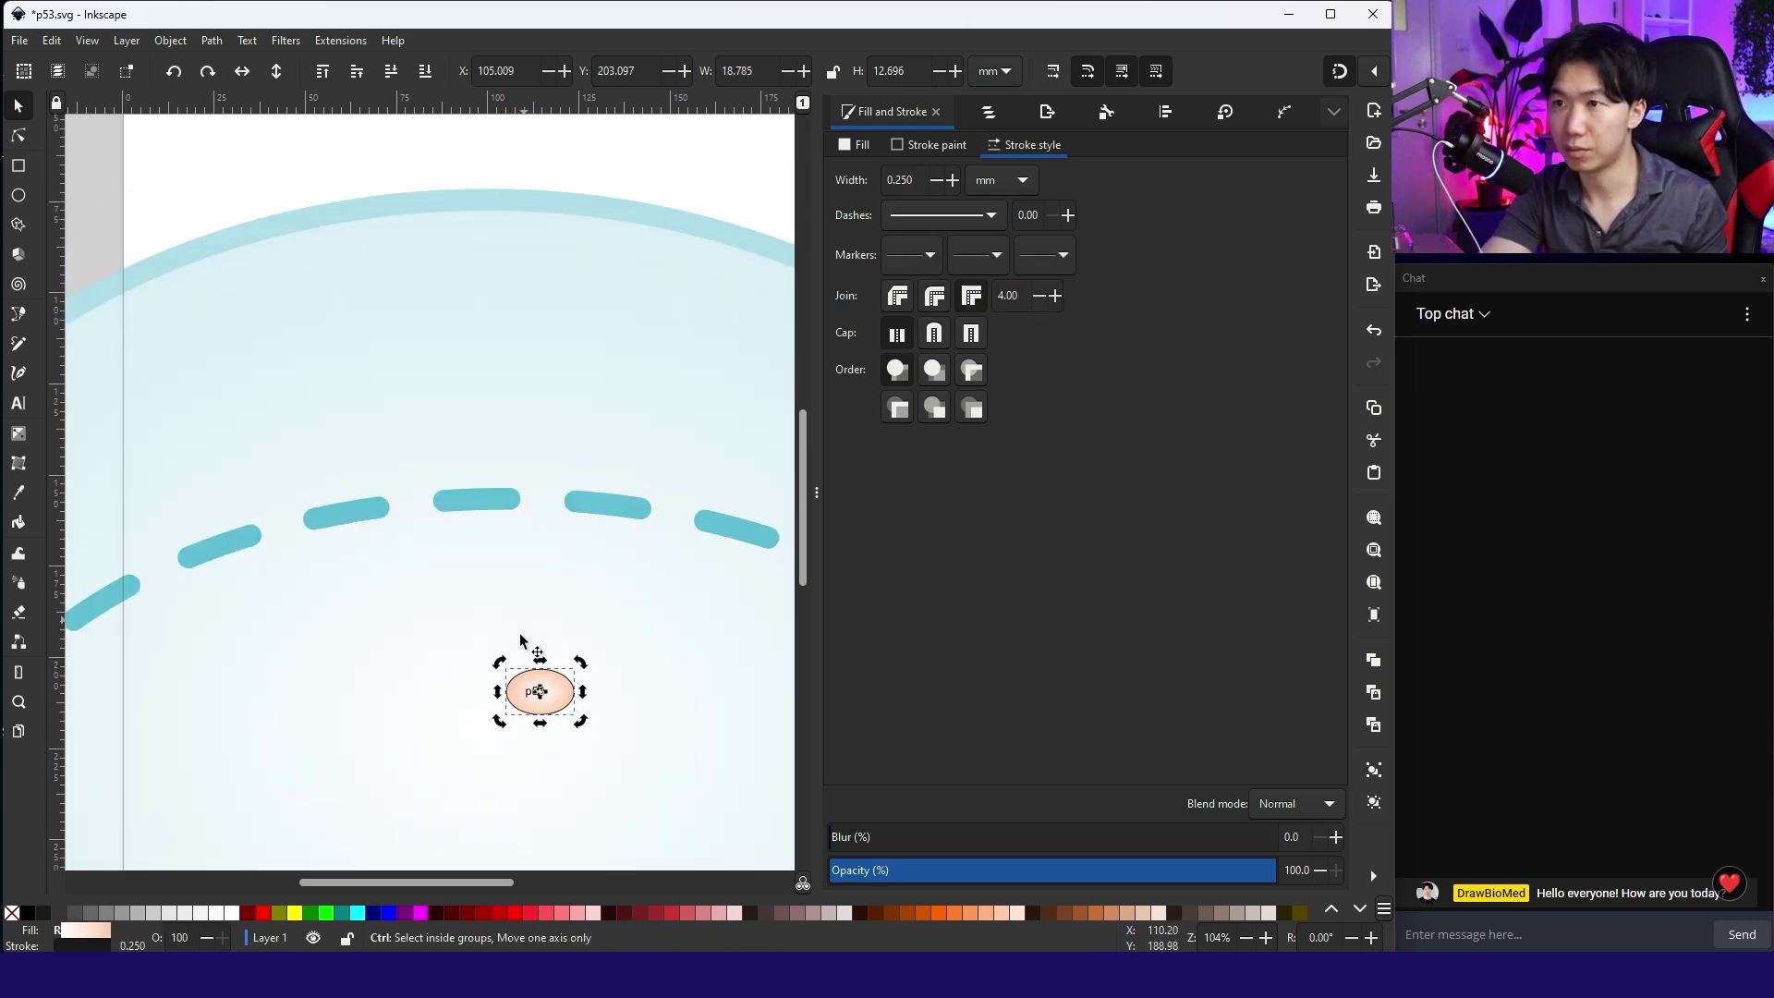
scroll(520, 644, "up", 3, "ctrl")
scroll(526, 645, "down", 5)
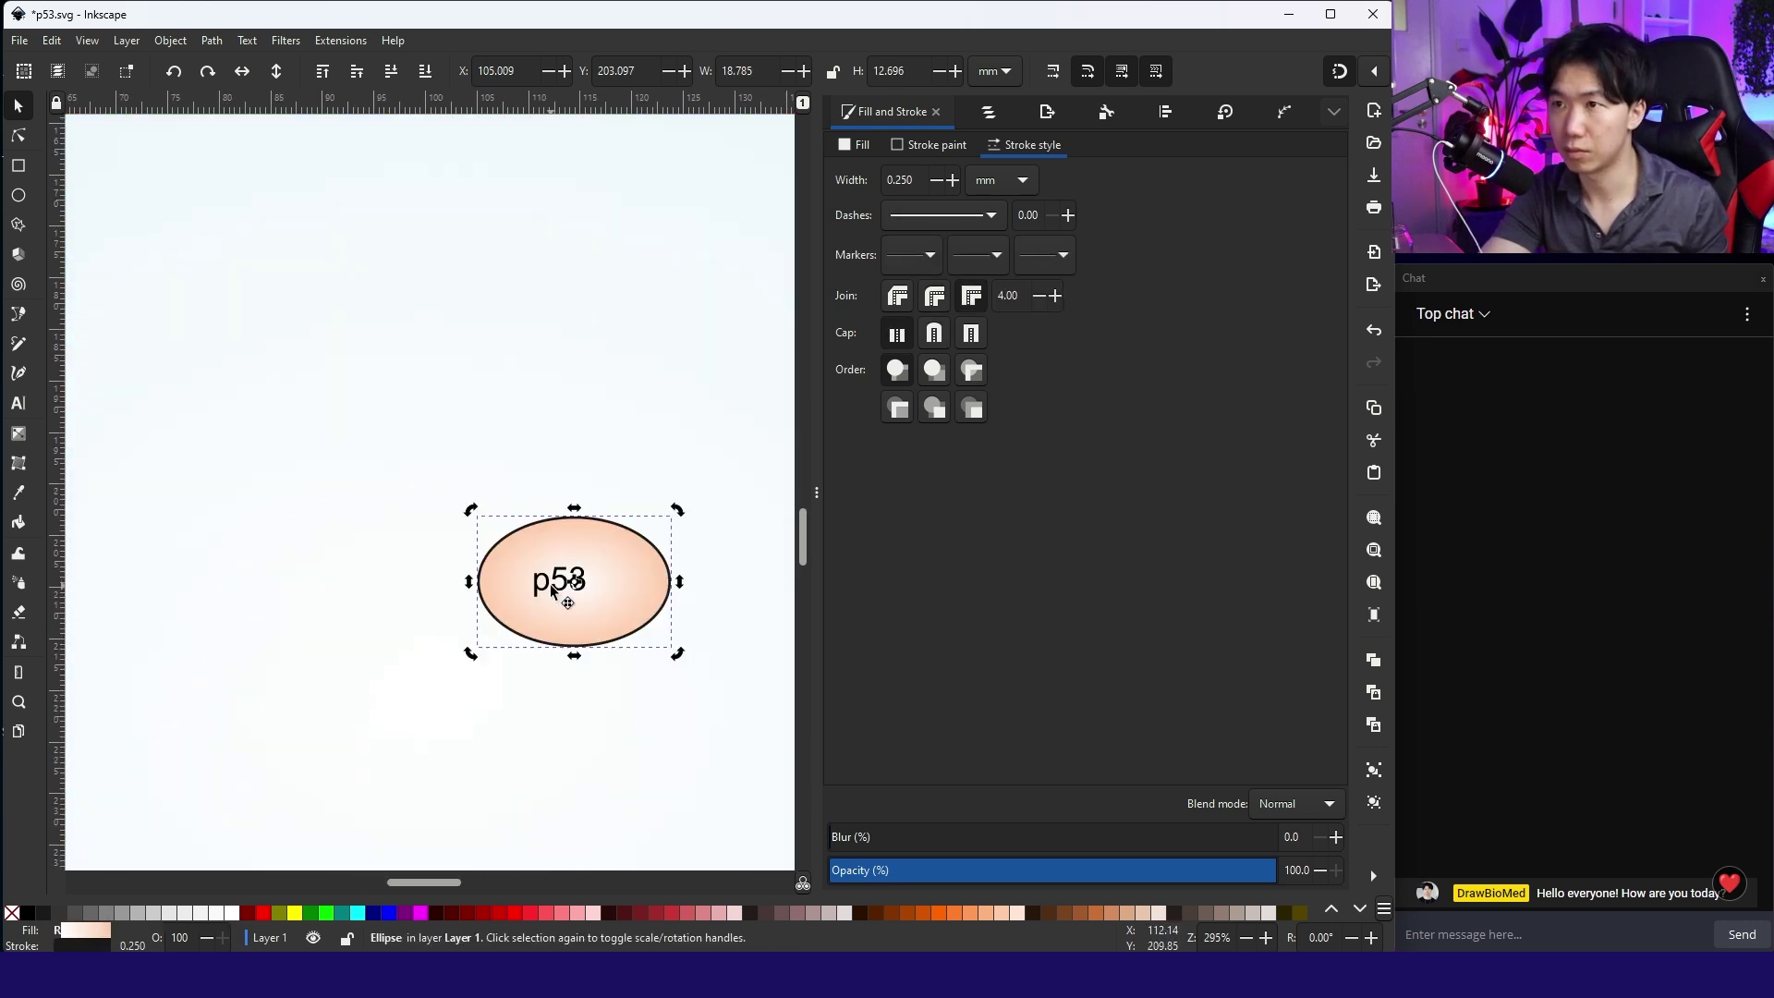
Set the whole p53 label's font size to 12 pt and centre it in the peach ellipse
double_click(552, 587)
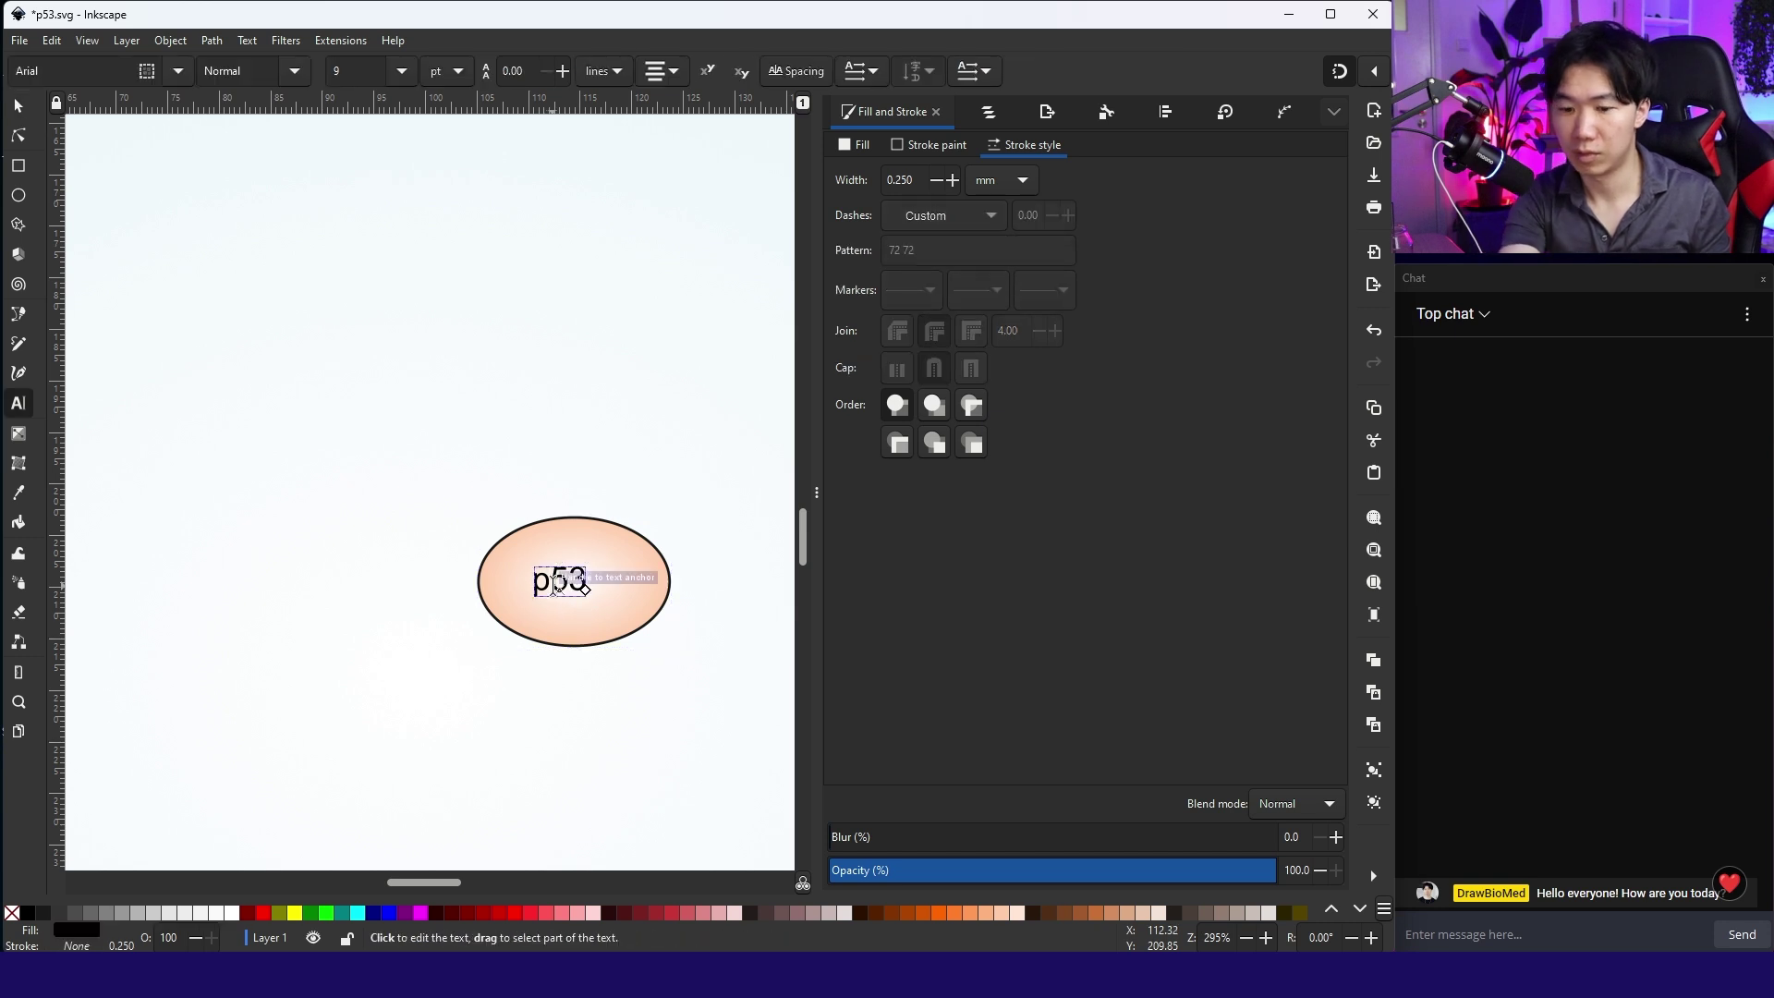
key("ctrl+a")
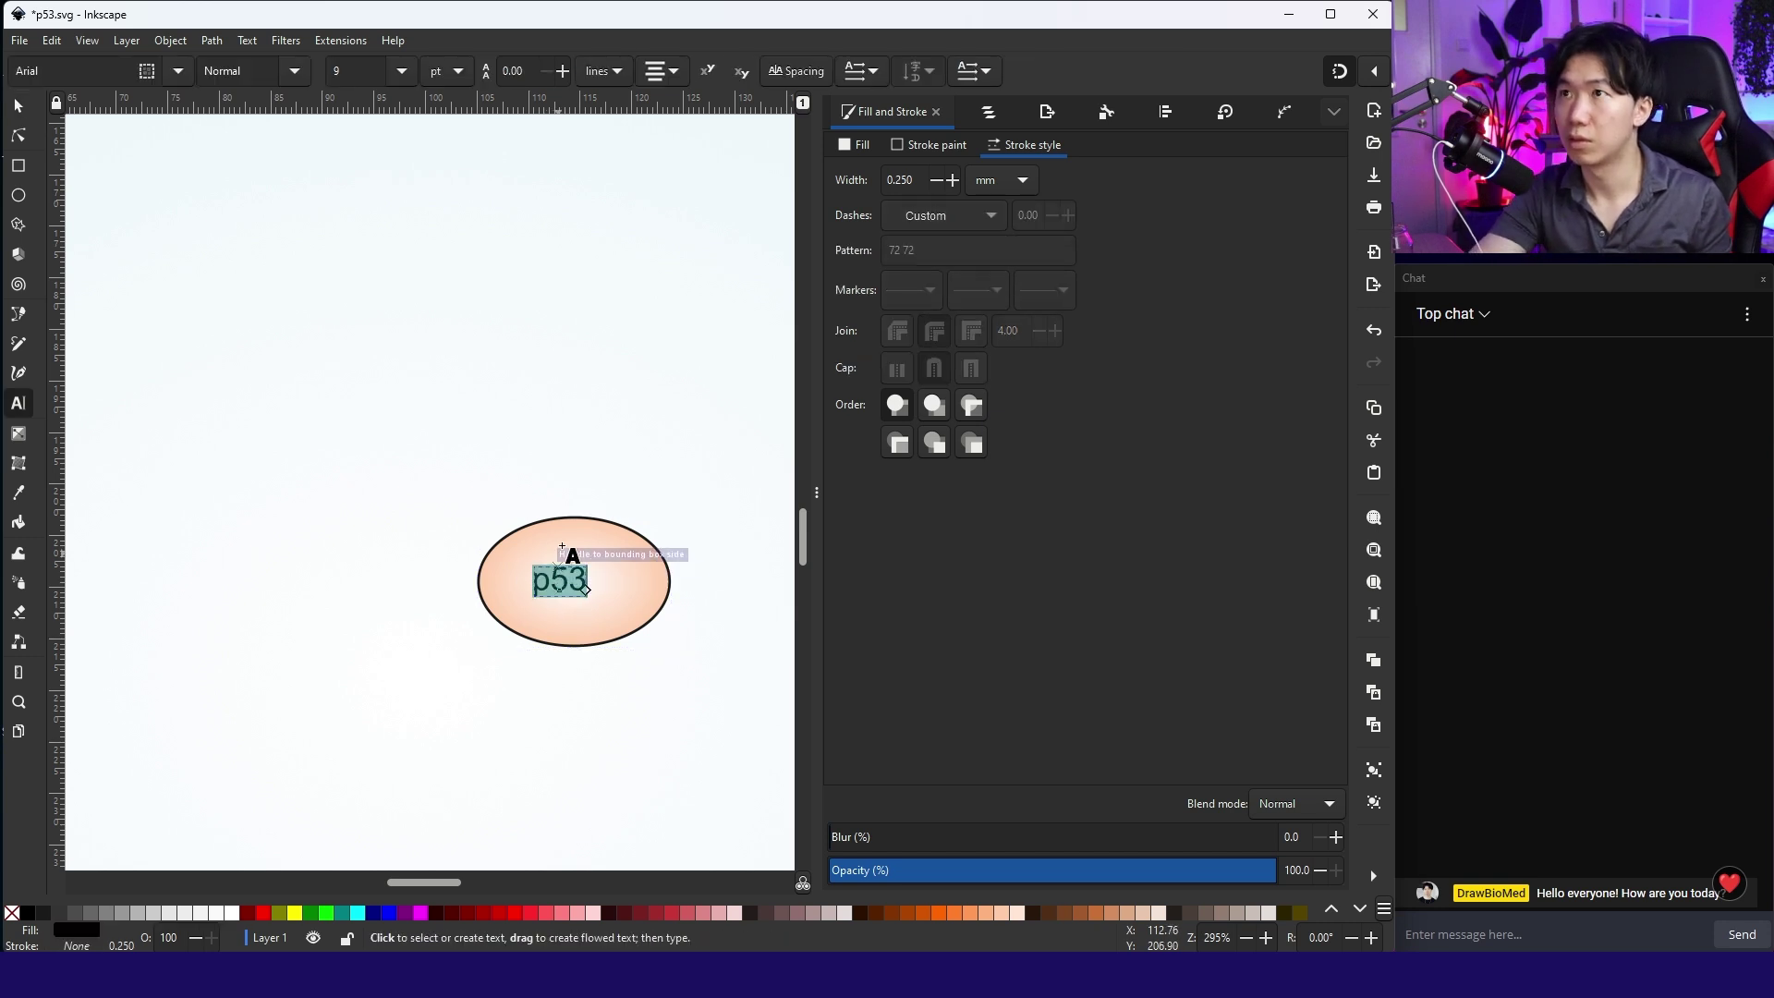
left_click(401, 64)
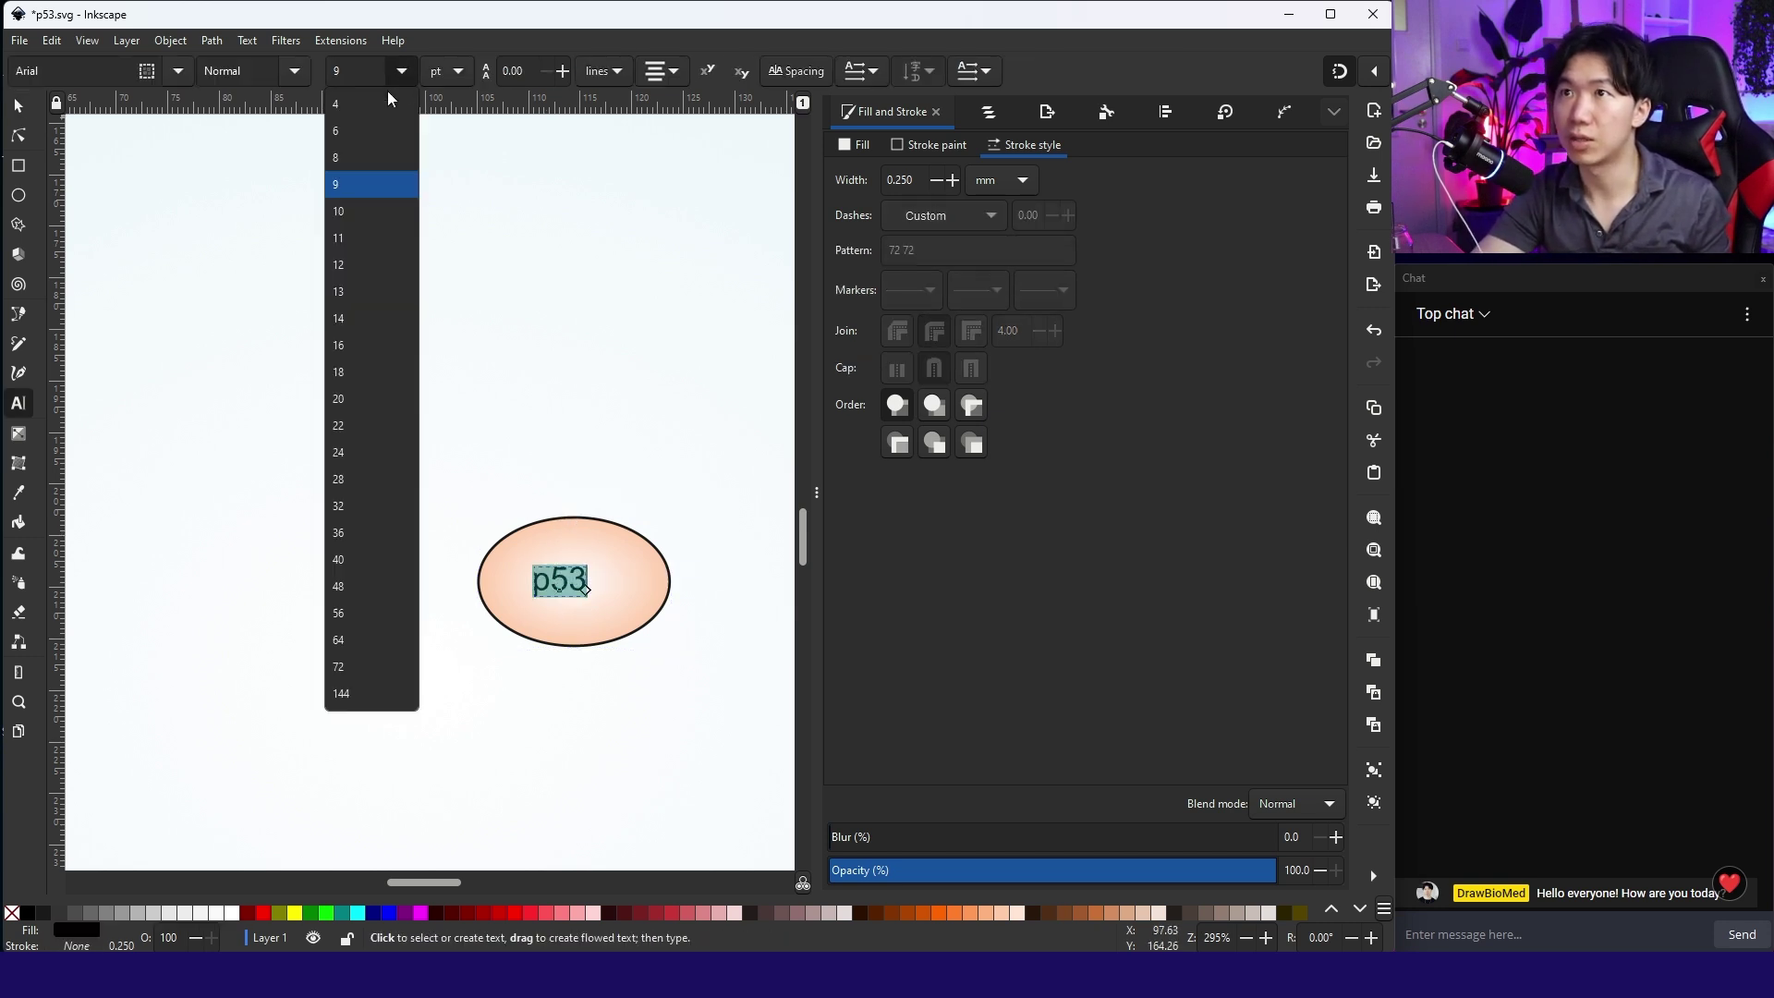
left_click(357, 257)
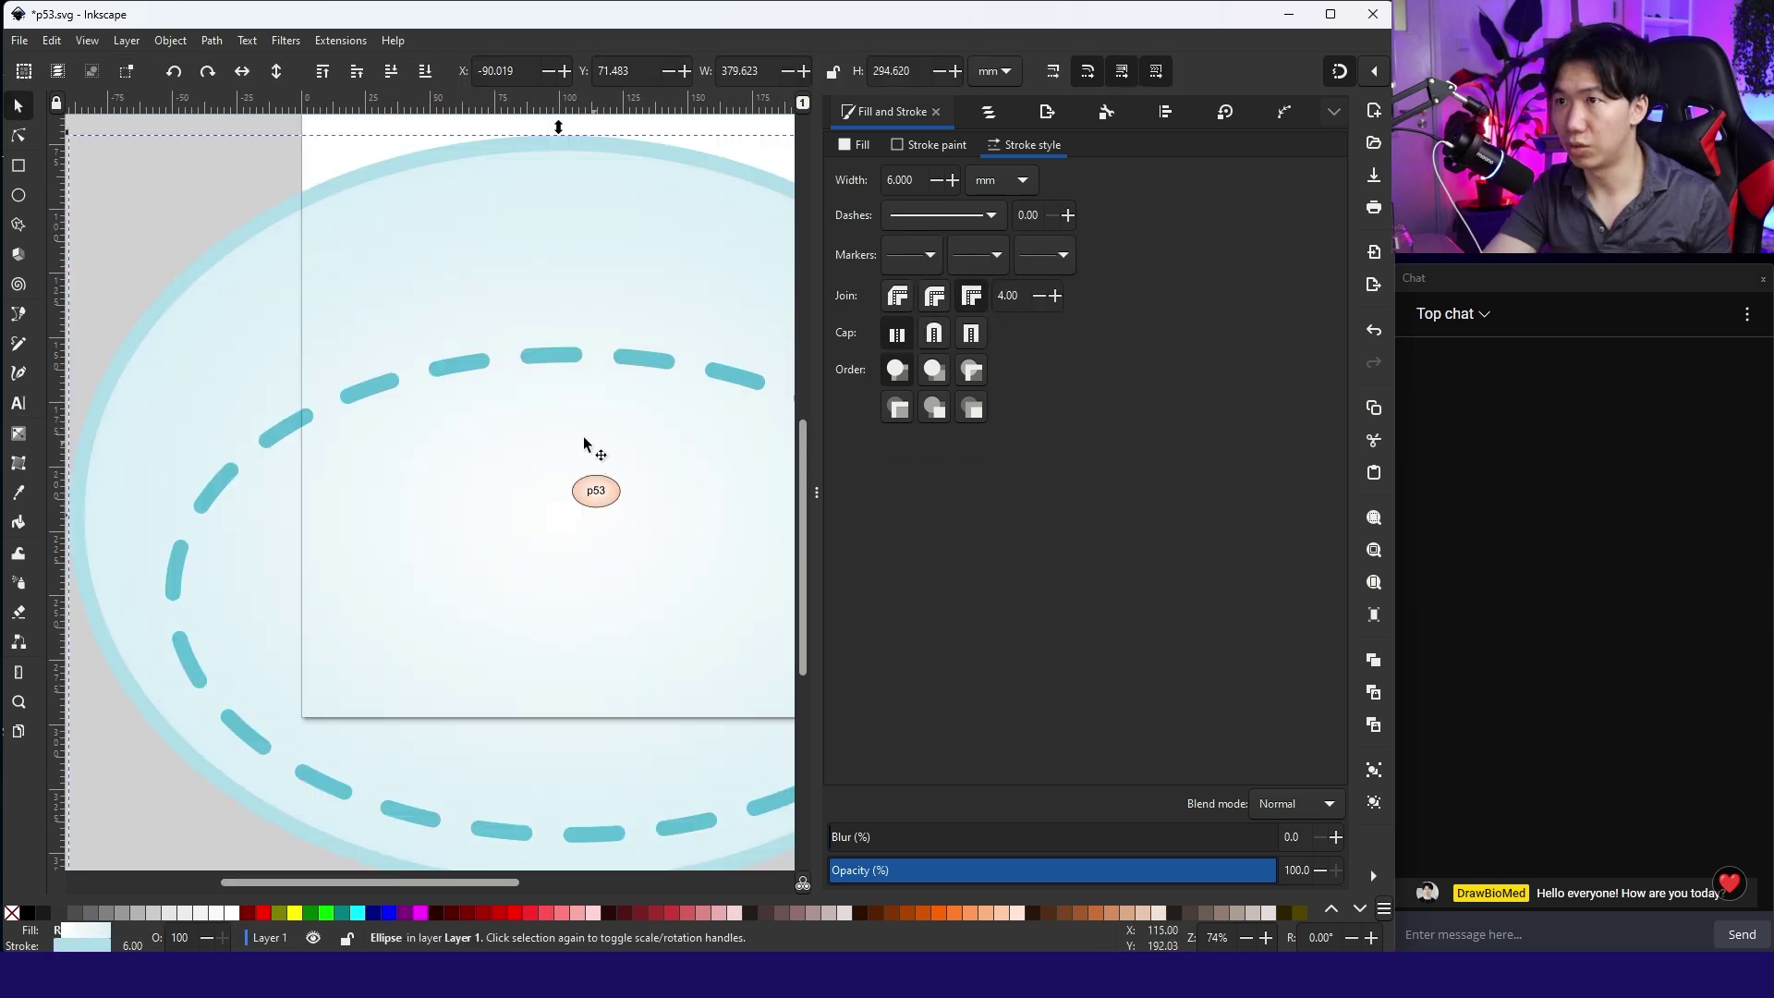
Group the p53 label with its peach ellipse
scroll(449, 528, "down", 2)
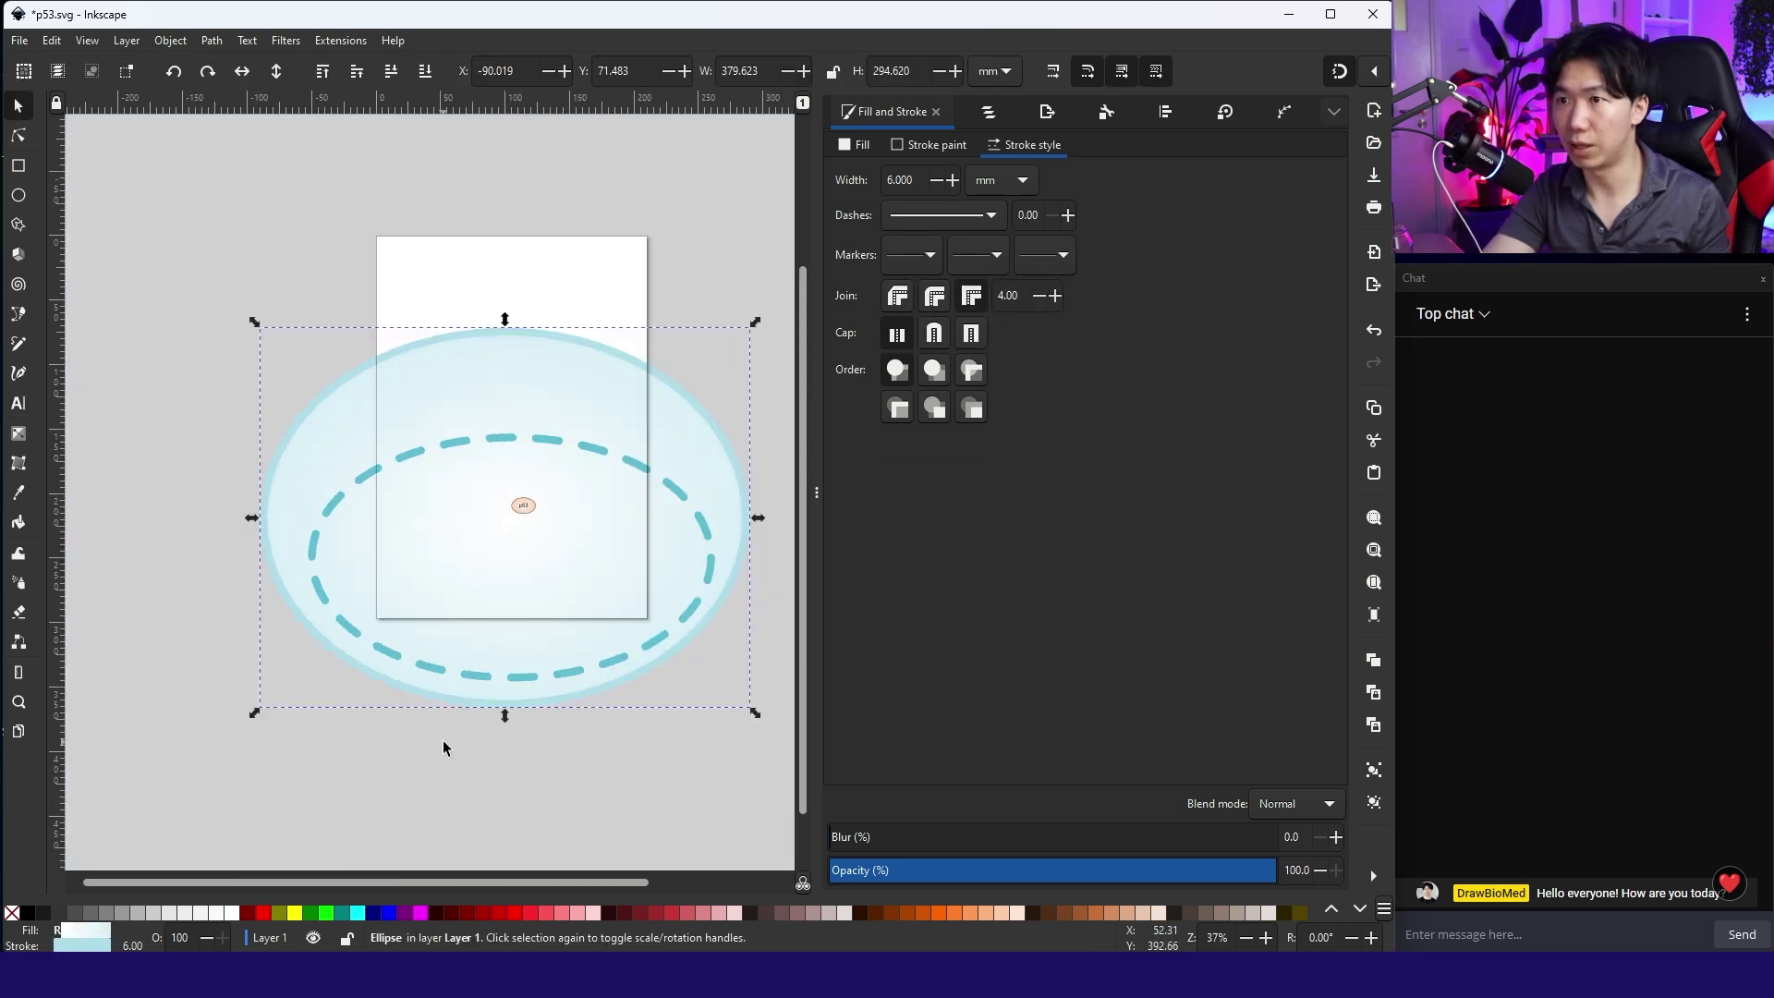
left_click_drag(434, 764, 573, 488)
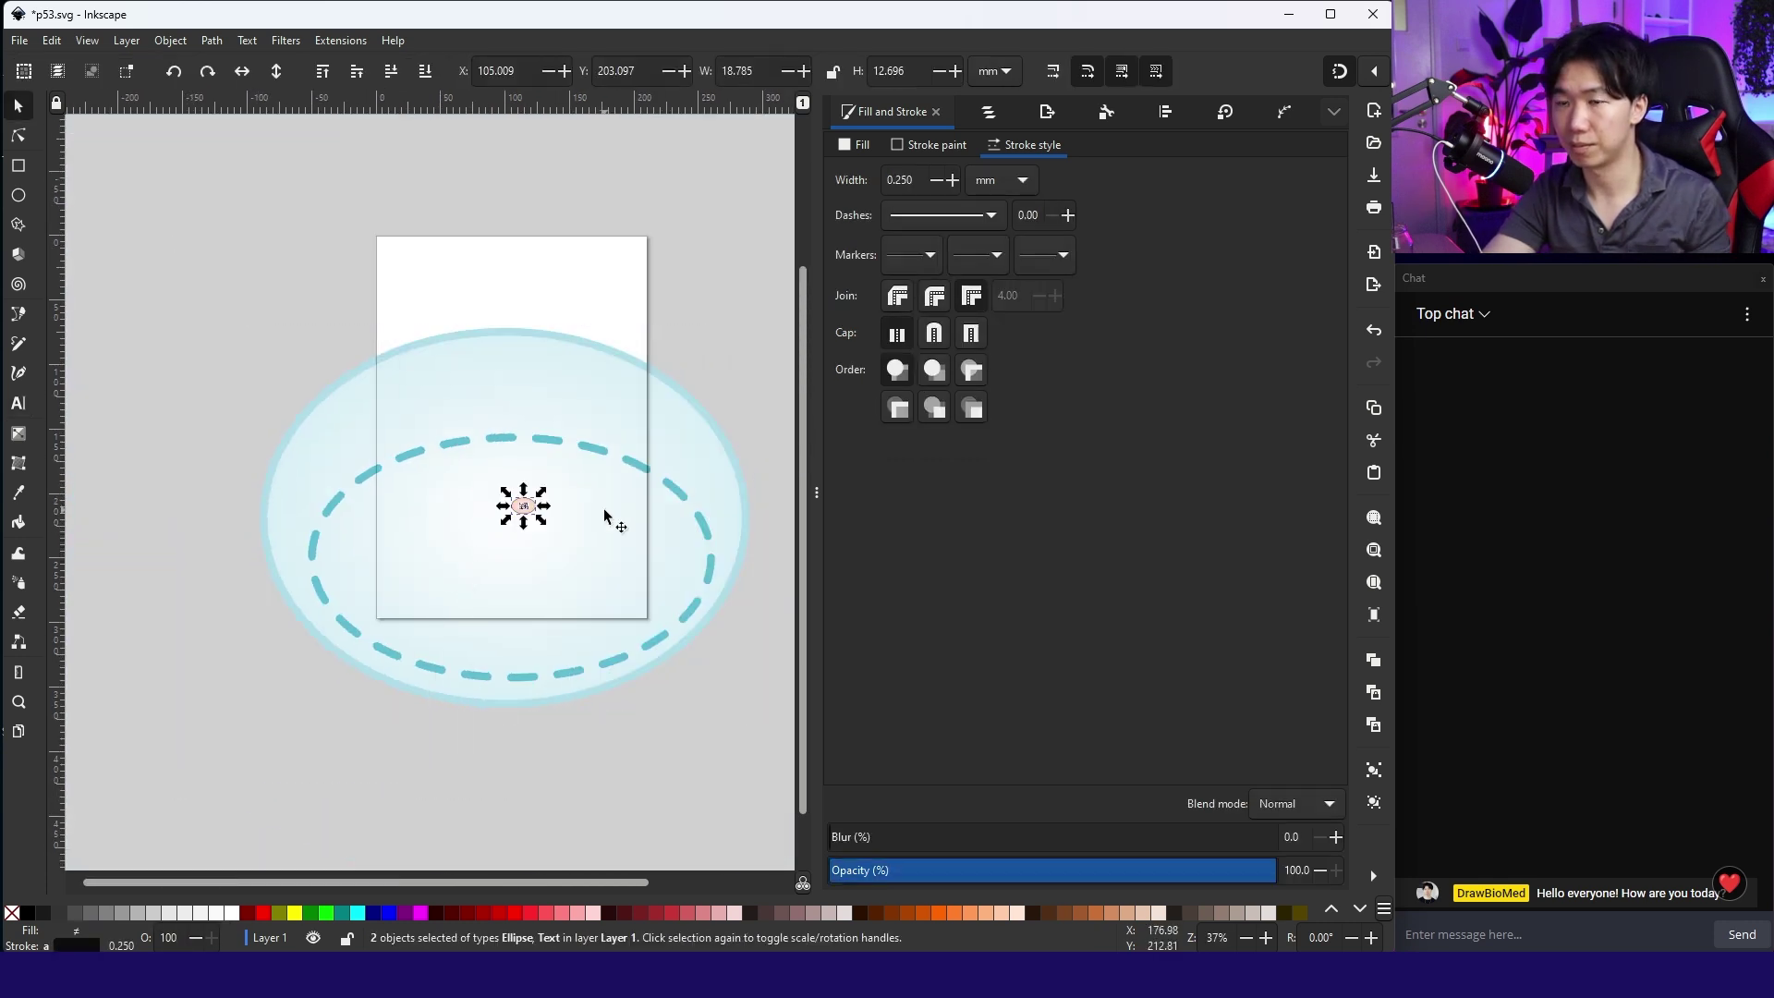
scroll(514, 521, "up", 4)
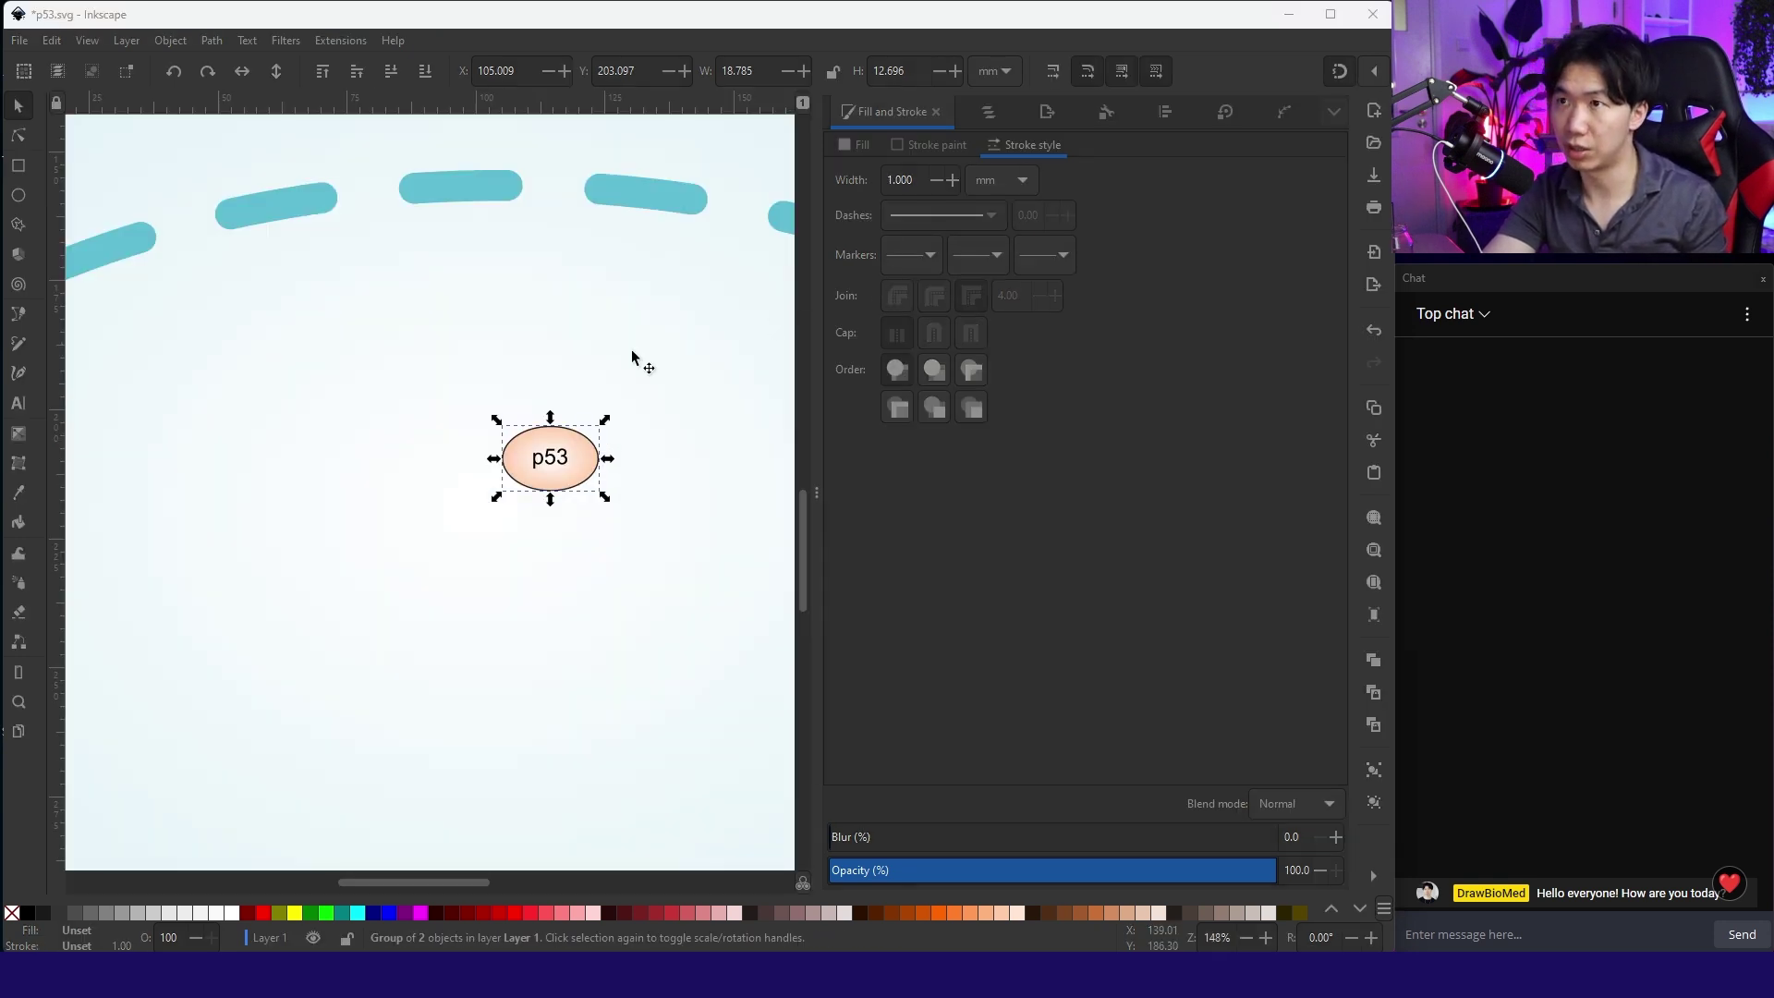
scroll(623, 357, "down", 3)
left_click_drag(730, 308, 572, 539)
Add a "Heat shock" text label on the white page area above the large cell ellipse
left_click(19, 405)
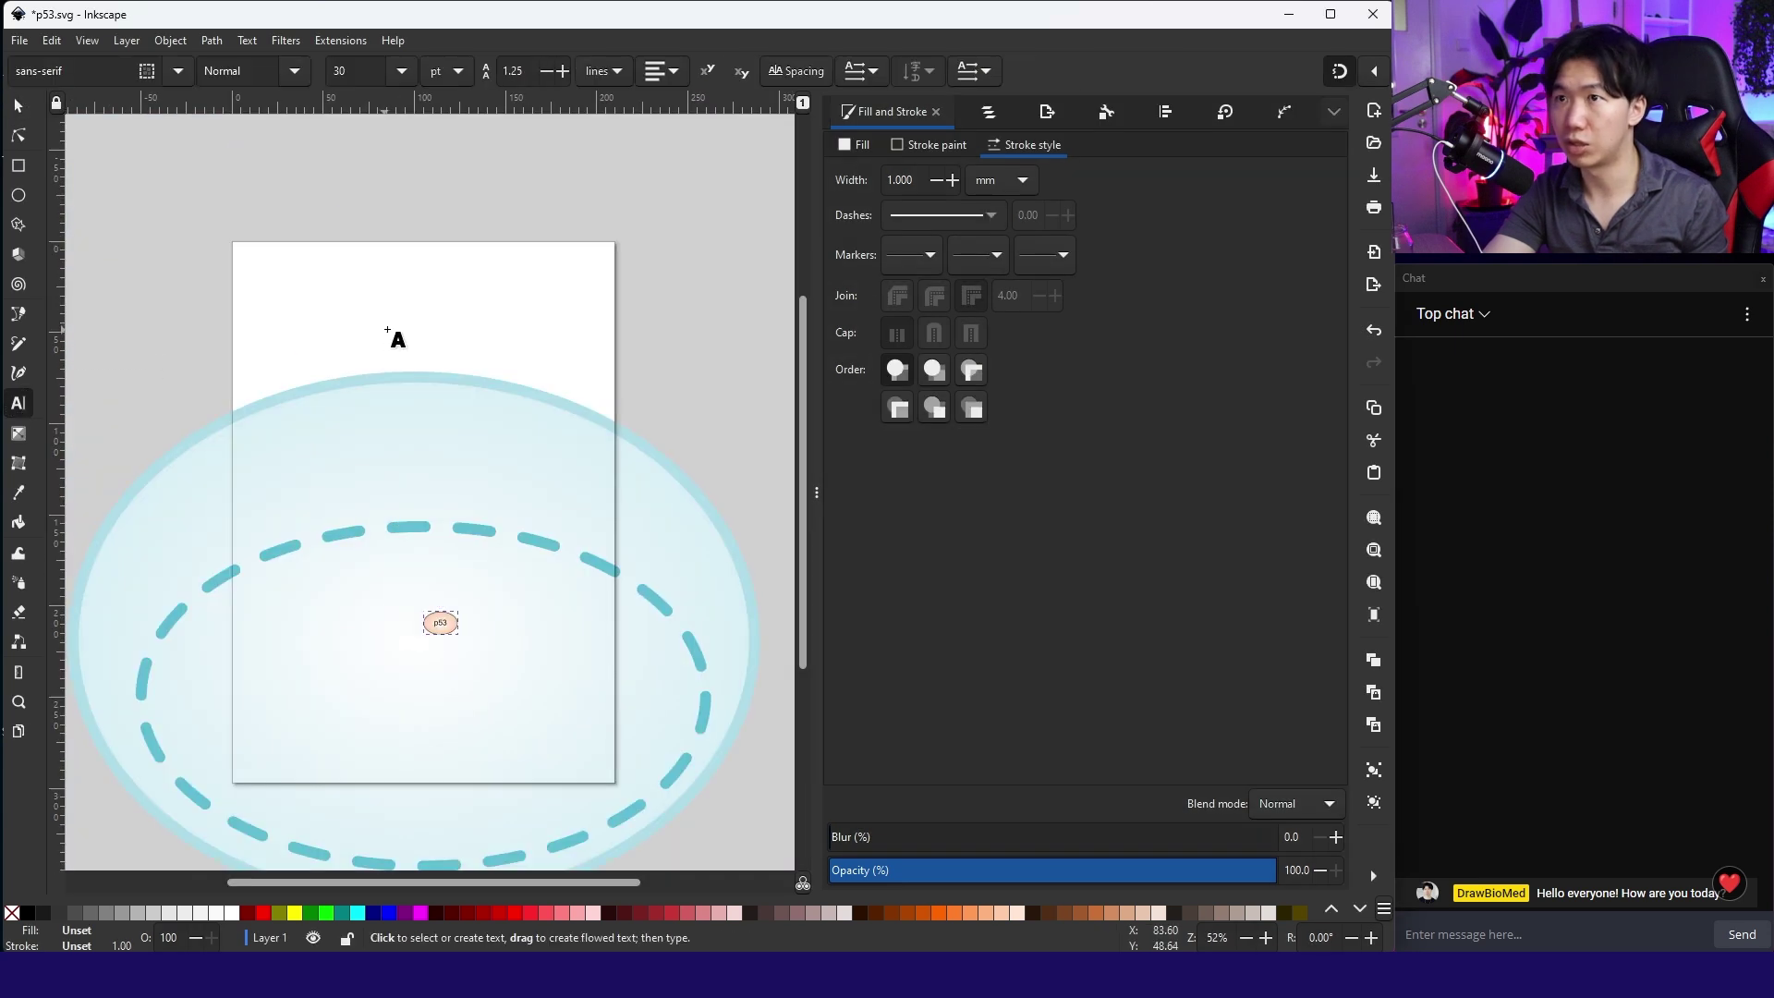
key("Escape")
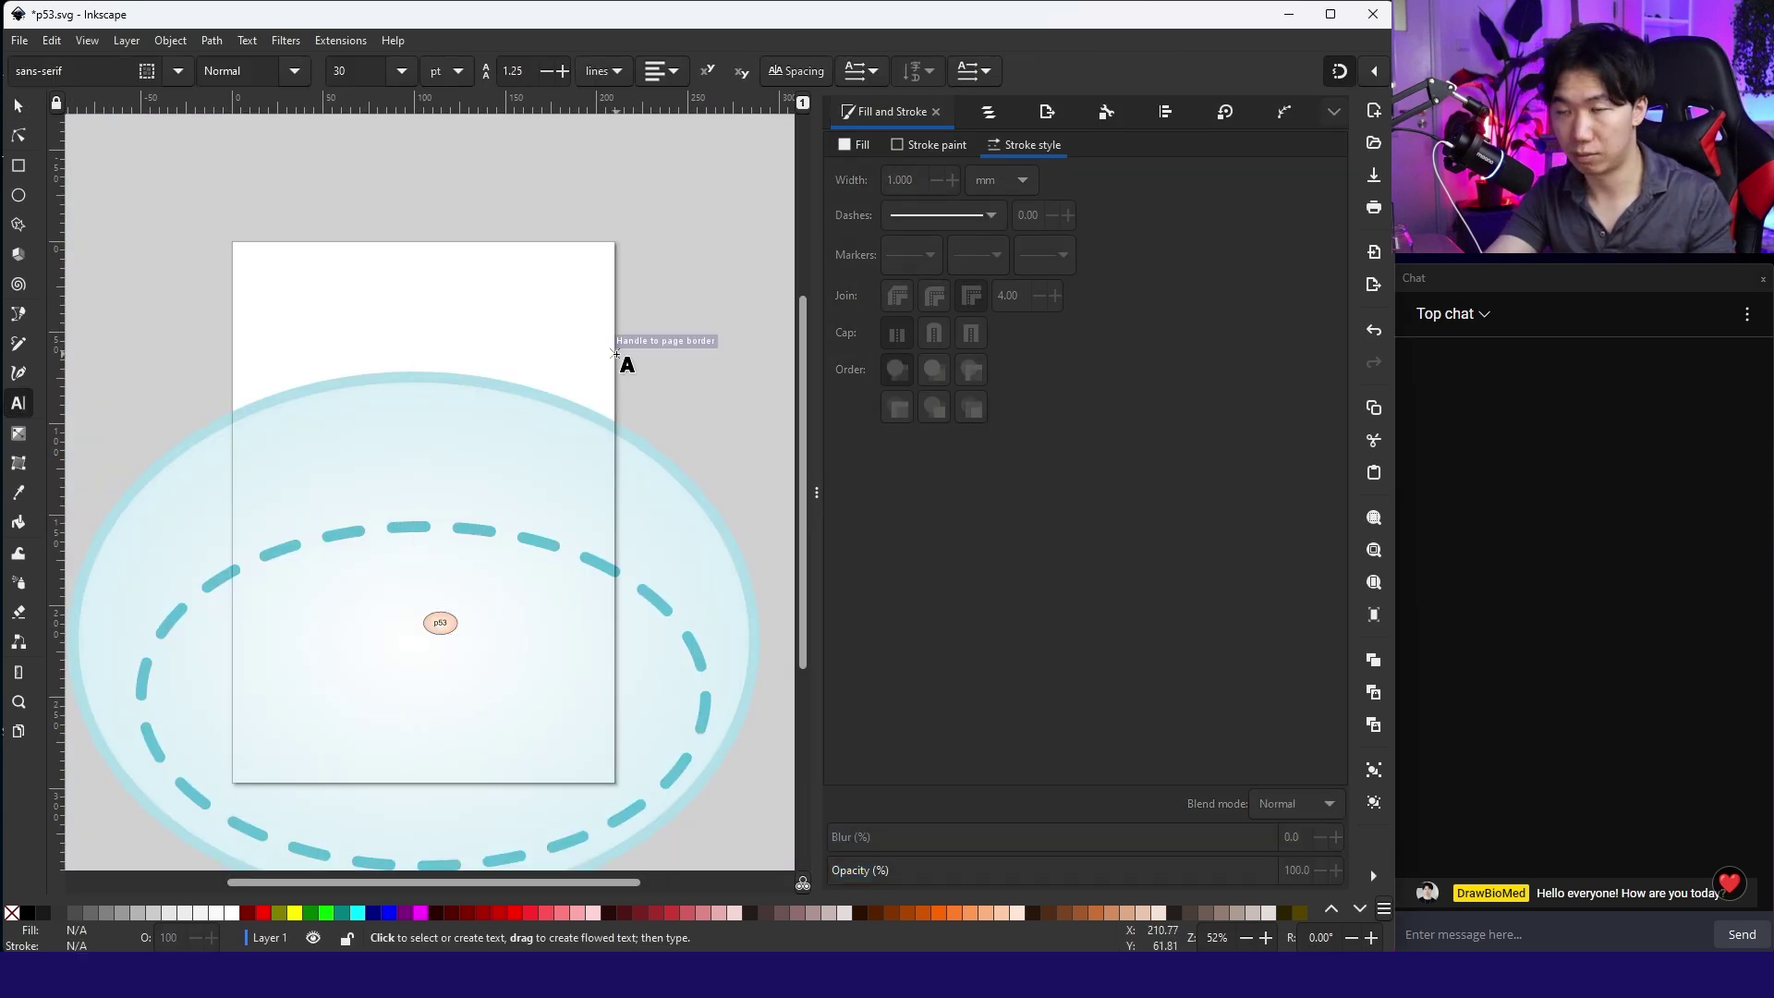
type("DNA")
key("BackSpace")
key("BackSpace")
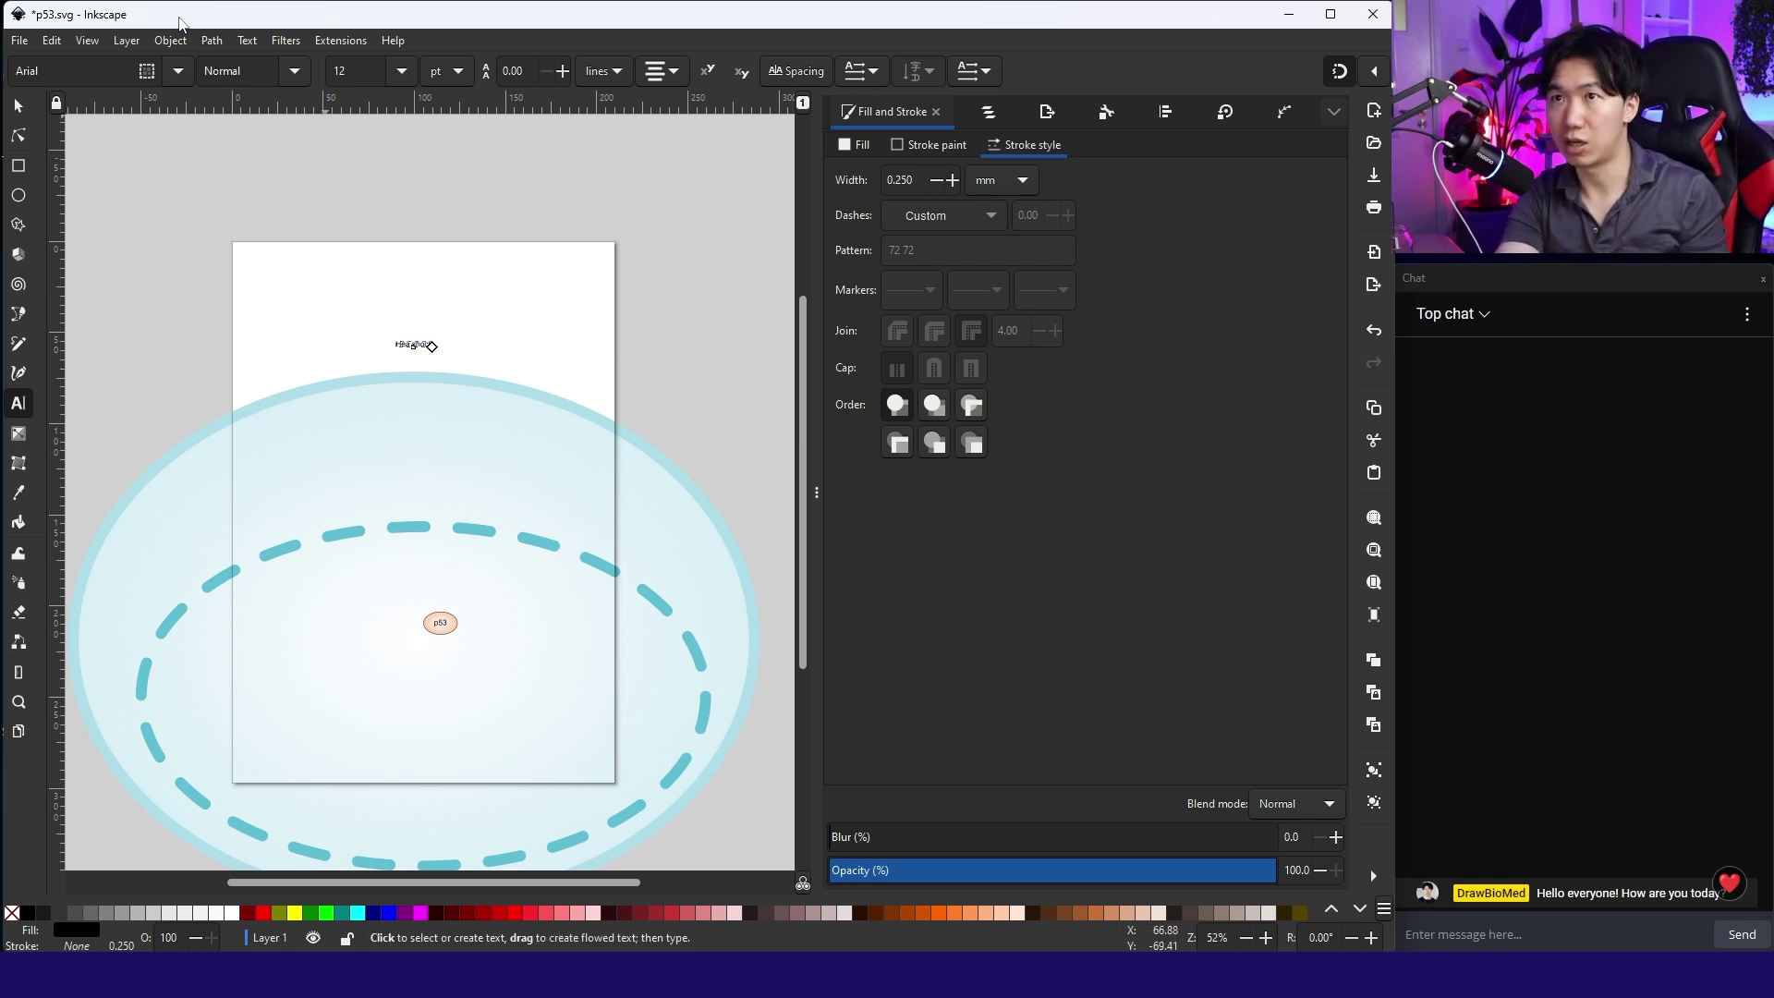
left_click(18, 106)
left_click(573, 286)
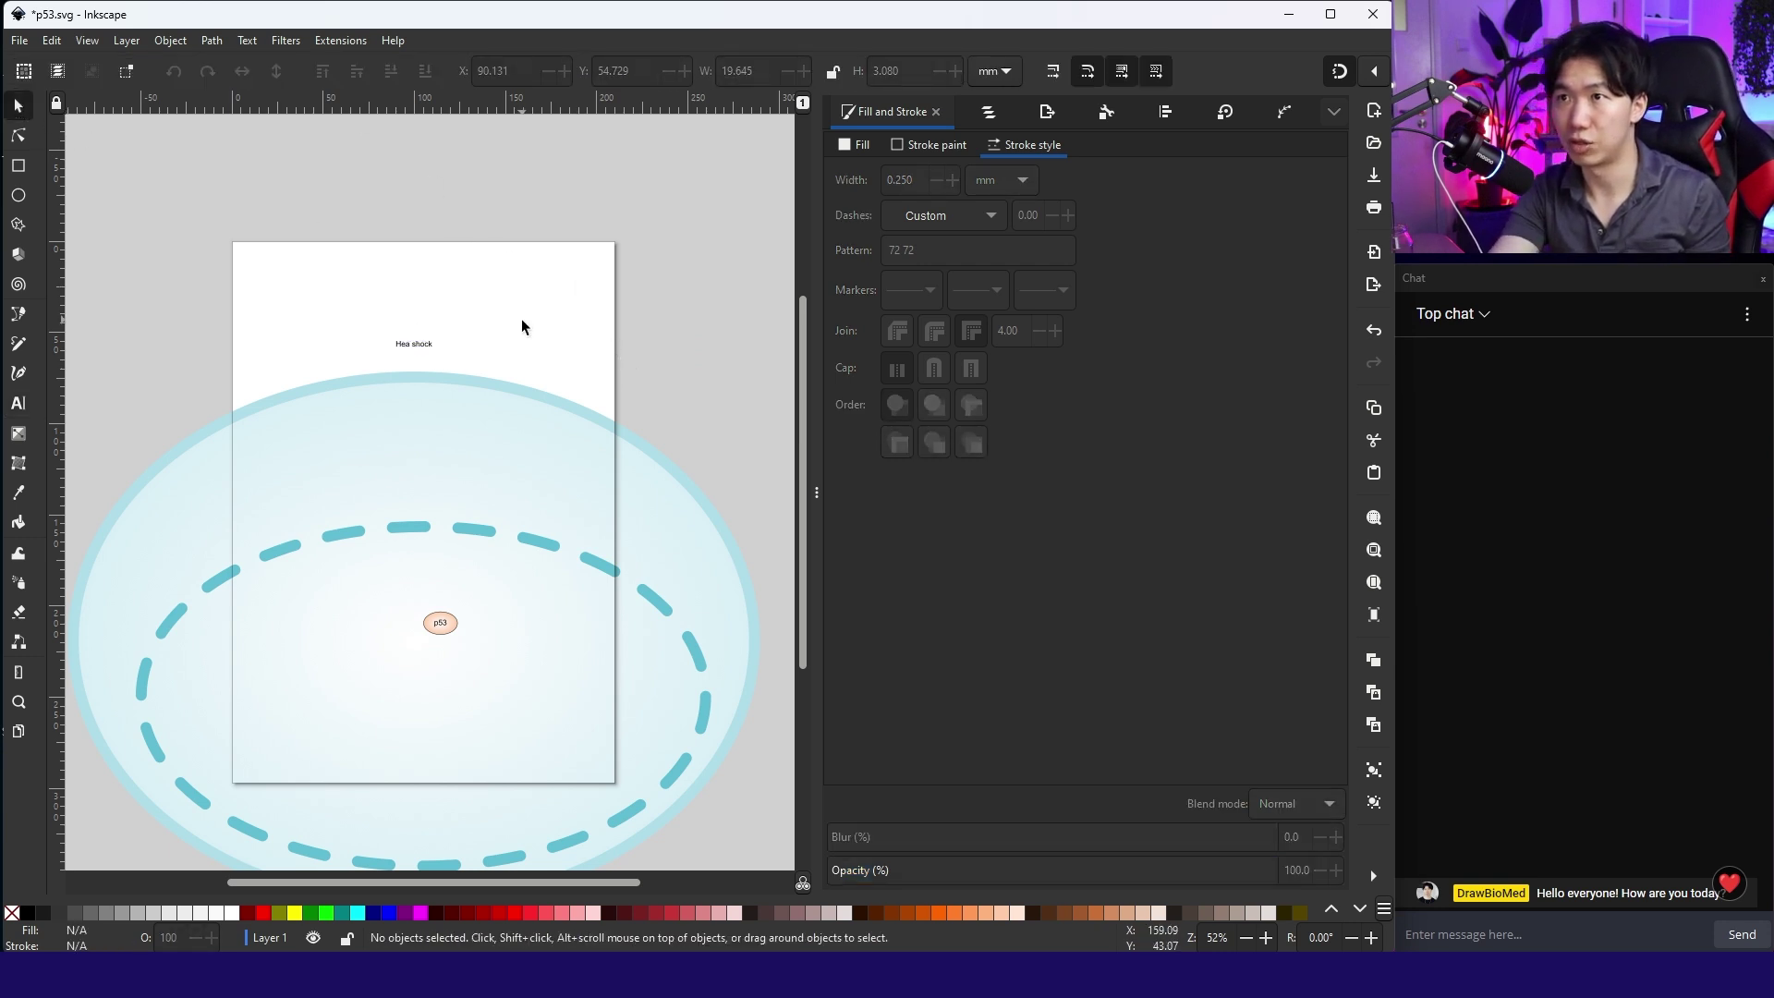
Duplicate the Heat shock label, place the copy to its right and change its text to "UV"
scroll(457, 335, "up", 2)
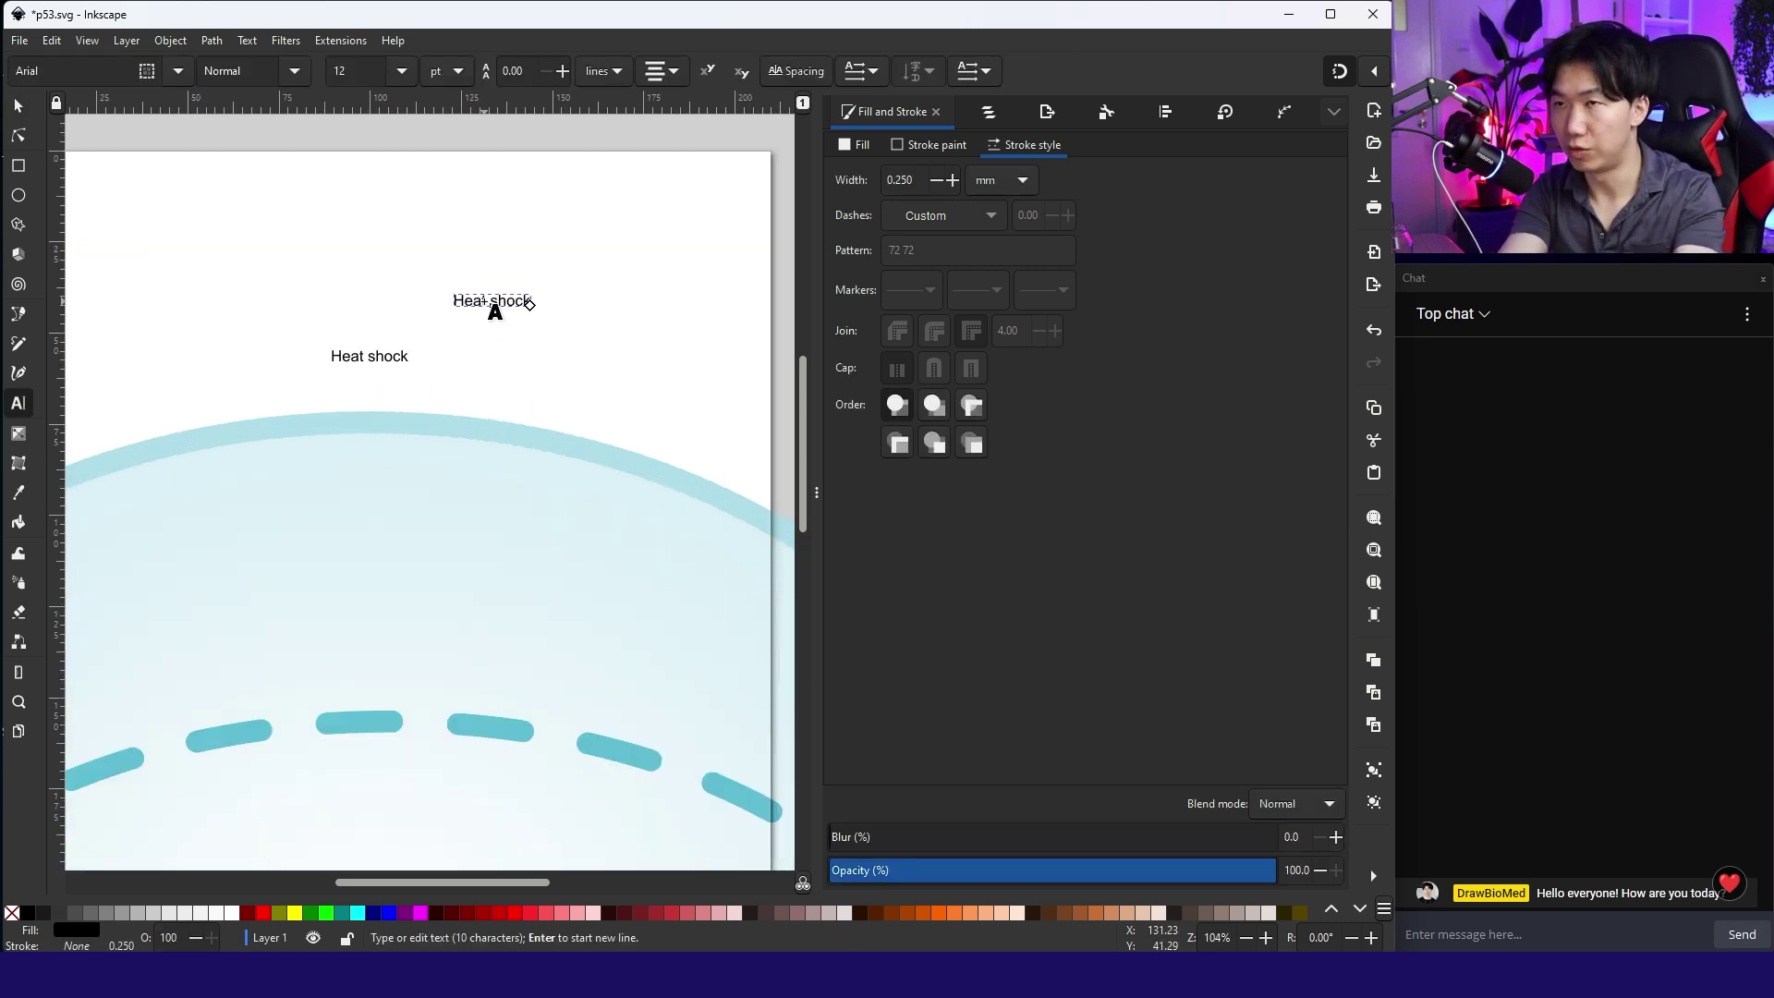
type("A")
key("ctrl+a")
type("HS")
Duplicate the UV label, place the copy further right above the cell edge and change its text to "Gamma irradiation" on two lines
left_click_drag(493, 301, 618, 405)
key("ctrl+d")
double_click(618, 405)
key("ctrl+a")
type("Gamma")
key("Return")
type("irradiation")
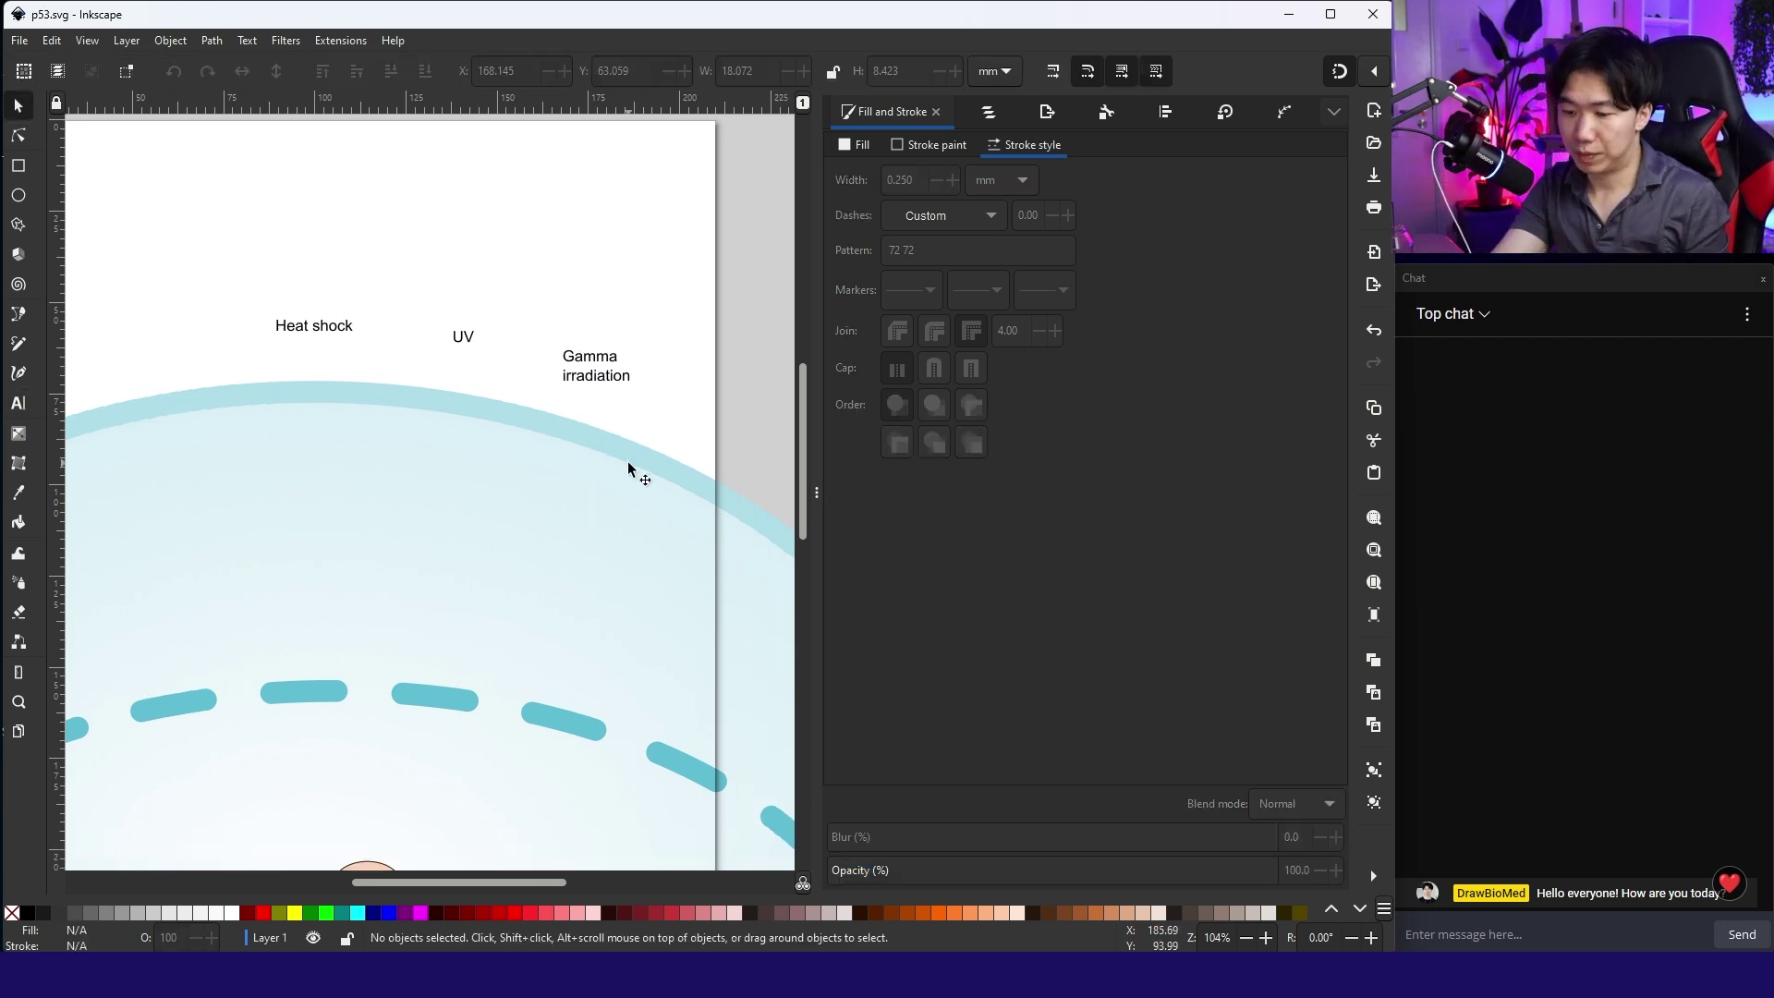
Draw a straight, nearly vertical line about 128 mm long from the UV label into the nucleus near p53, with a black stroke
scroll(564, 184, "down", 1)
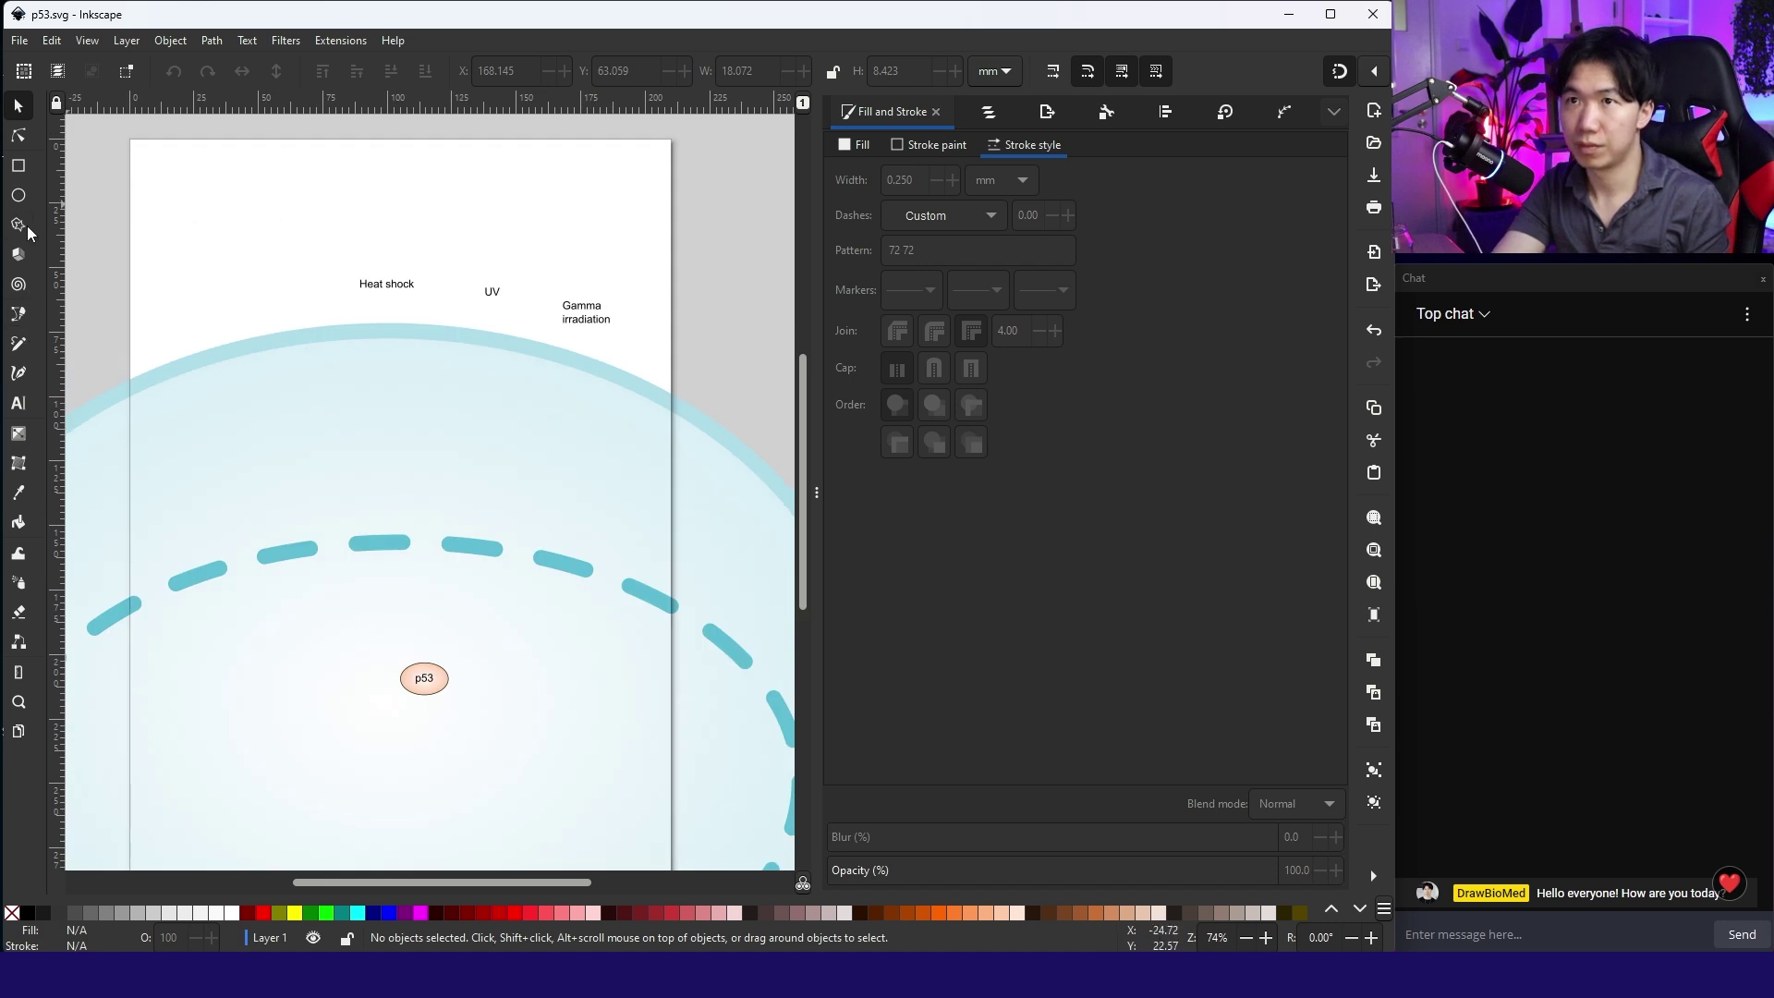
left_click(18, 313)
left_click(492, 294)
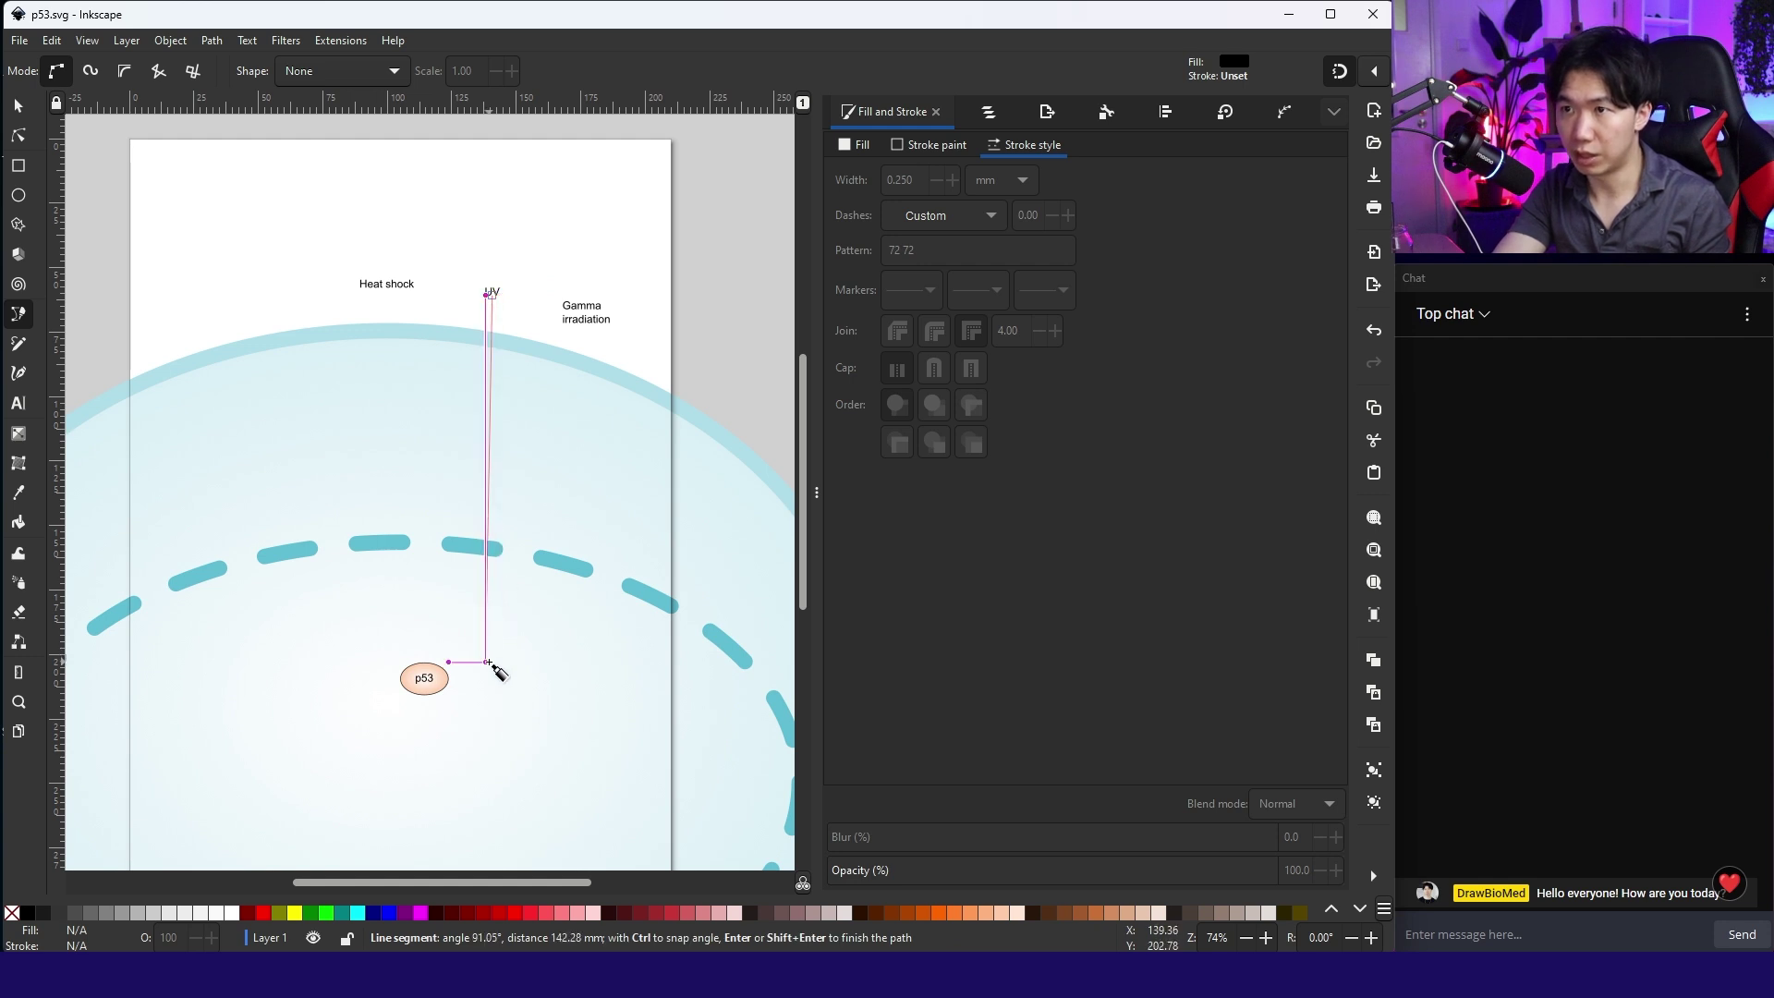
double_click(486, 628)
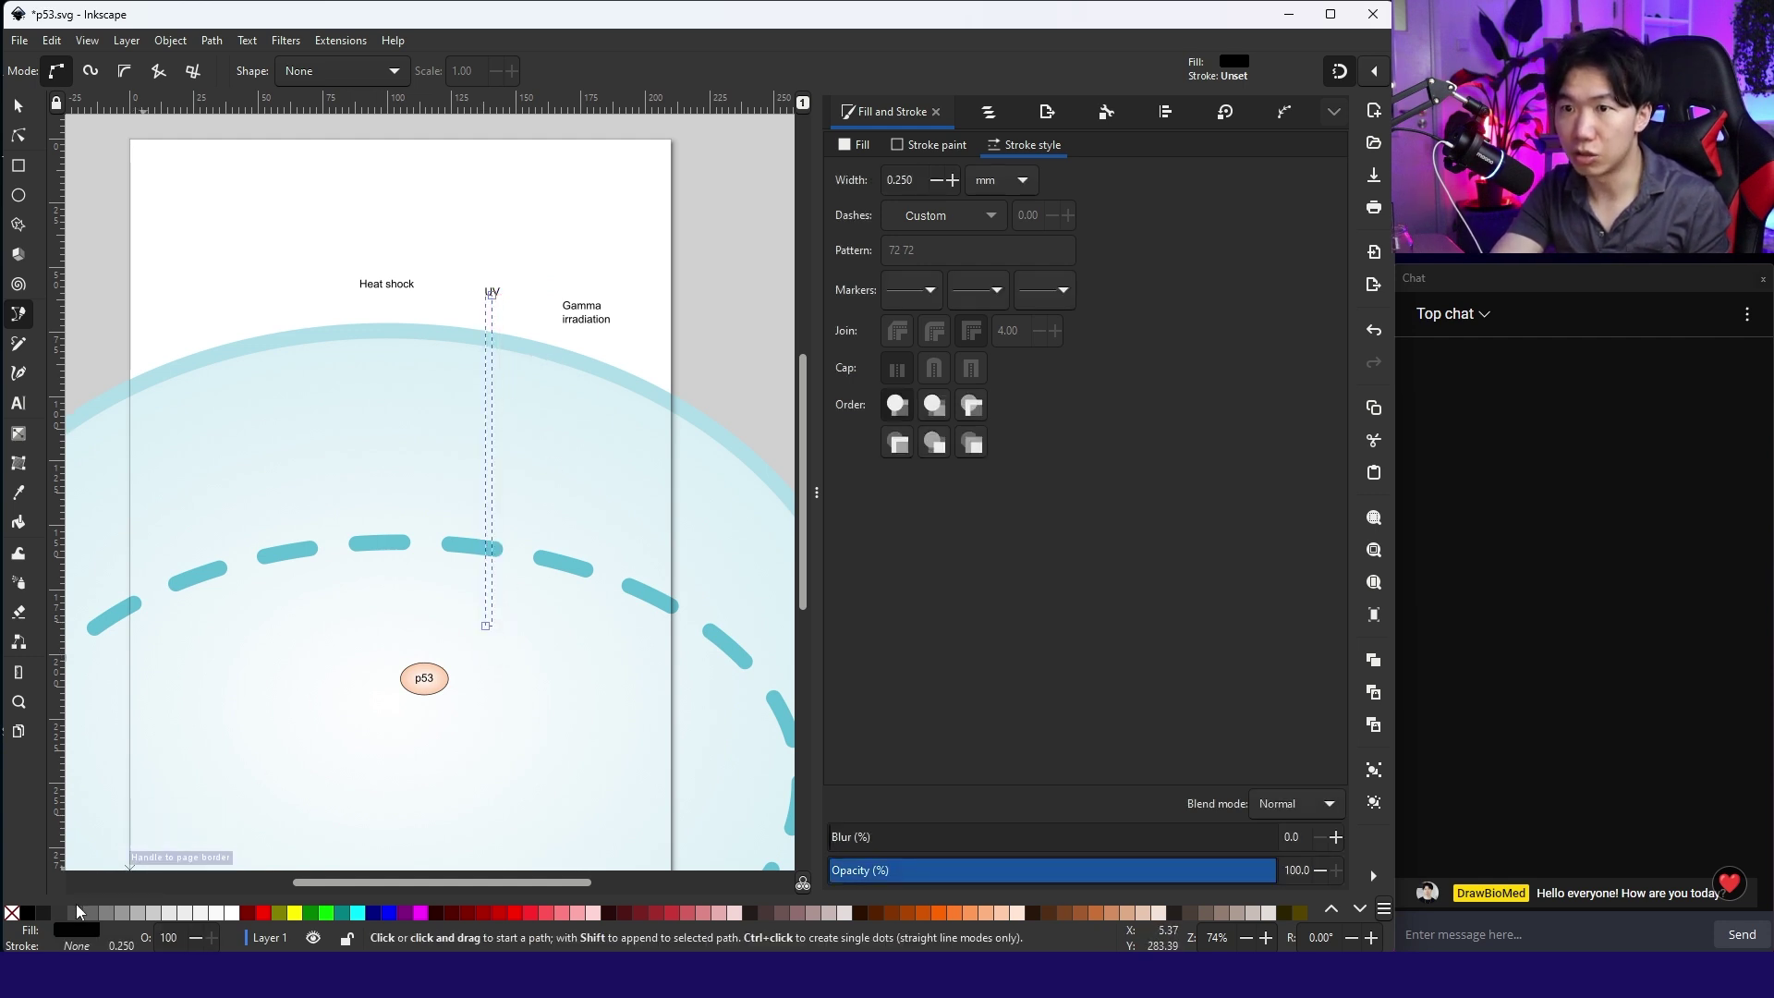
left_click(28, 917, "shift")
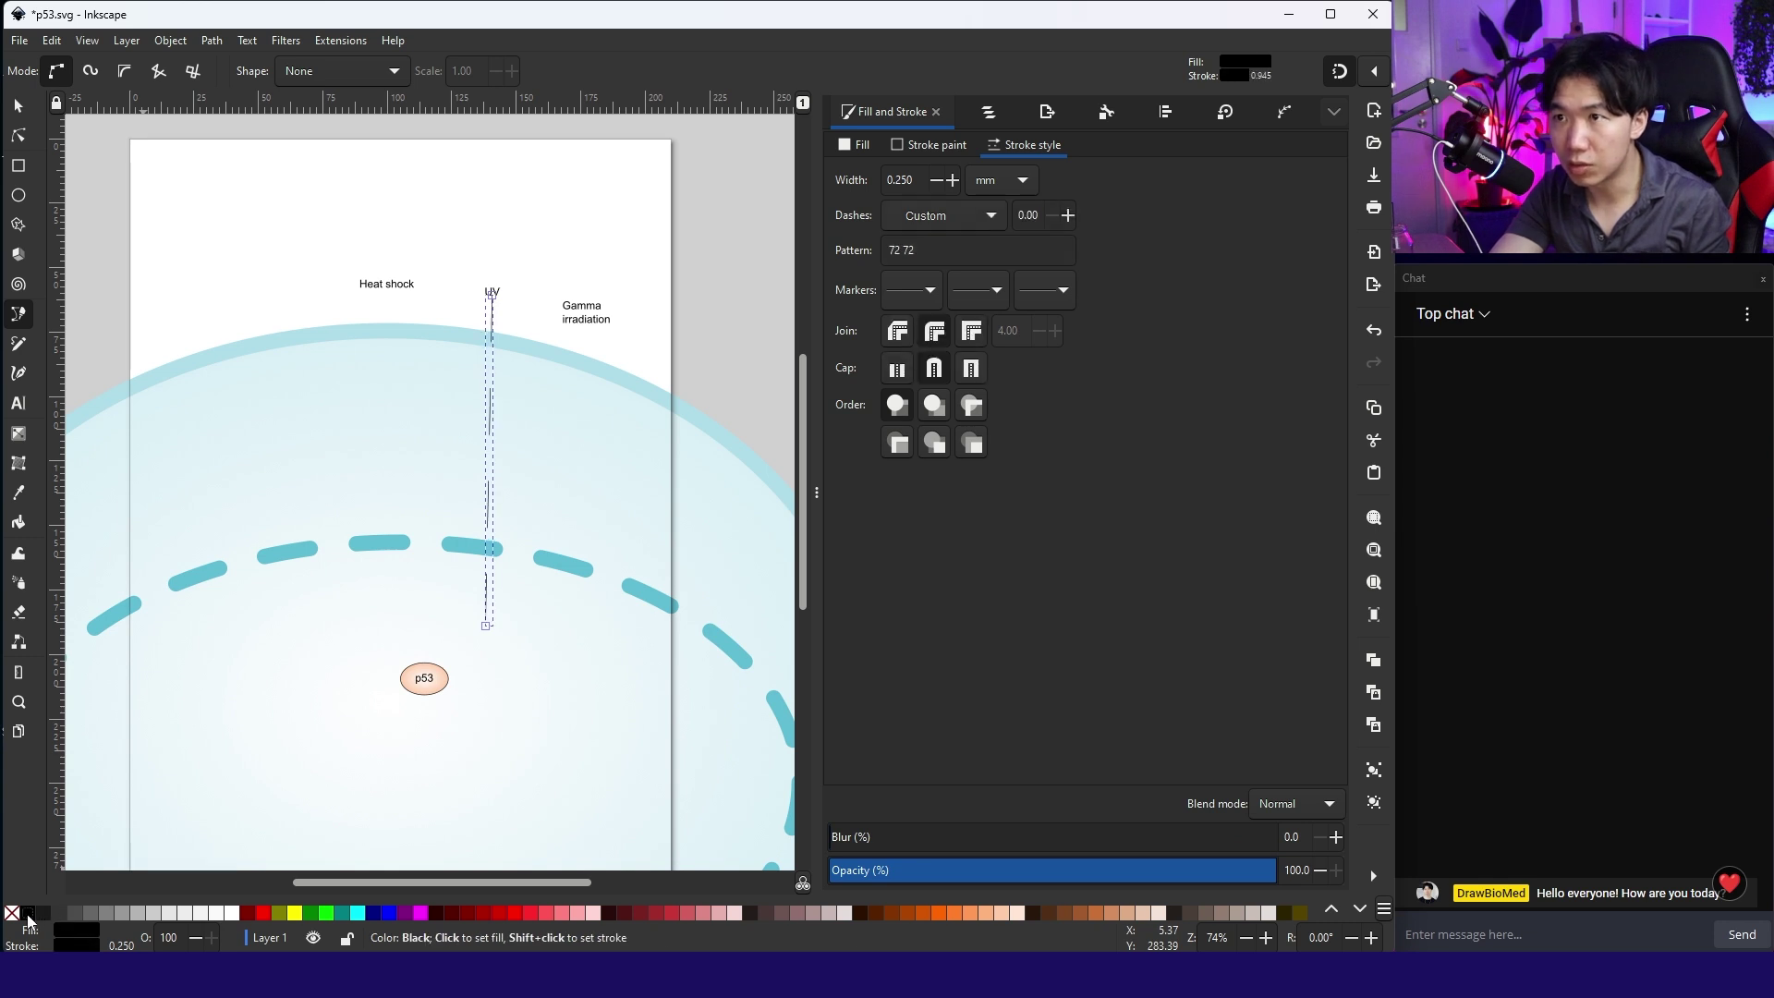
left_click(19, 106)
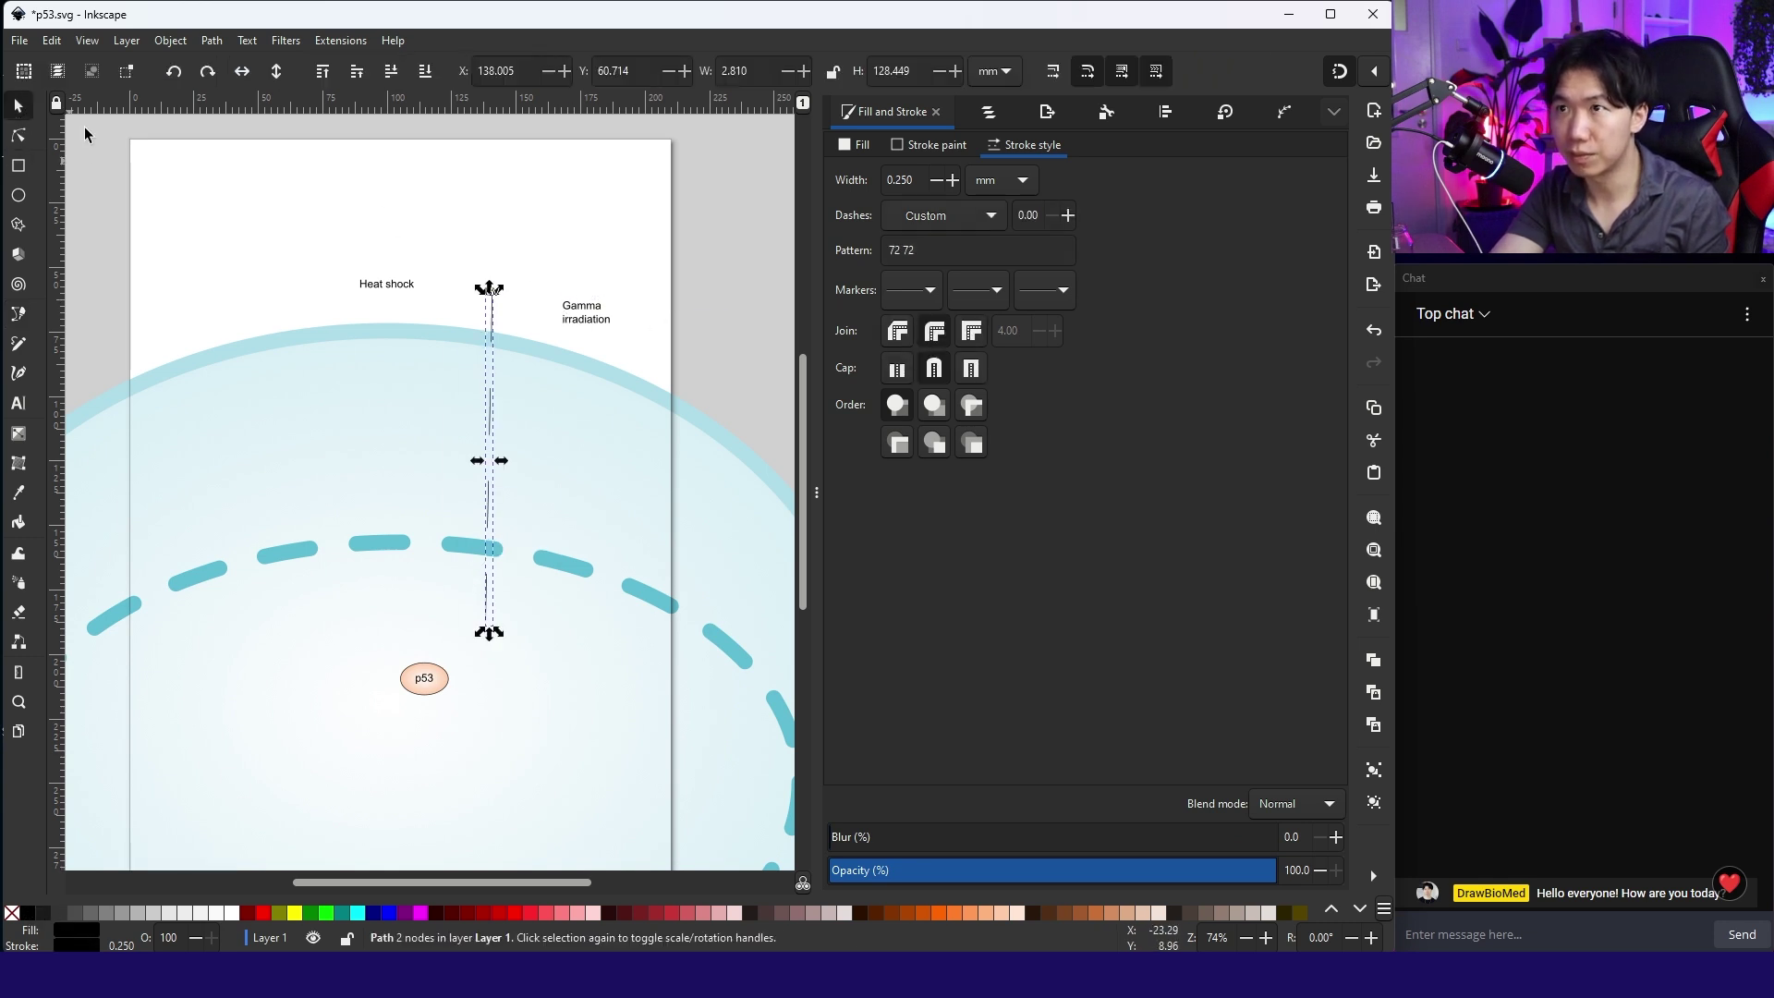
Apply the fine 2 1 dash pattern to the line below the UV label
left_click(951, 217)
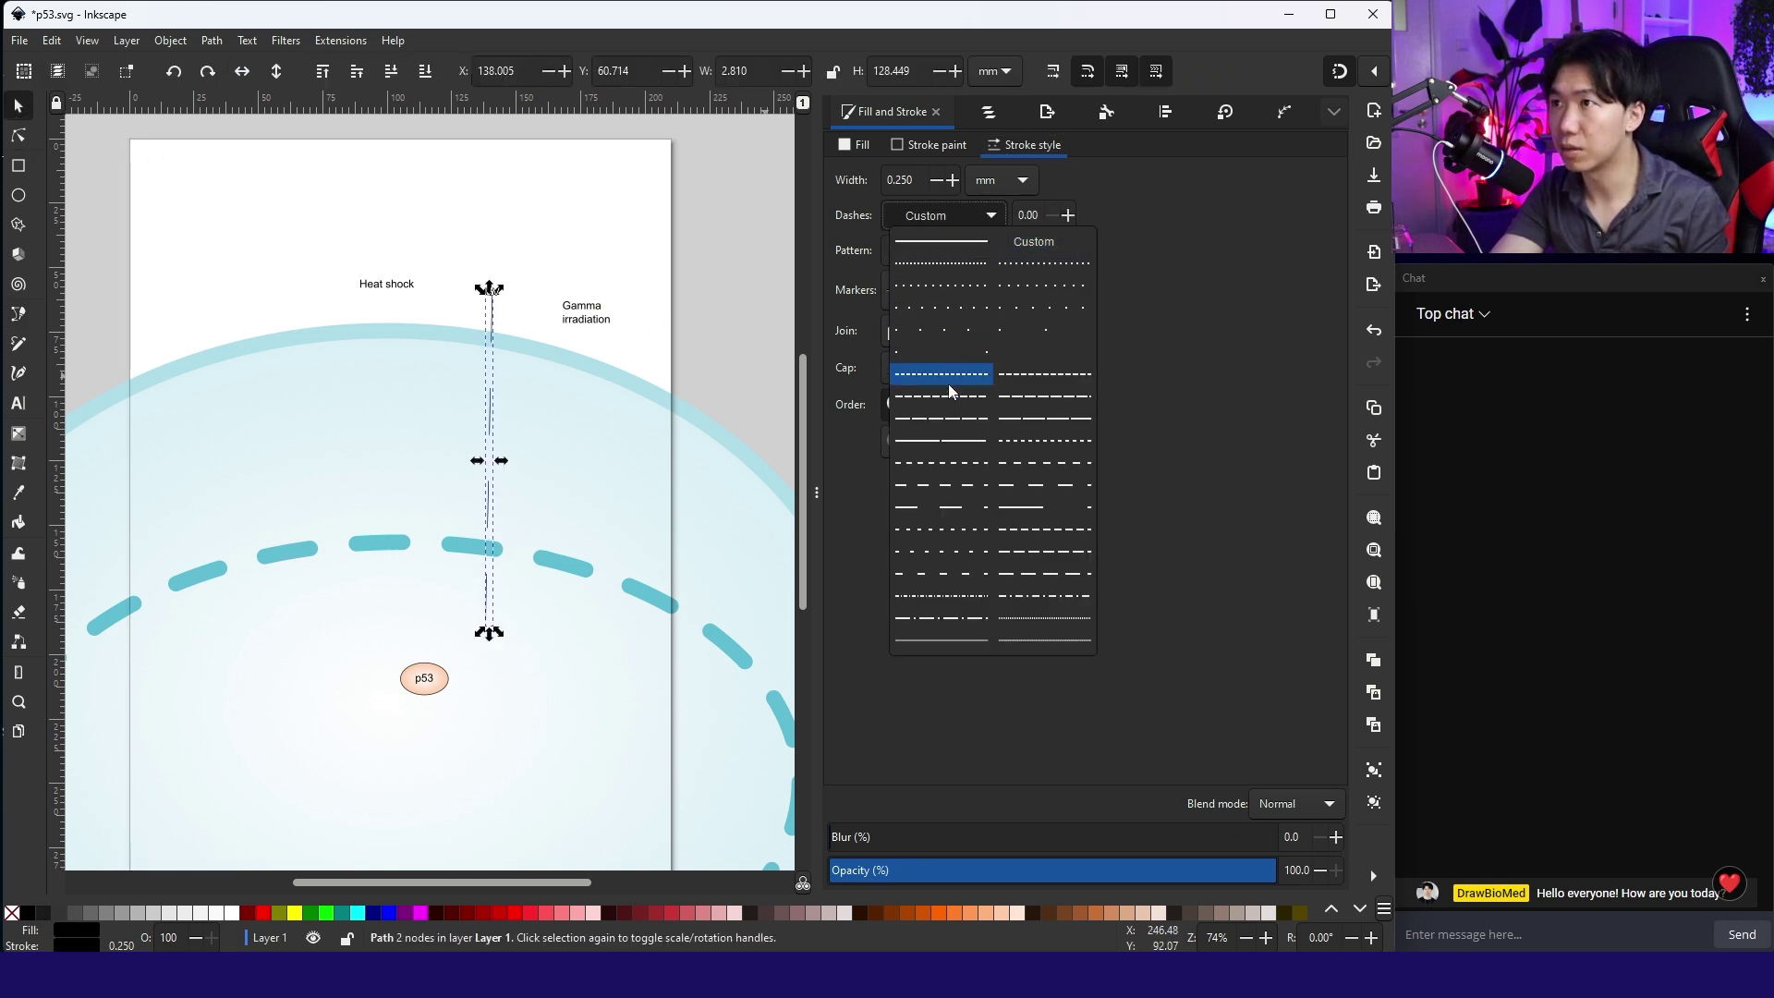
left_click(950, 371)
key("plus")
key("plus")
left_click(940, 218)
left_click(938, 376)
Set the line's stroke width to 1 mm and its dash pattern to 3 3
right_click(131, 944)
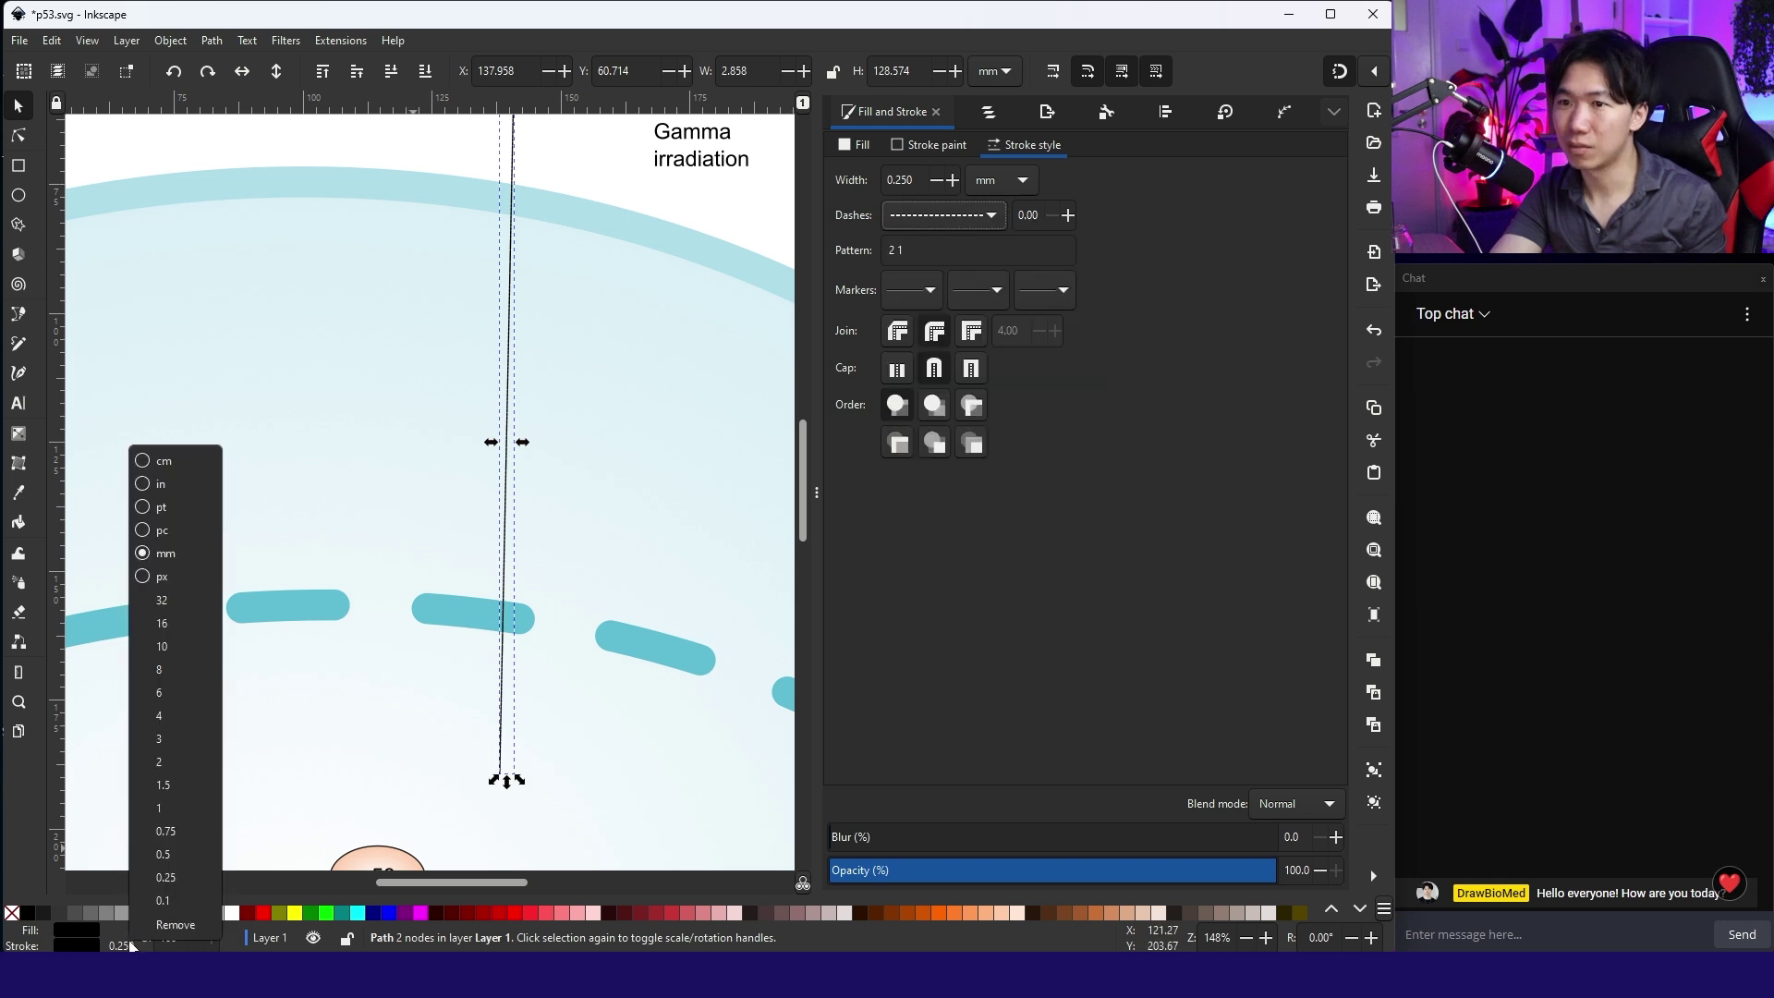
left_click(164, 809)
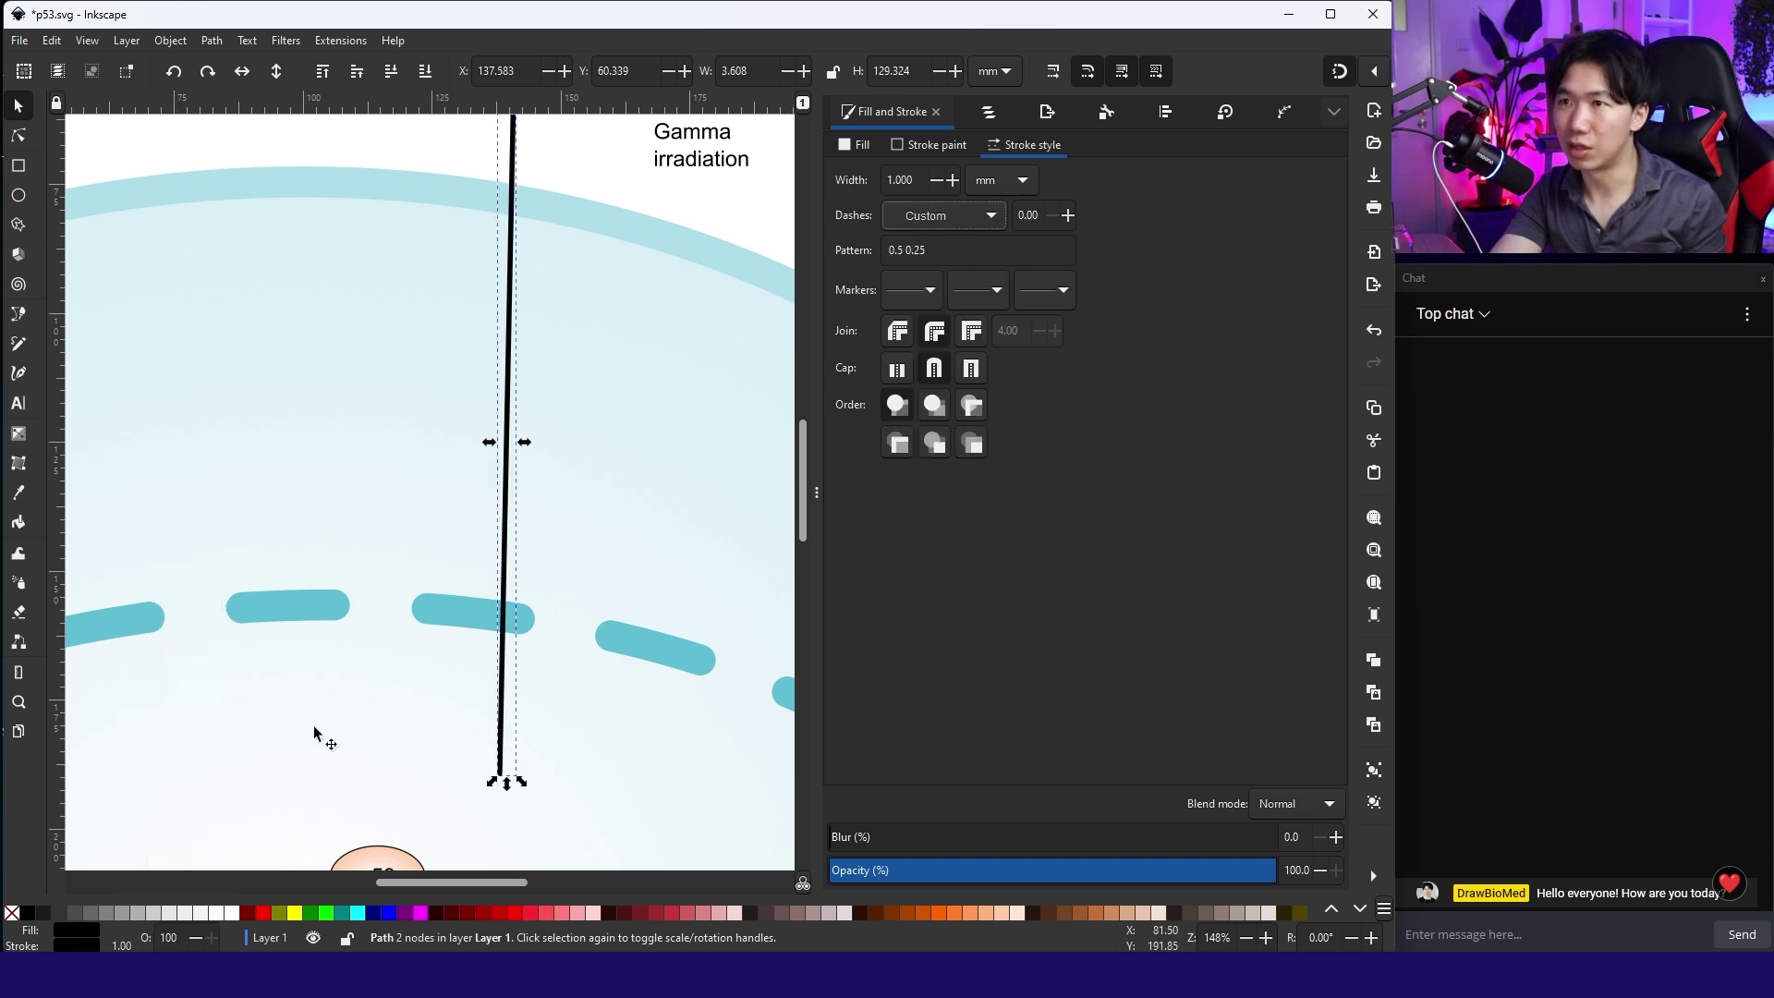
left_click(579, 158)
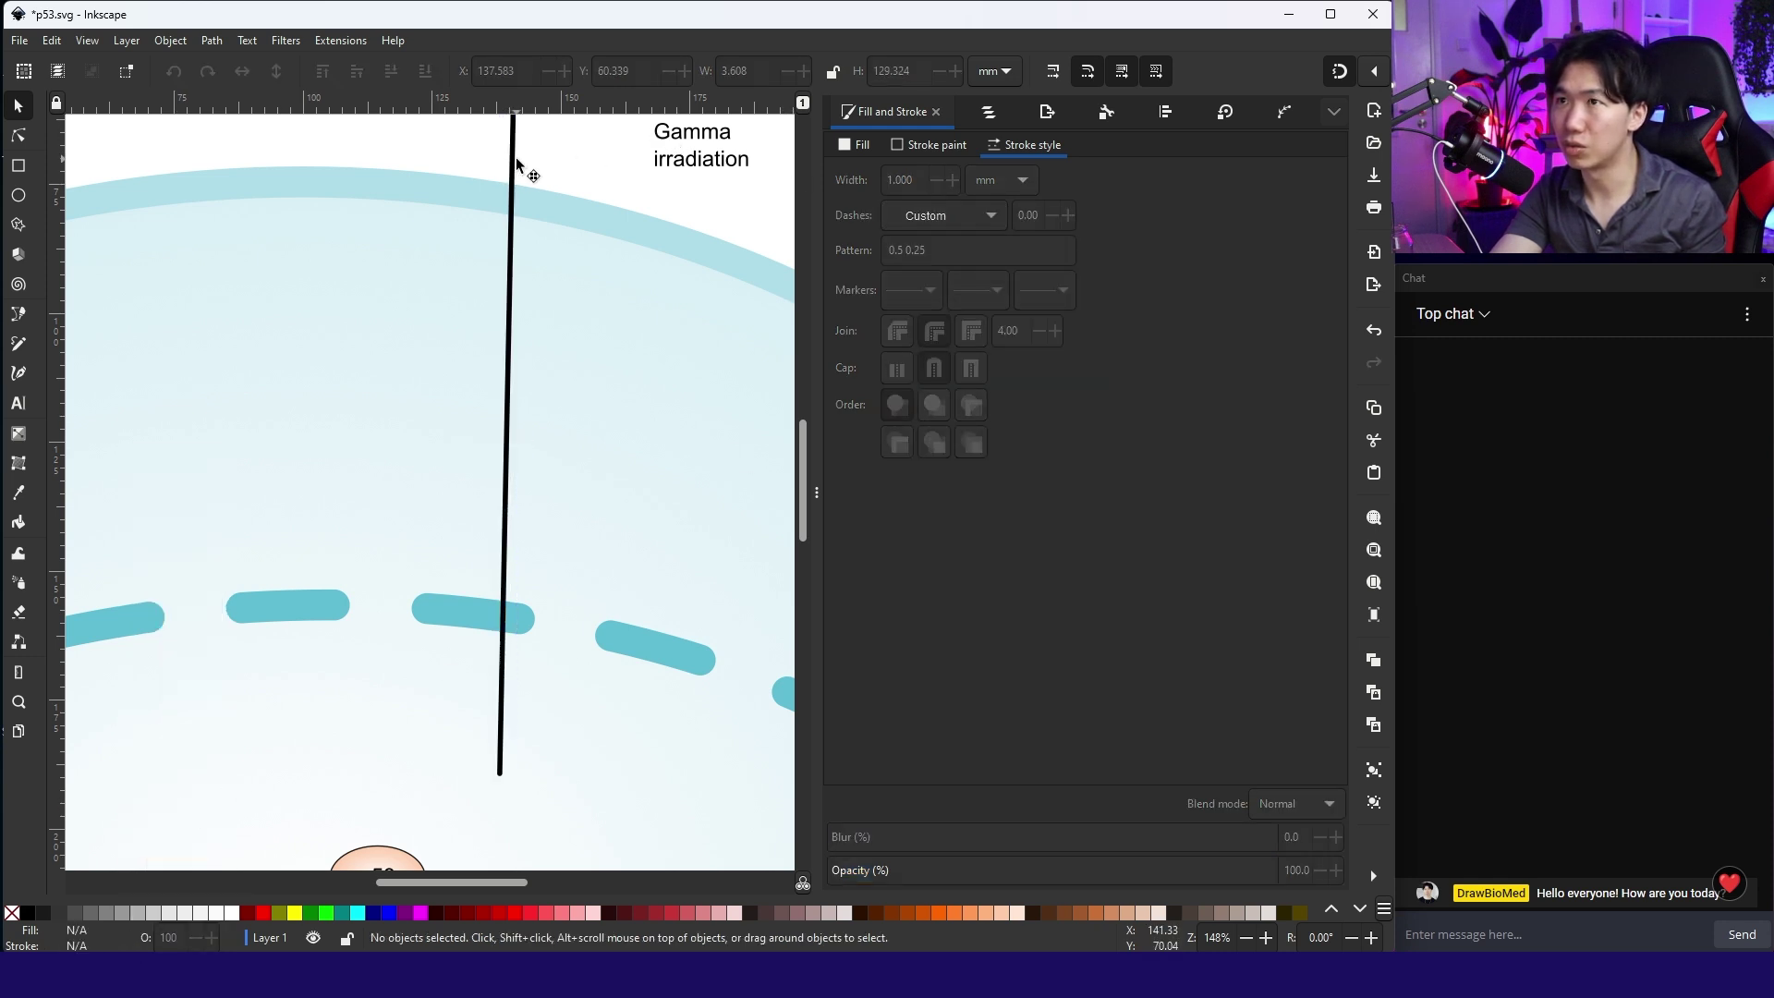
left_click(516, 158)
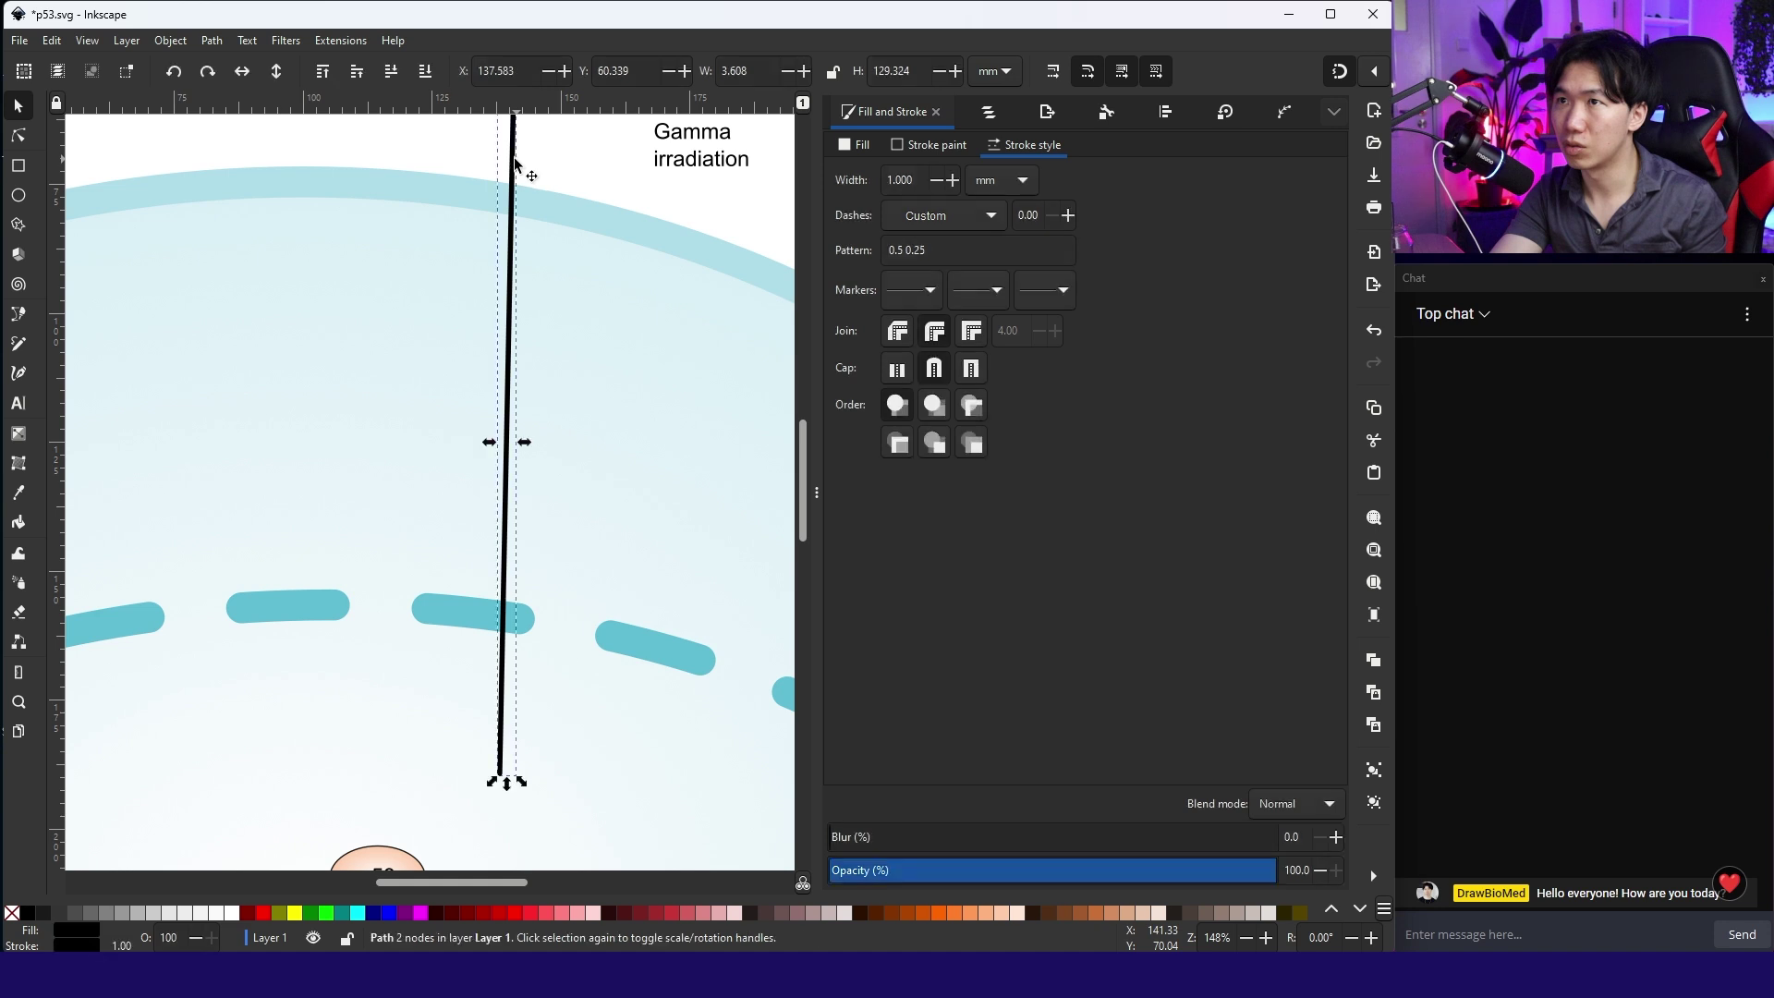
left_click(966, 220)
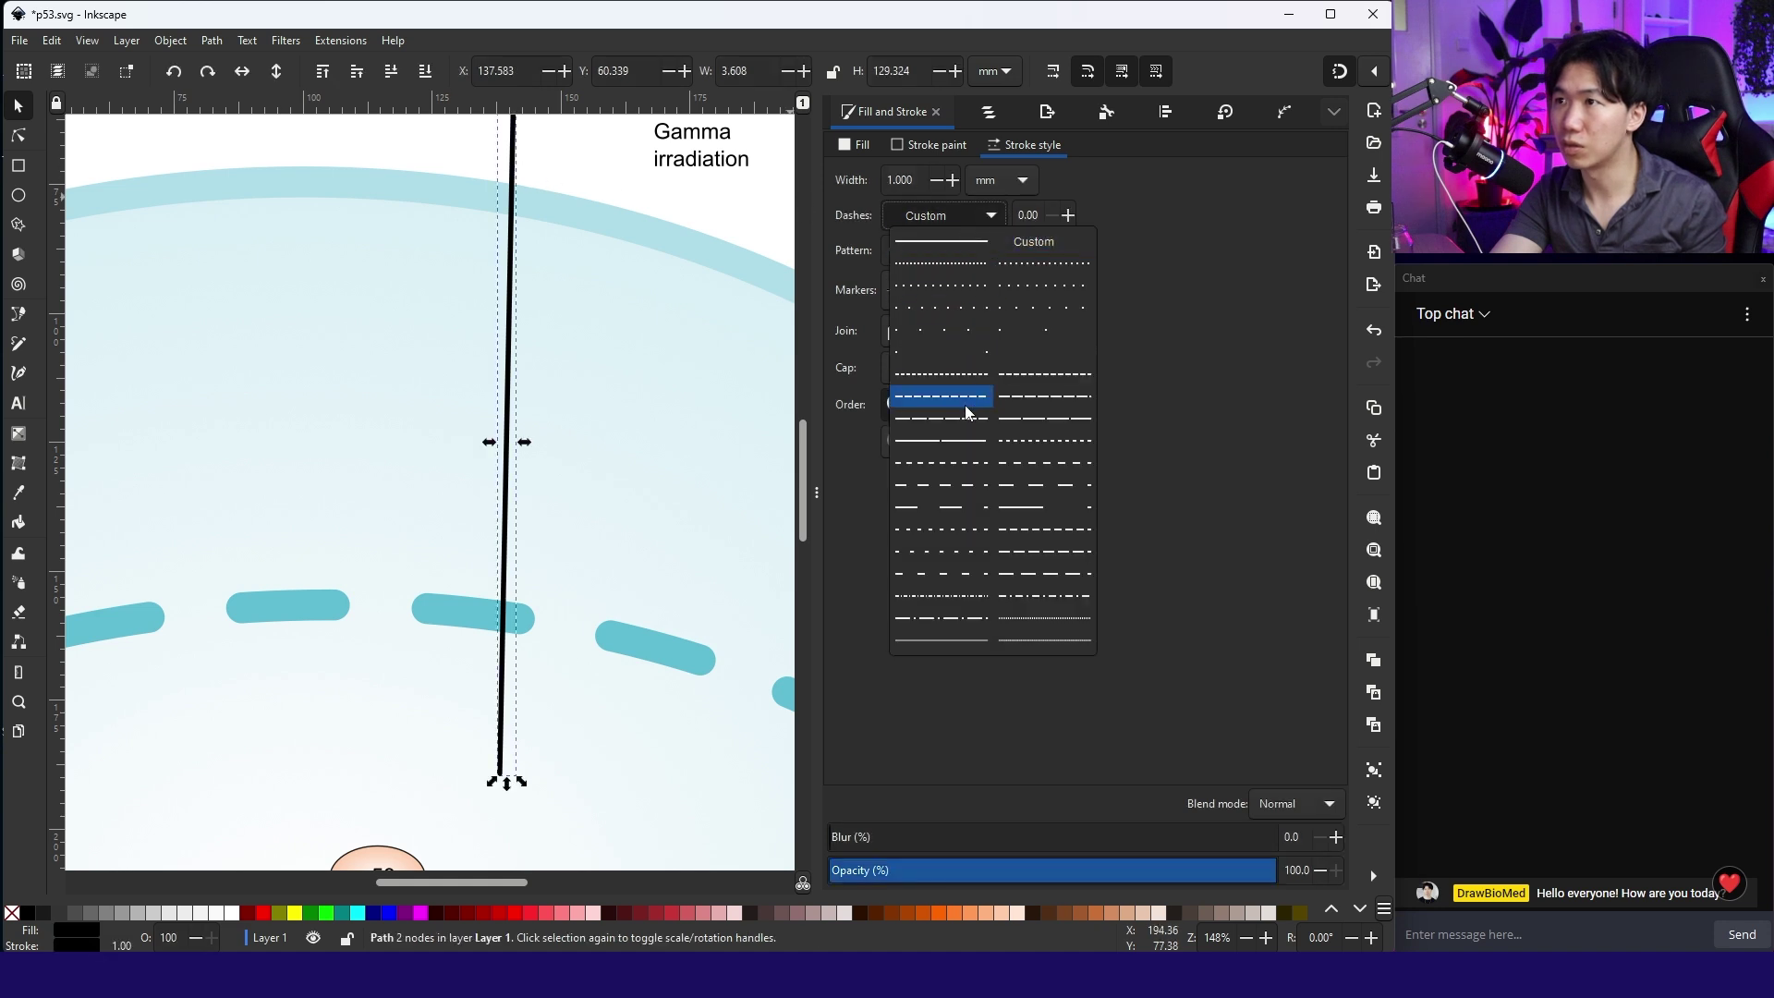
left_click(965, 405)
left_click(967, 222)
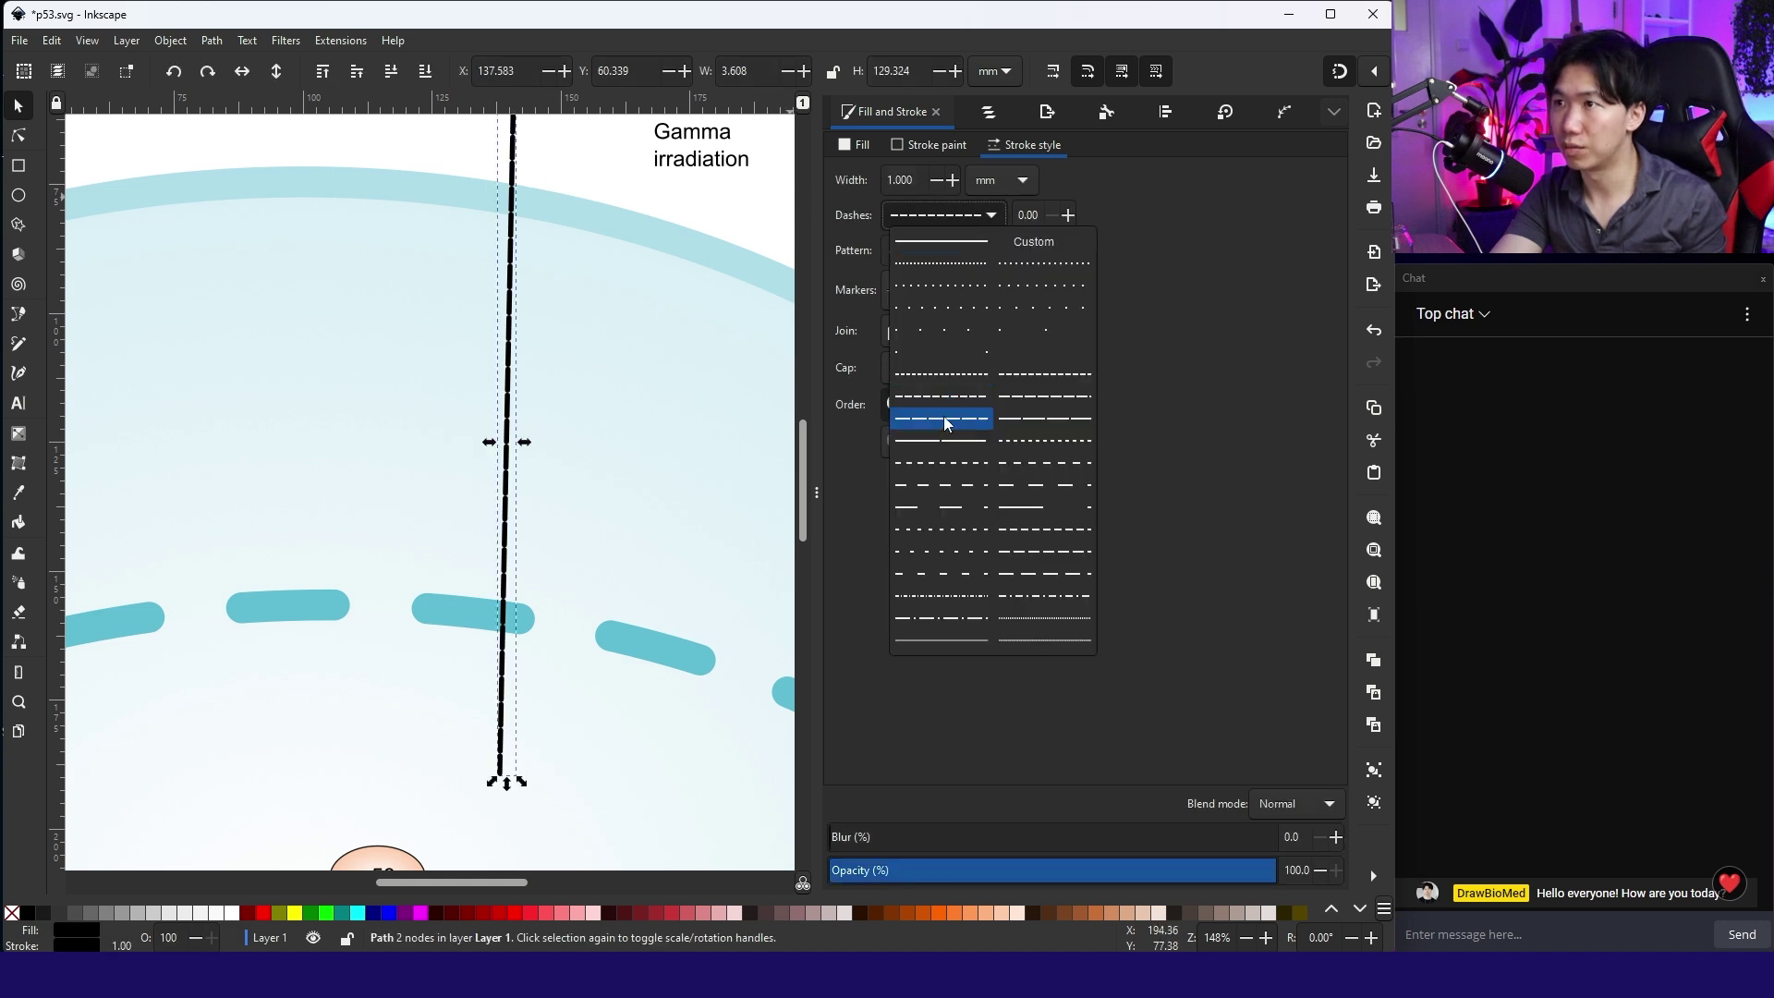
left_click(942, 459)
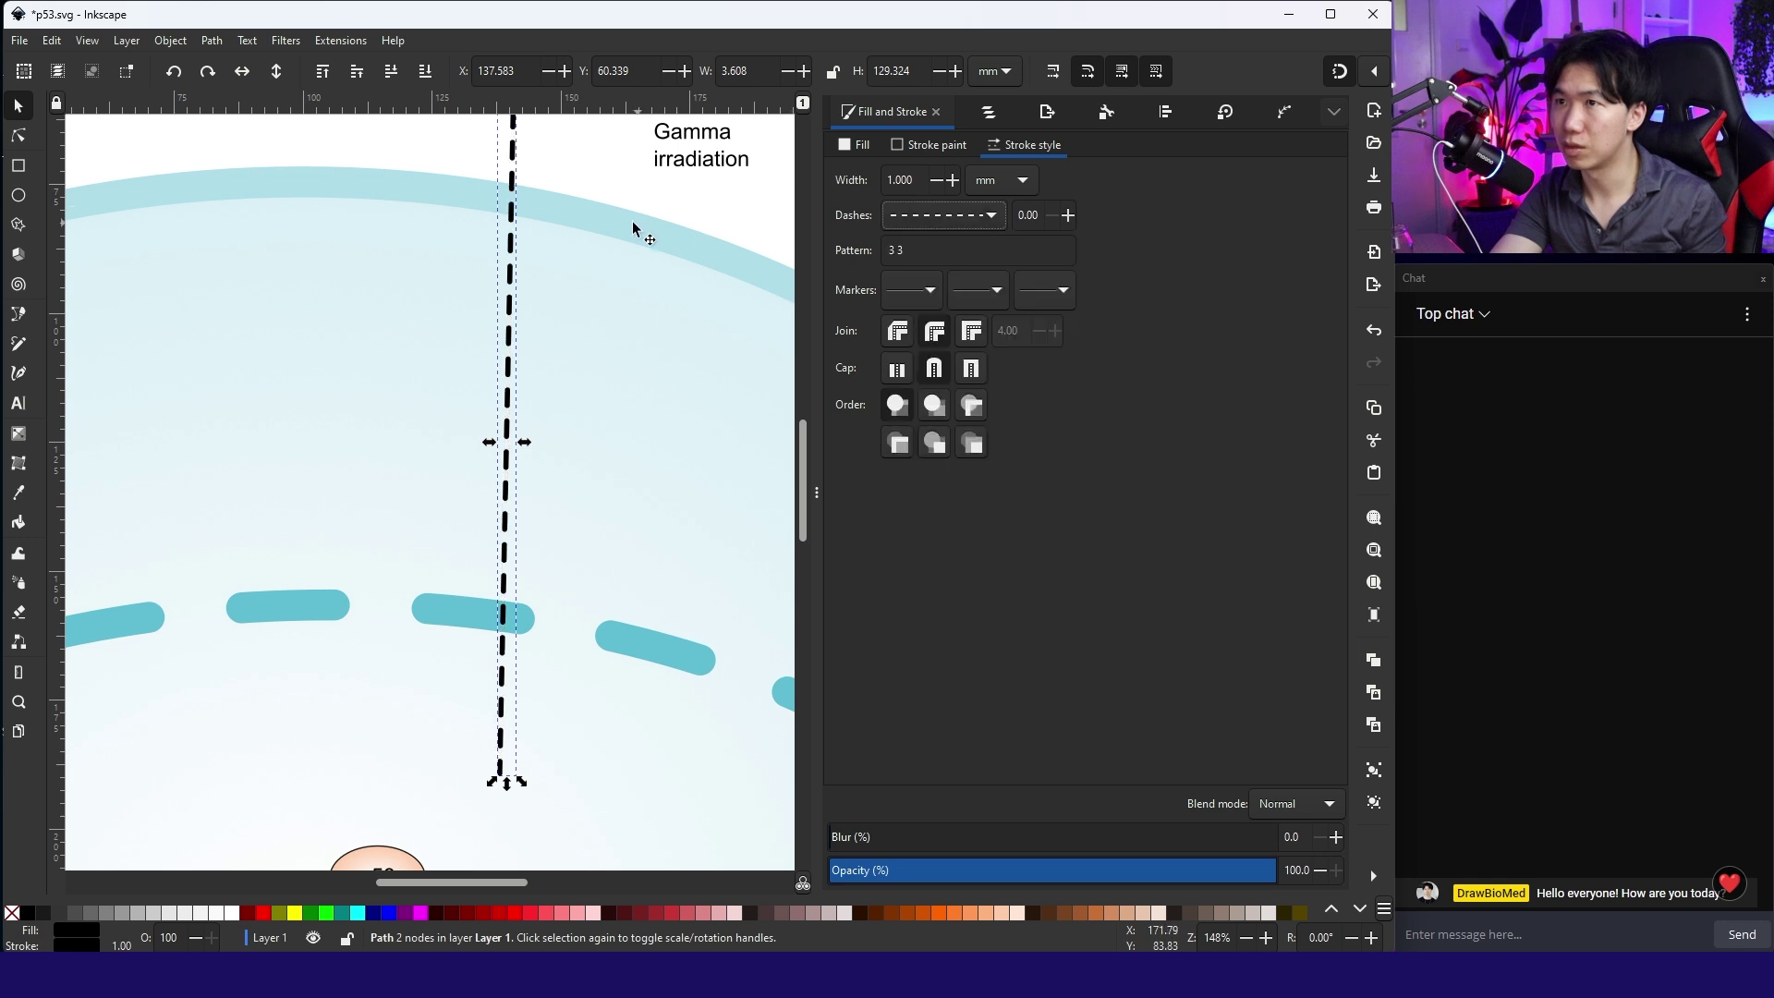
Reduce the dashed line's stroke width to 0.5 mm and add the Arrow1L end marker
scroll(646, 281, "down", 3)
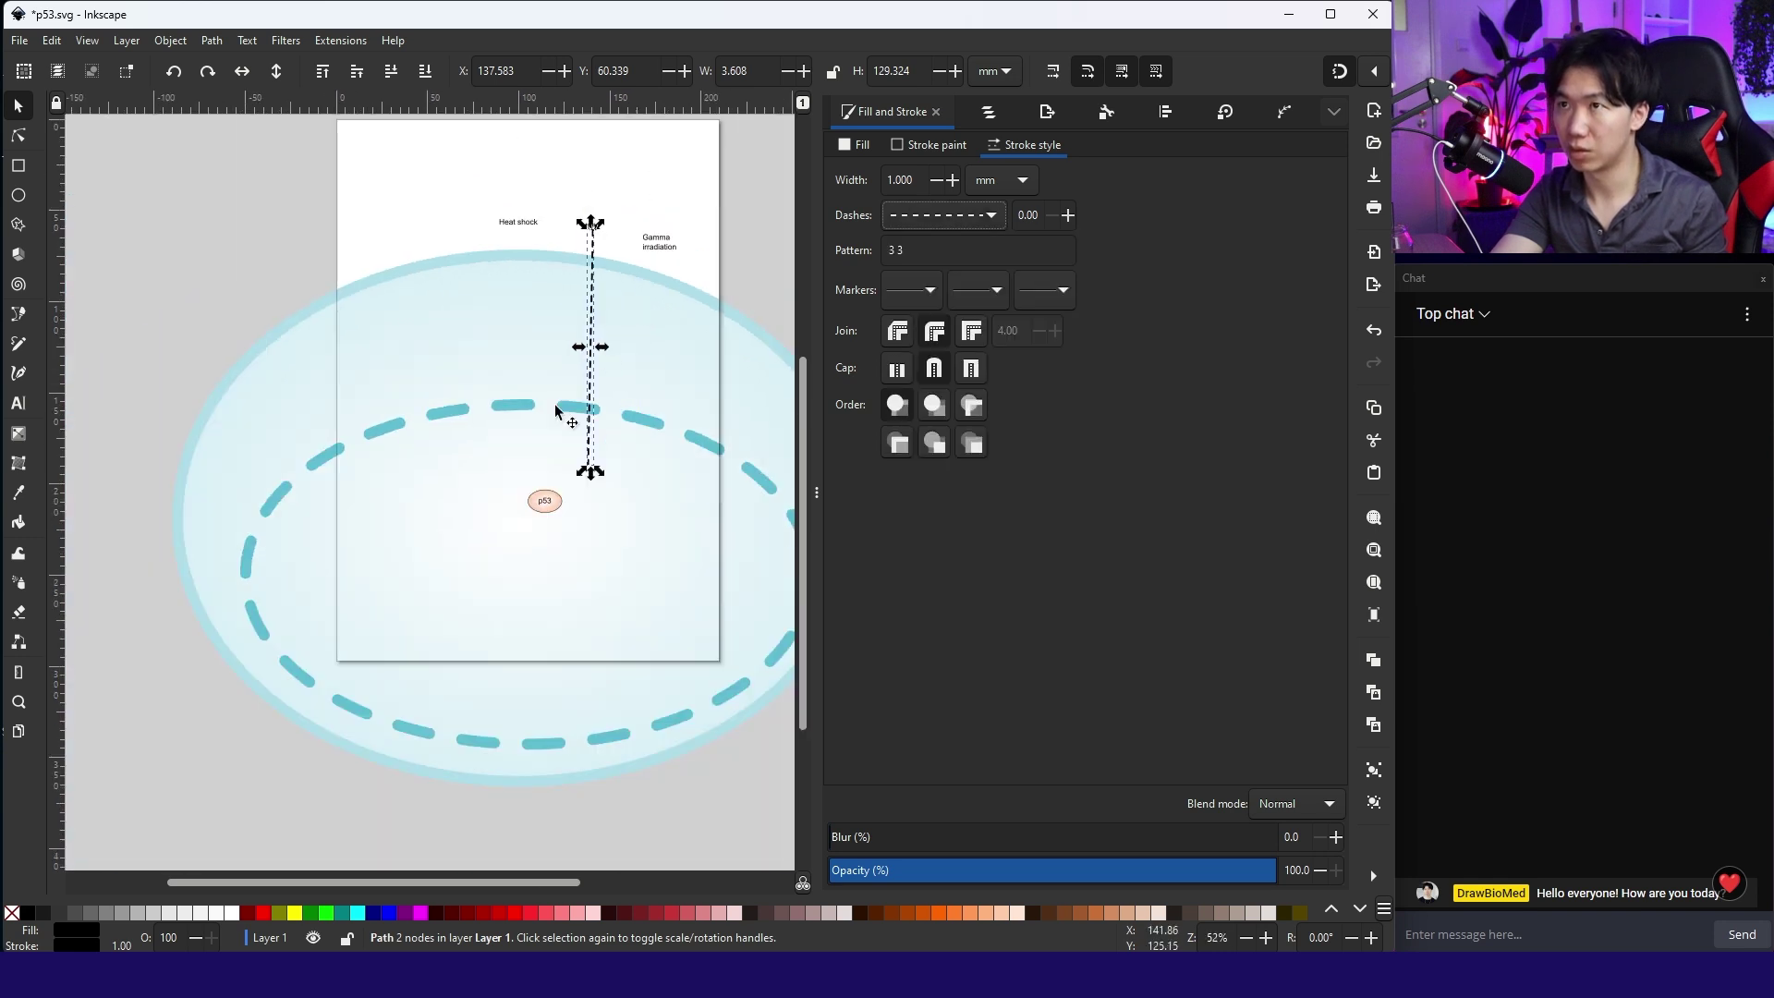
right_click(122, 944)
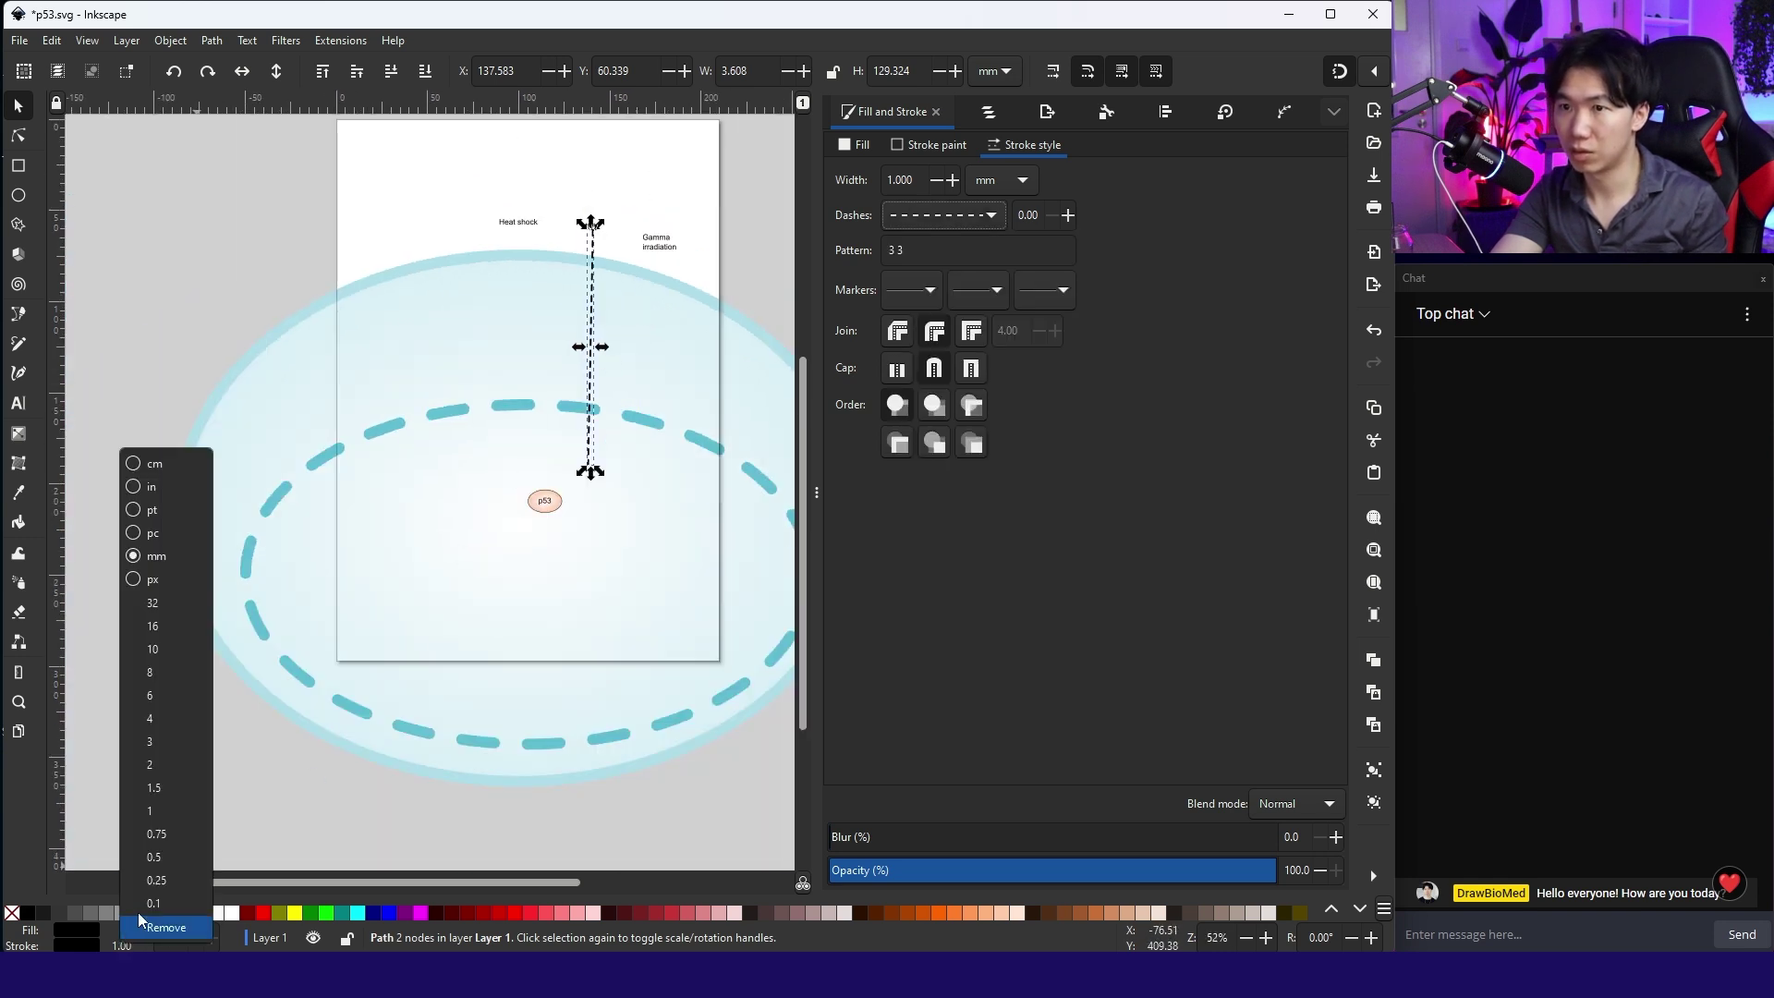
left_click(168, 865)
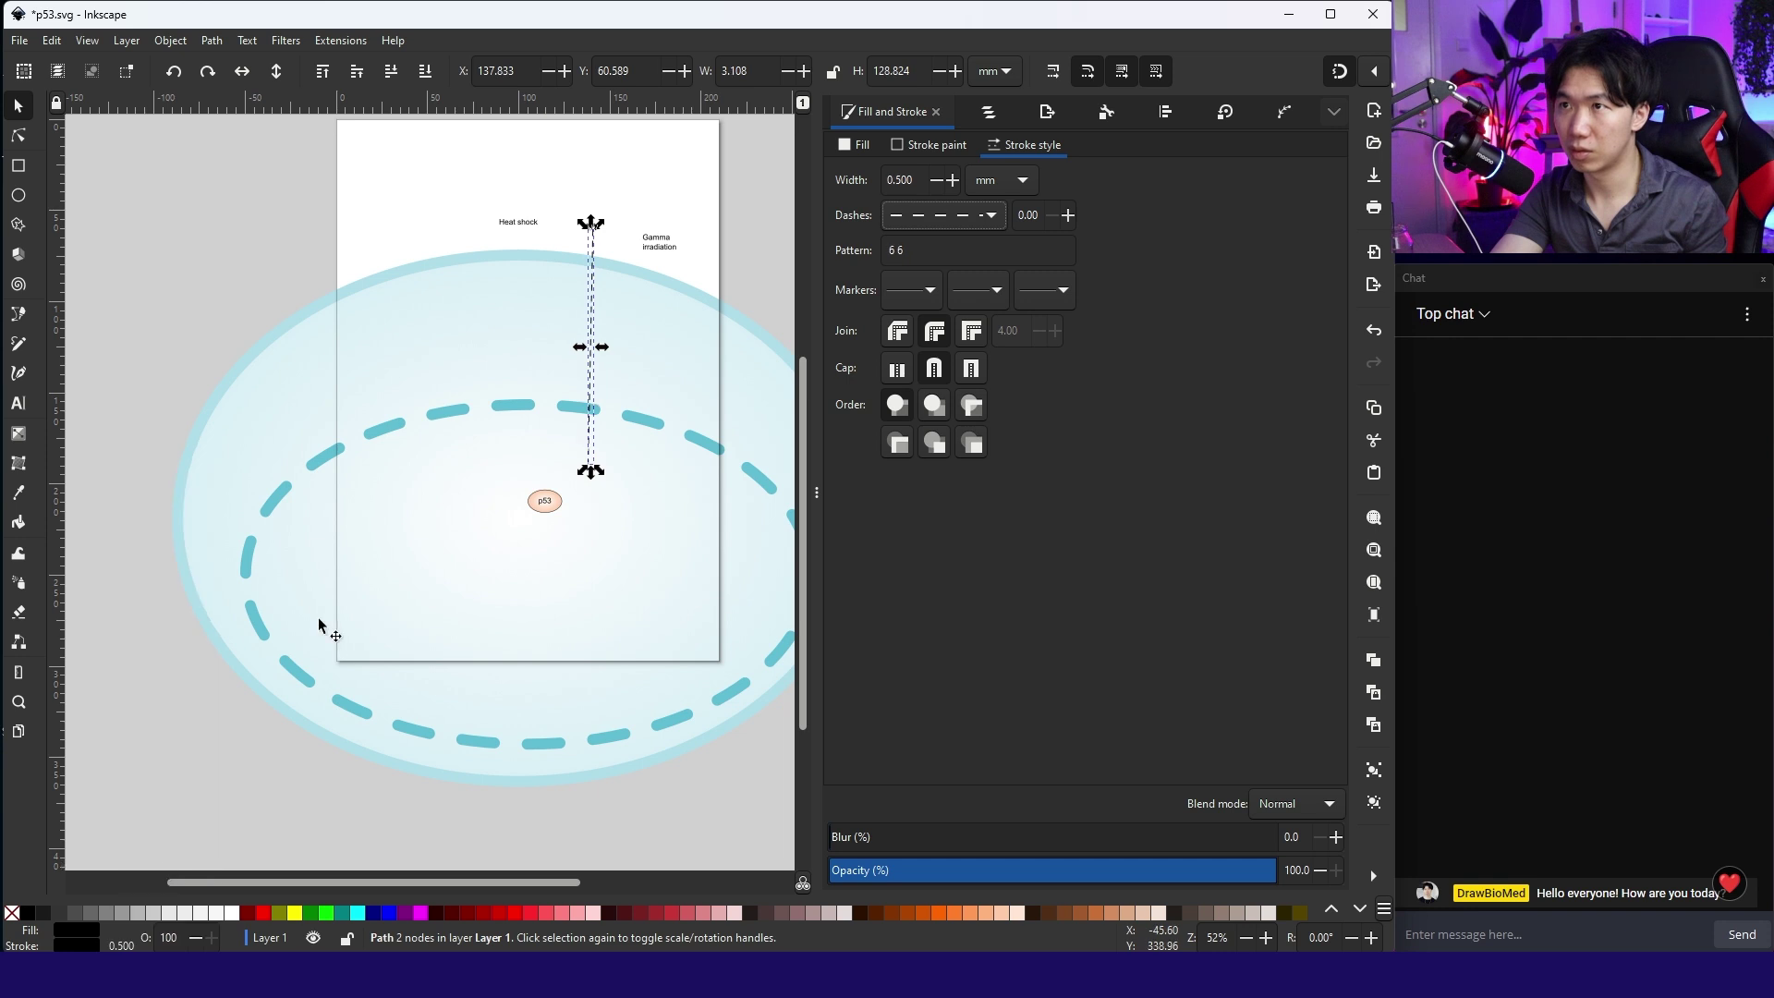
left_click(1064, 295)
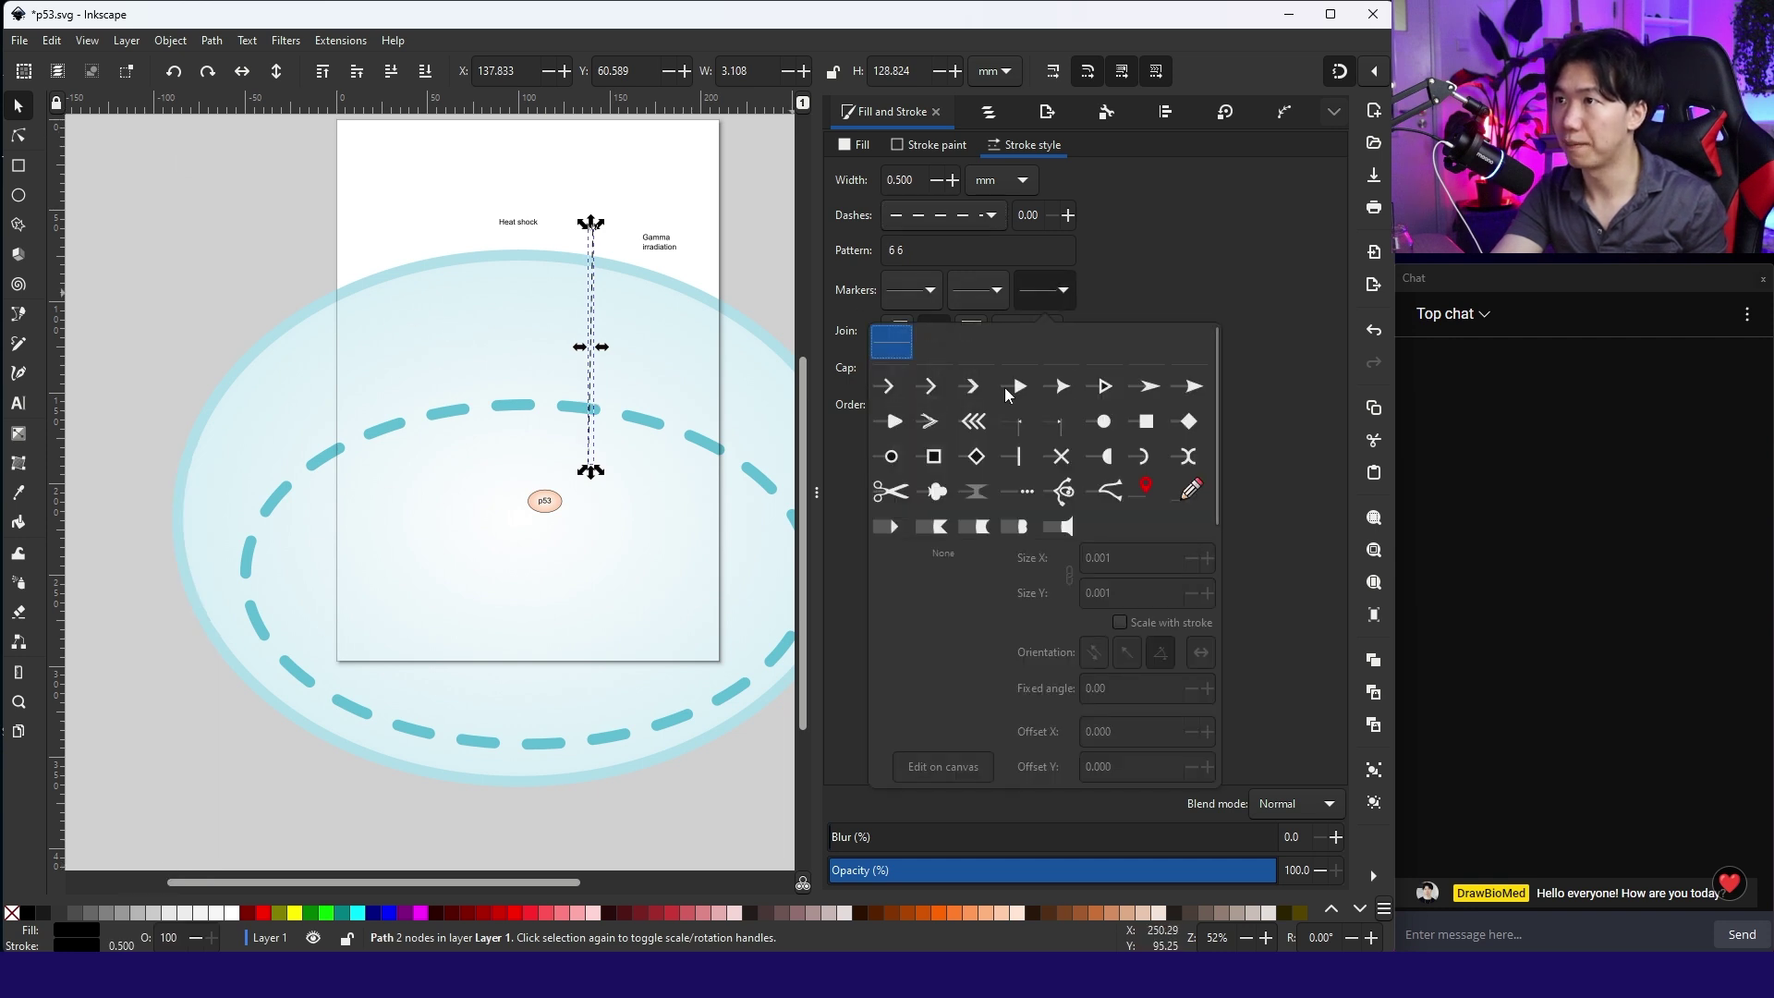
left_click(1138, 392)
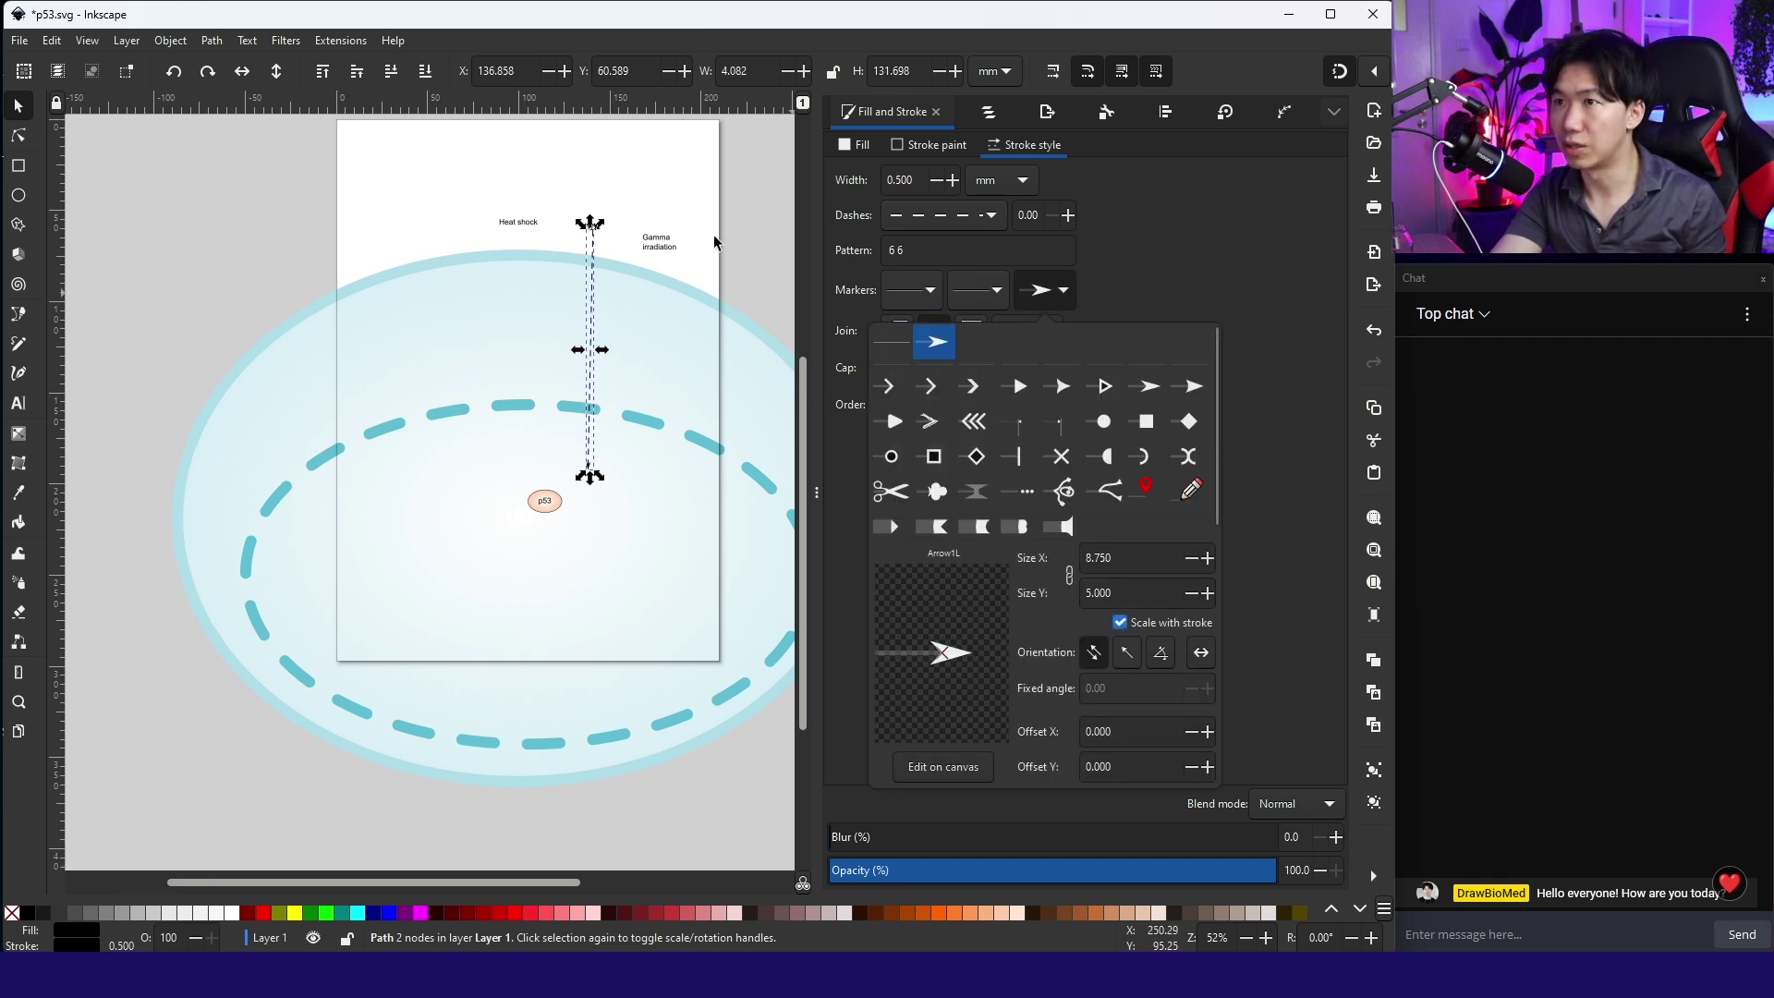
left_click(651, 192)
left_click(648, 215)
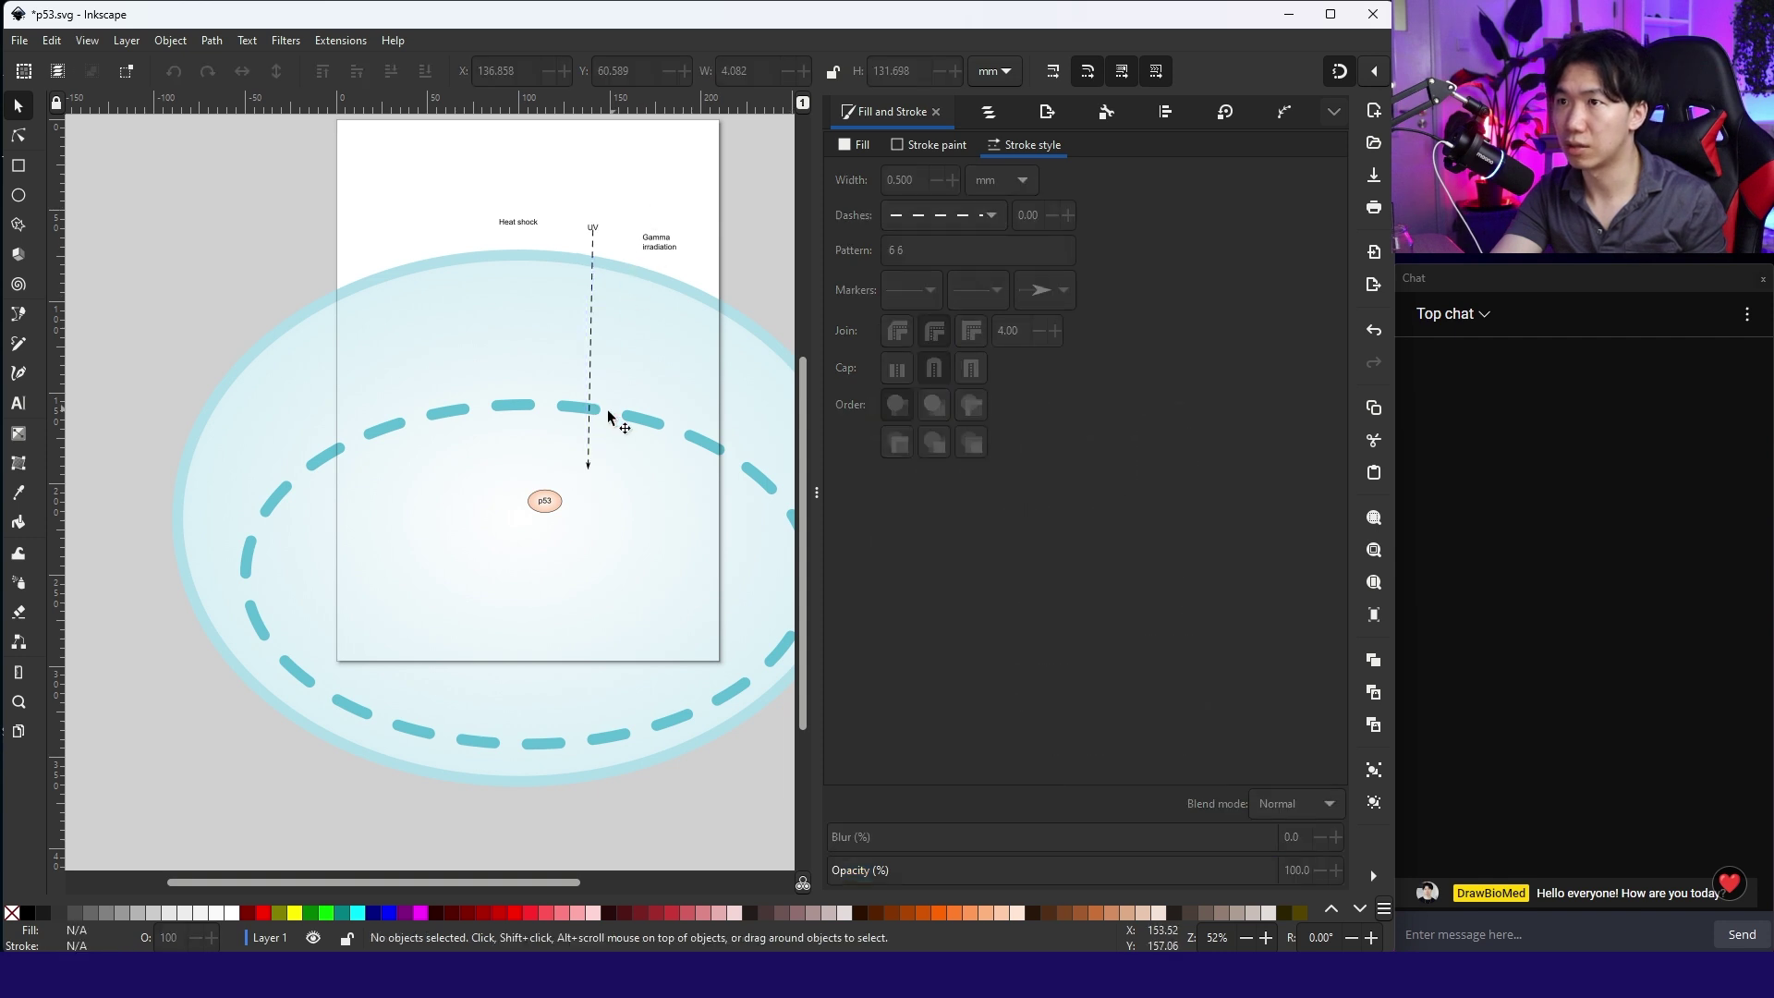
Enlarge the dashed arrow's end marker to a Size X of 15.750, keeping its proportions
scroll(585, 452, "up", 2)
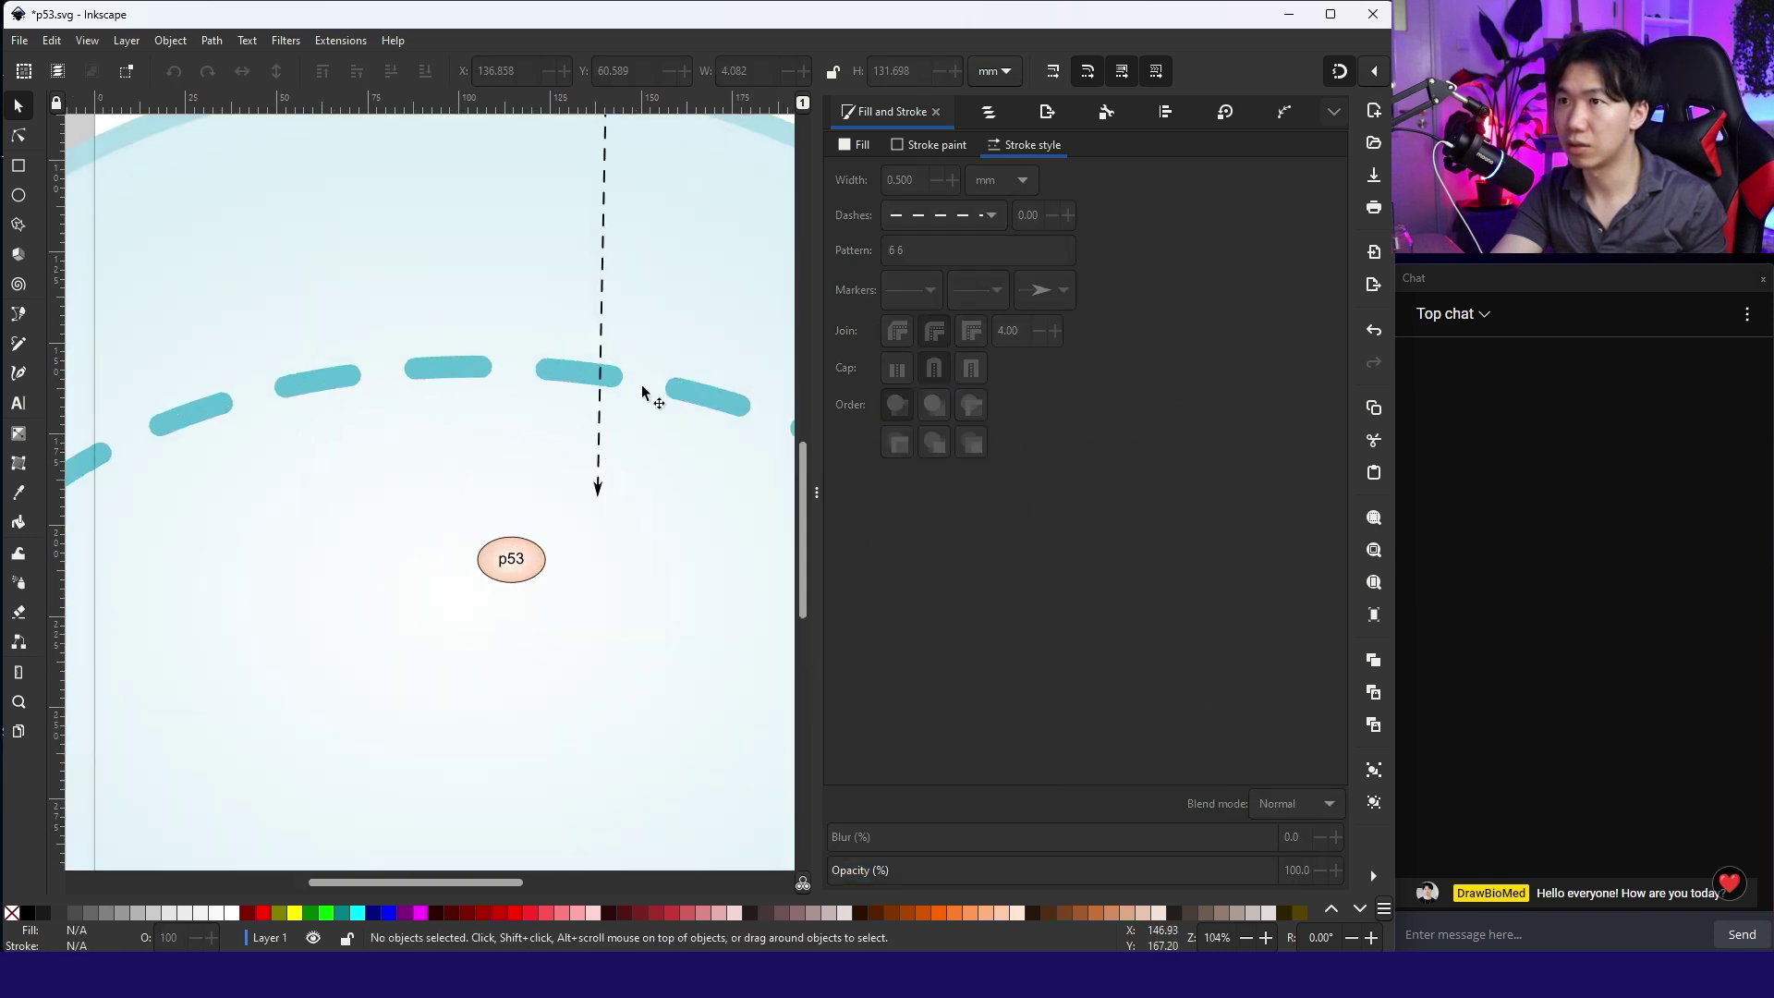
left_click(601, 334)
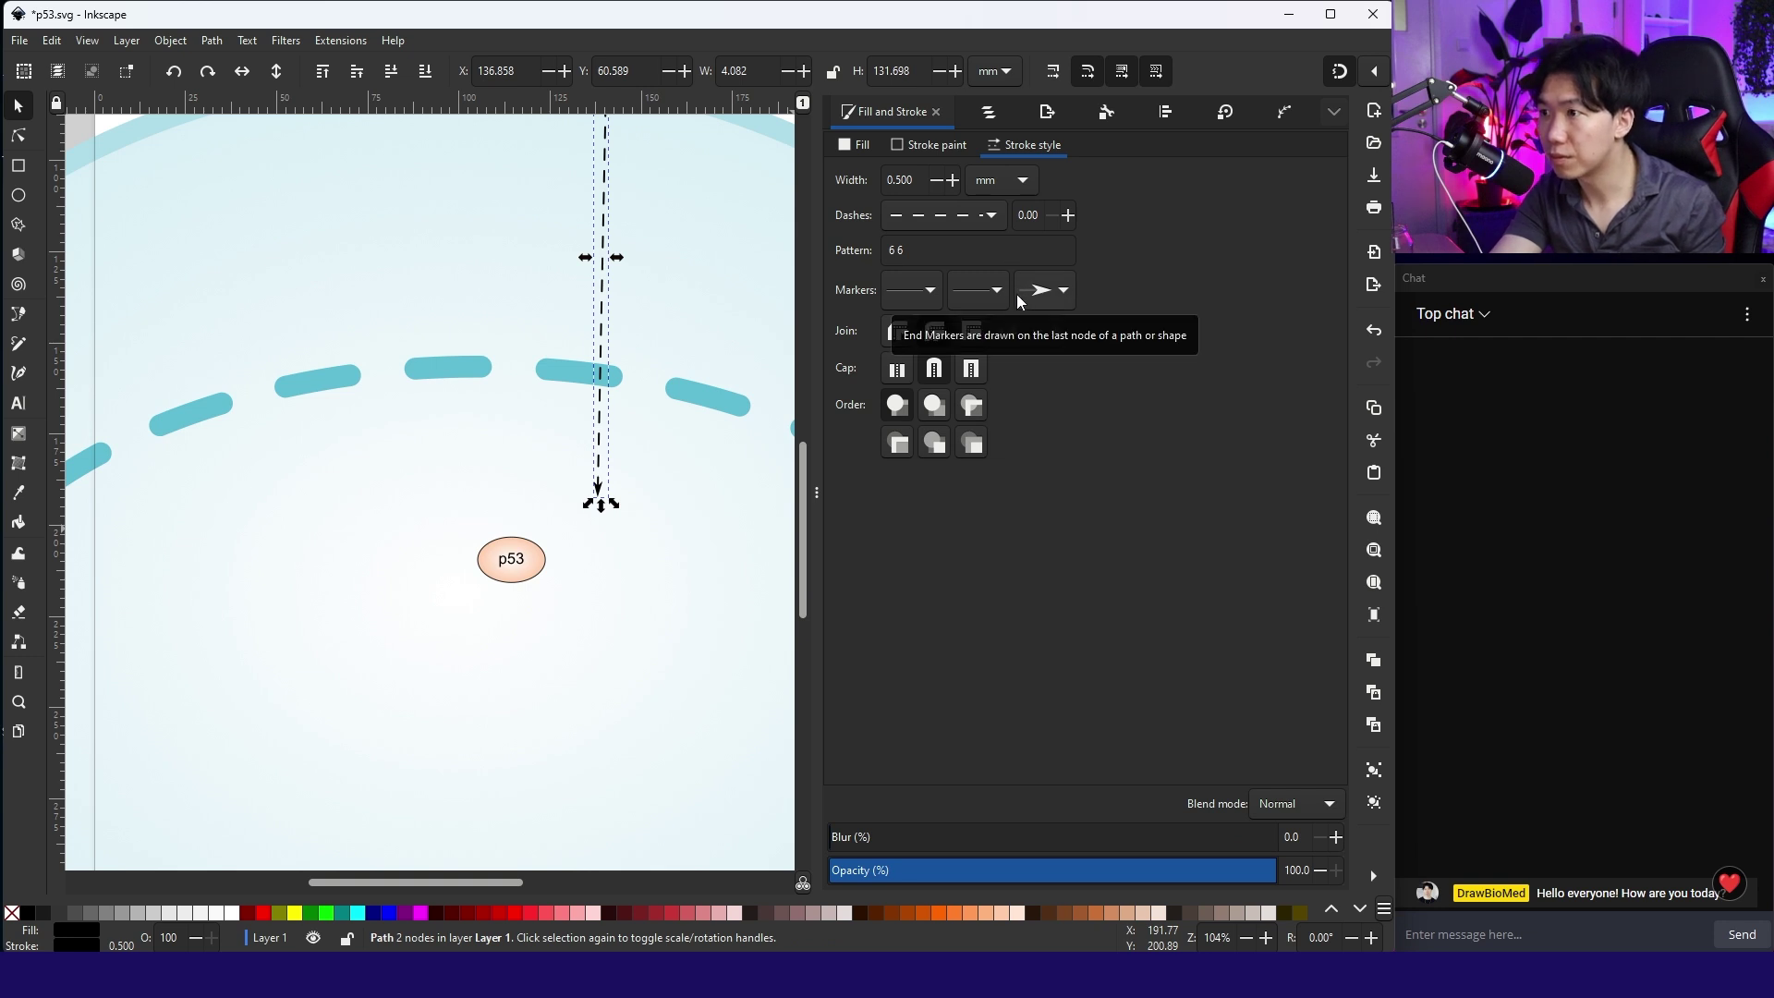
left_click(1063, 294)
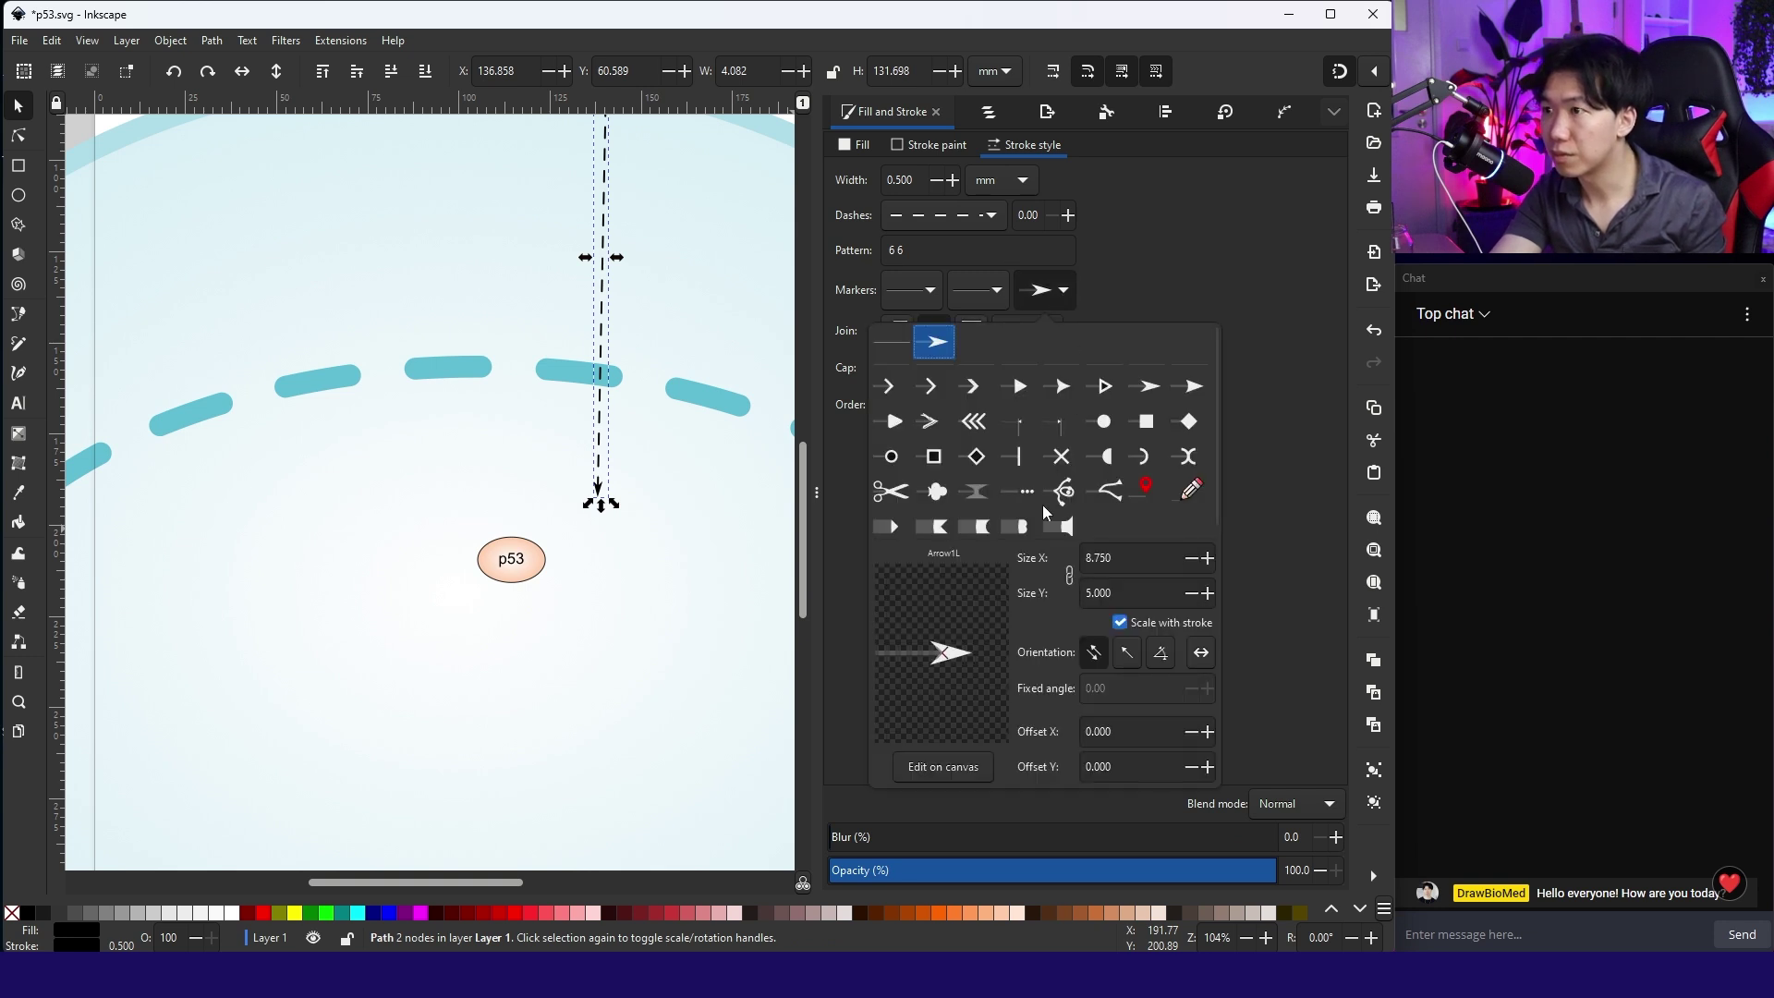
left_click(1205, 559)
left_click(1205, 559)
left_click(1206, 559)
left_click(1206, 558)
left_click(1205, 559)
left_click(1206, 559)
left_click(1206, 559)
left_click(1190, 560)
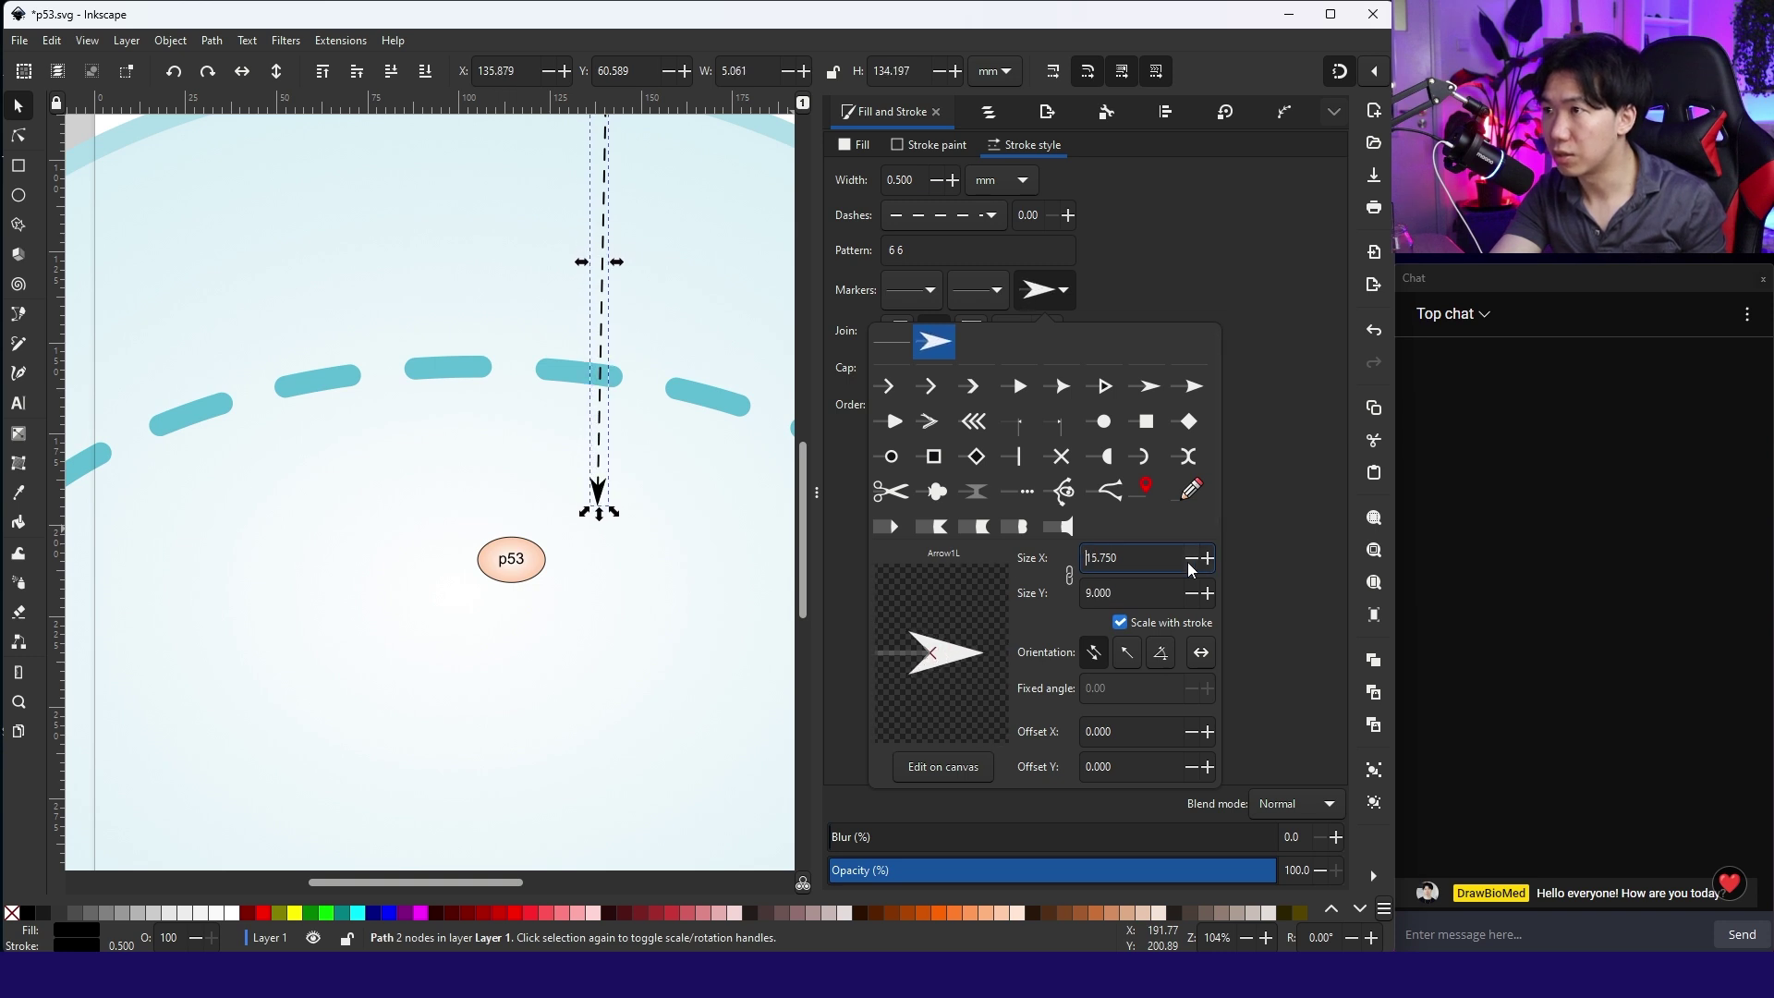
left_click(1208, 558)
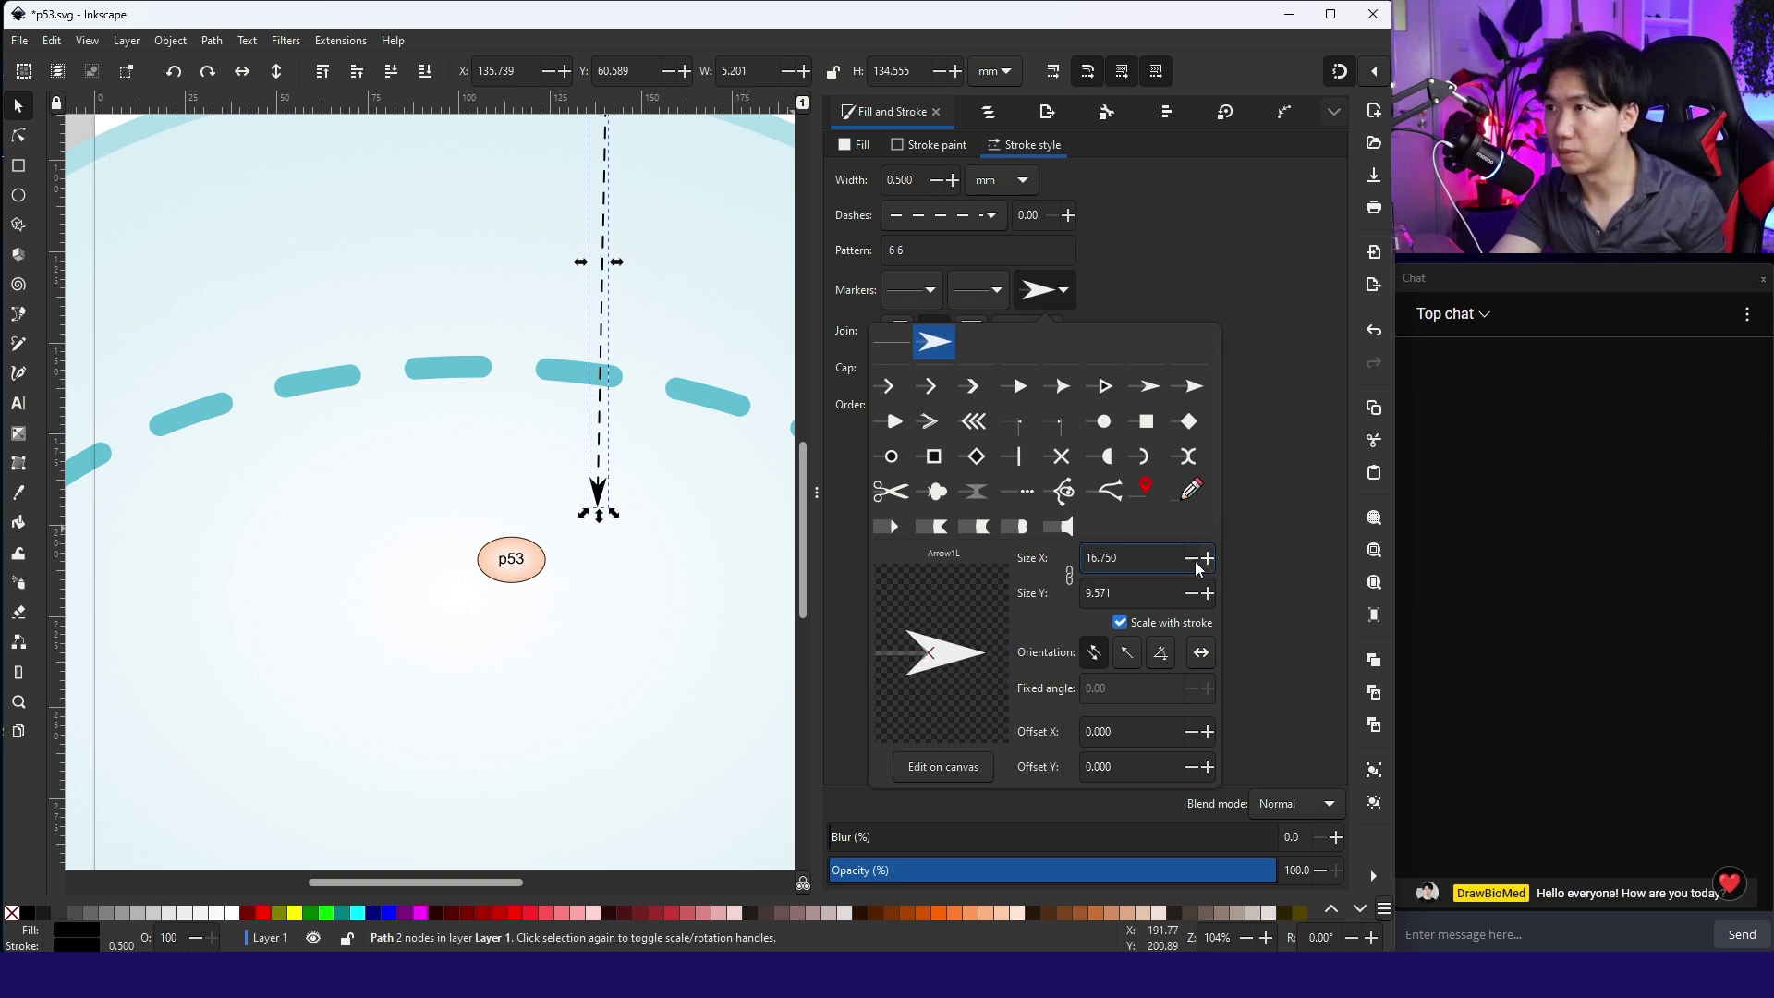
left_click(1190, 561)
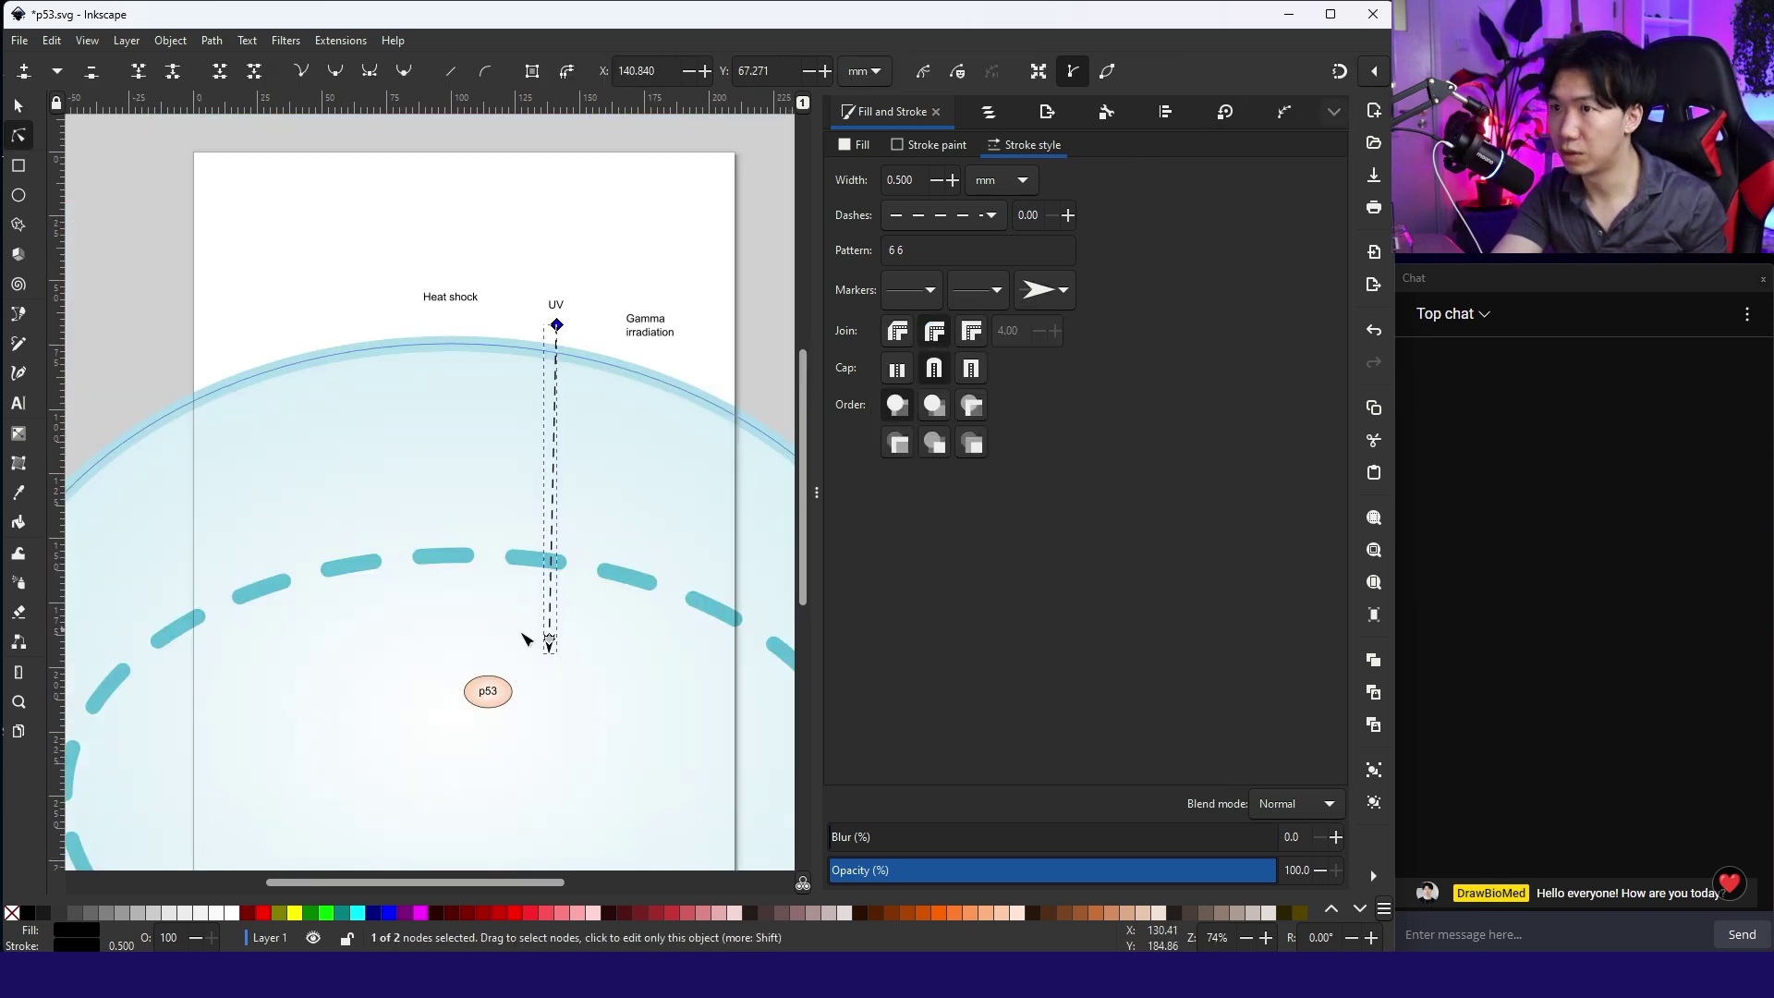
Adjust the dashed arrow's end node so the arrow runs vertically from below the UV label into the nucleus
left_click_drag(548, 639, 554, 635)
key("s")
Place a "DNA damage" label below the UV arrowhead and move the p53 group to the left of it
left_click(560, 306)
left_click(557, 310)
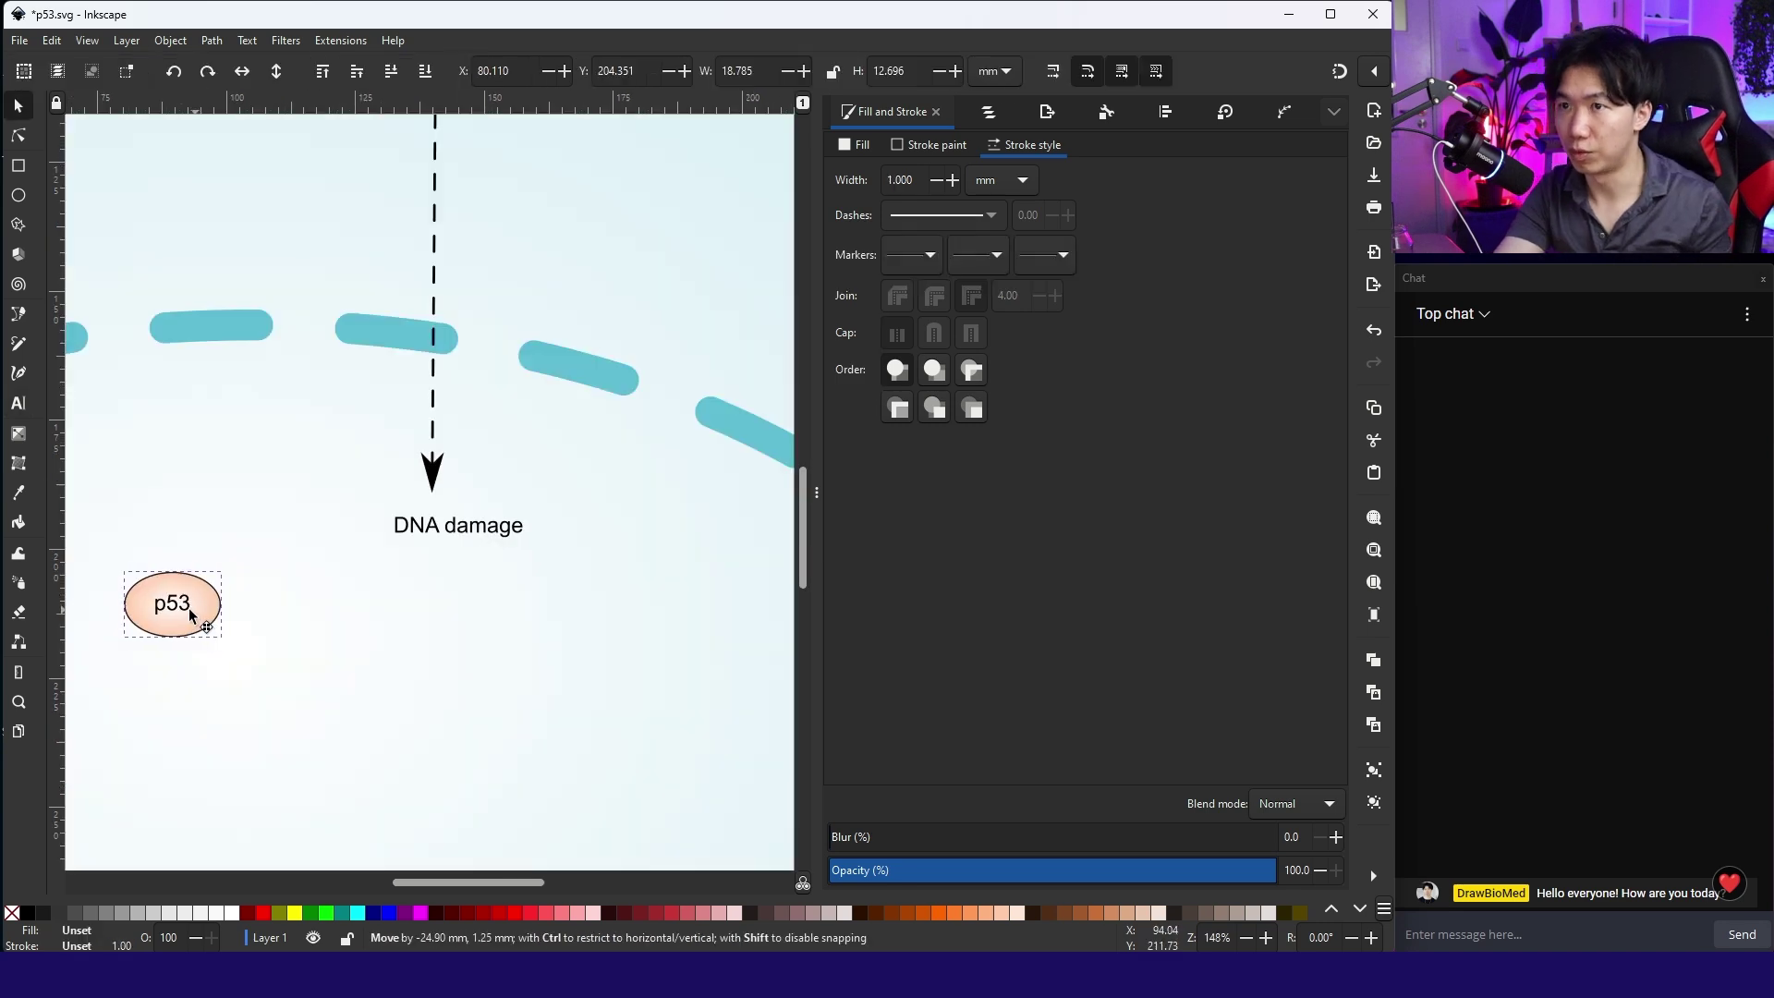
left_click(188, 607)
scroll(187, 606, "down", 2)
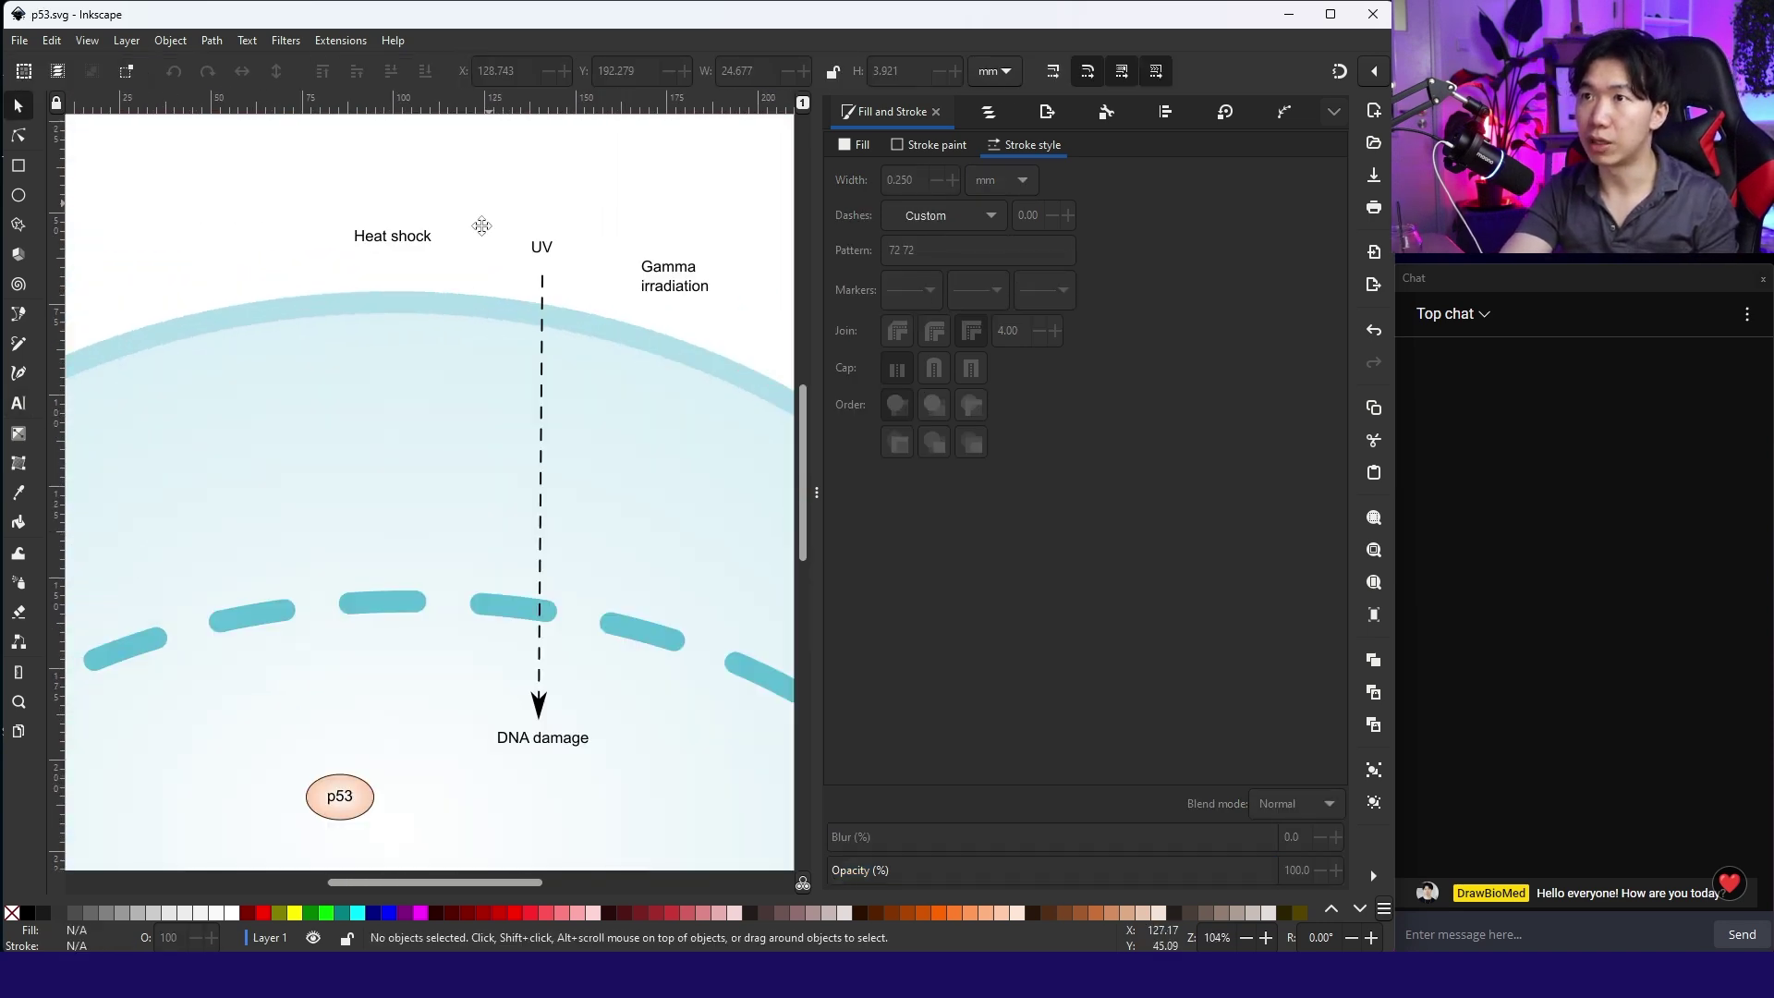
Show the page grid on the canvas
scroll(480, 277, "up", 5)
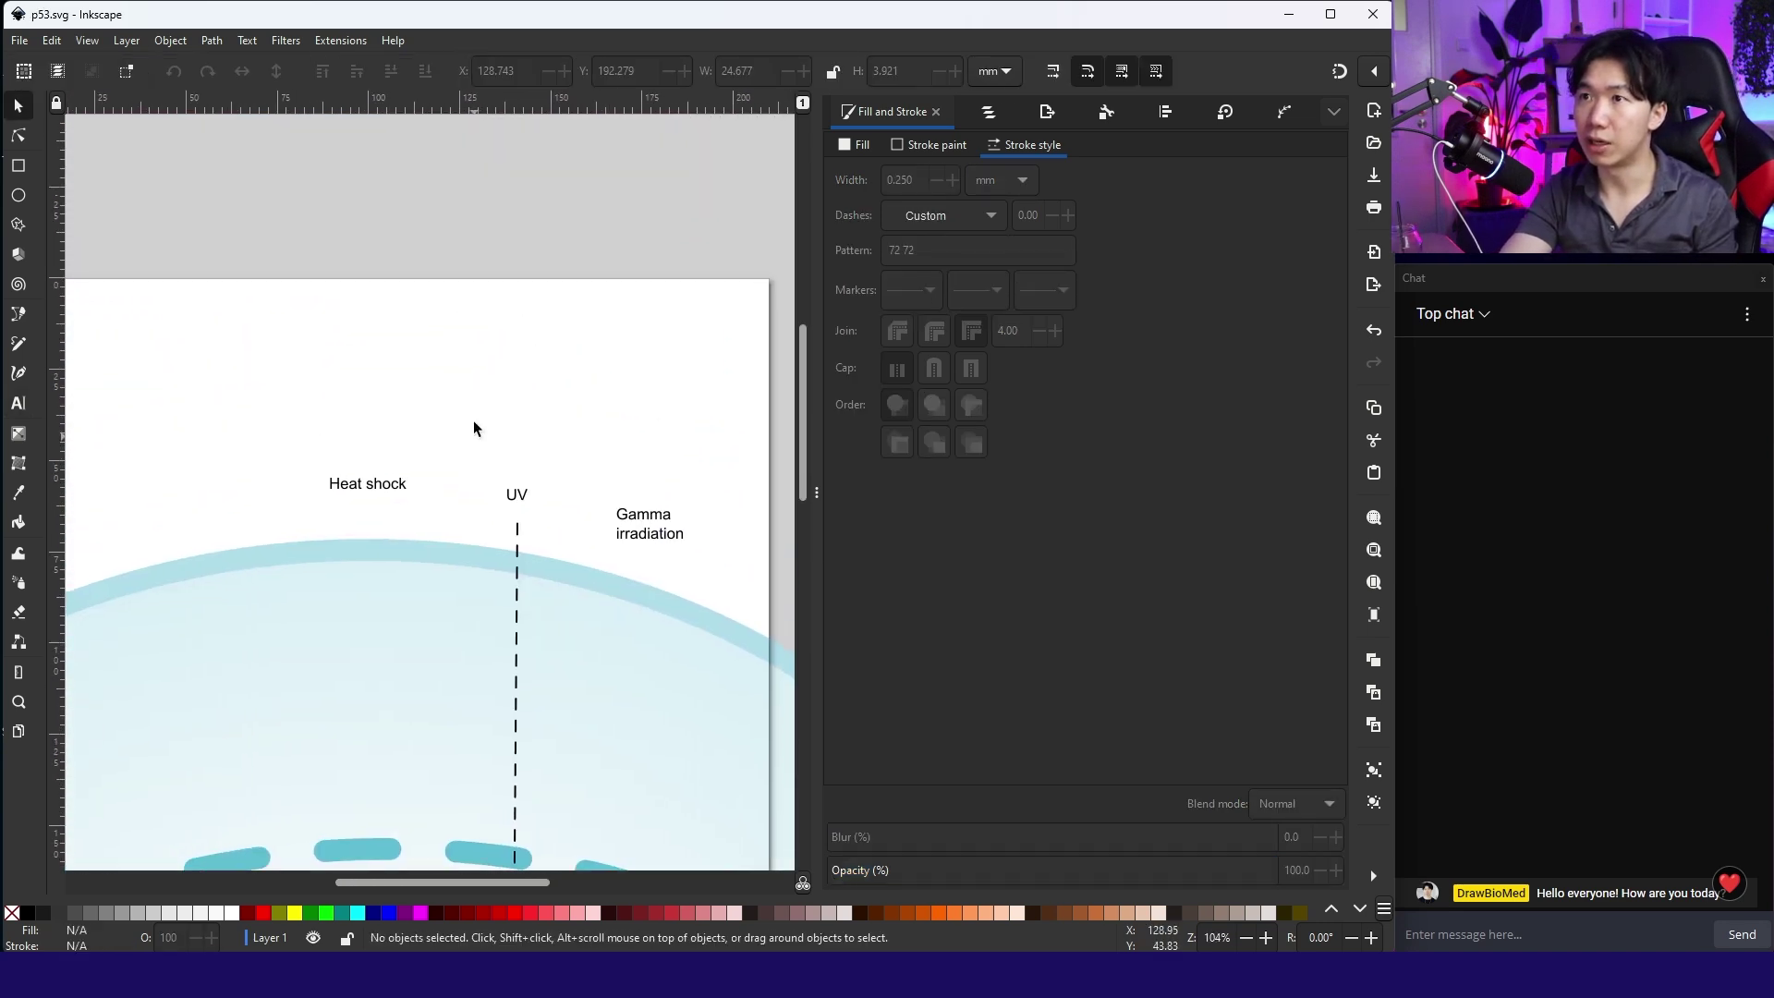
left_click(18, 166)
left_click(92, 41)
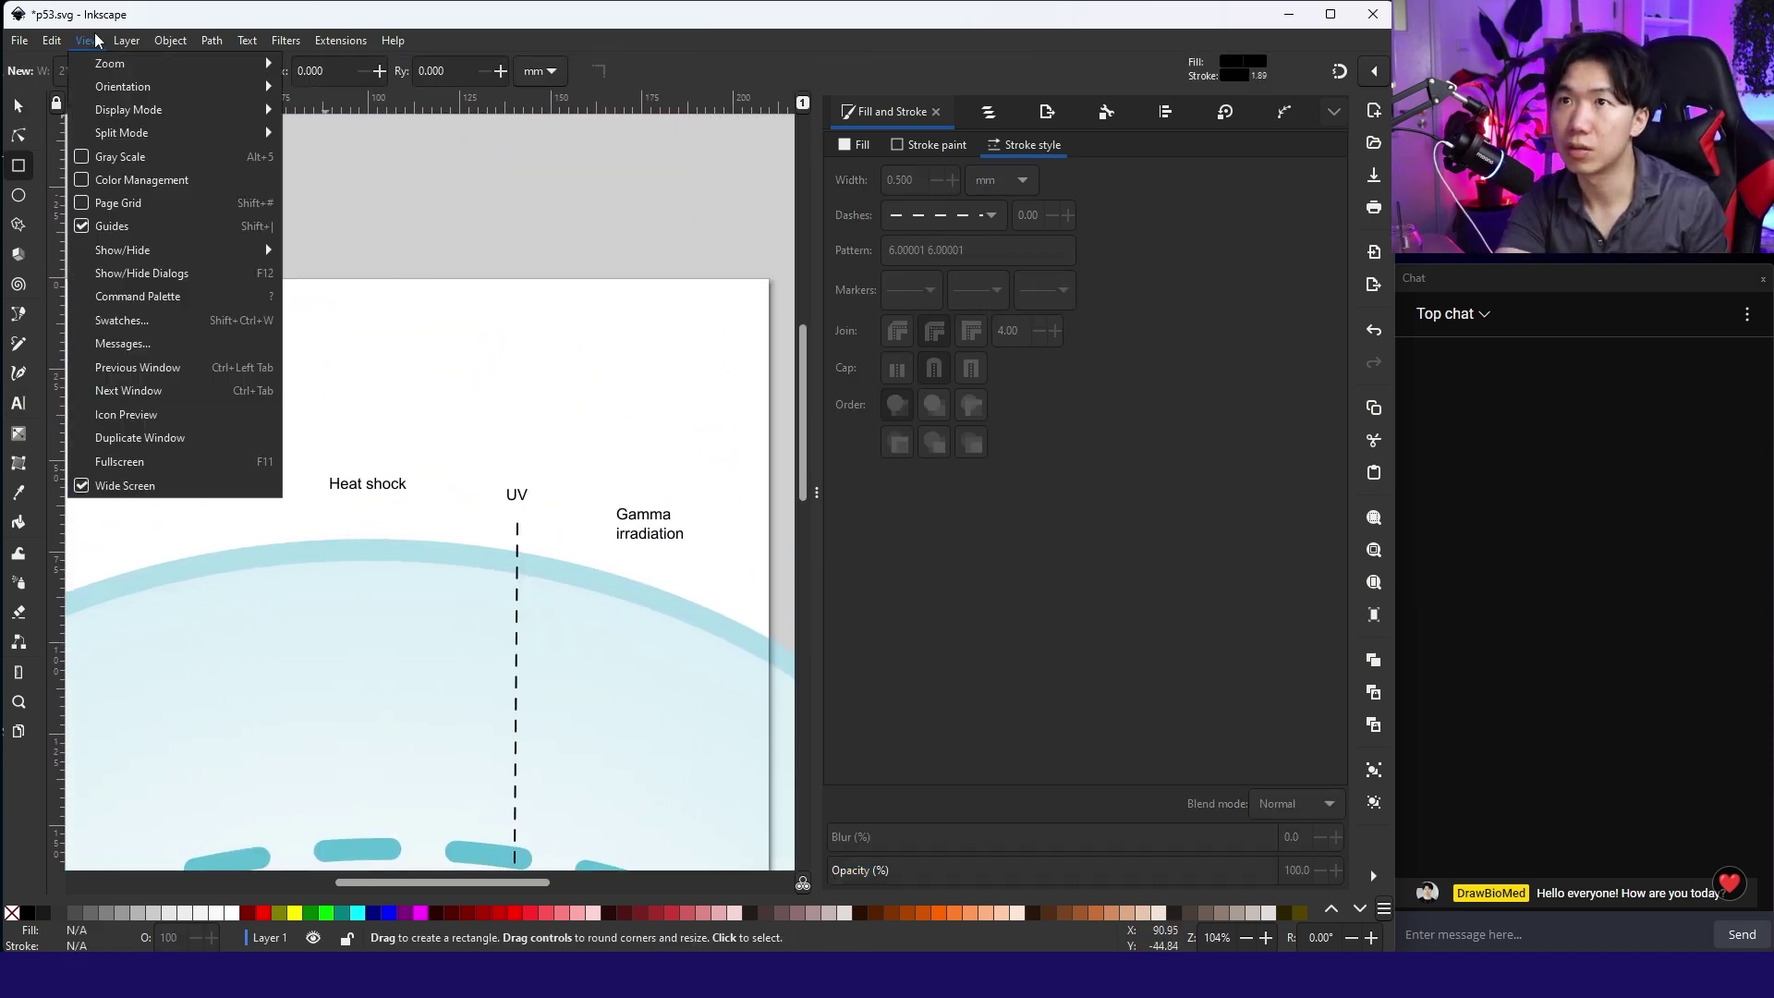
left_click(124, 201)
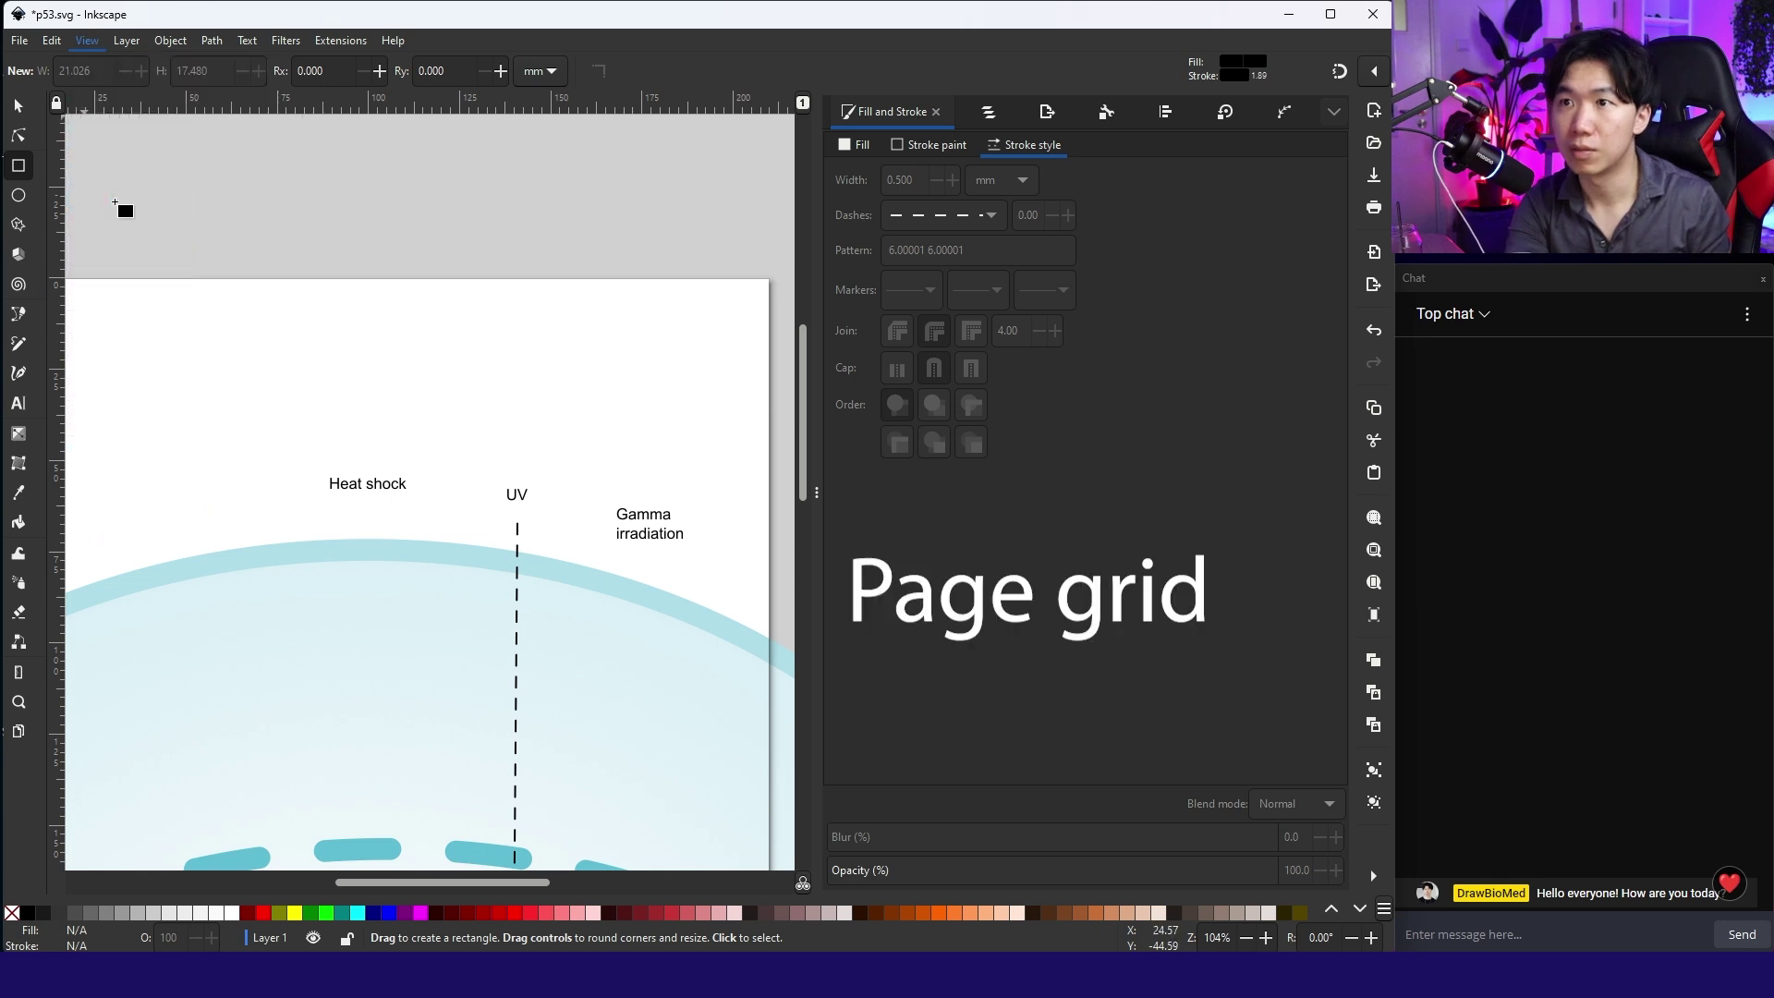
Draw a closed slanted parallelogram on grid intersections in the white area above the UV label, with black fill and no stroke
scroll(538, 333, "up", 3, "ctrl")
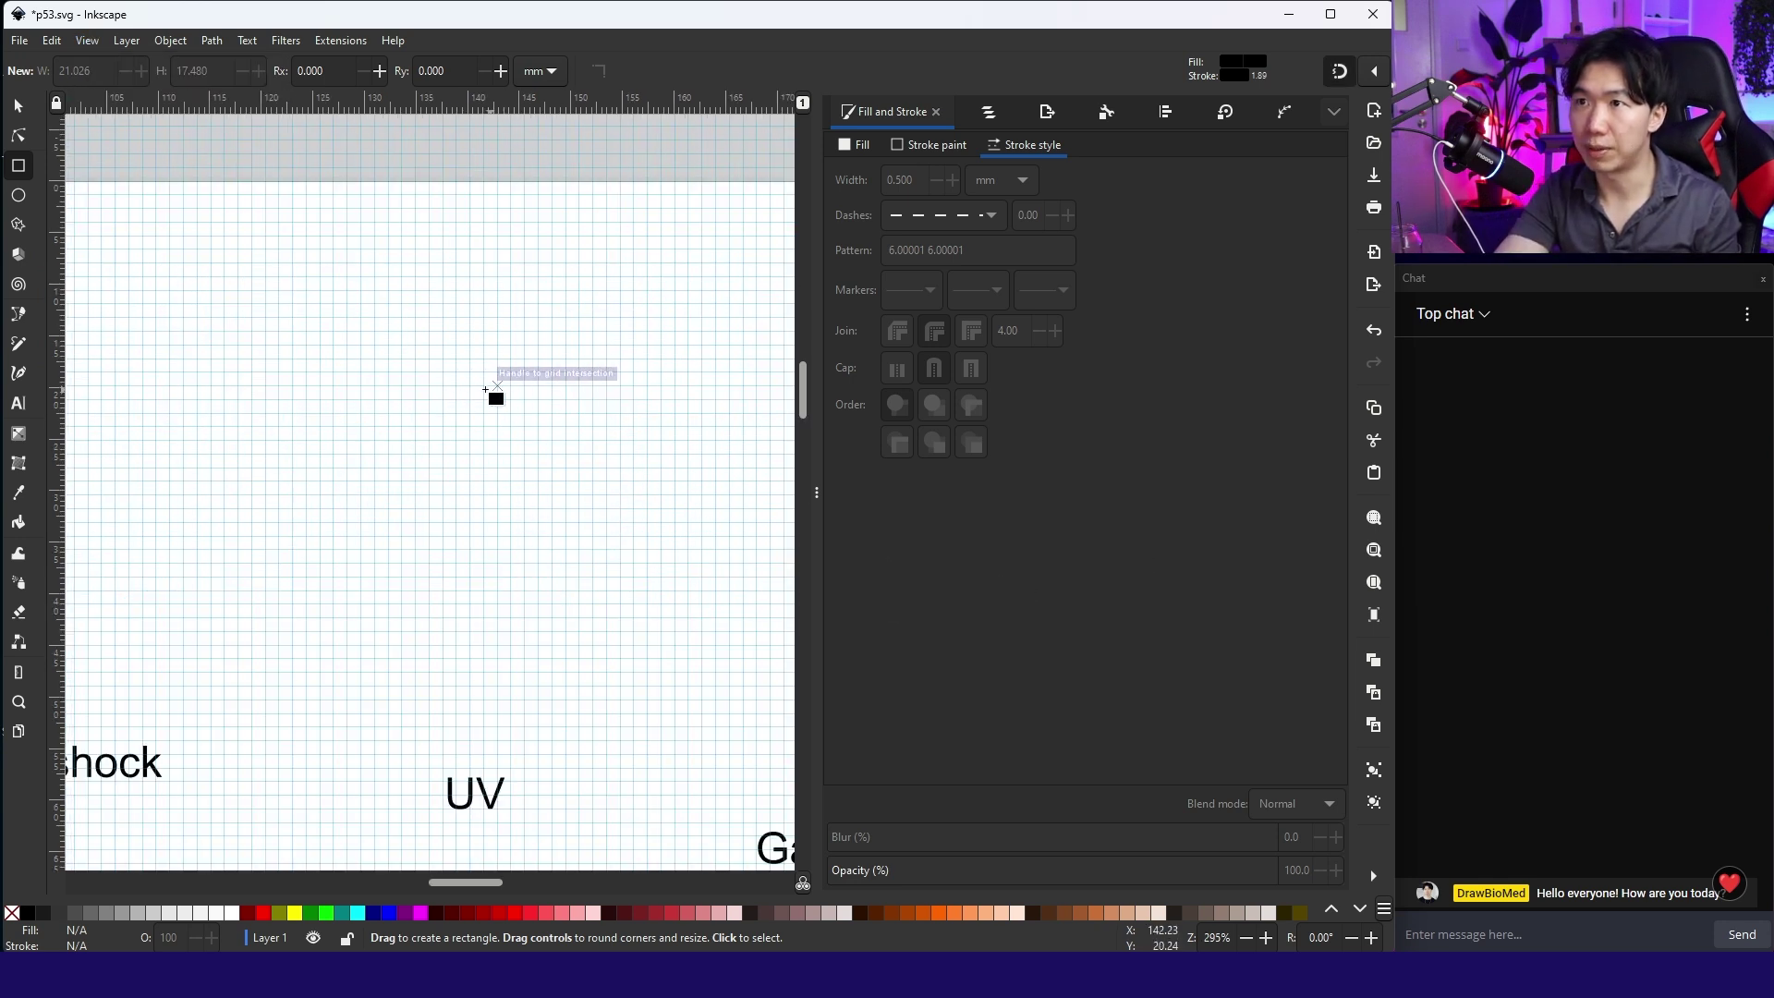
left_click(16, 316)
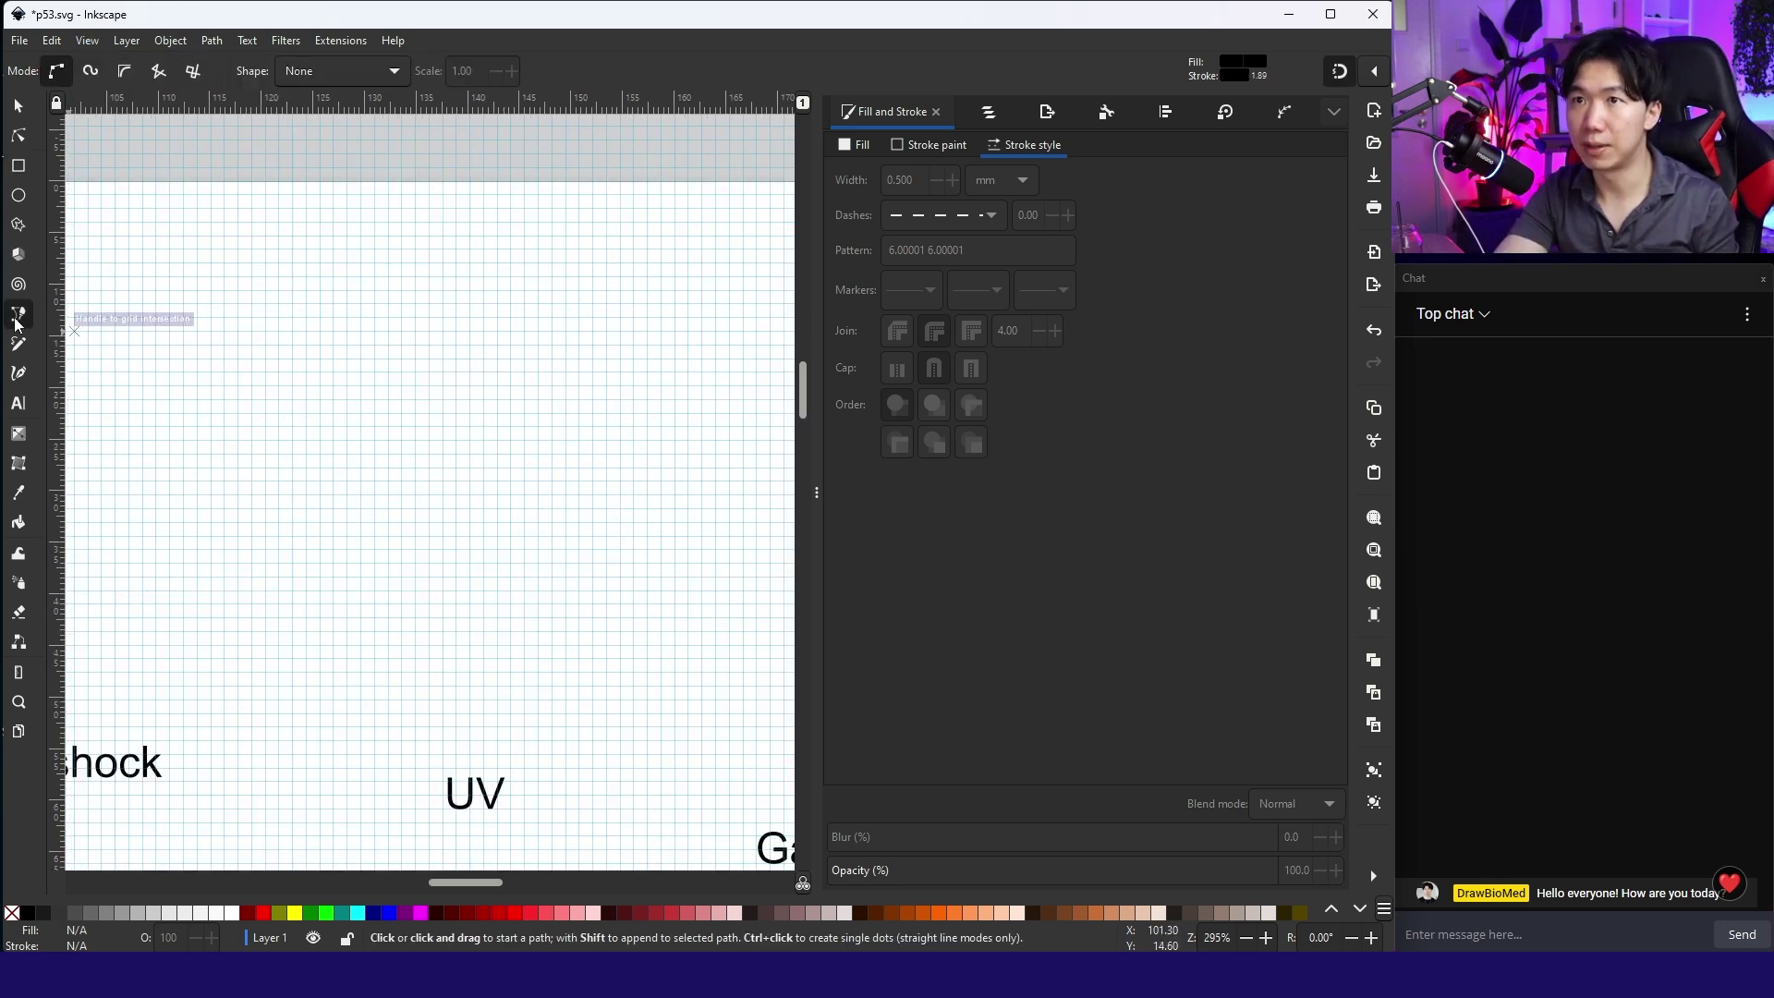
left_click(428, 372)
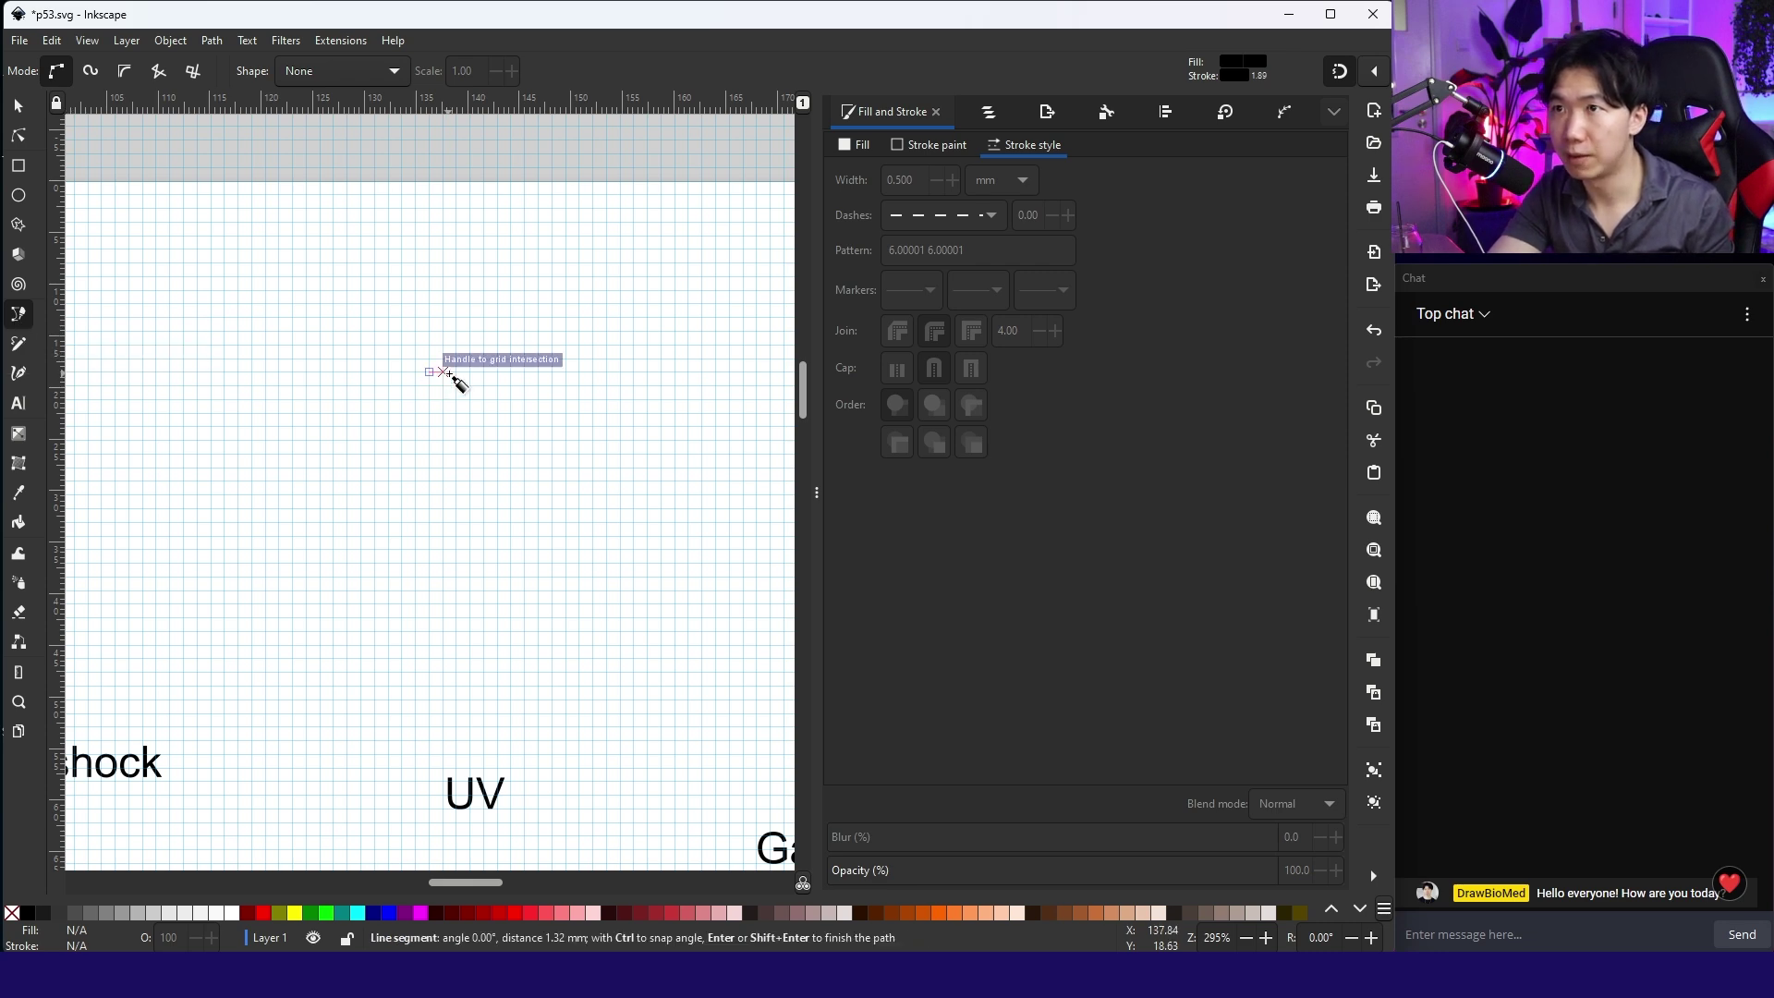
left_click(455, 372)
left_click(497, 453)
left_click(470, 454)
left_click(428, 373)
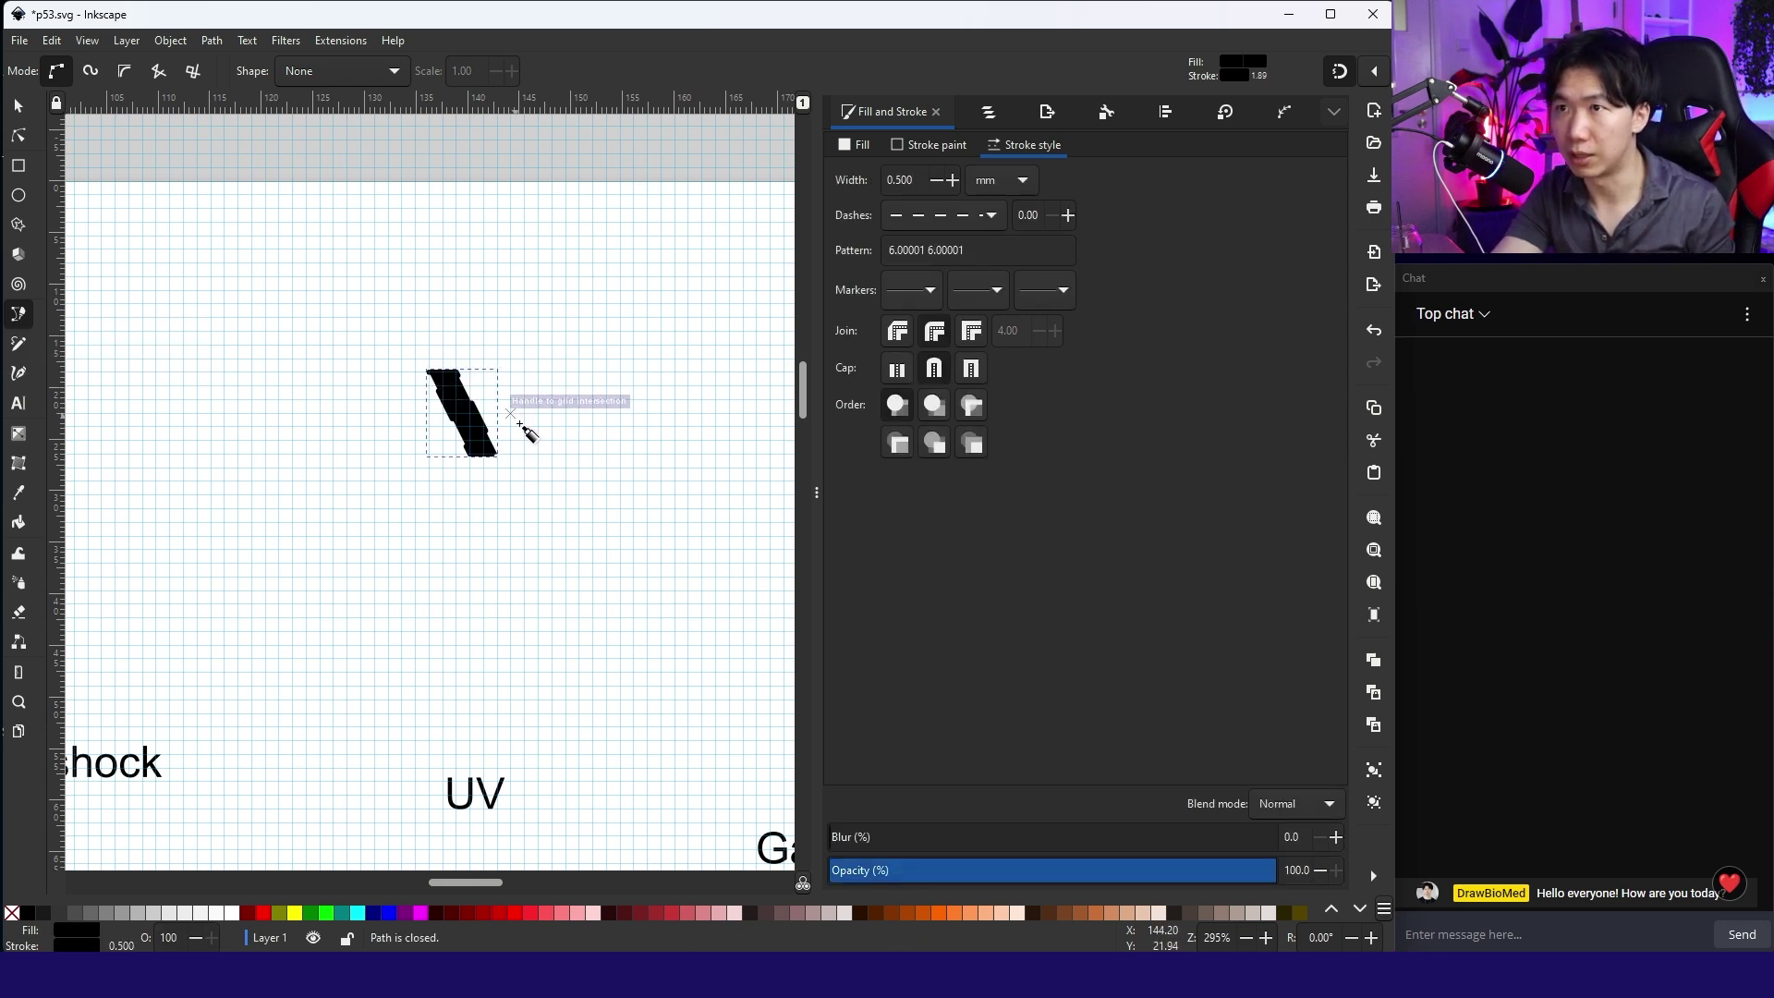
left_click(12, 913, "shift")
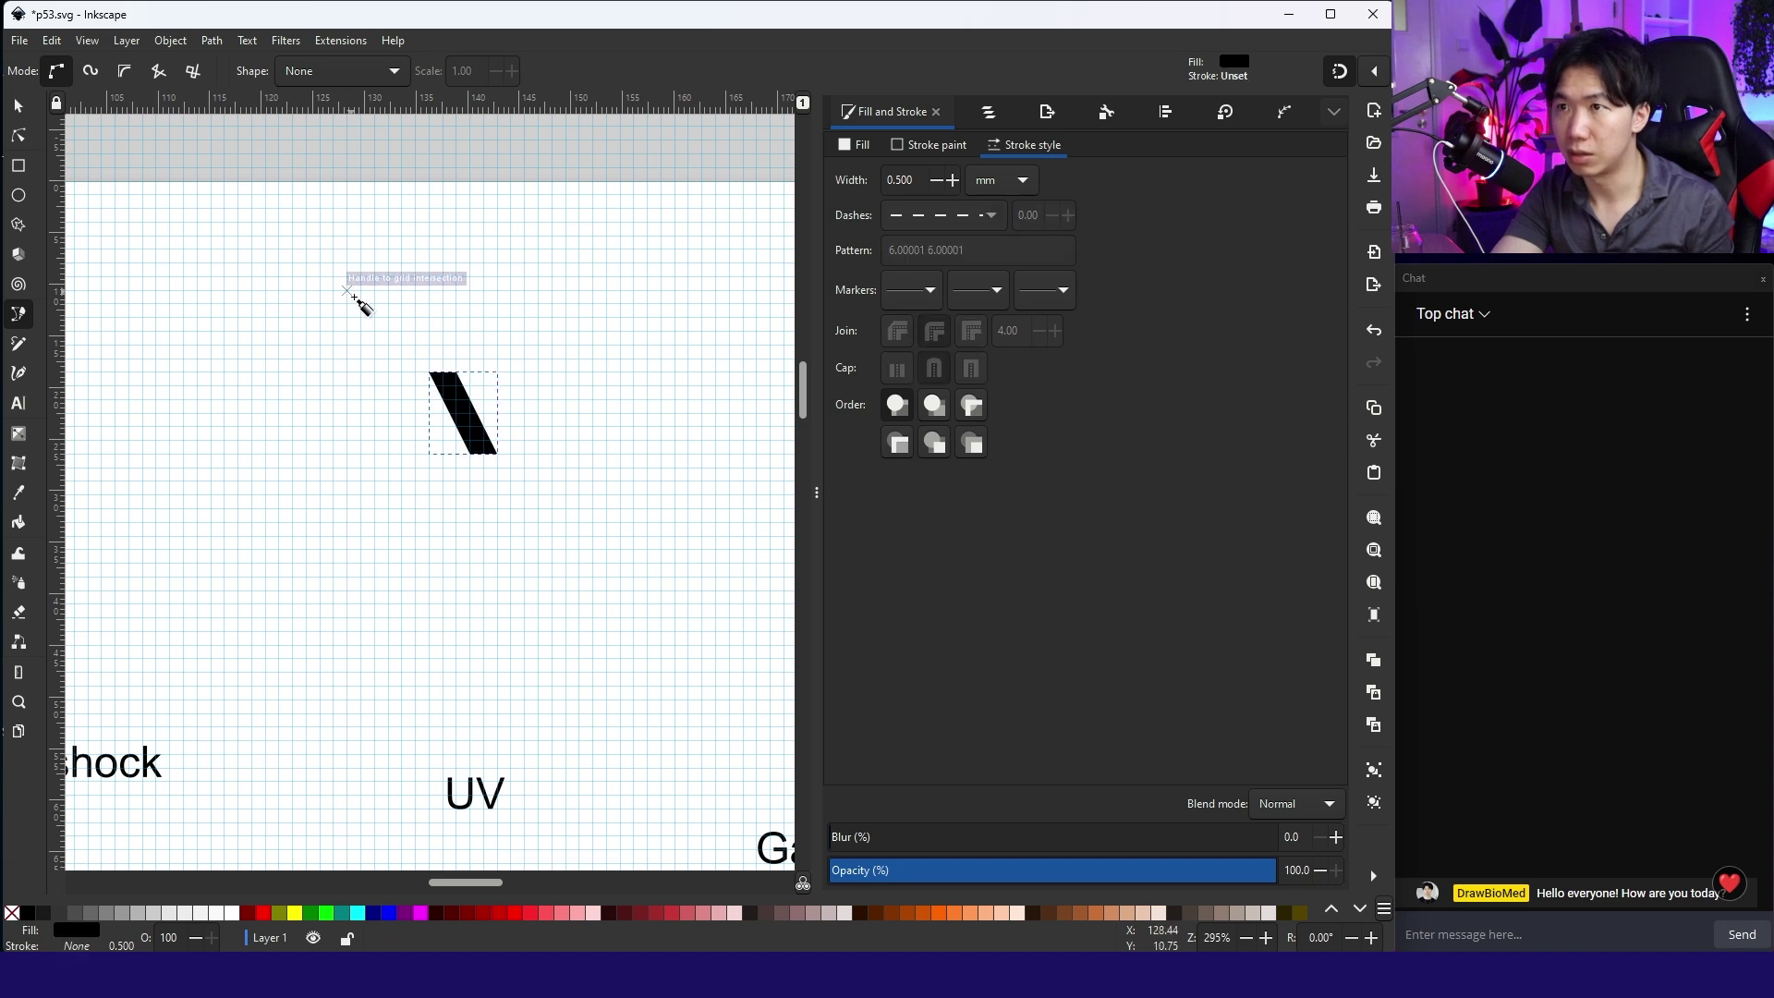
Convert the black parallelogram's two right-hand corner nodes to smooth nodes
scroll(379, 338, "up", 4)
left_click(19, 136)
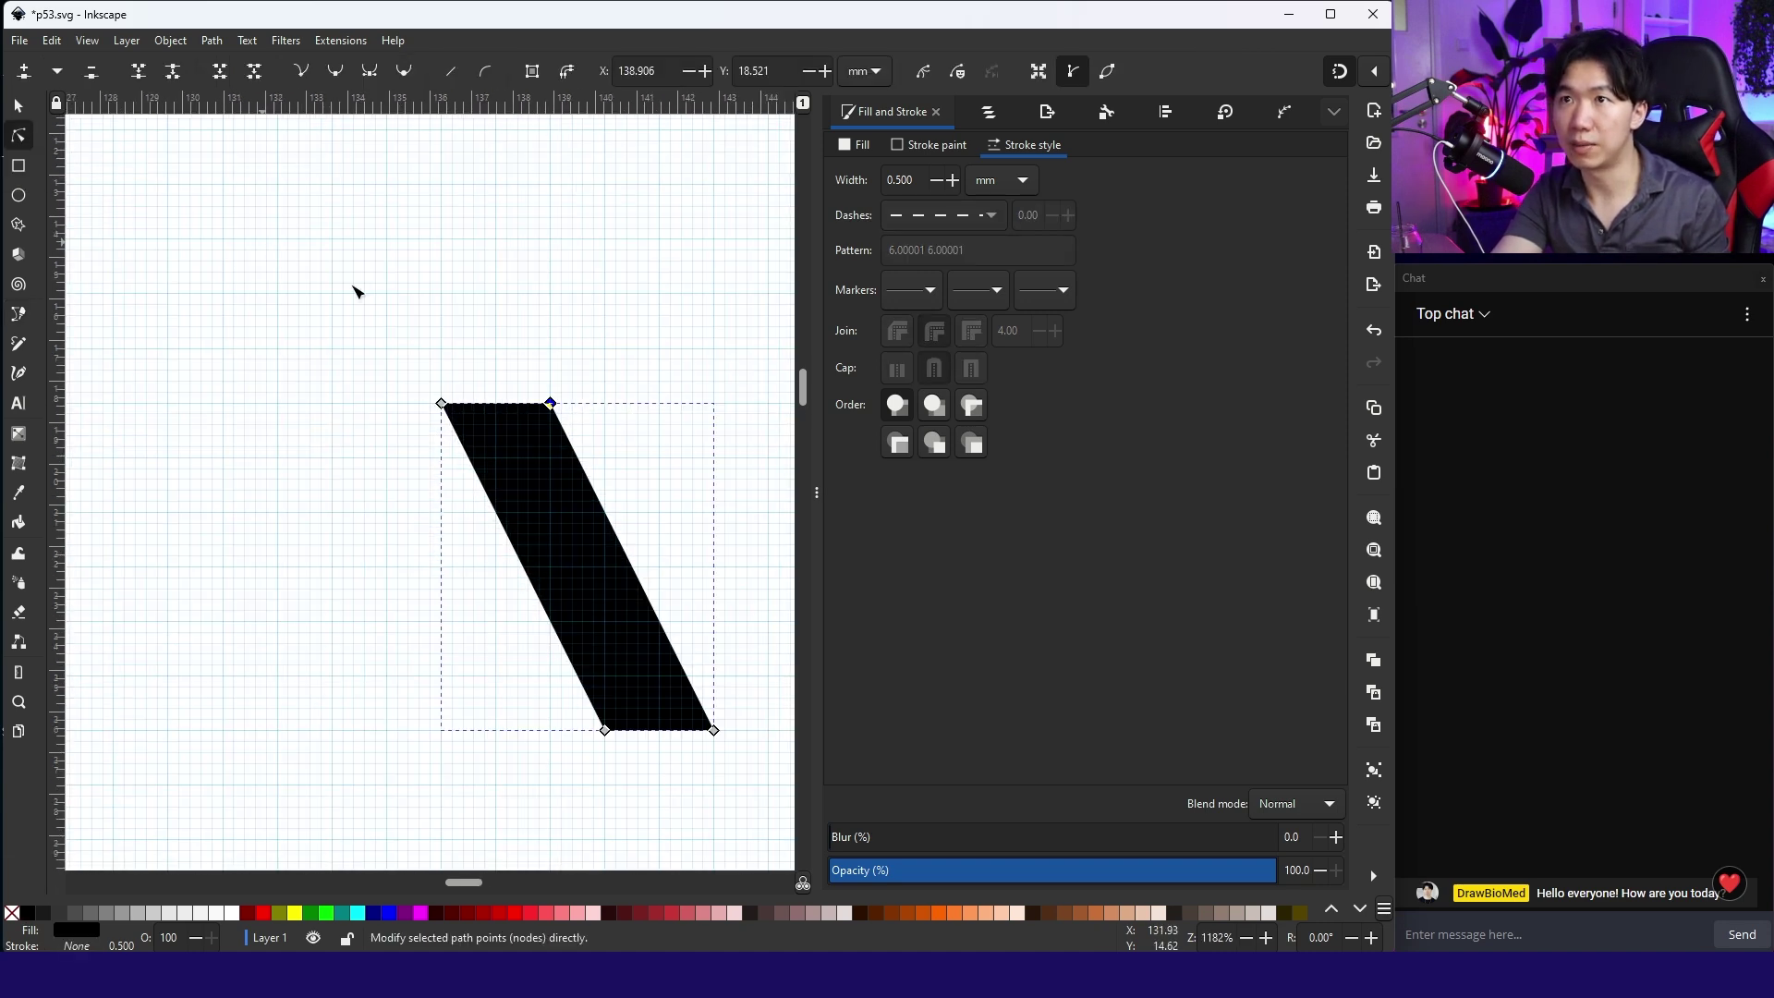
left_click_drag(488, 348, 579, 453)
left_click(335, 76)
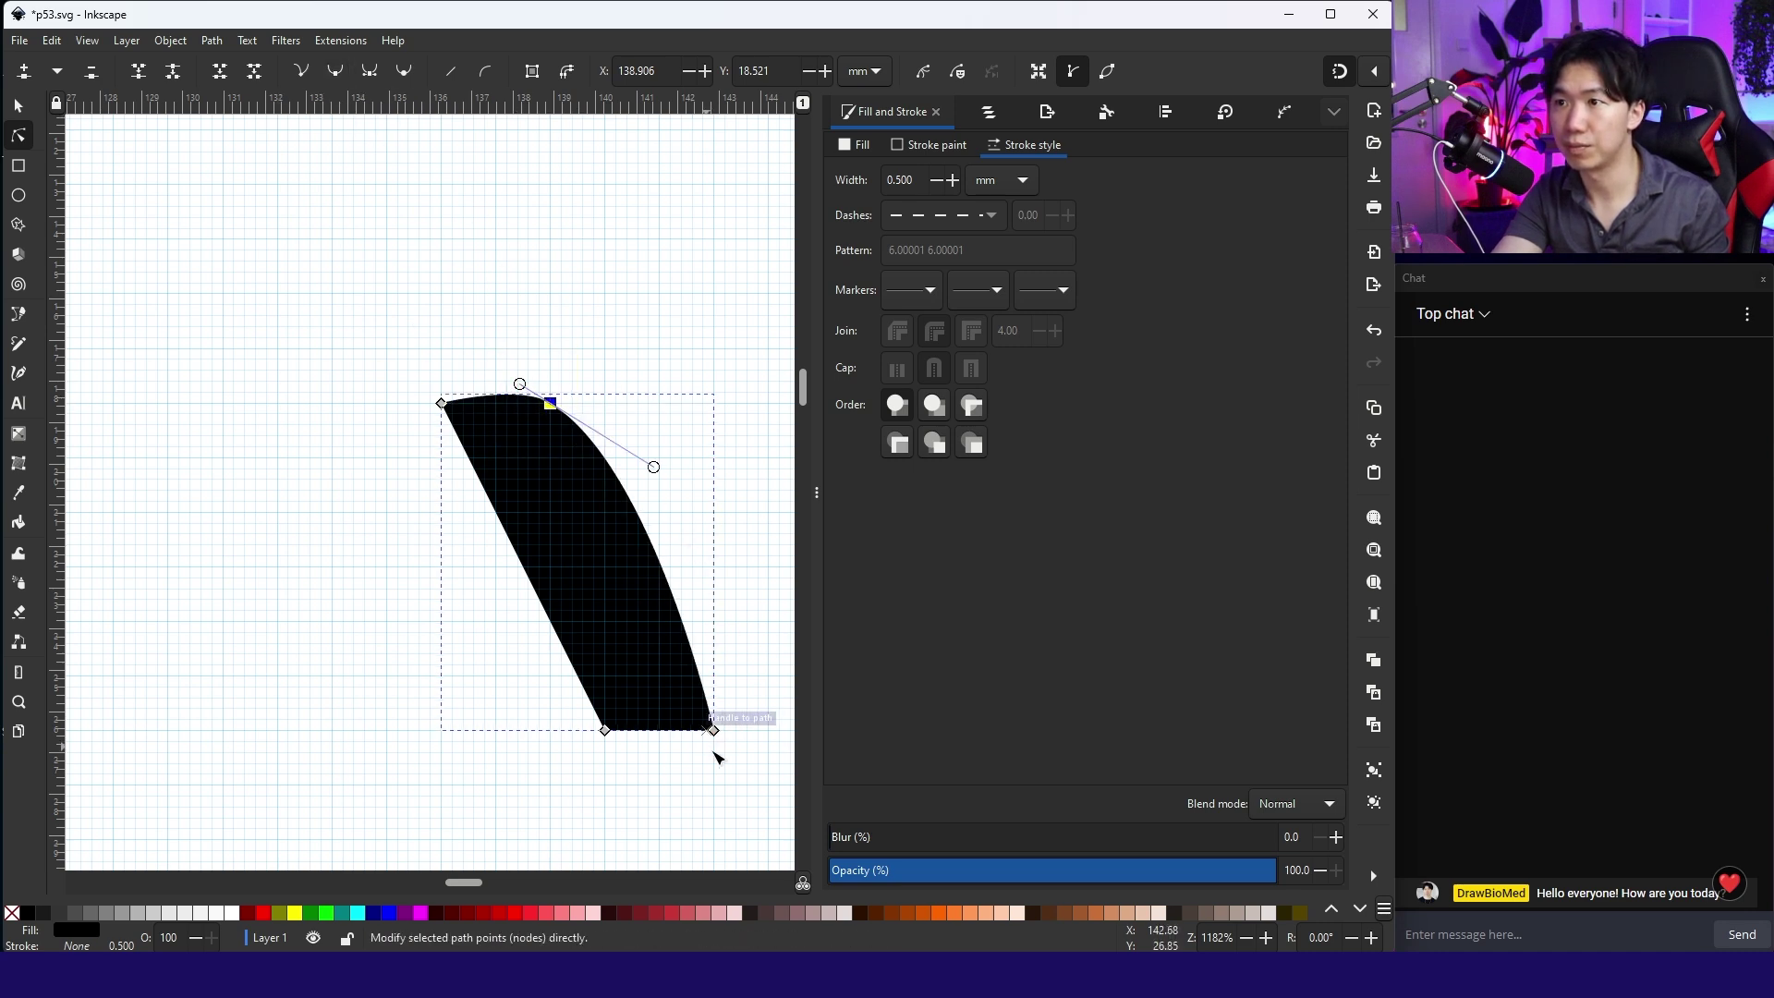
left_click_drag(735, 763, 661, 719)
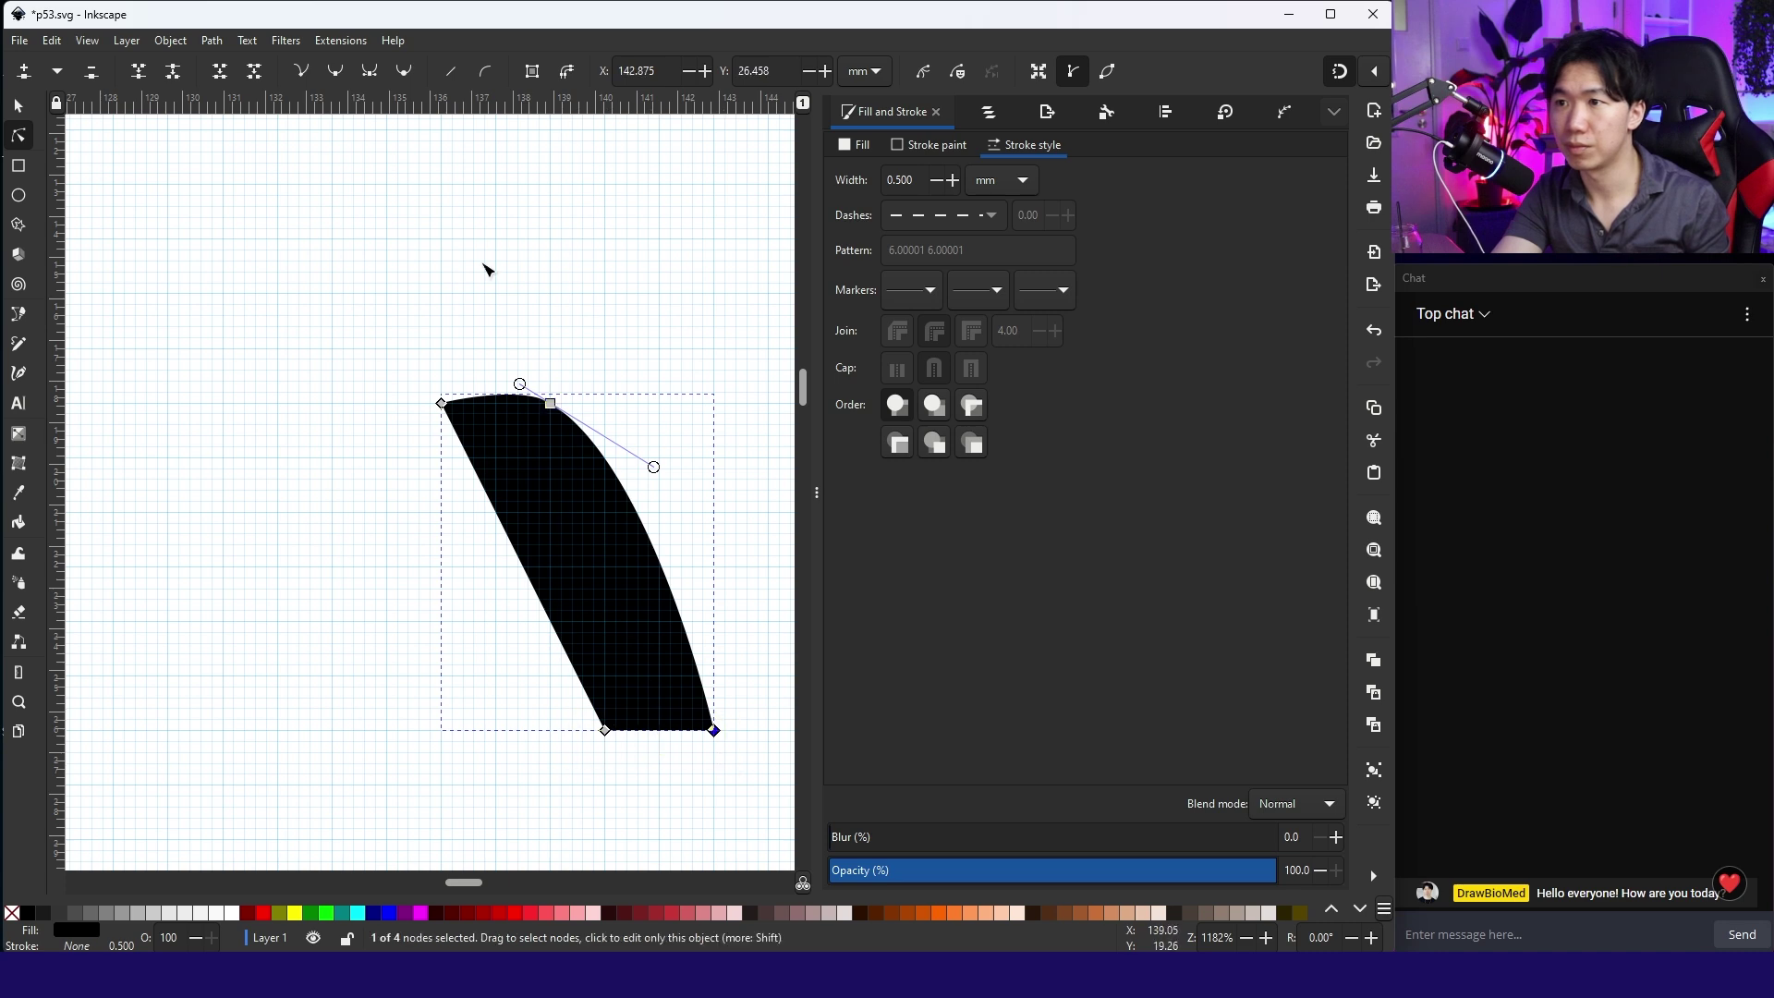
left_click(343, 76)
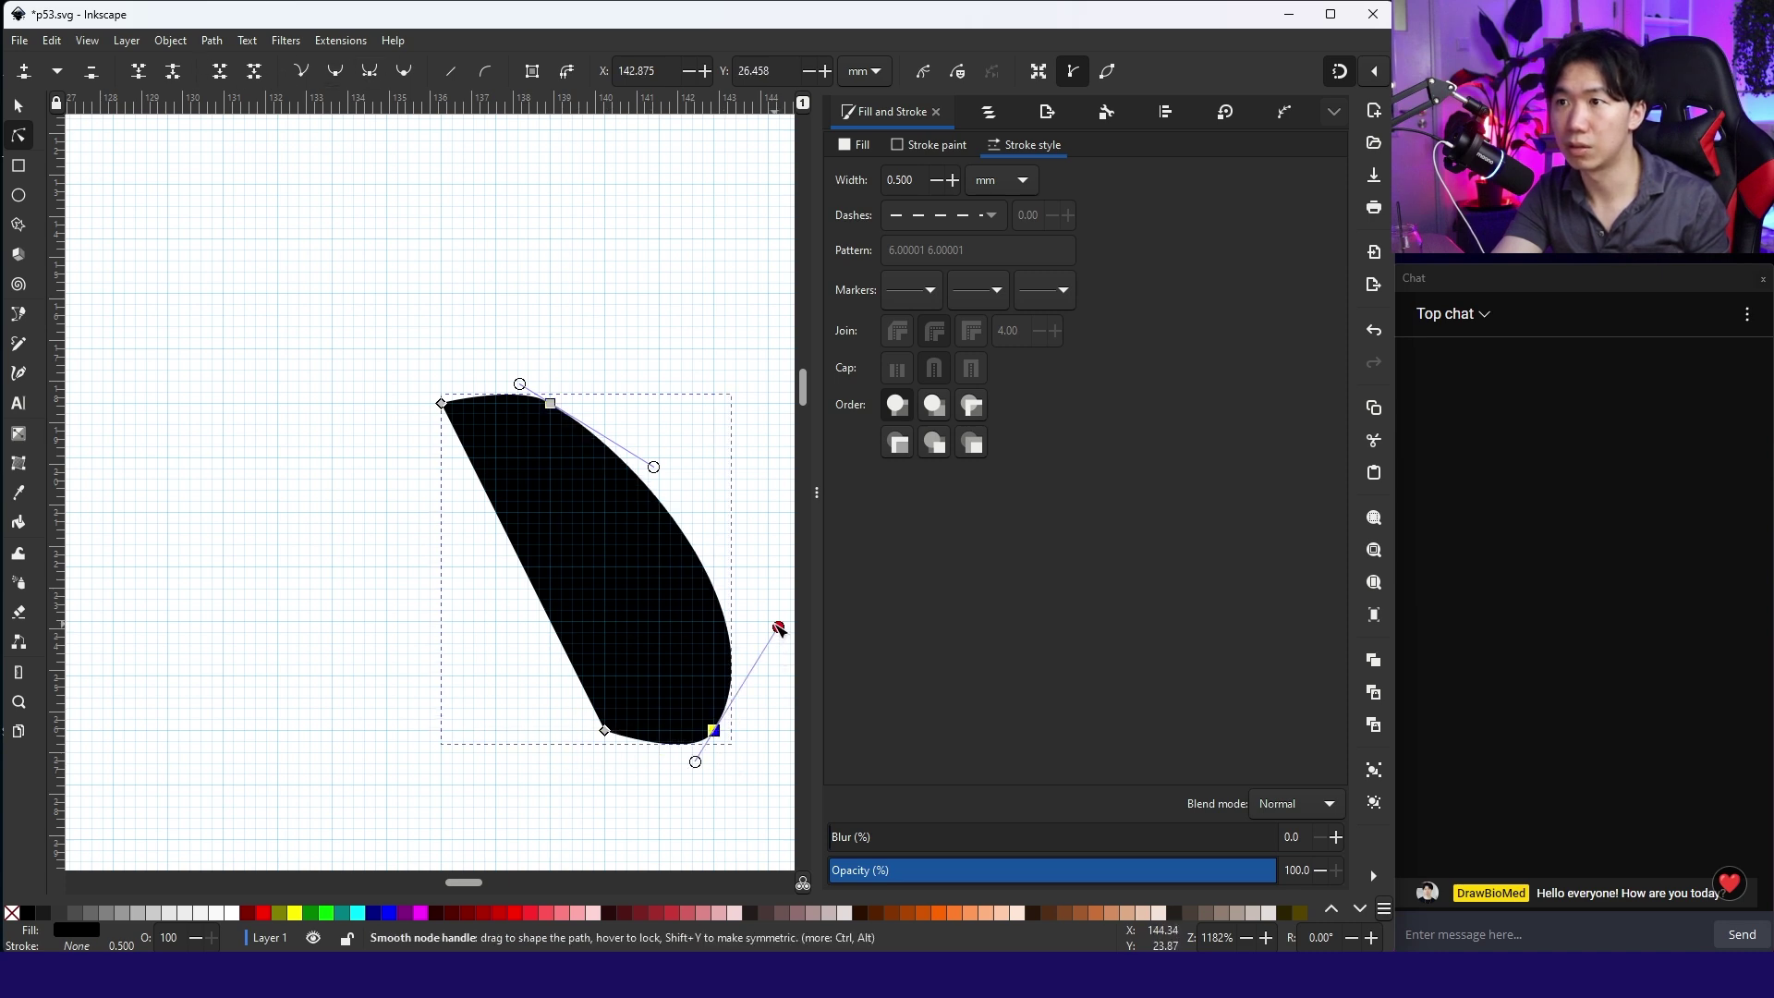
Extend horizontal curve handles from the lower-right corner and the two left-hand corners to bend the parallelogram into an S-shaped band
left_click_drag(744, 625, 661, 714)
scroll(665, 731, "up", 3)
scroll(659, 713, "down", 3)
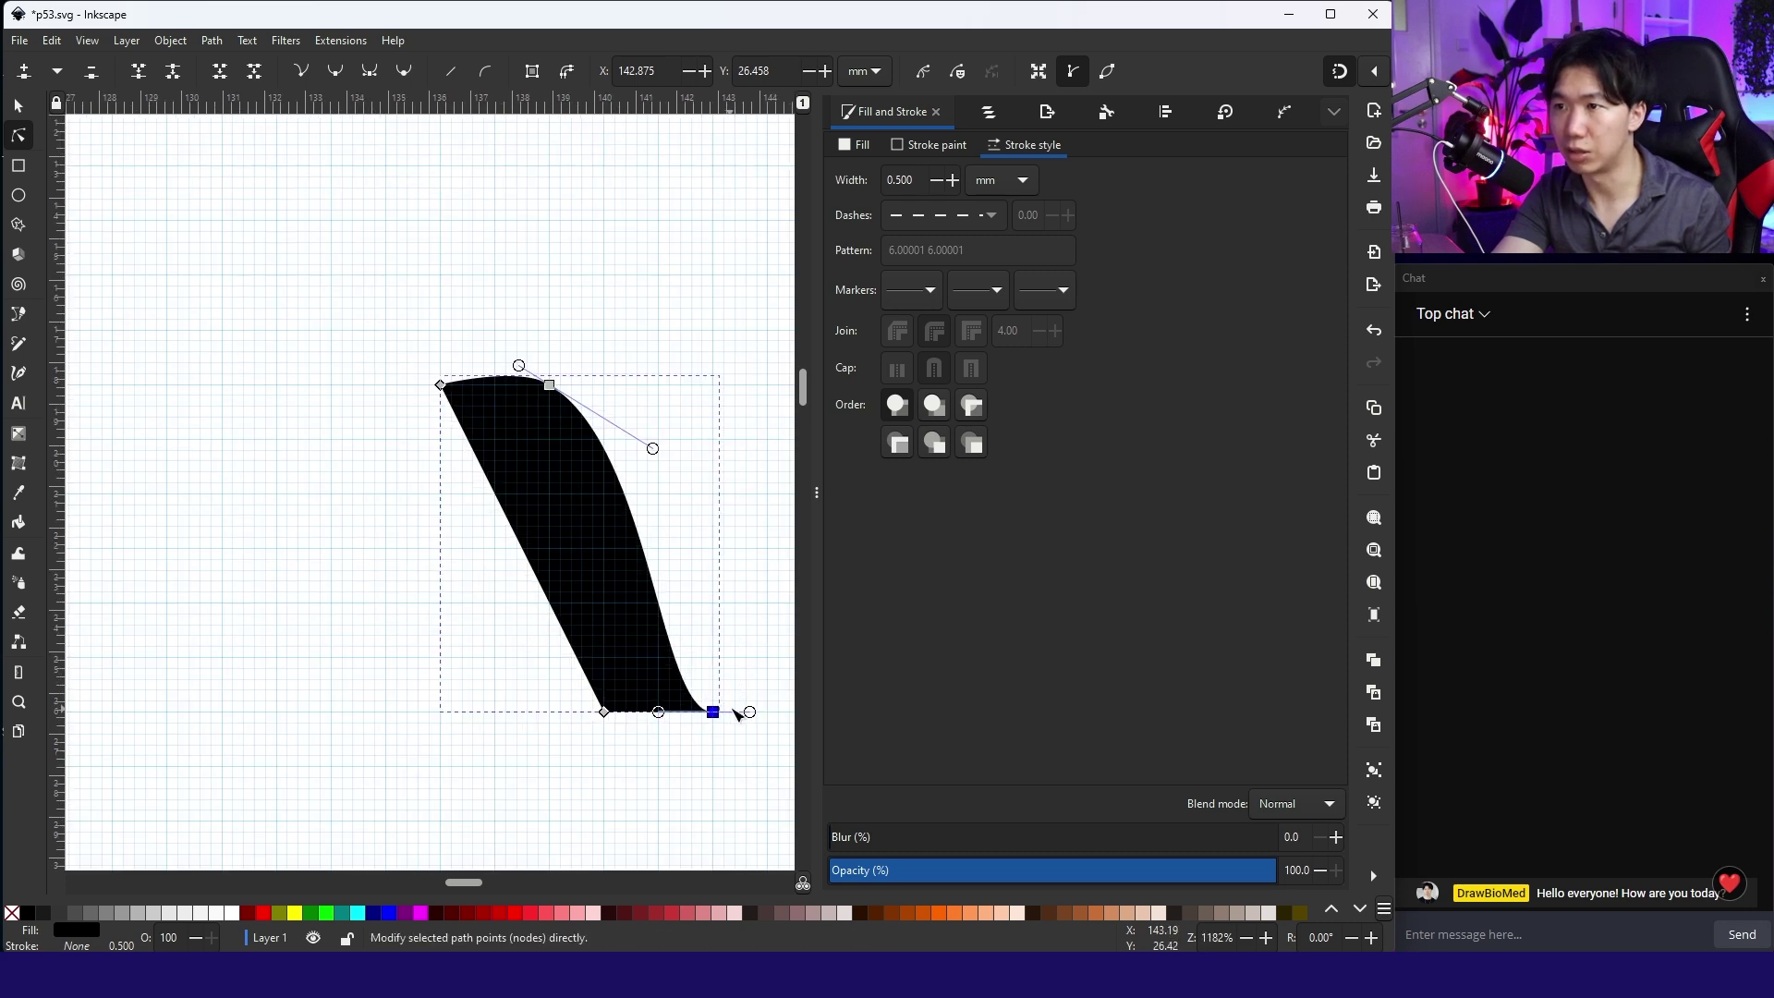
left_click_drag(605, 712, 549, 711)
left_click_drag(441, 385, 506, 386)
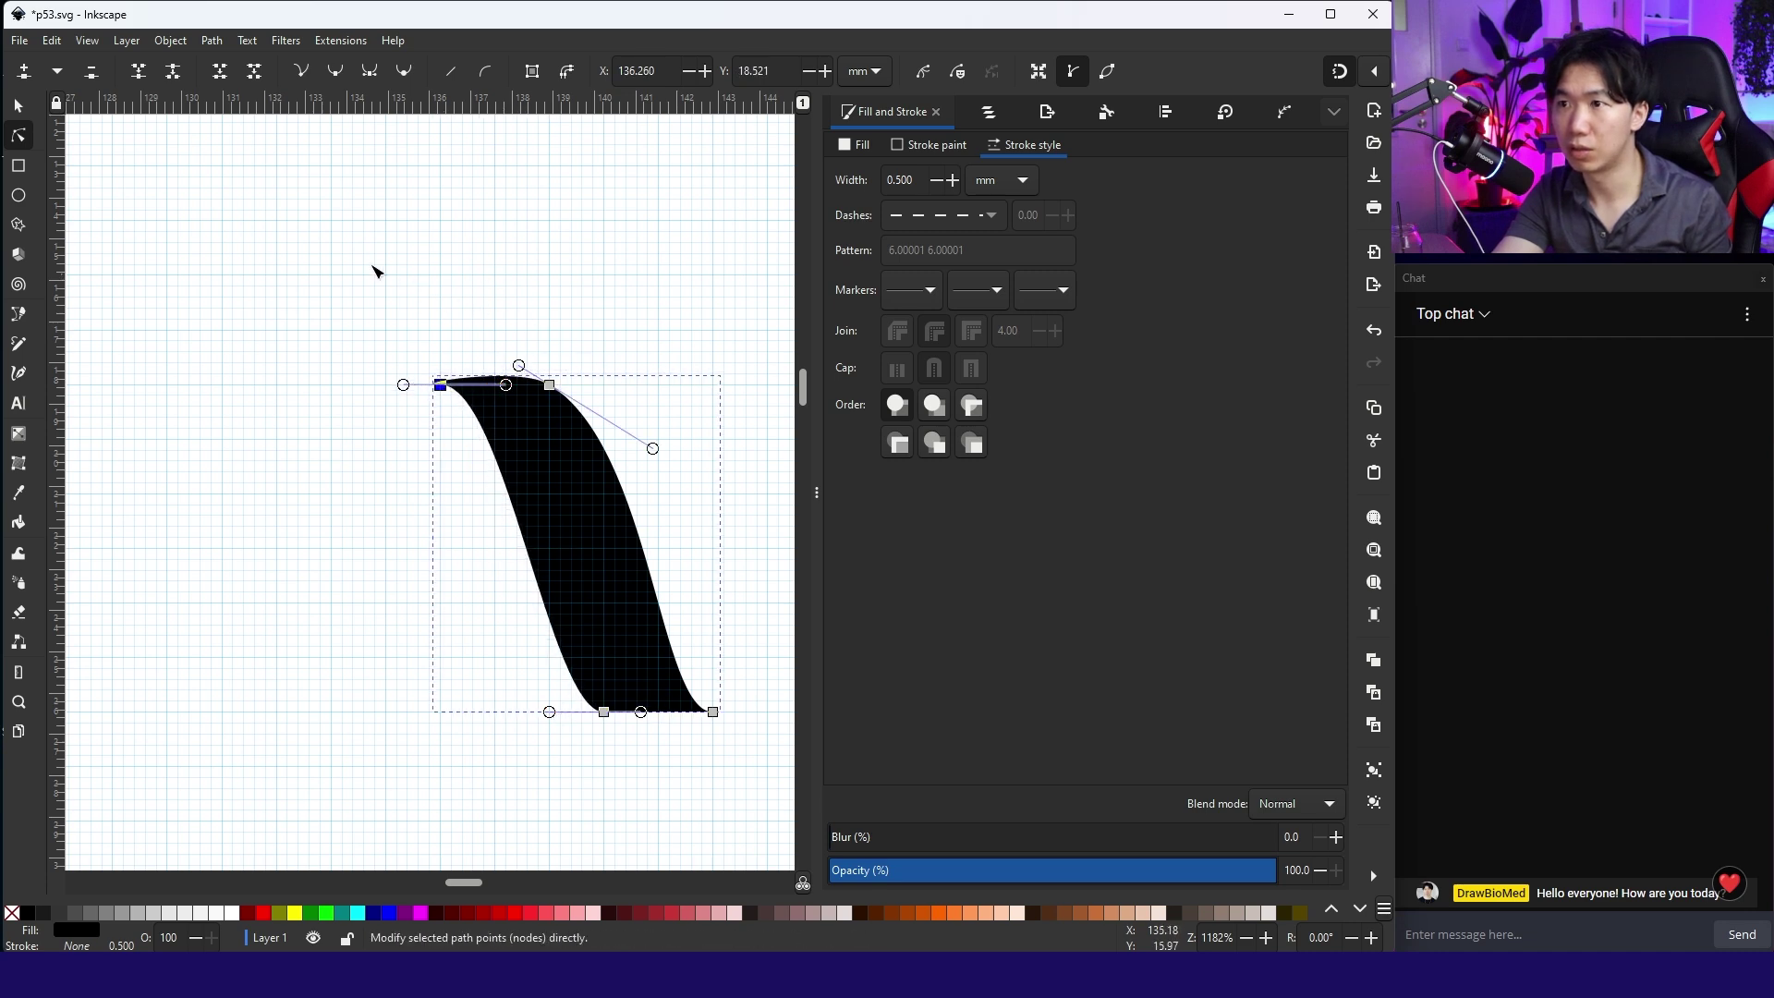
left_click(20, 105)
left_click(356, 301)
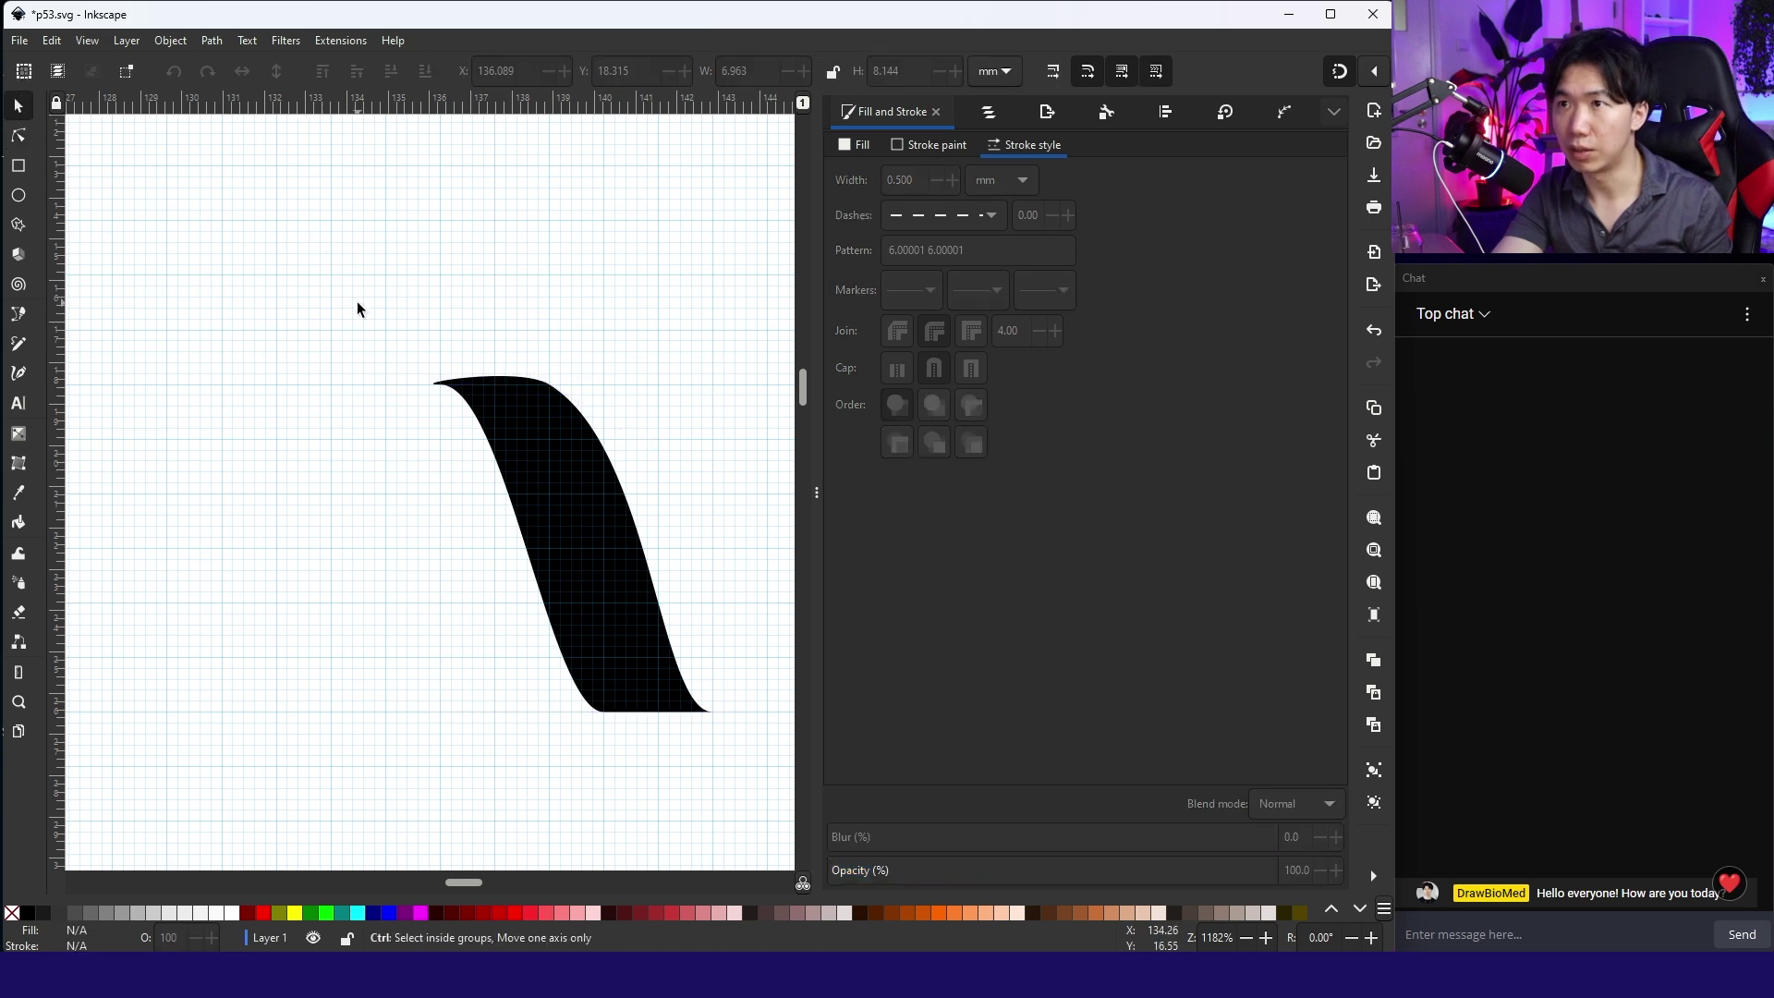
Refine the band's corner nodes and handles so its top and bottom edges are flat and both sides curve alike
scroll(357, 301, "down", 3)
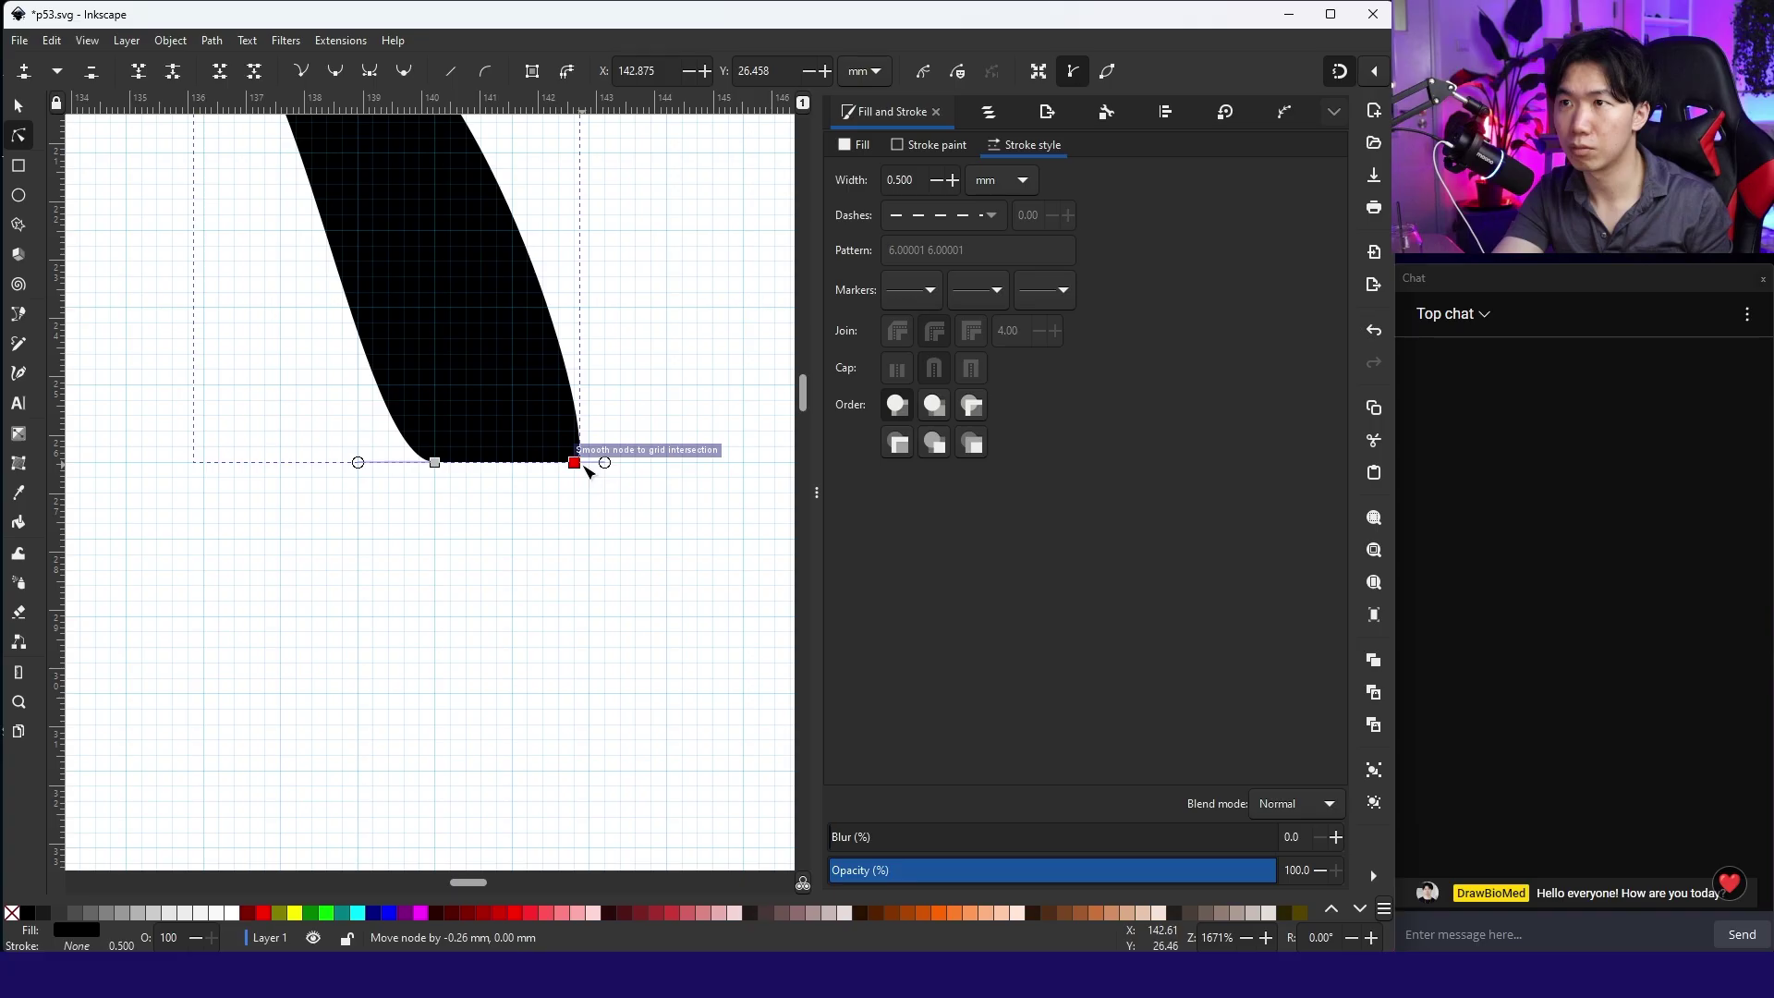
left_click_drag(585, 470, 599, 471)
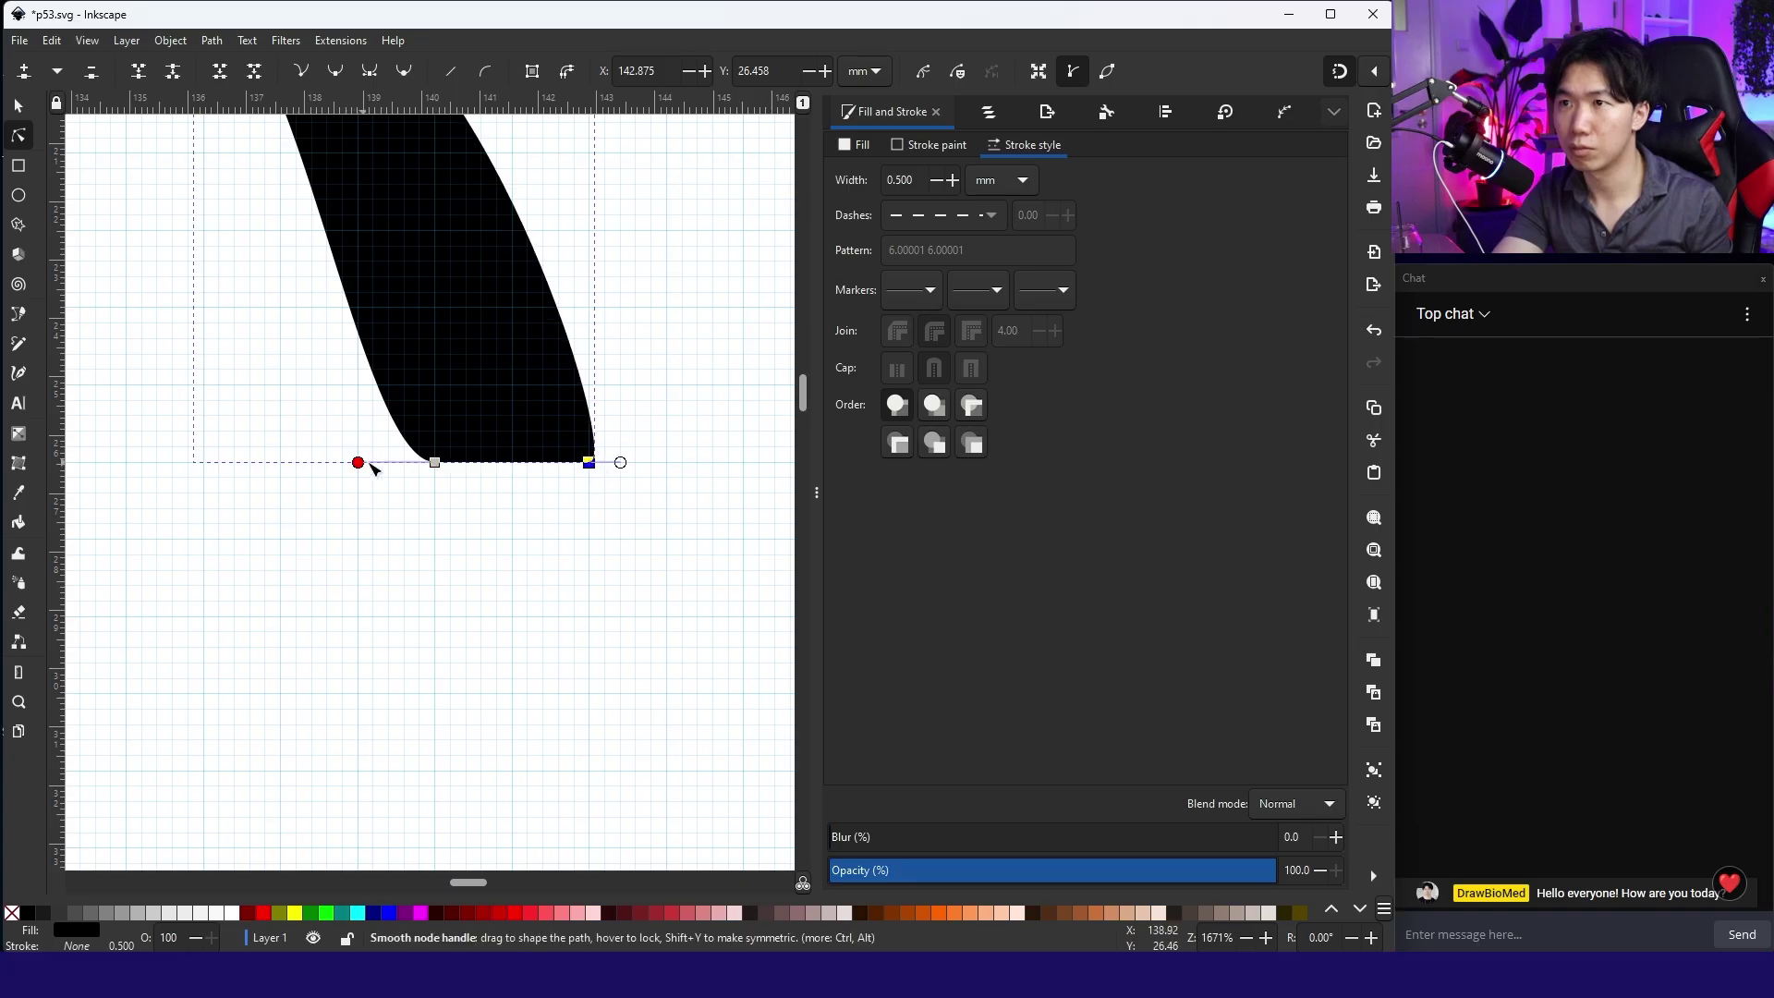
left_click_drag(358, 462, 416, 599)
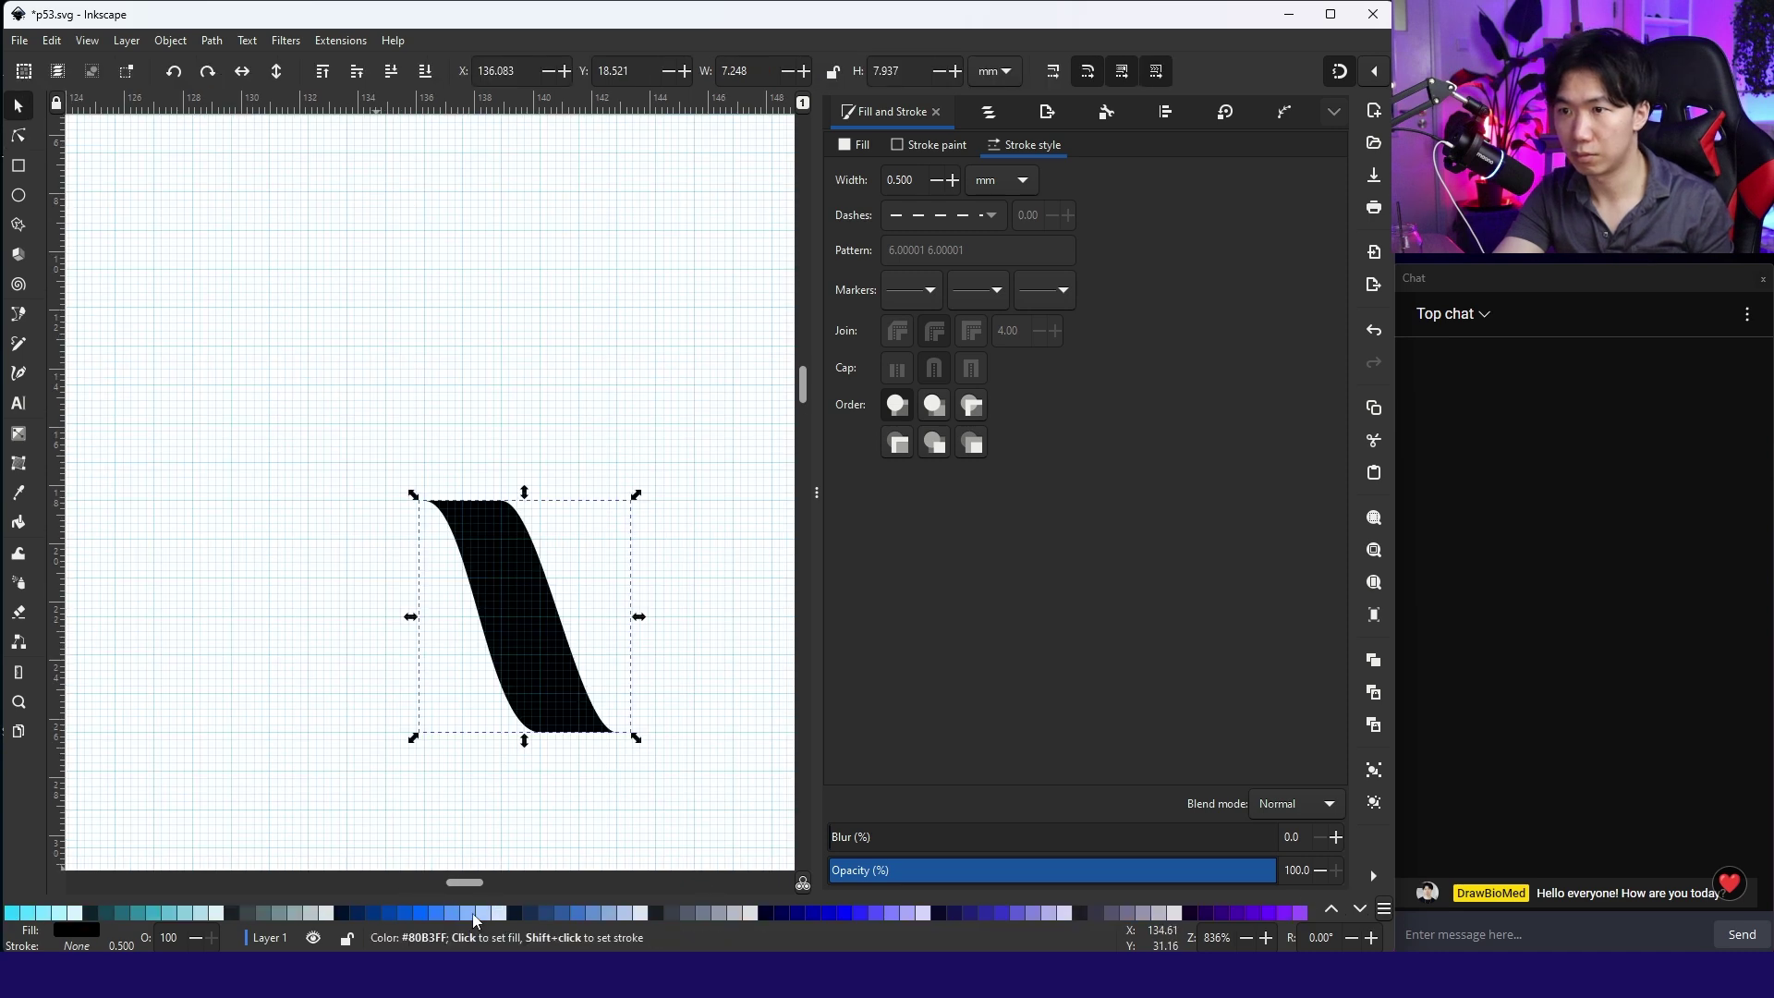
Fill the curved band with dark blue #2C5AA0
left_click(476, 913)
left_click(421, 914)
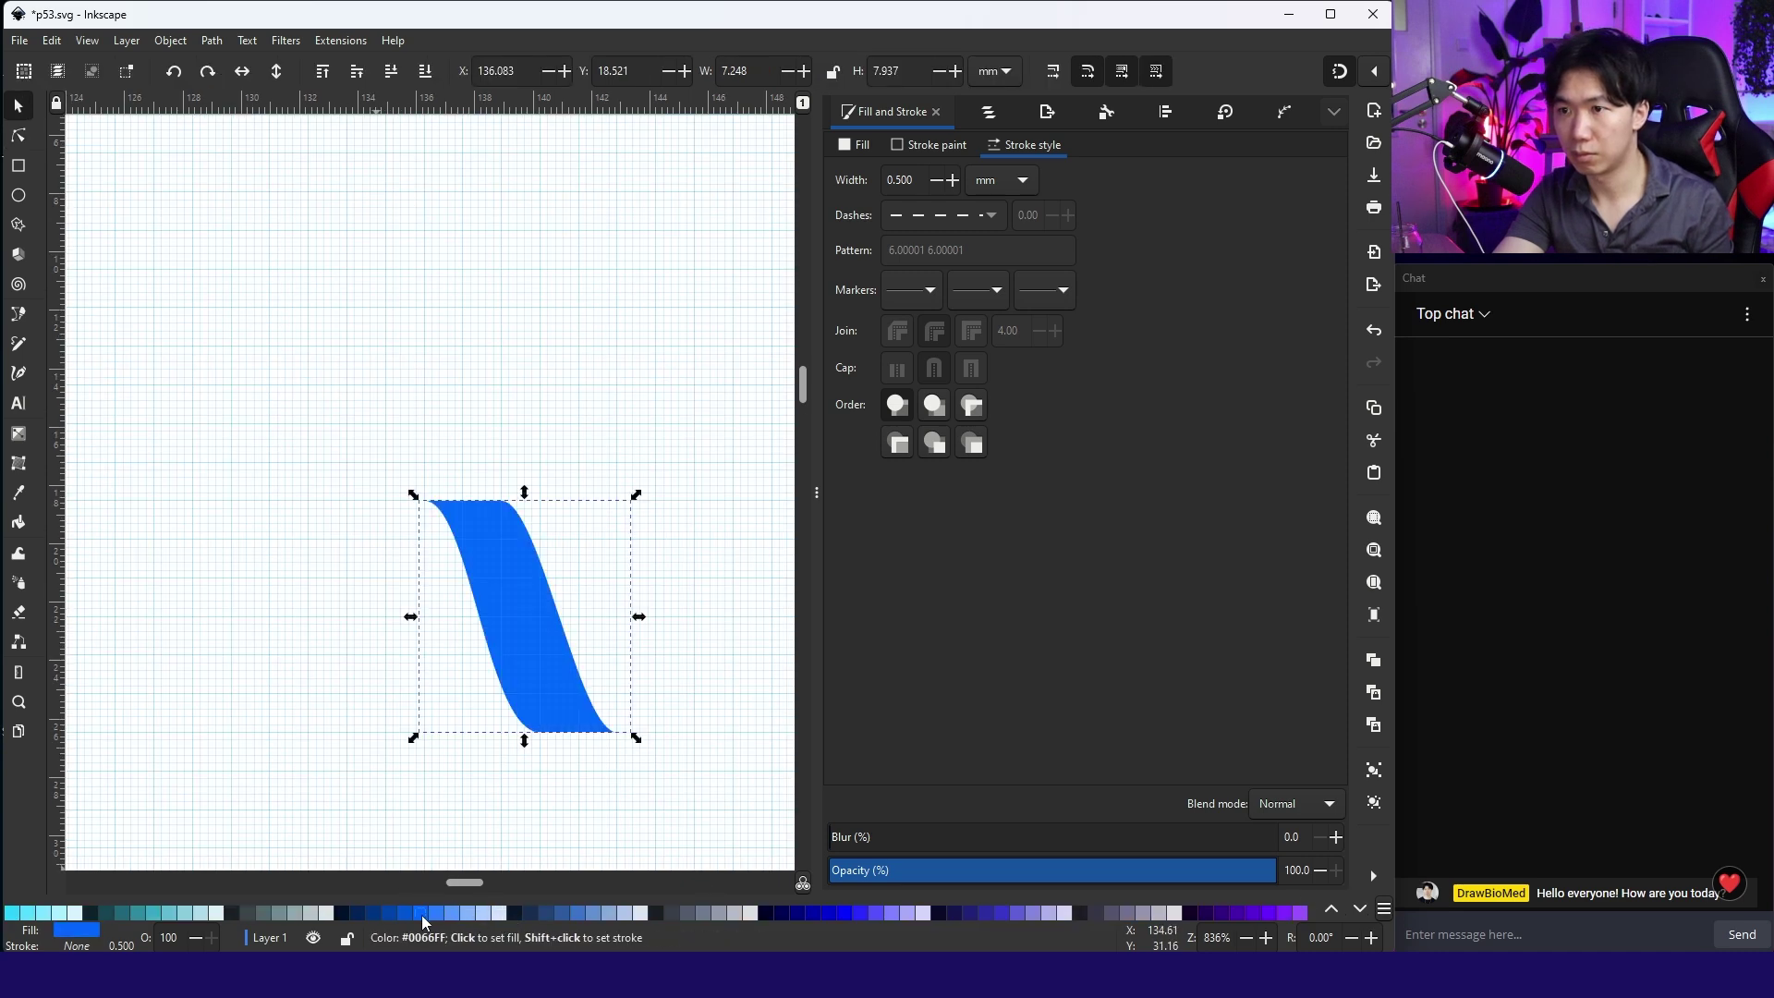
left_click(574, 913)
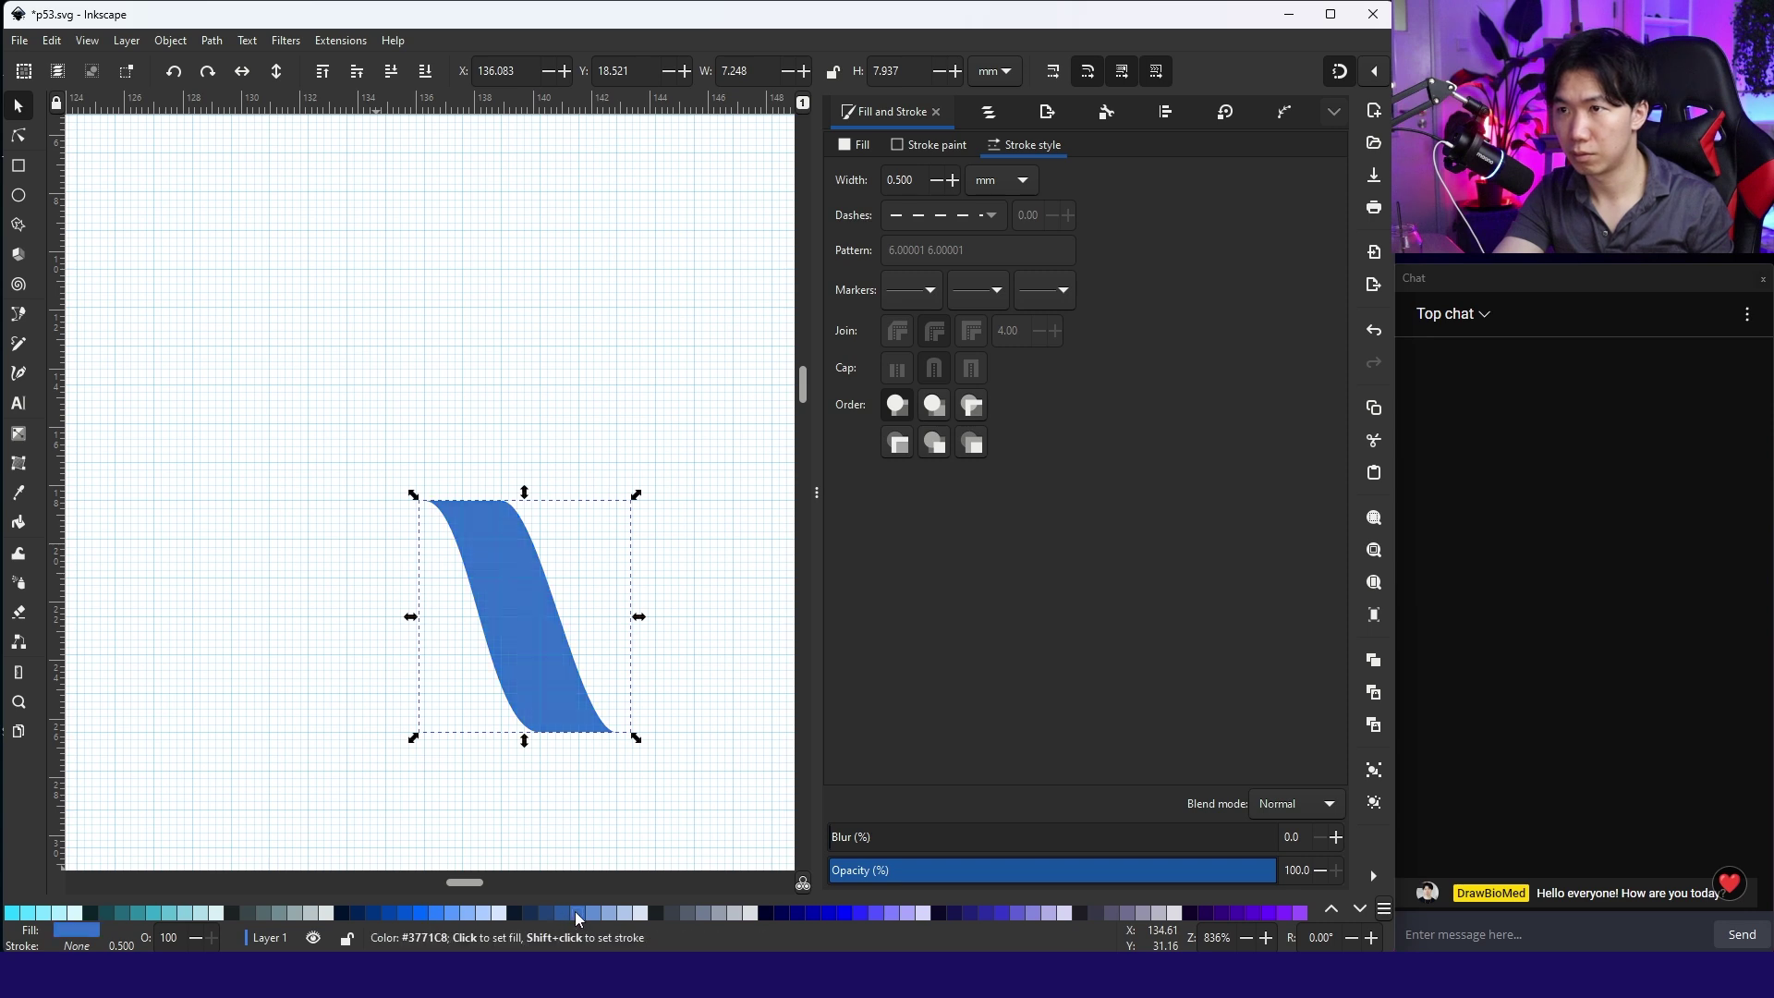
left_click(562, 912)
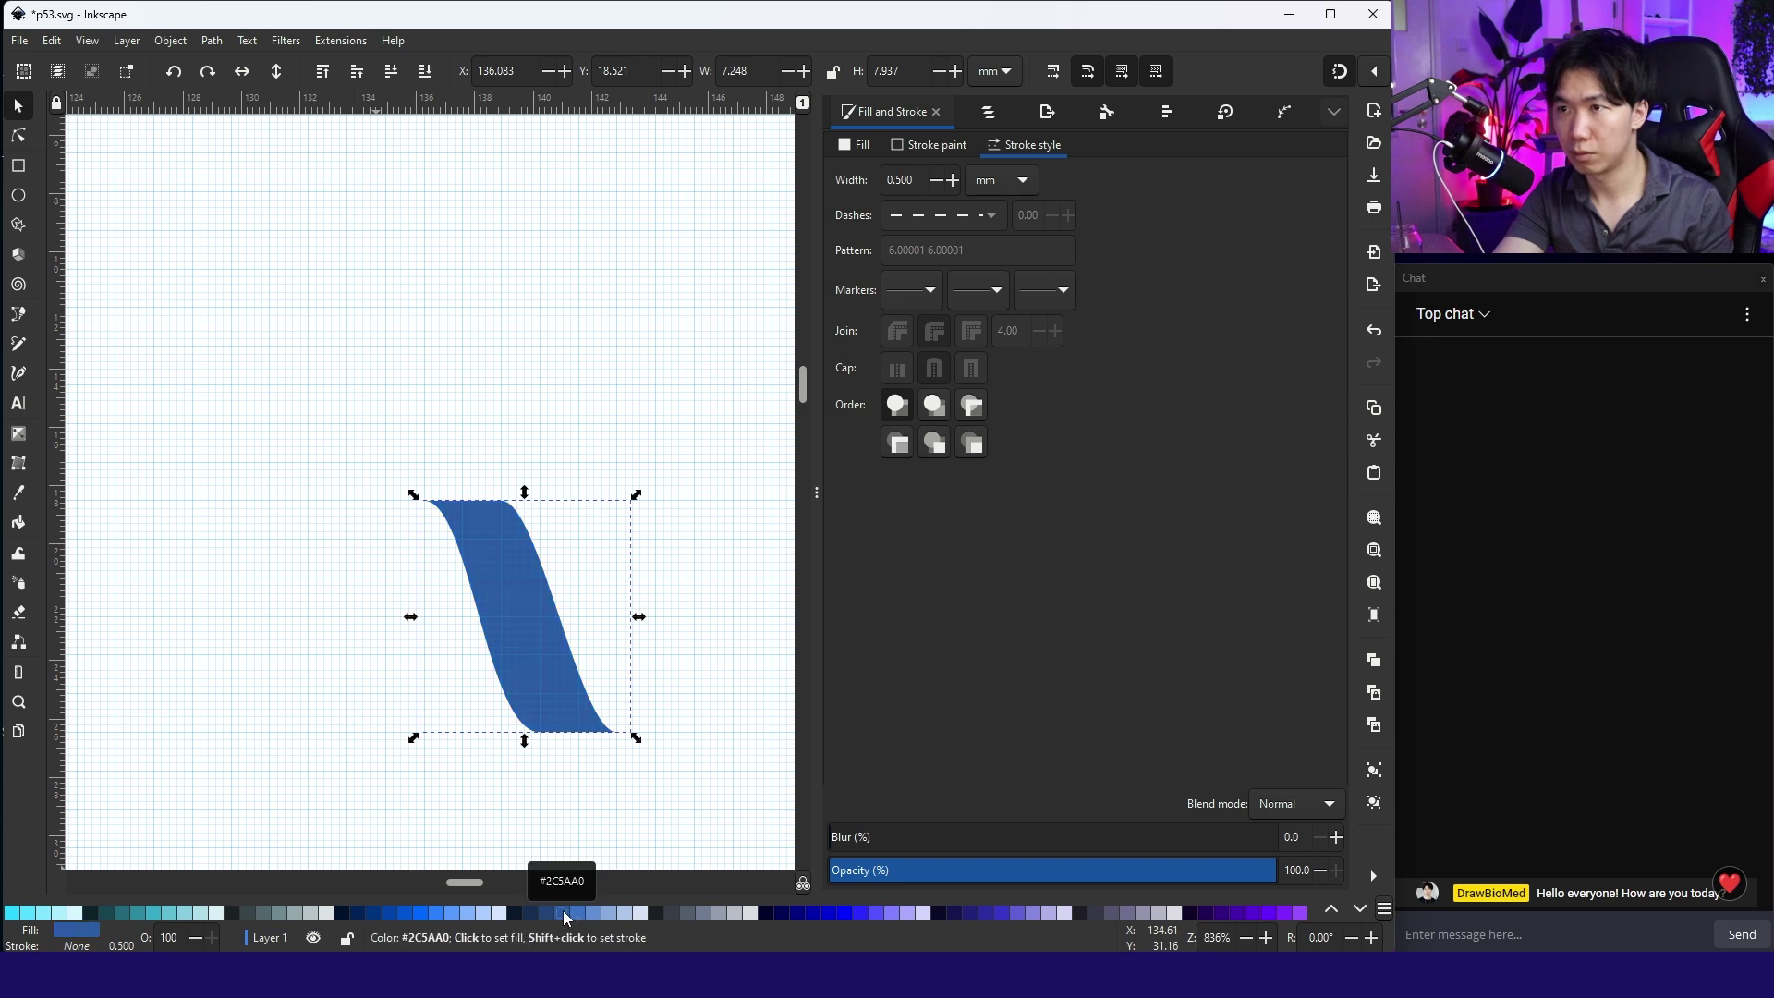
Duplicate the dark blue band, place the copy to its left and flip it horizontally
left_click(379, 560)
left_click(510, 568)
key("ctrl+d")
left_click_drag(507, 565, 358, 568)
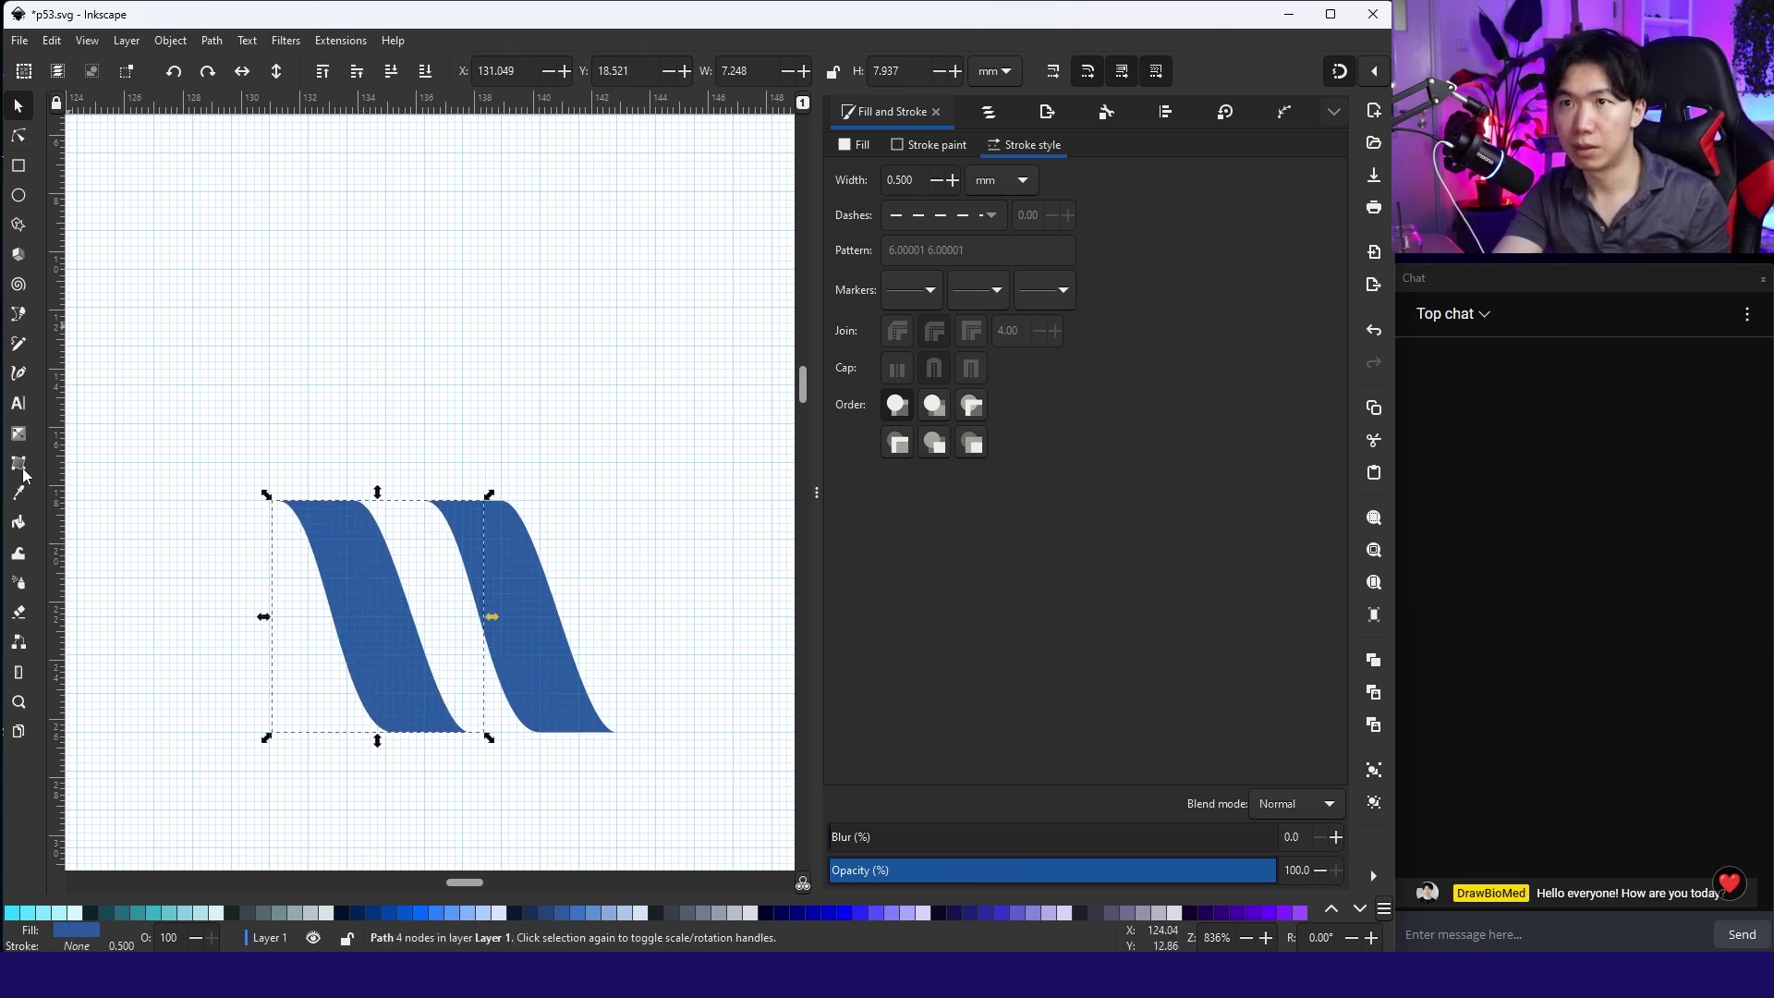
left_click(242, 73)
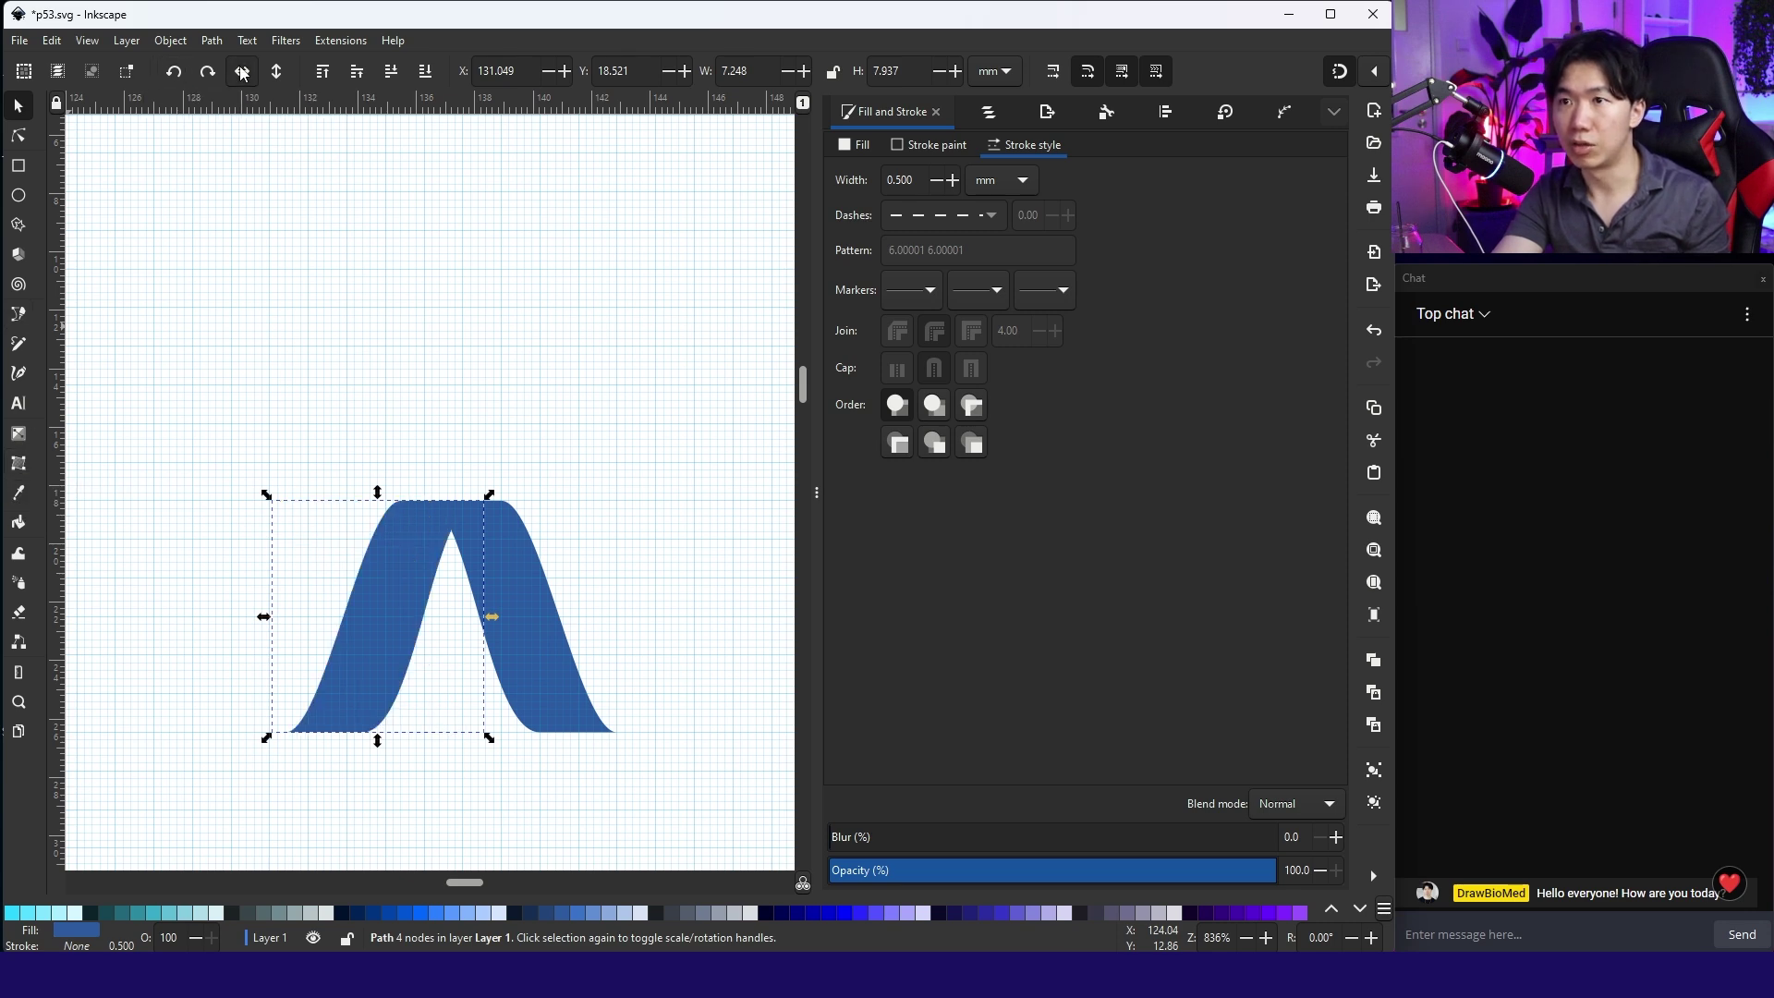
Fill the flipped band with light blue #87AADE and shift it right so its top overlaps the dark band
left_click(628, 916)
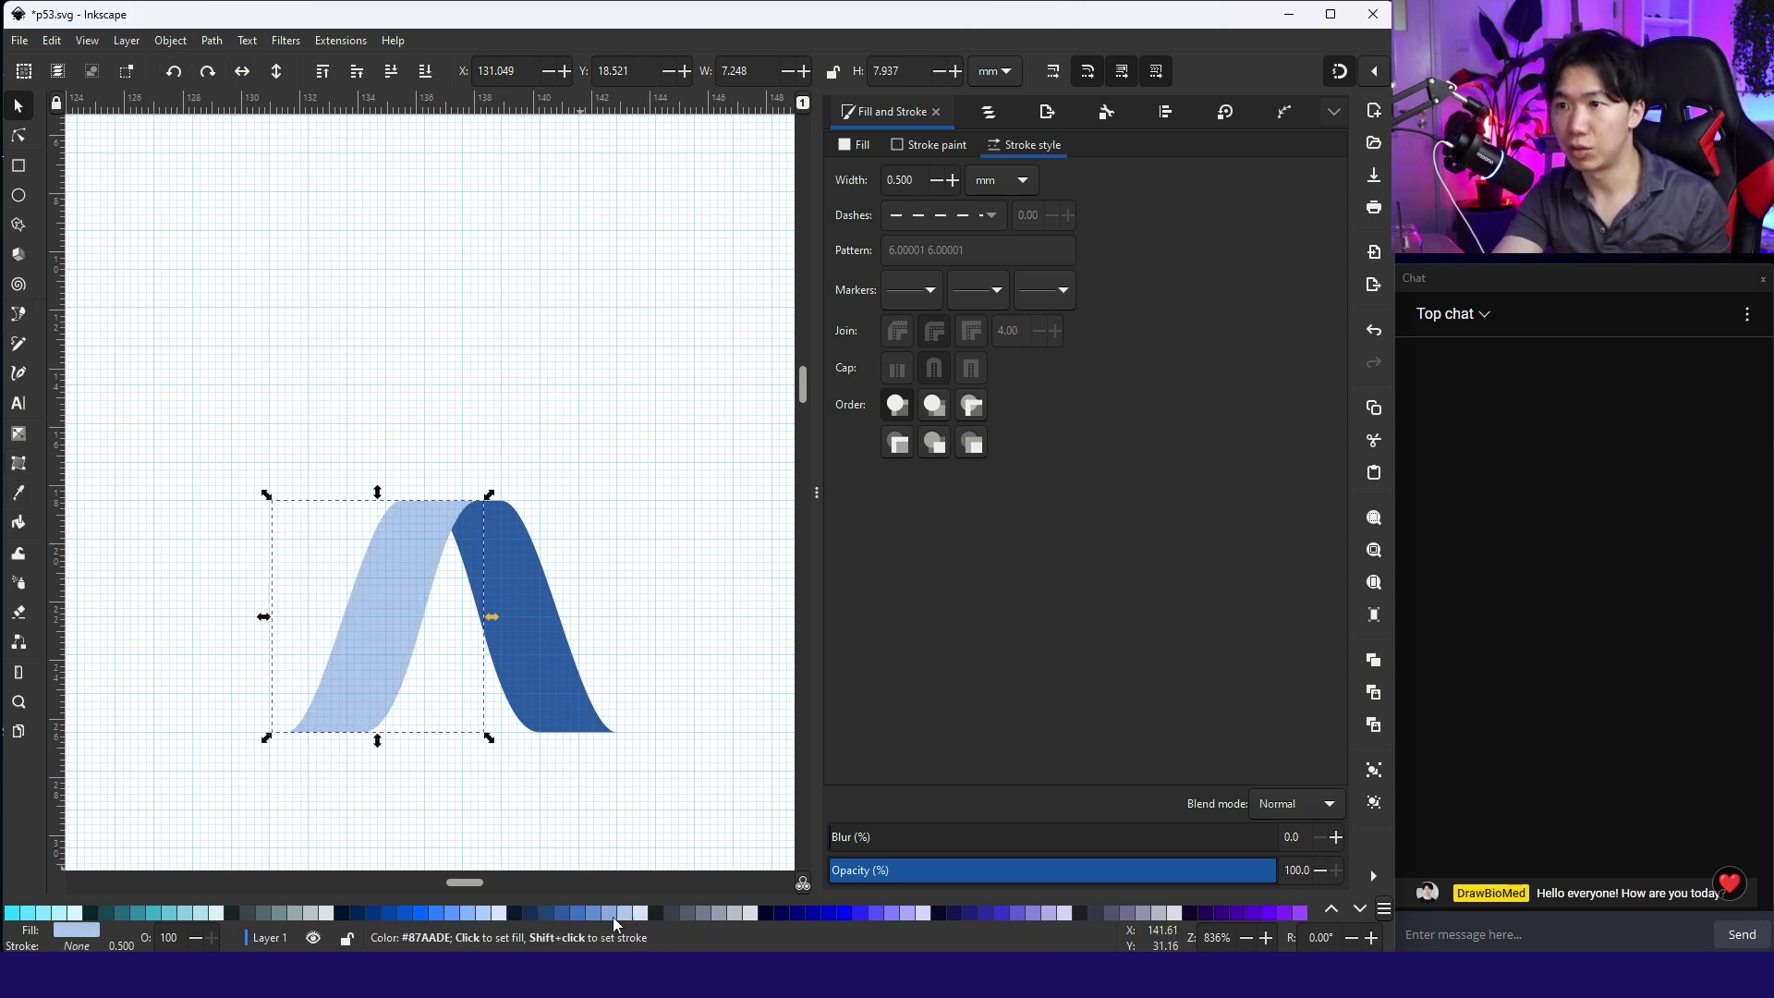
left_click(613, 916)
left_click_drag(409, 559, 432, 557)
left_click(616, 444)
Group the light and dark bands and duplicate the group end to end into a helix strand of four units
left_click_drag(617, 450, 238, 800)
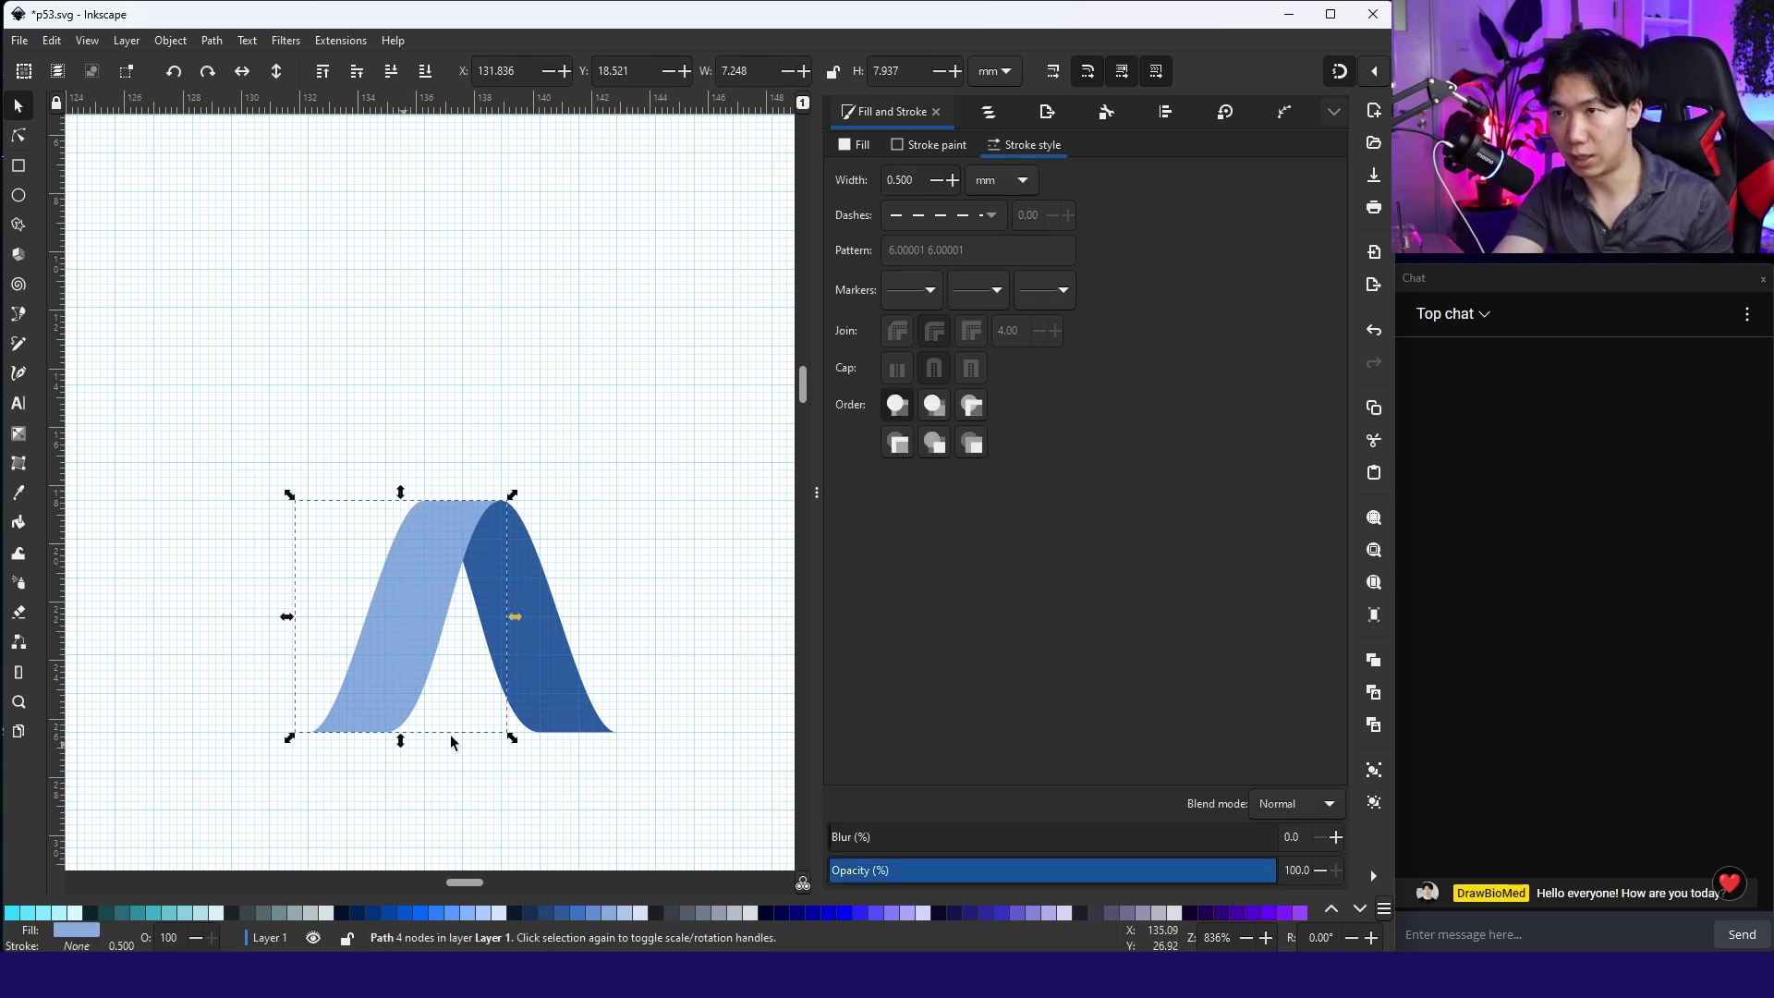
left_click(573, 710, "shift")
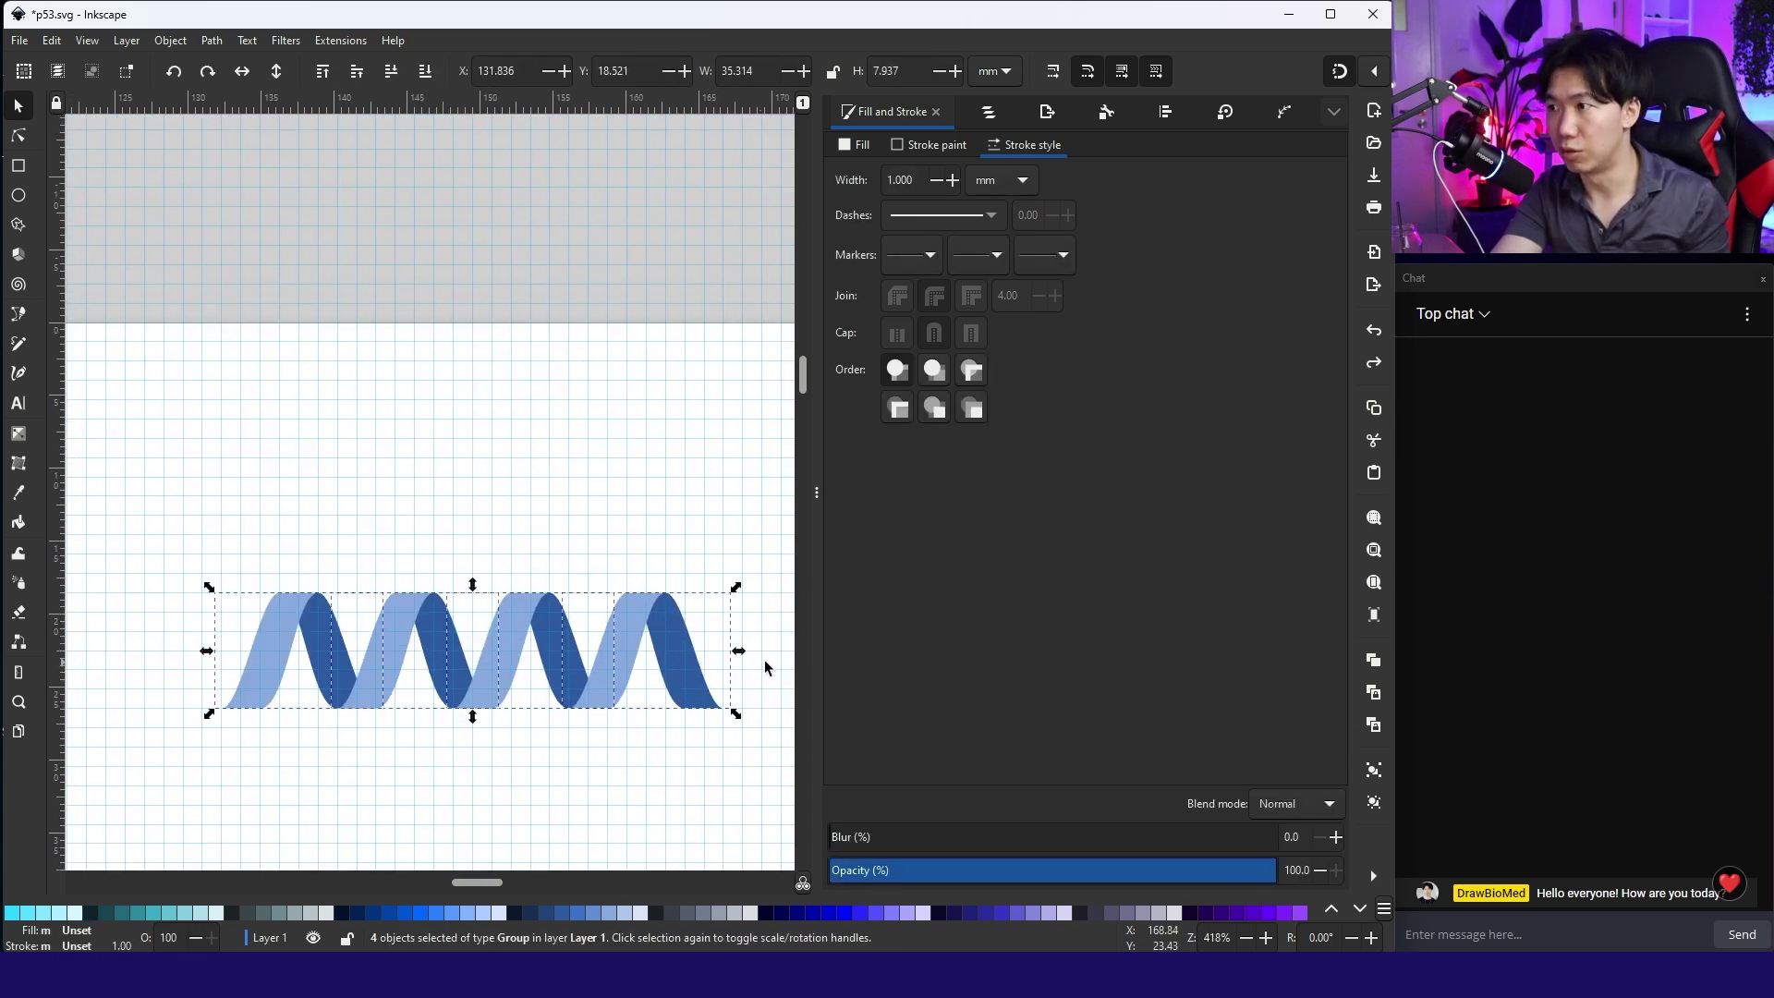
mouse_move(738, 650)
left_mouse_down()
mouse_move(822, 646)
mouse_move(759, 650)
mouse_move(770, 639)
left_mouse_up()
left_click(274, 510)
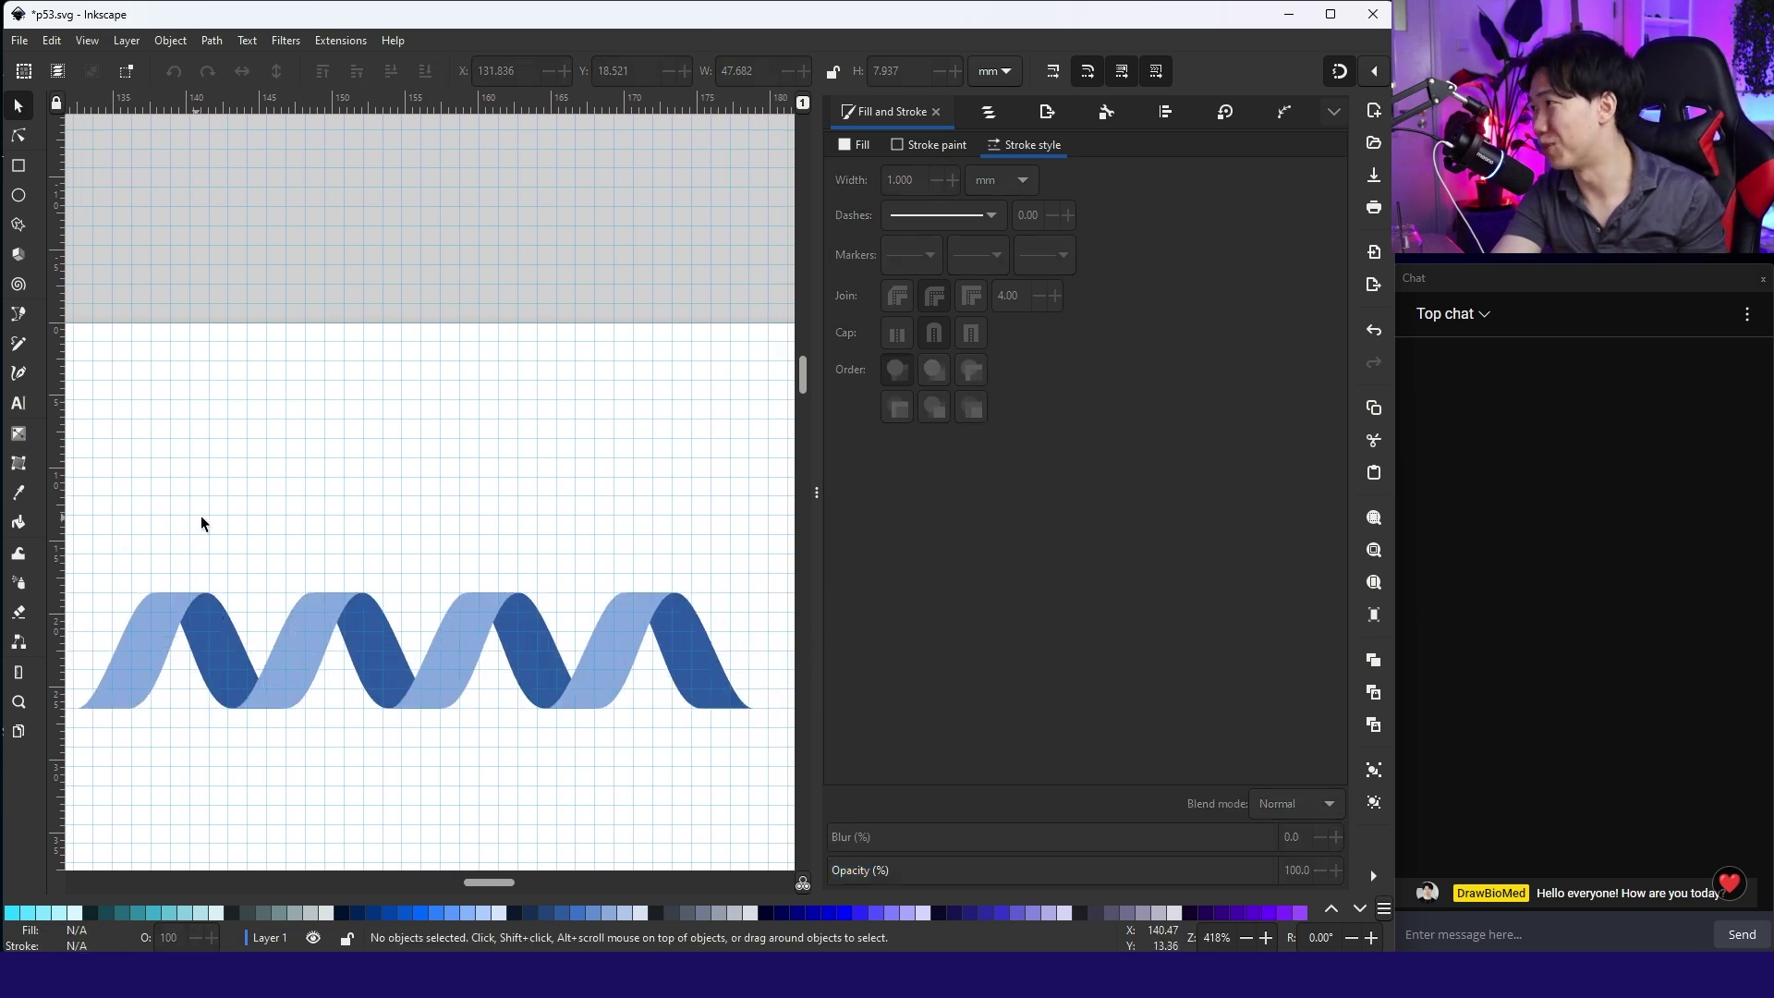
Copy and paste the whole four-unit strand and overlay the copy on the original, shifted right to form a double helix
scroll(226, 517, "left", 1)
left_click_drag(74, 519, 806, 769)
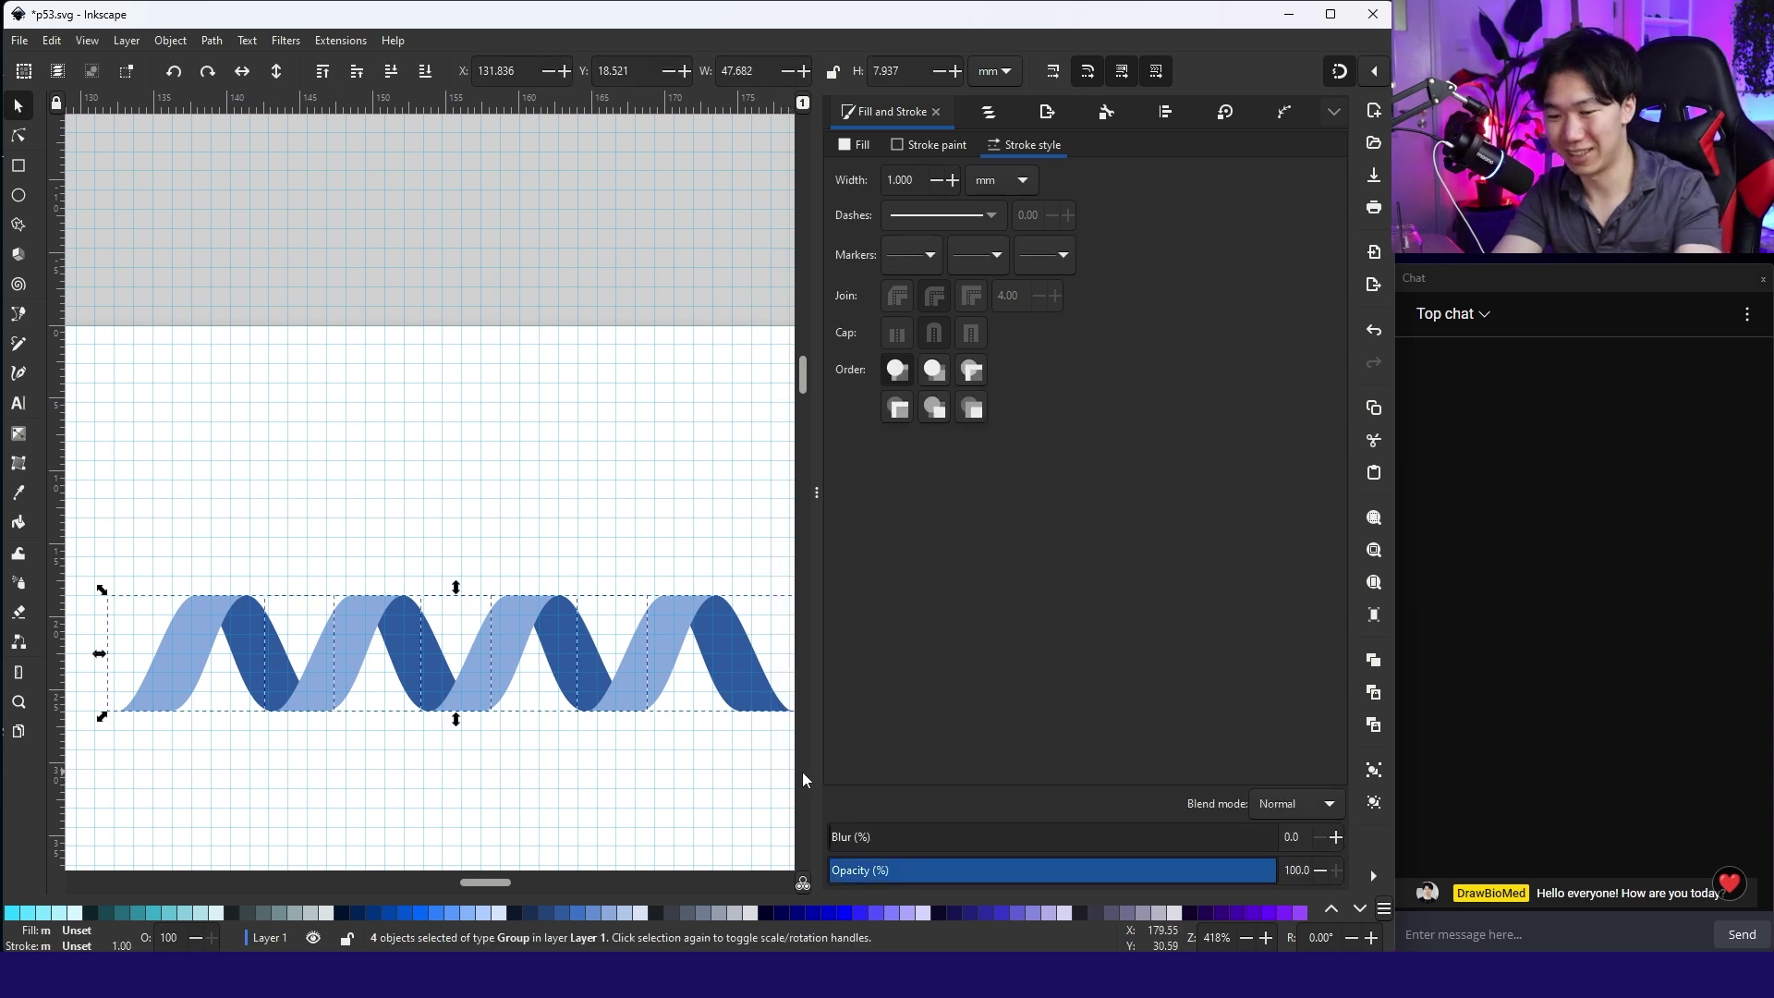
key("ctrl+c")
key("ctrl+v")
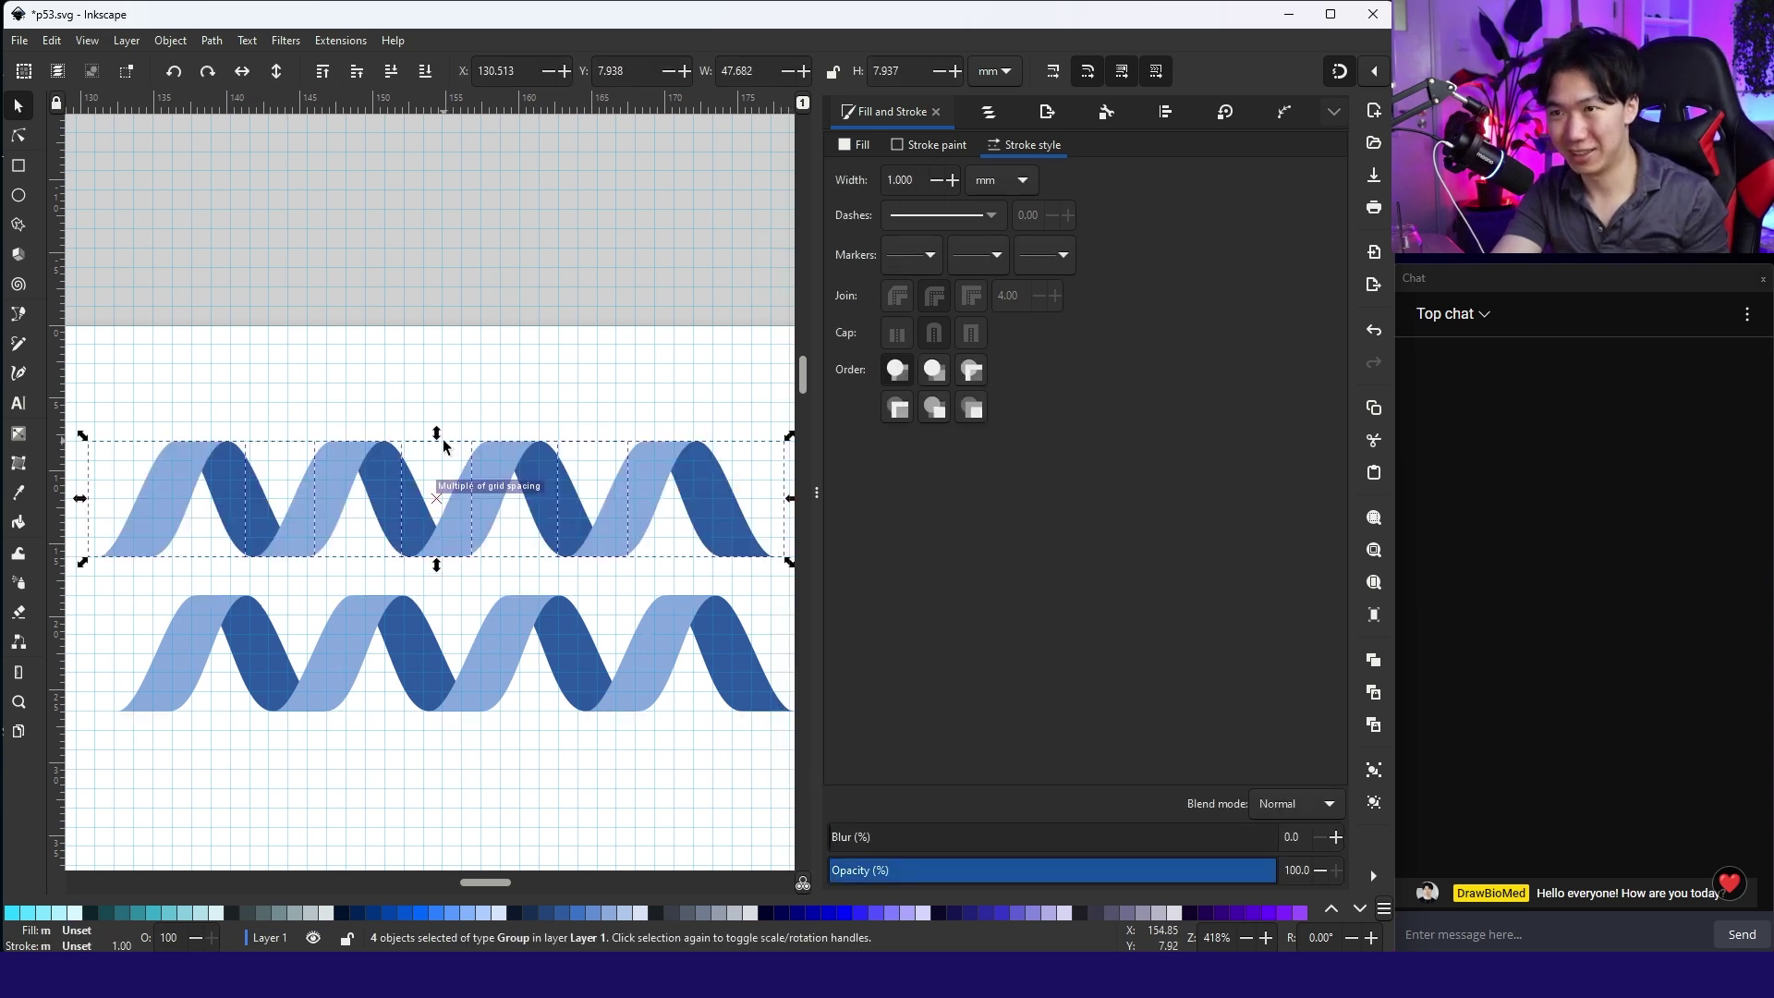
left_click_drag(325, 478, 449, 631)
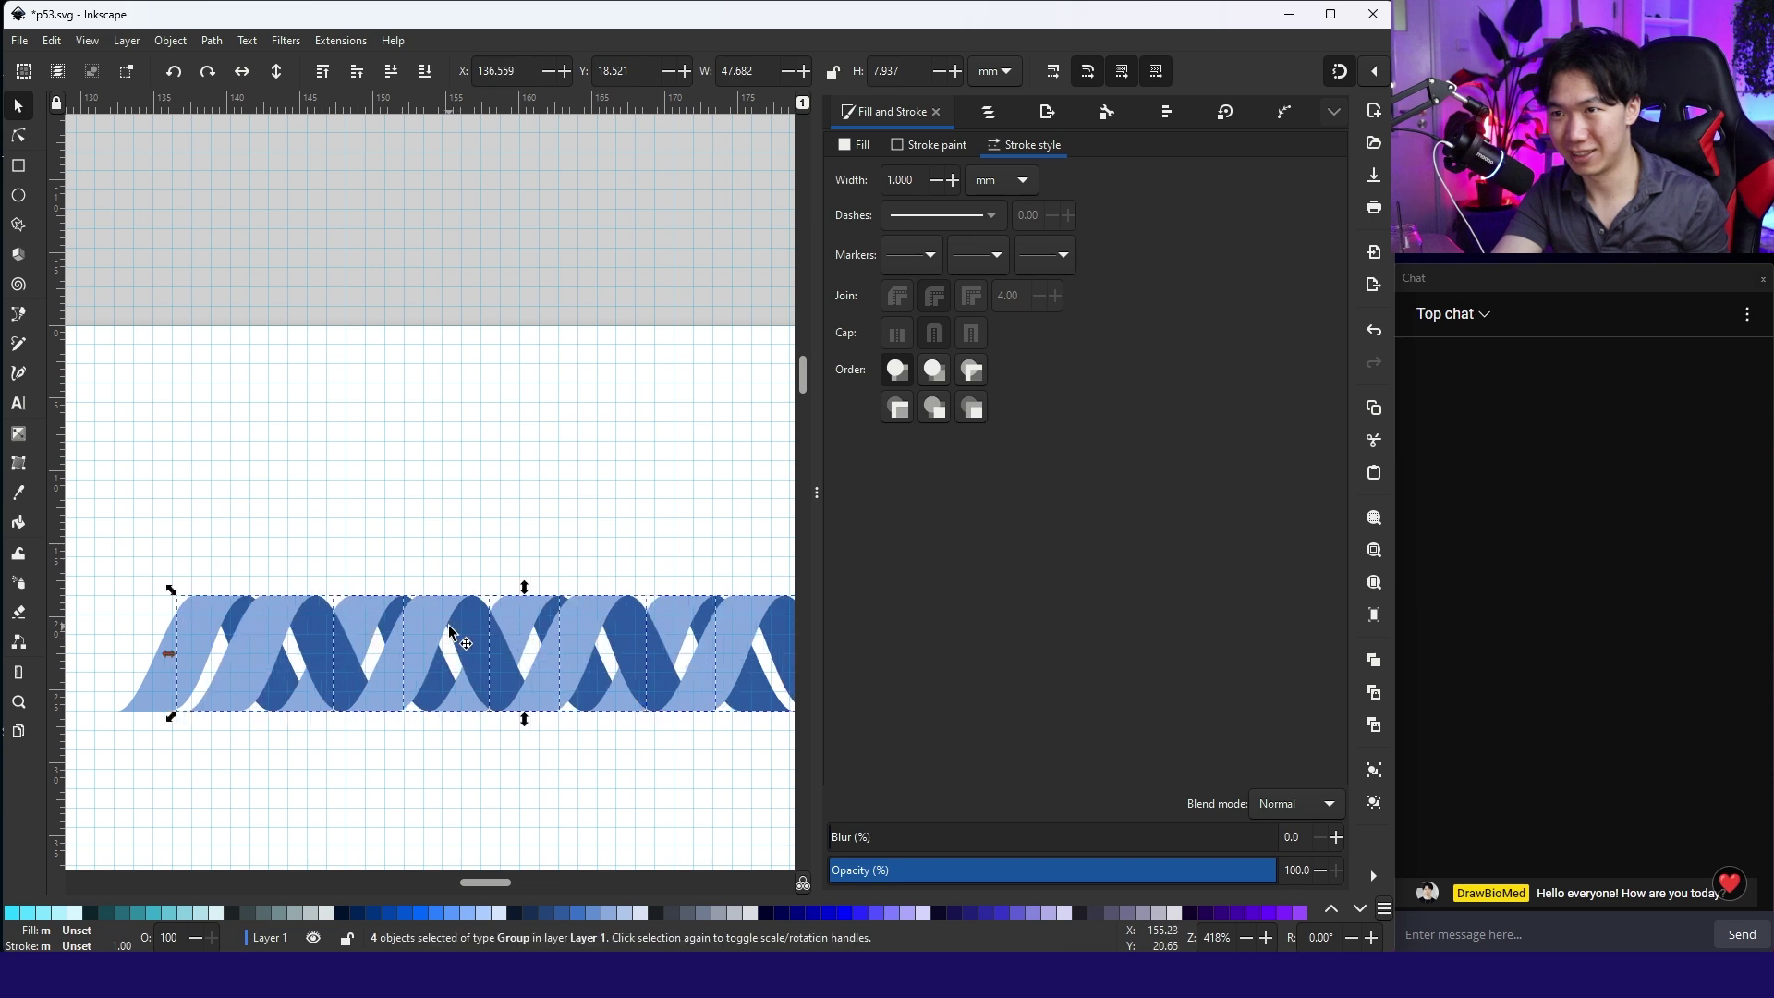
left_click(462, 548)
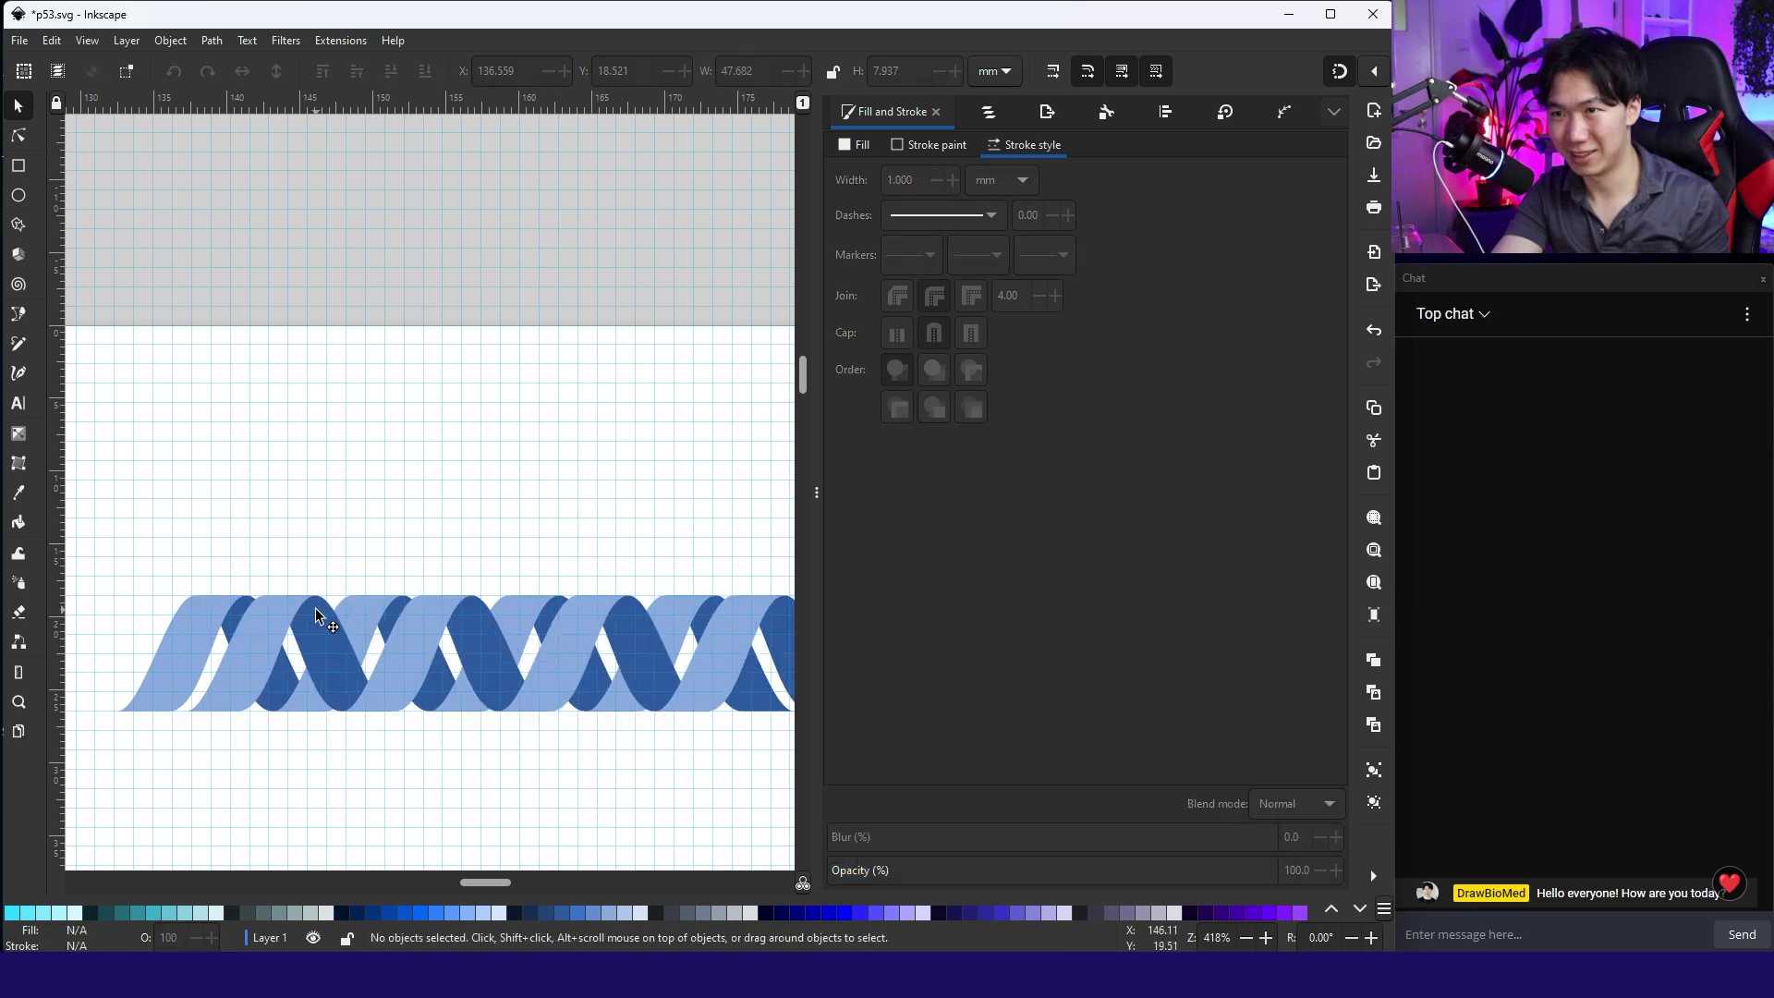
Send the first unit of the overlaid strand to the back
left_click(315, 614)
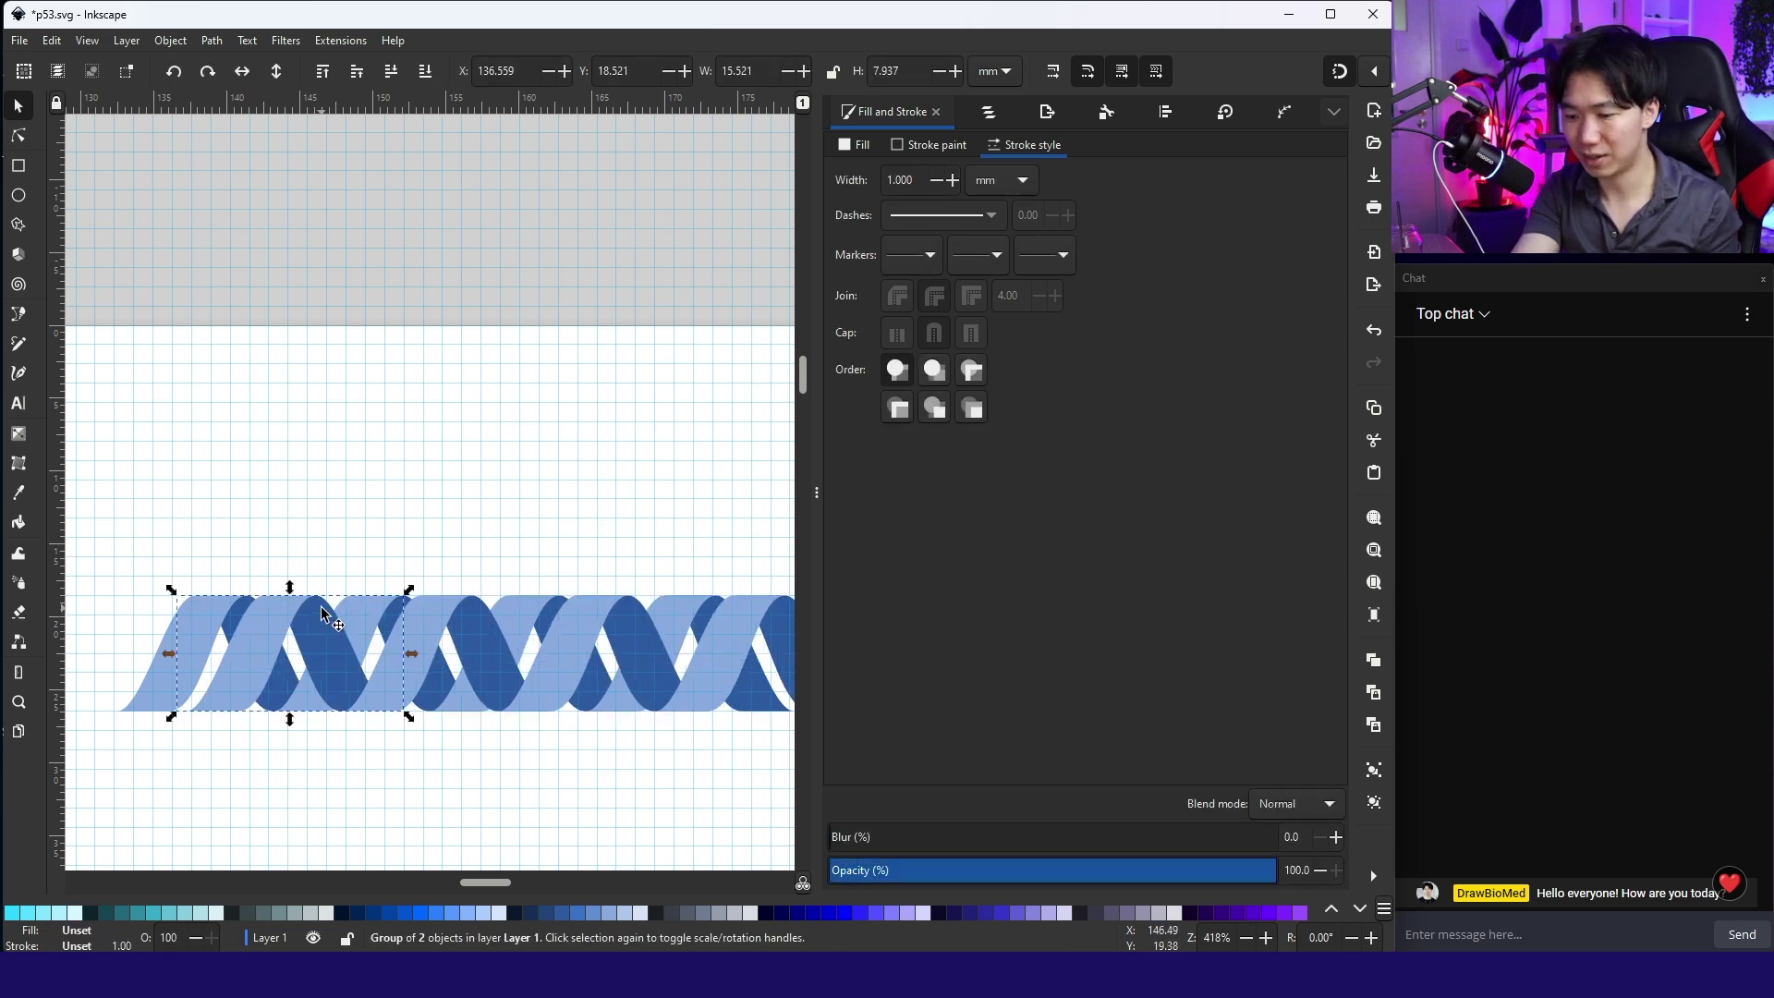
left_click(425, 73)
left_click(375, 319)
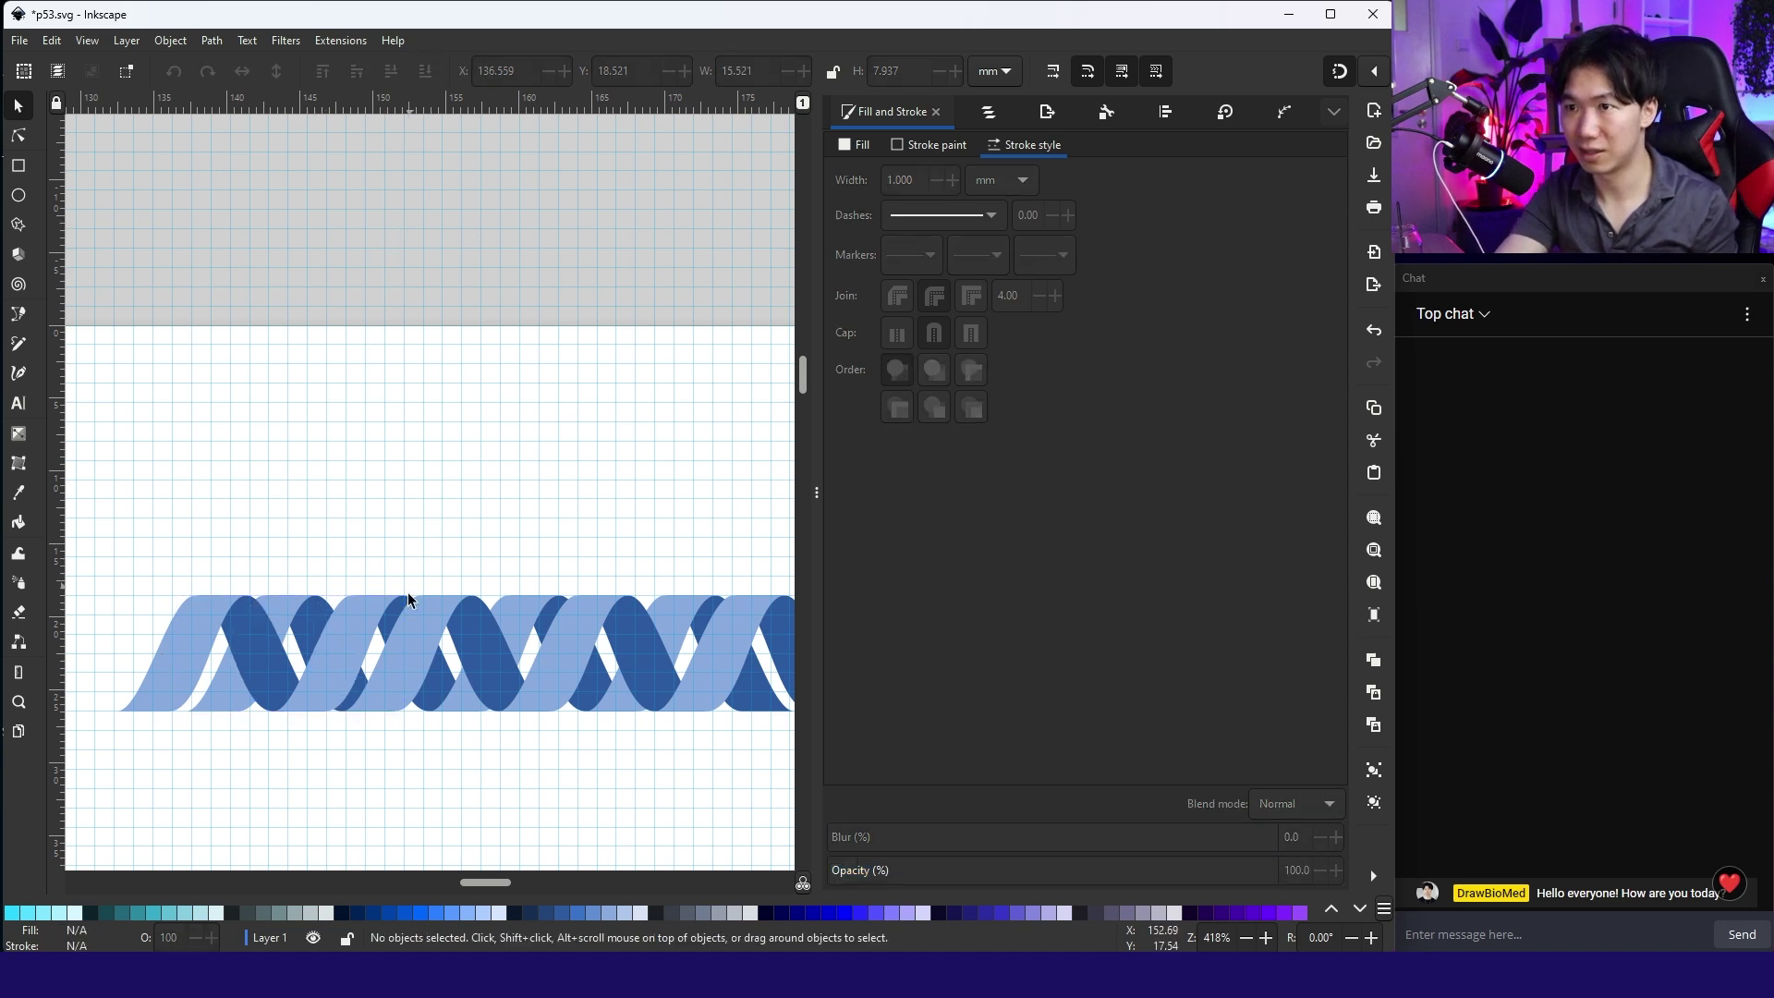
left_click(427, 624)
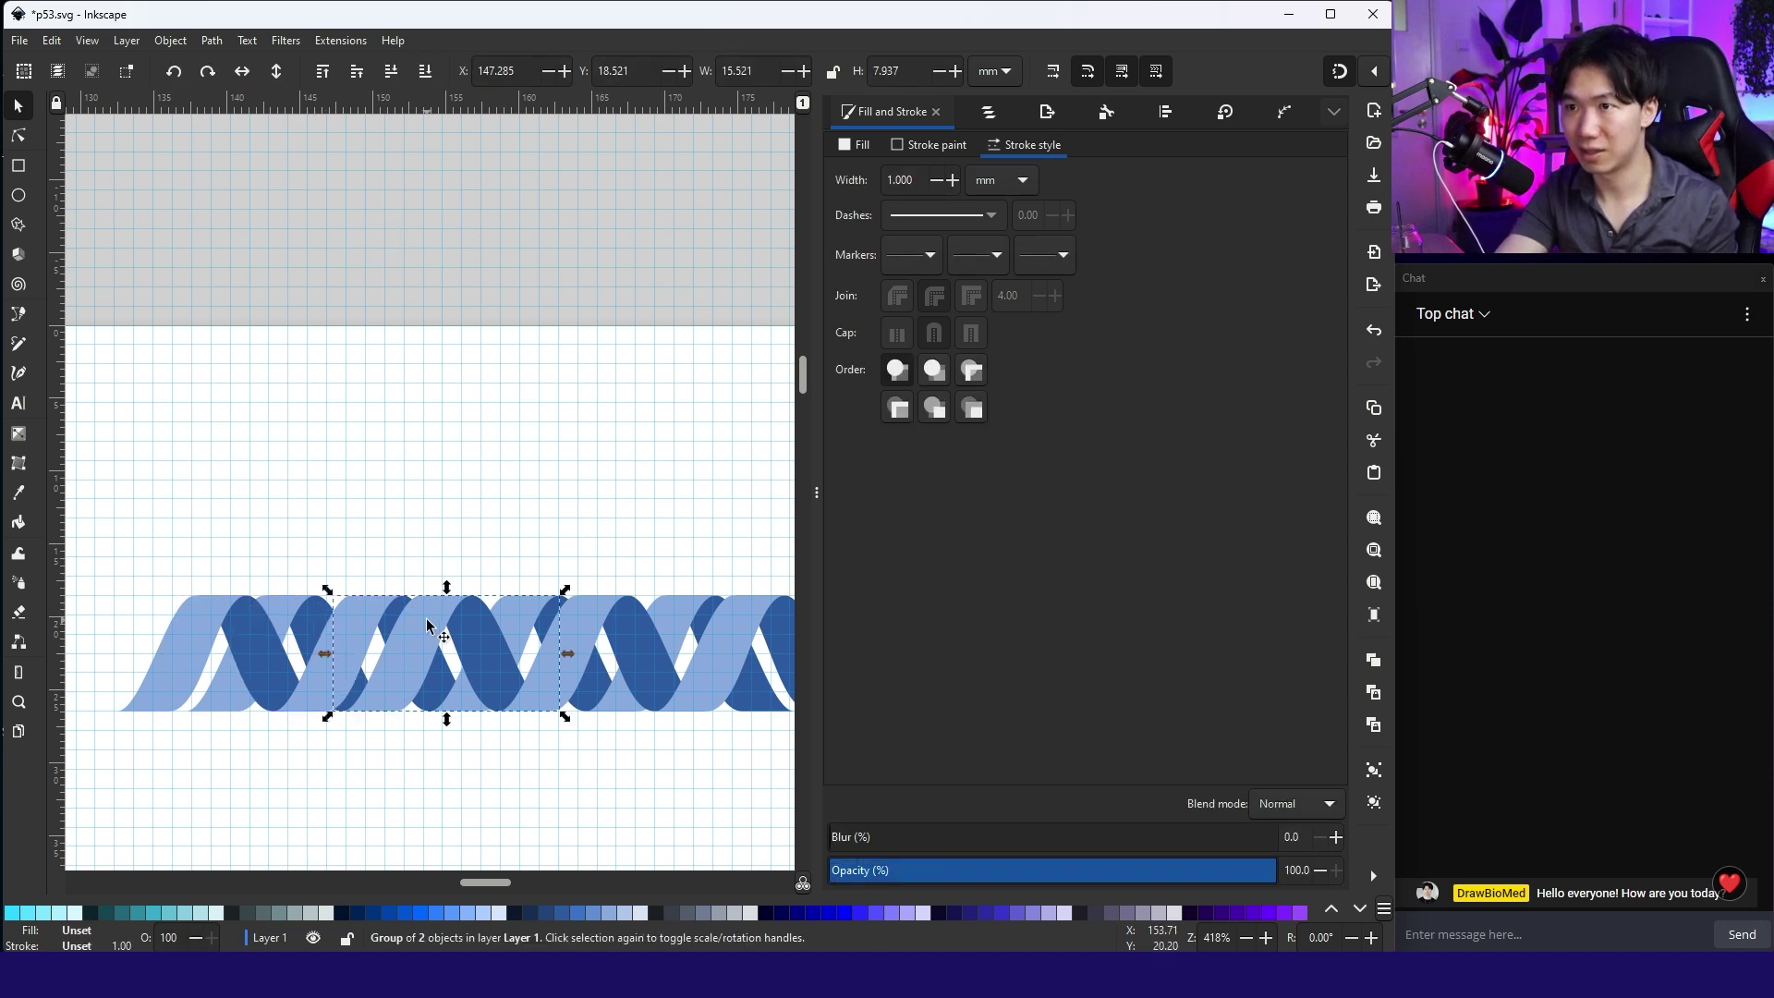
Ungroup the first unit of the overlaid strand and raise its light blue band to the front
left_click(293, 611)
right_click(294, 610)
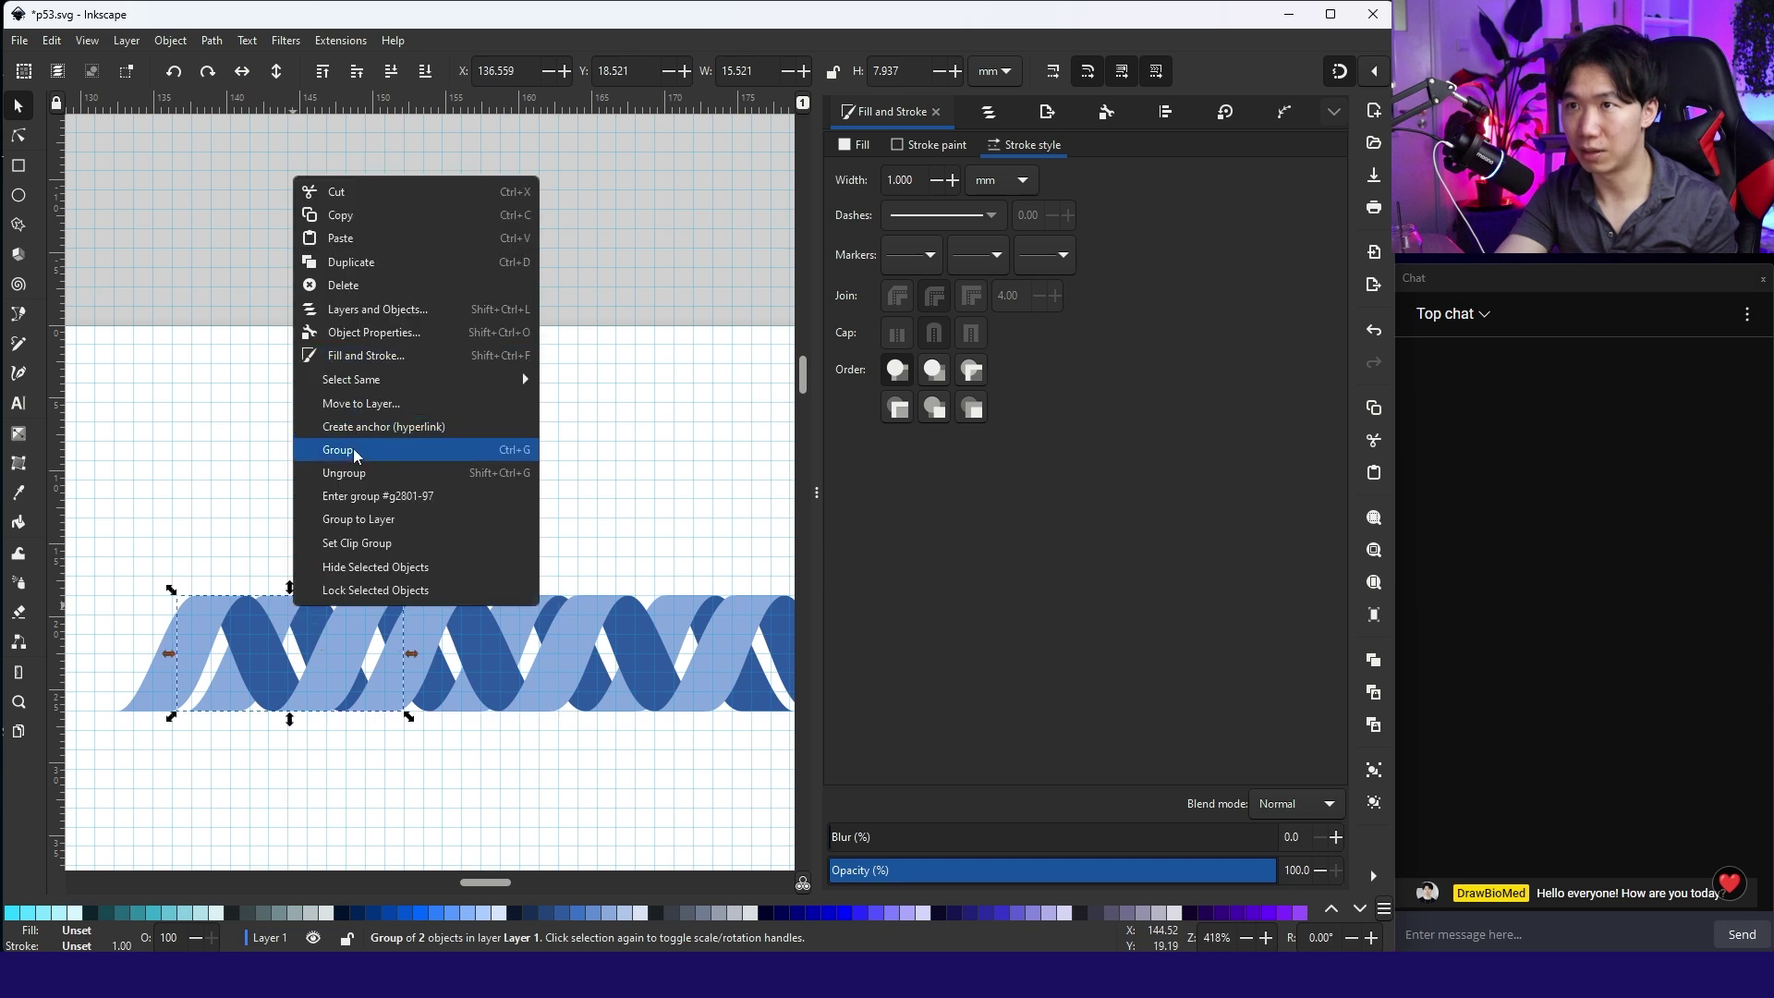
left_click(352, 472)
left_click(298, 612)
left_click(323, 79)
left_click(408, 515)
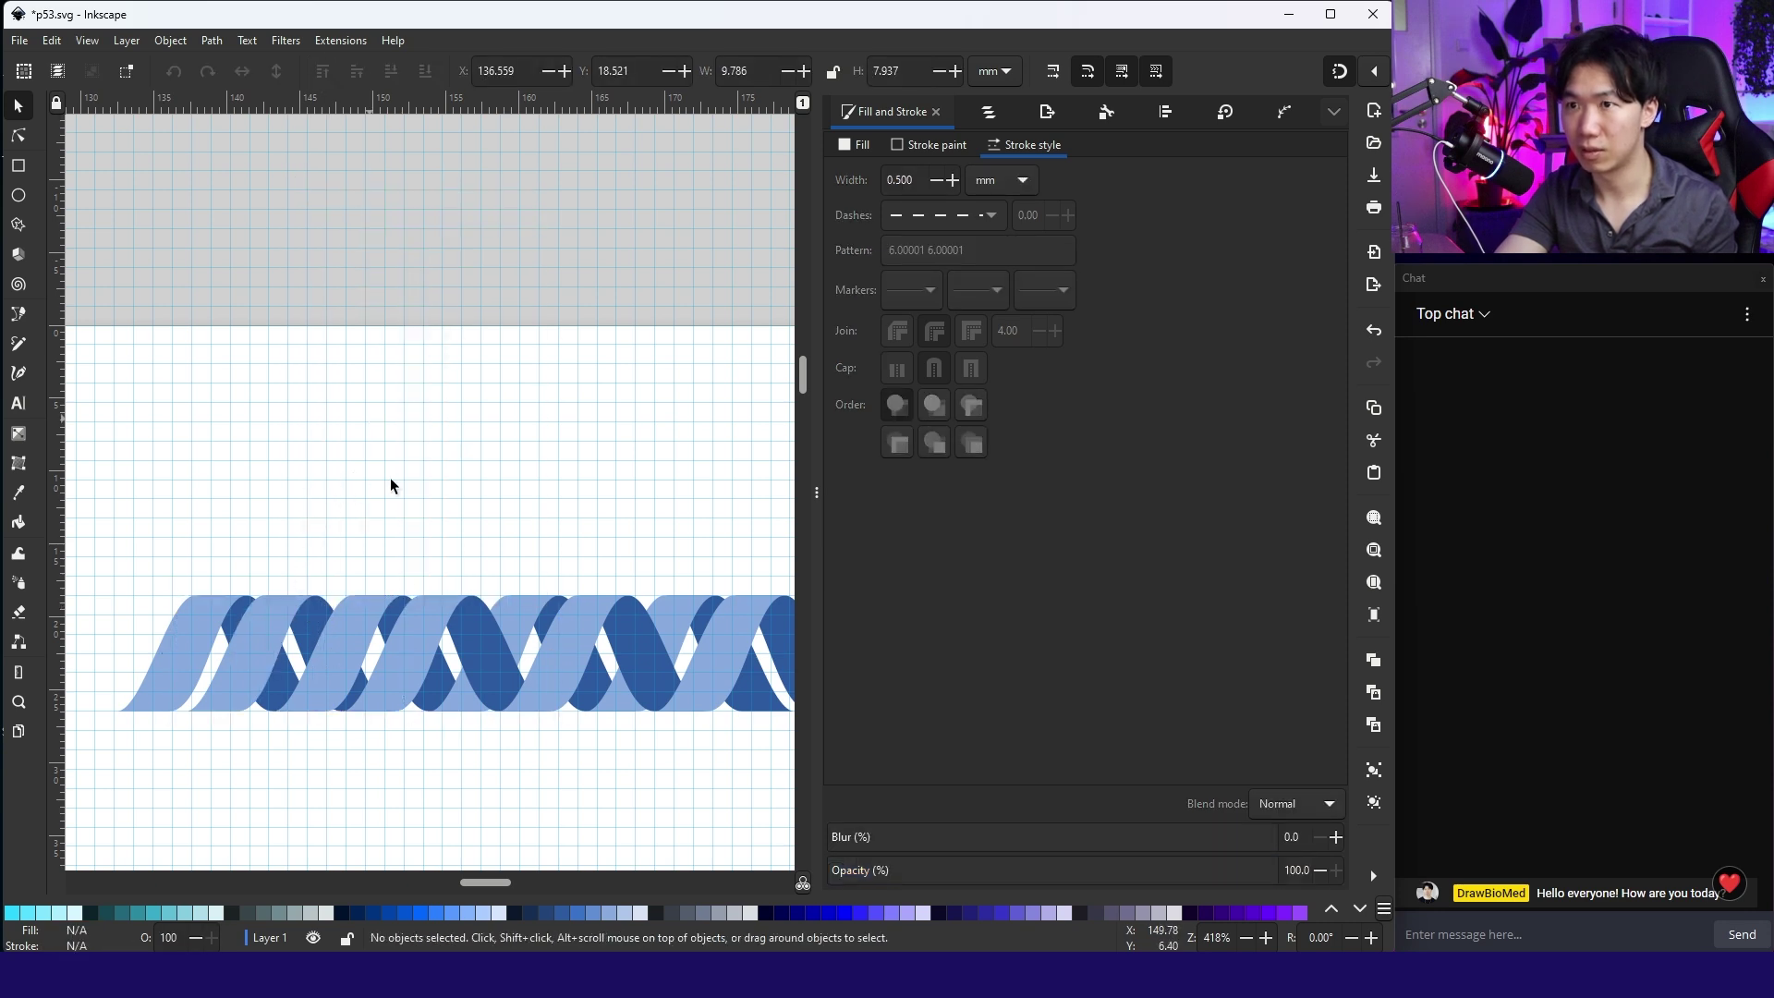
Ungroup the second unit of the overlaid strand and send its dark blue band to the back
left_click(477, 631)
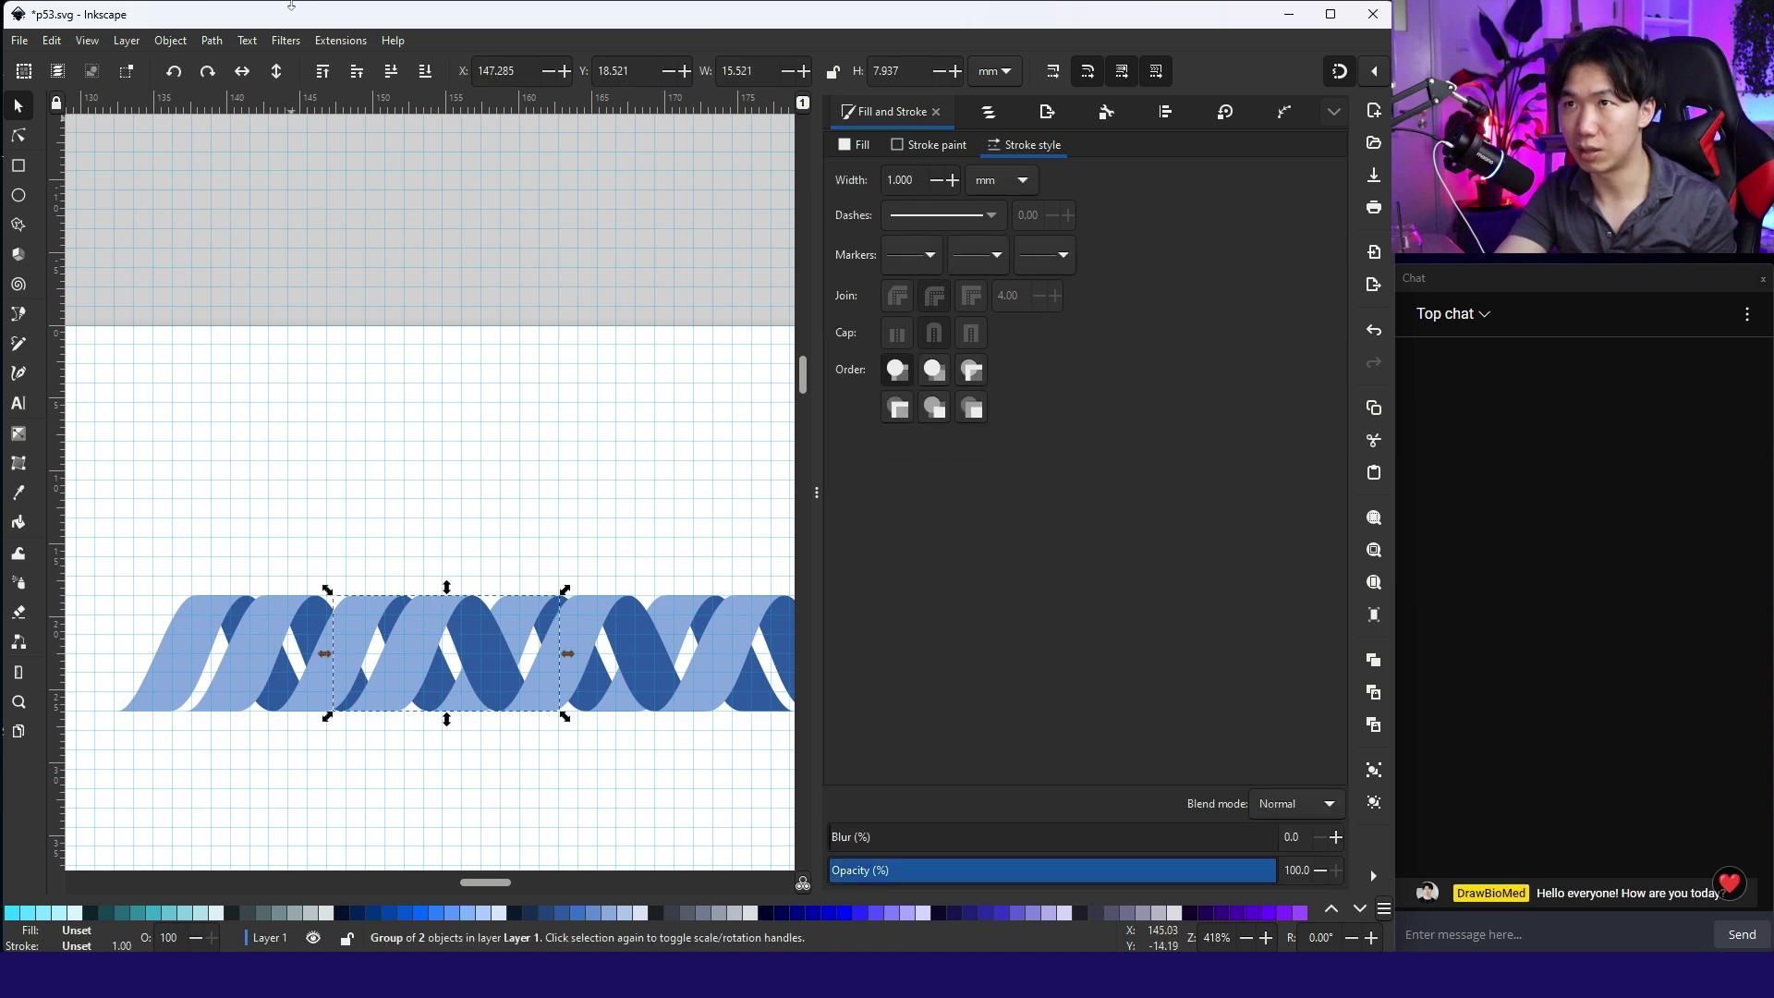
right_click(470, 635)
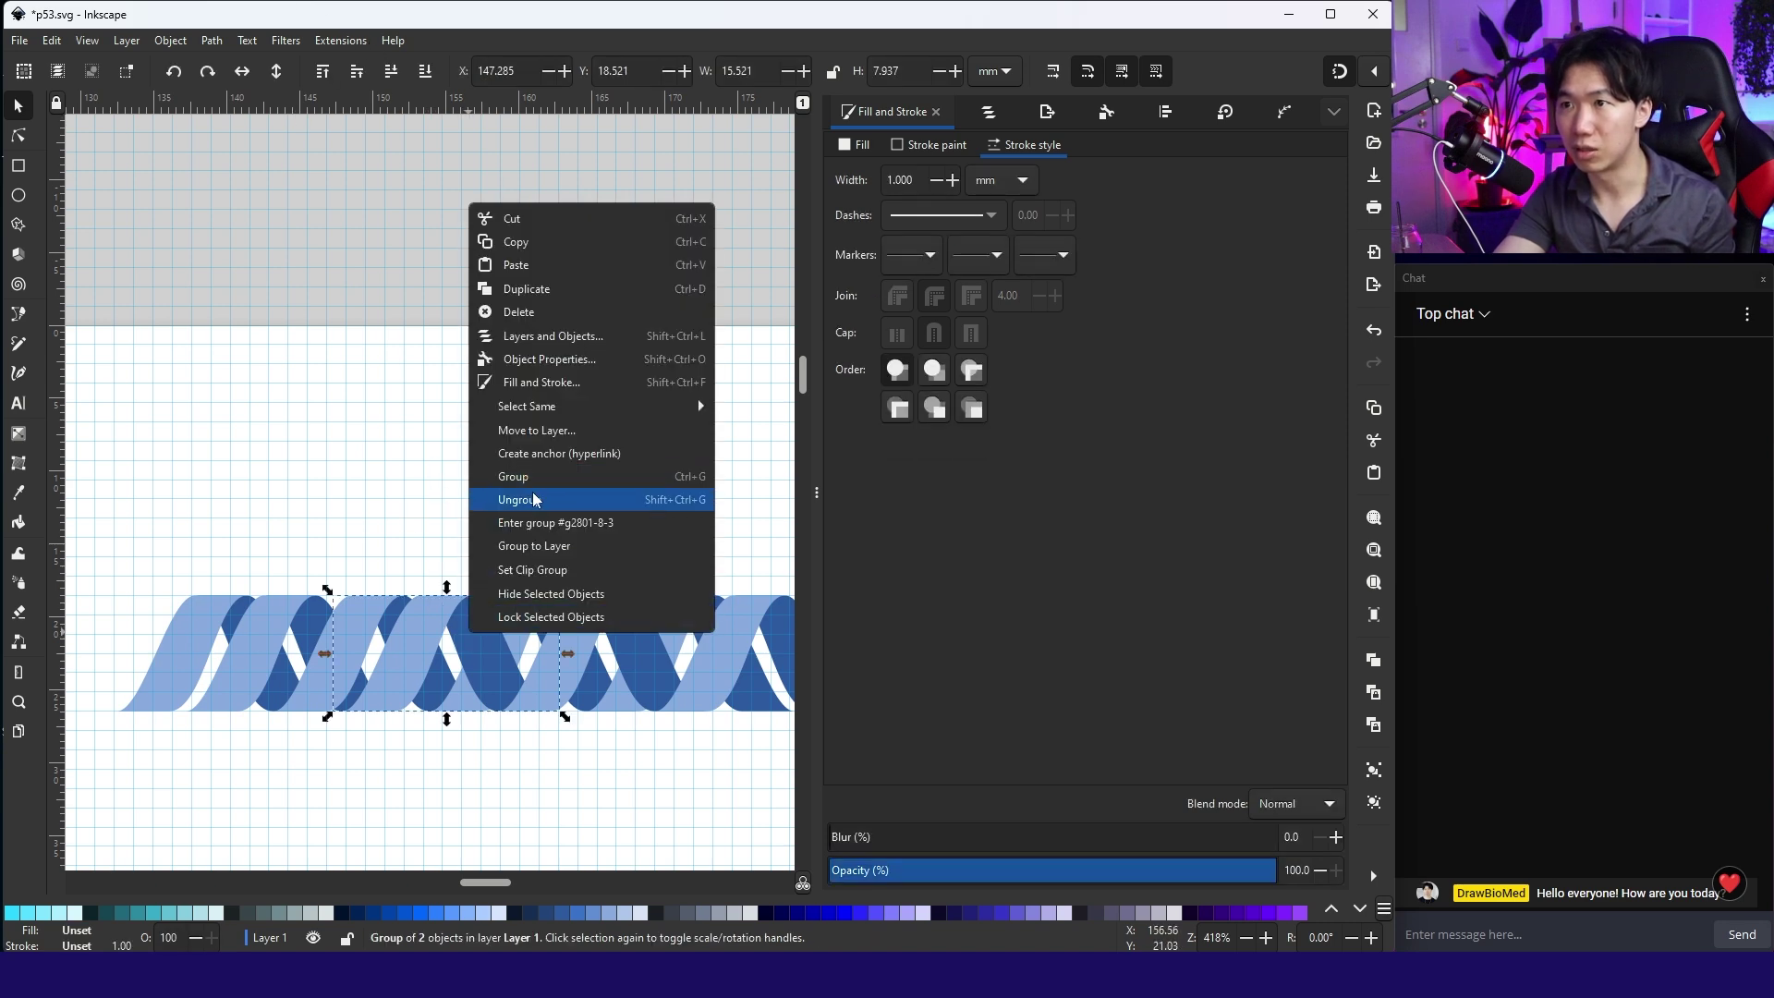
left_click(534, 499)
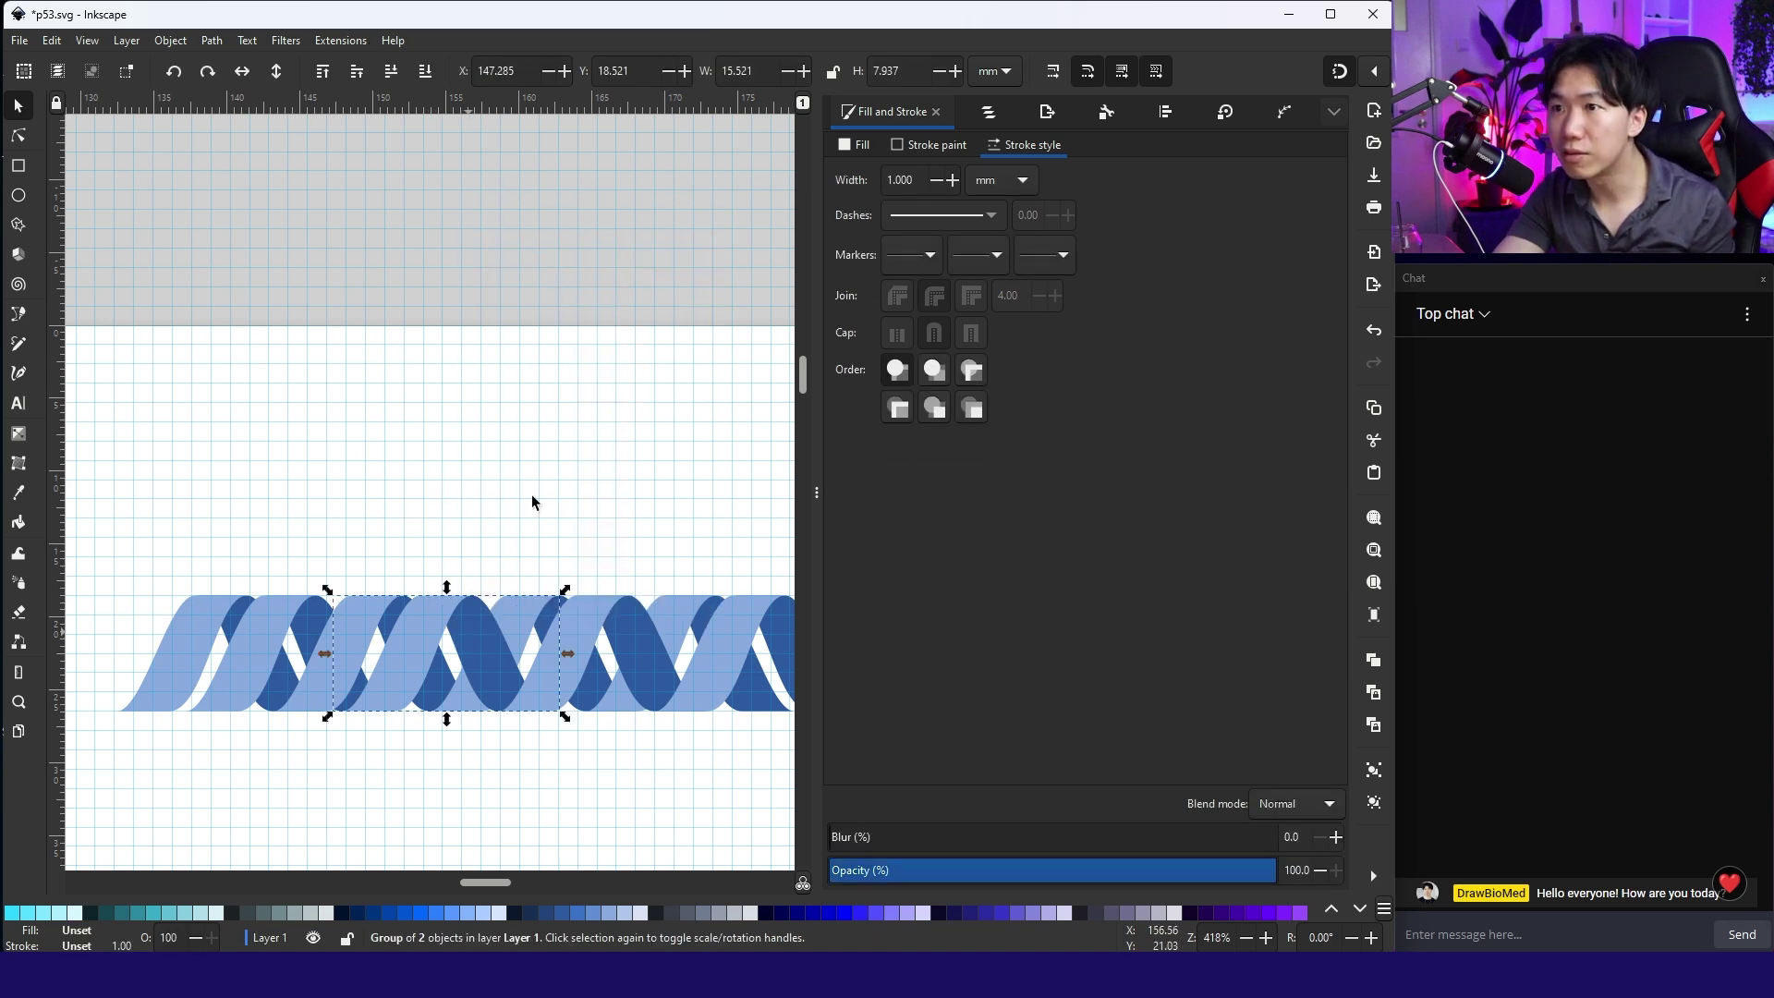
left_click(475, 637)
left_click(425, 73)
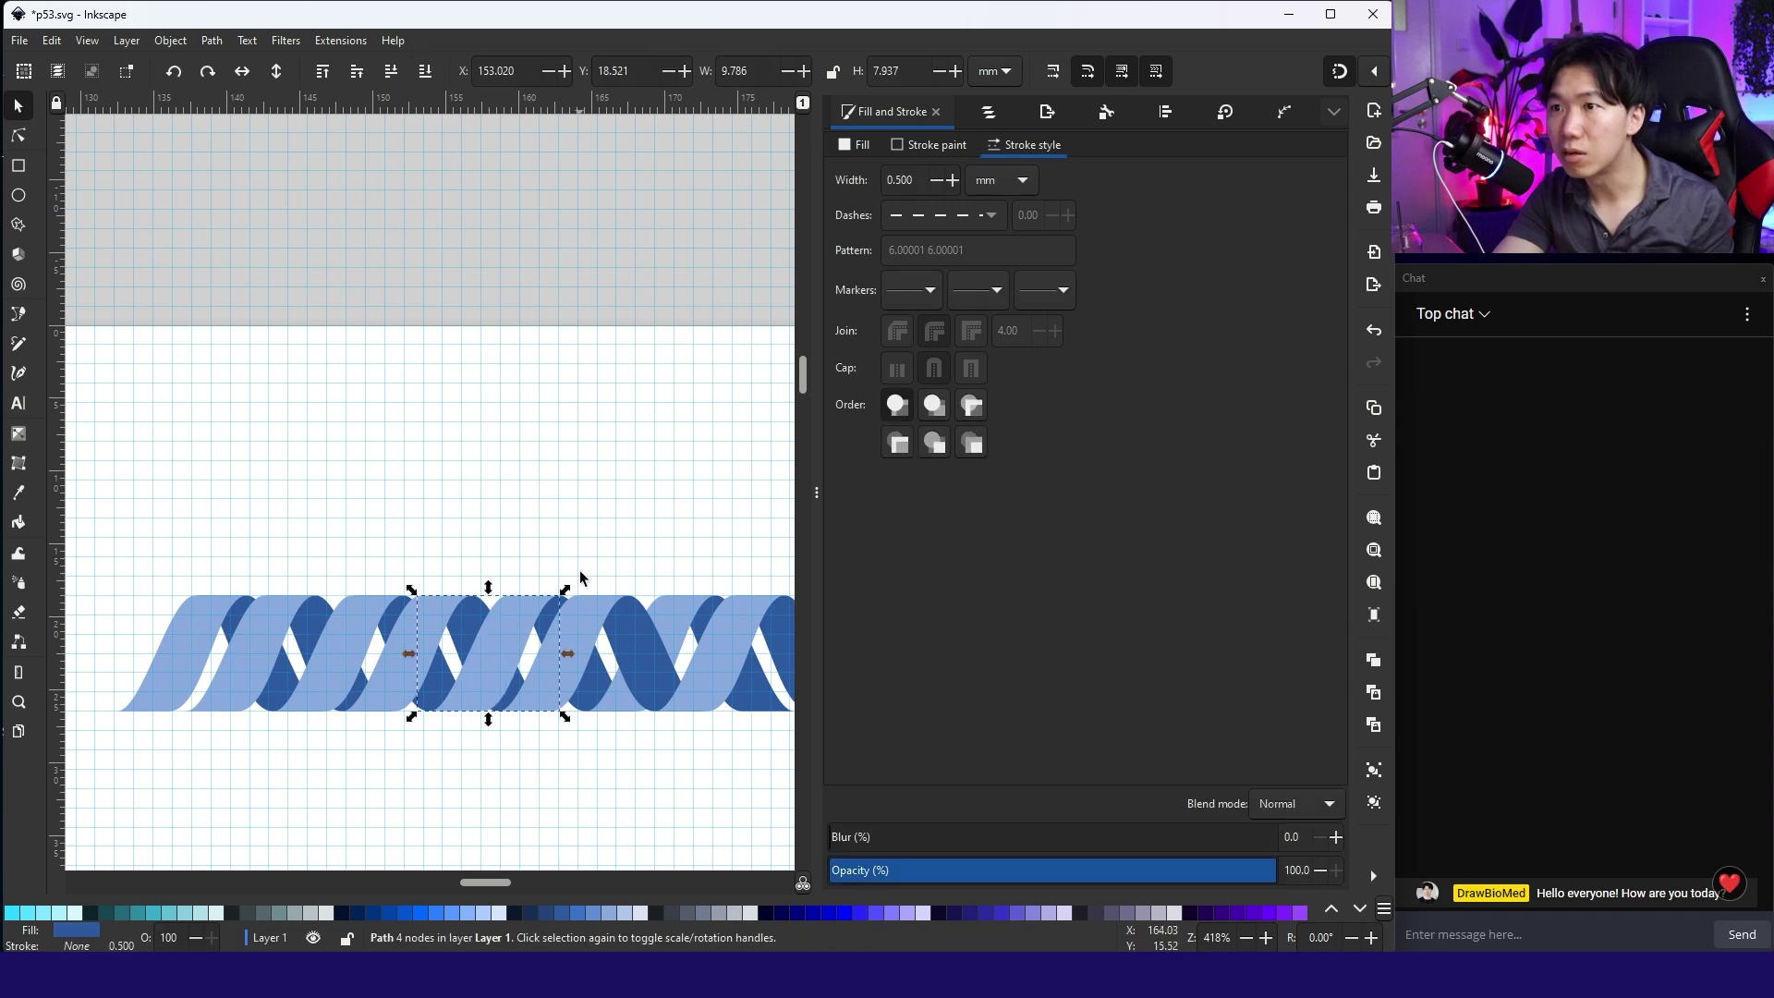
Ungroup the third unit of the overlaid strand and send its dark blue band to the back
left_click(598, 623)
right_click(622, 635)
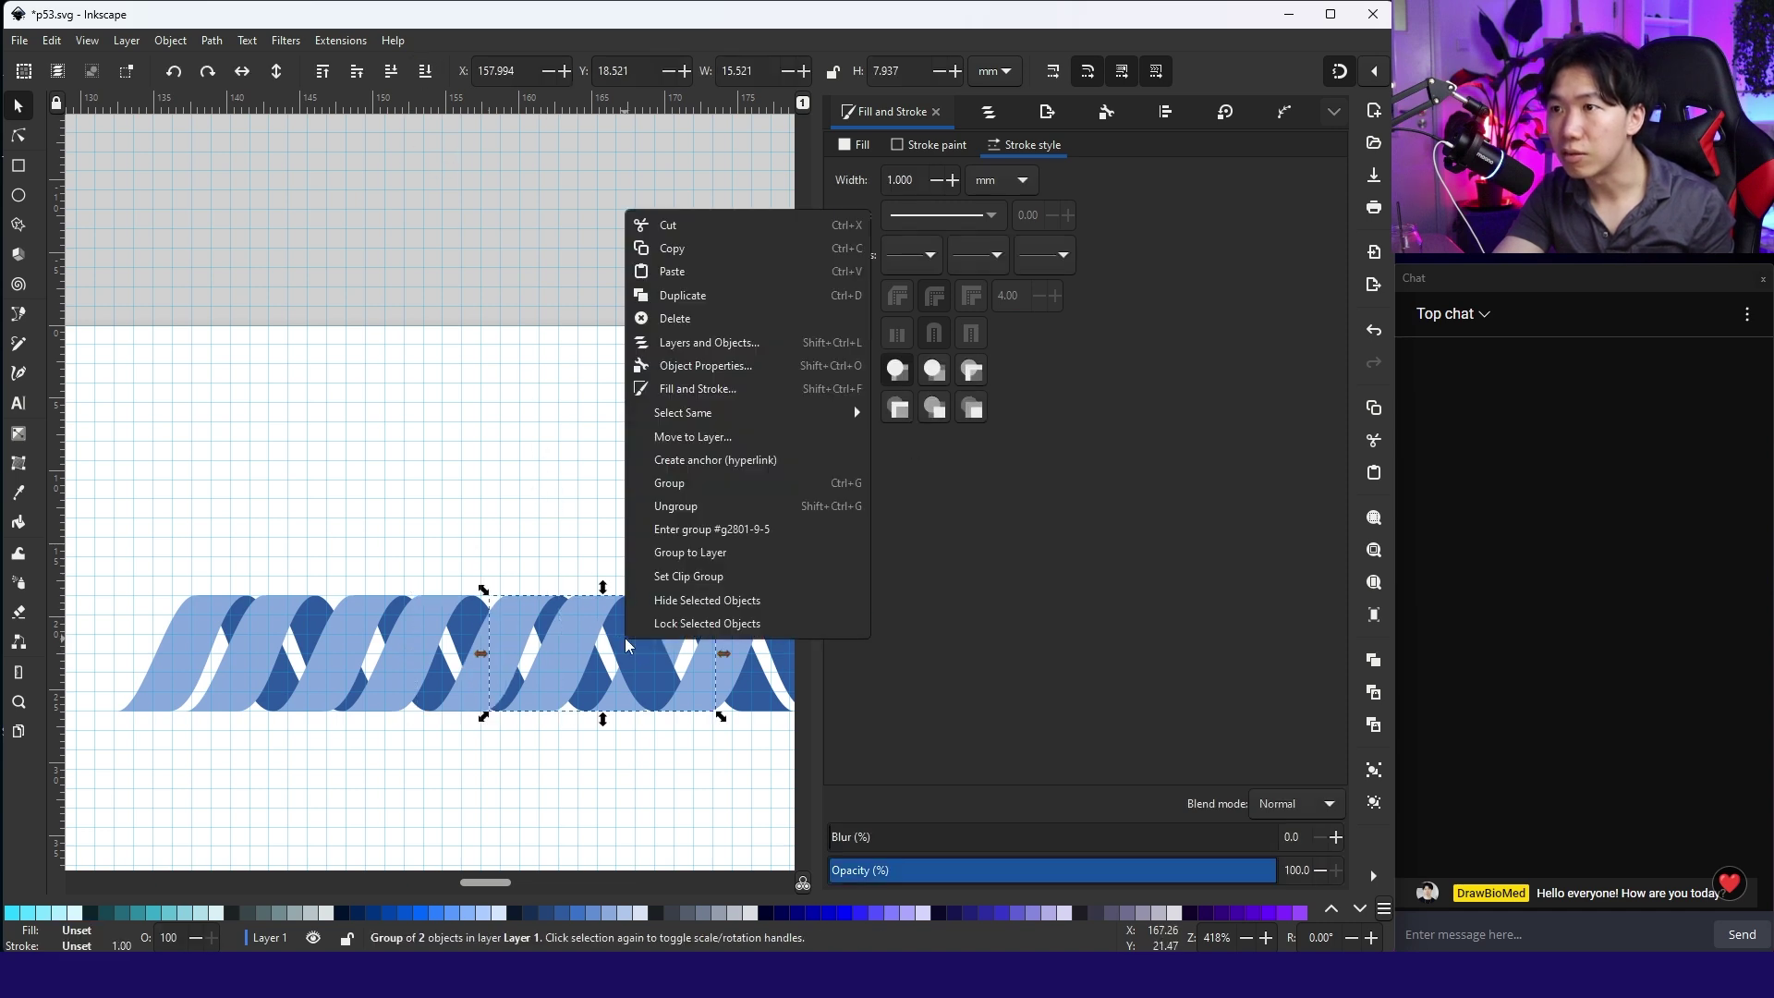
left_click(673, 507)
left_click(663, 480)
left_click(634, 636)
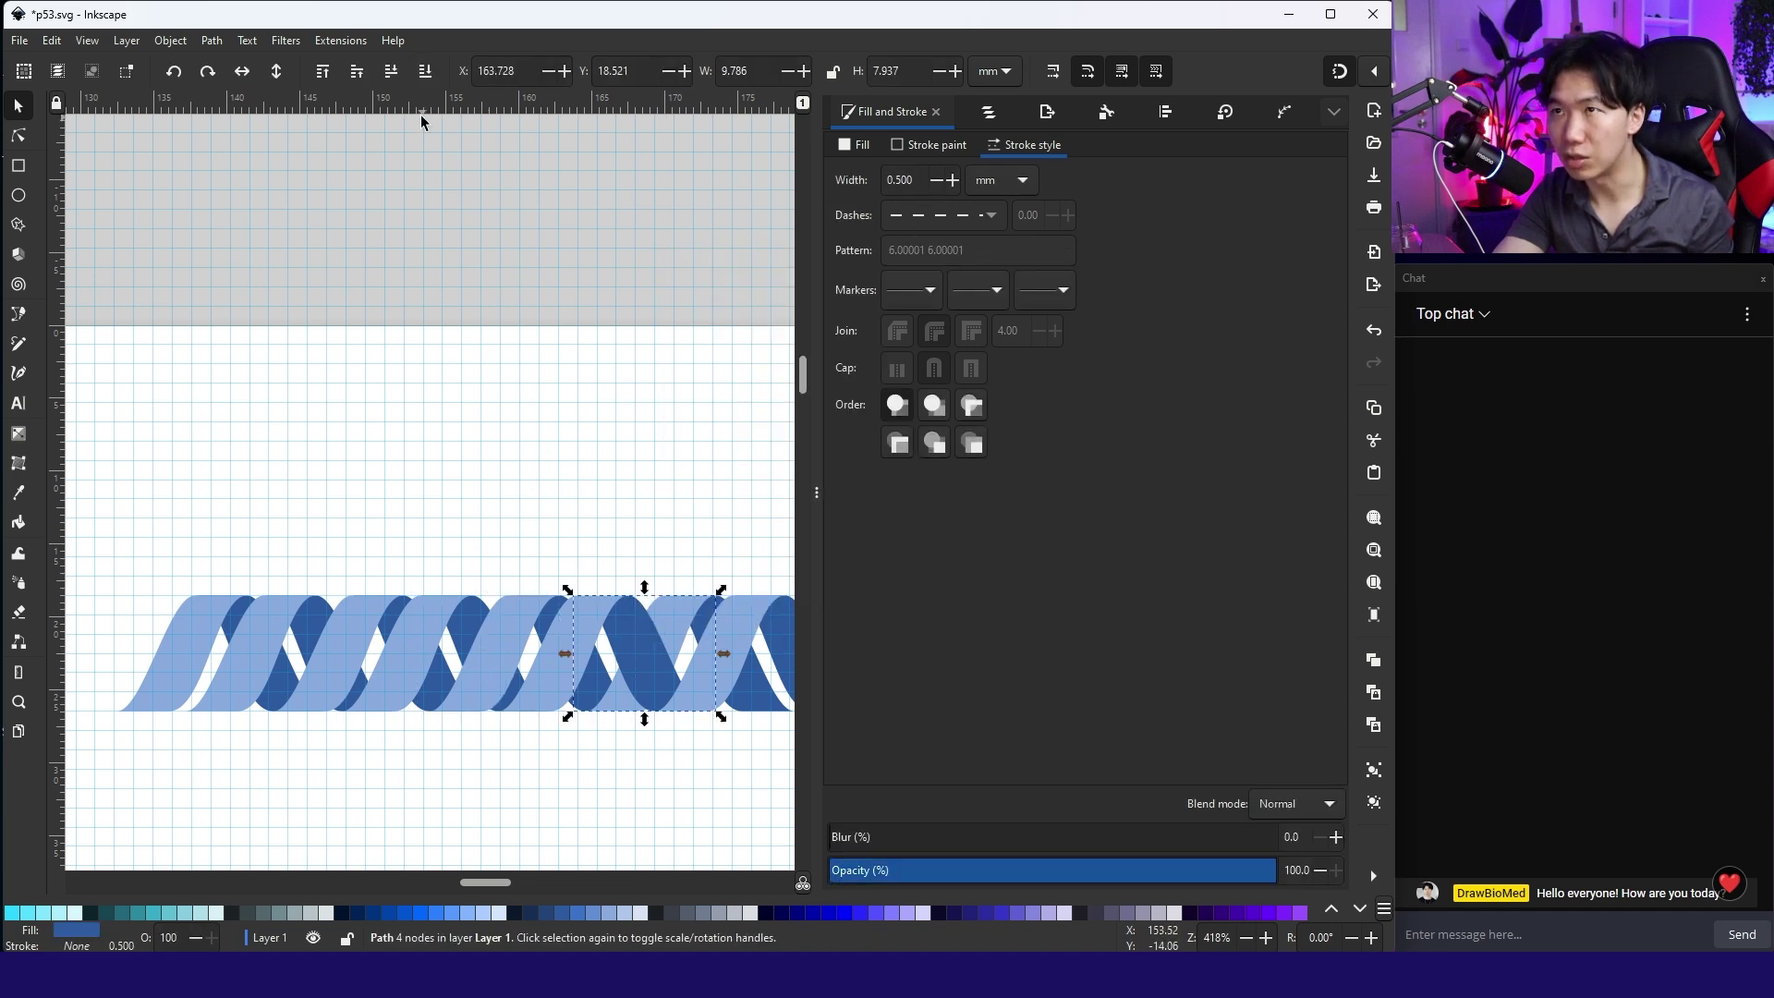
left_click(424, 75)
left_click(527, 307)
left_click_drag(529, 312, 373, 292)
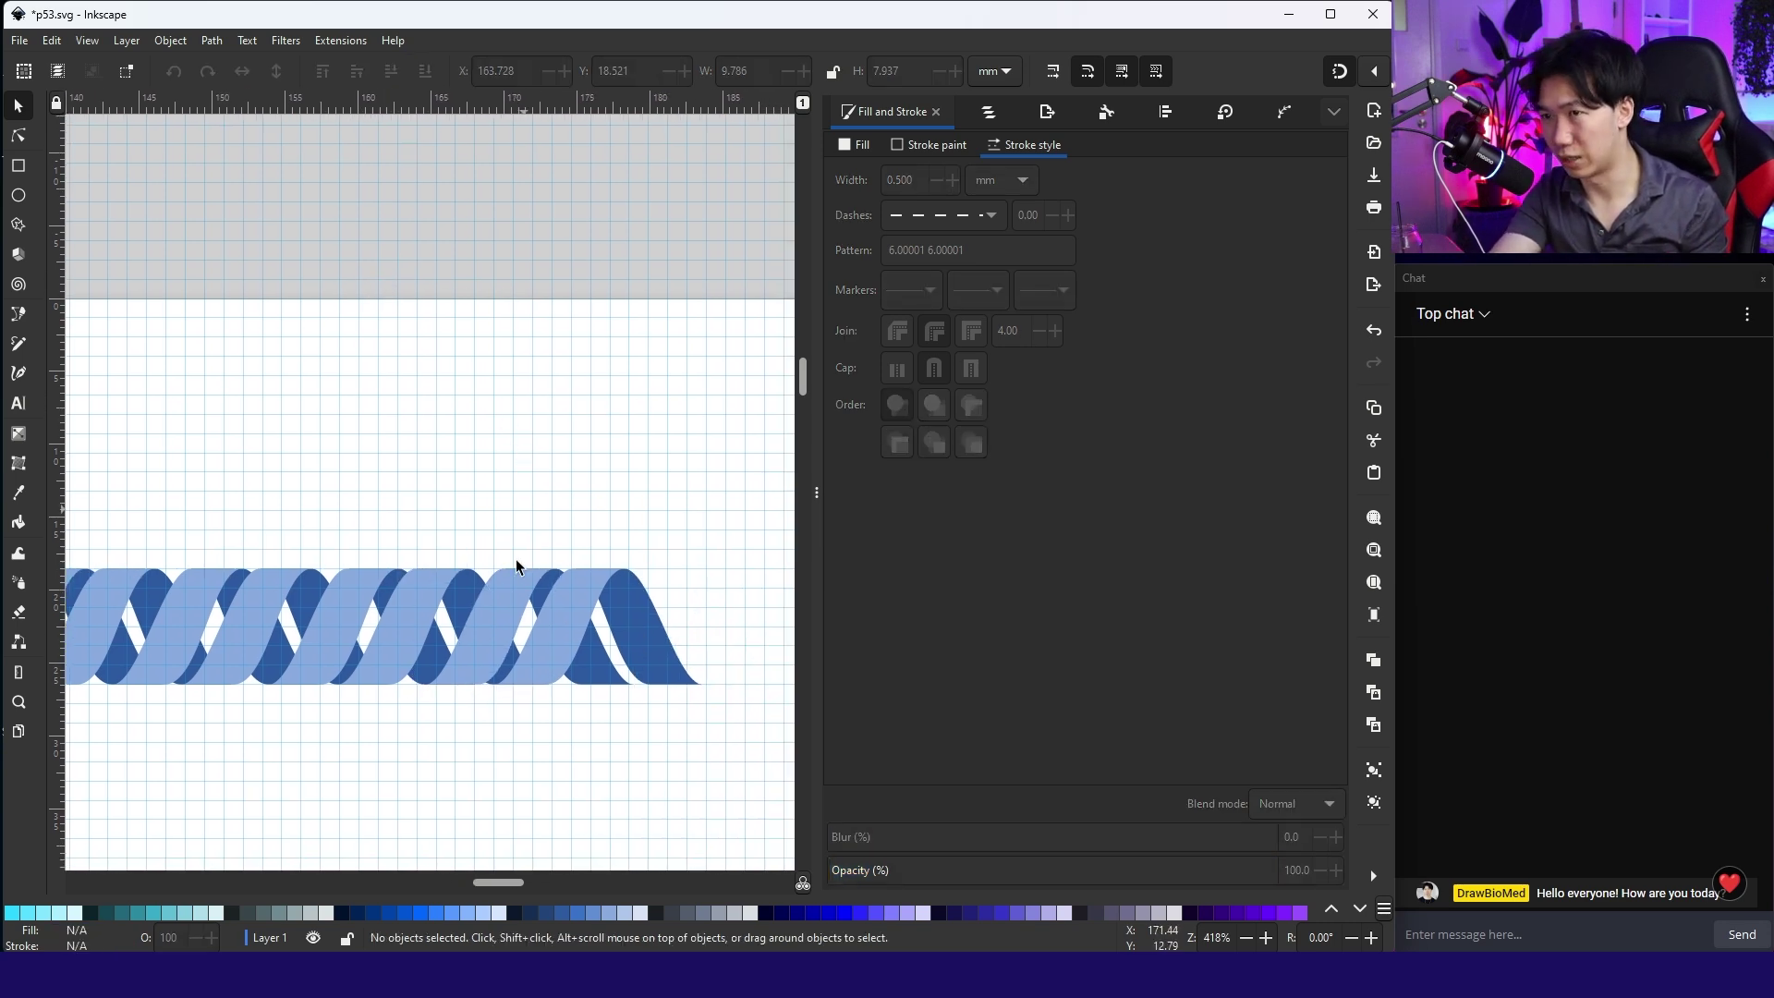
Try ungrouping the helix's leftmost unit and deleting its outermost light blue band
left_click(554, 619)
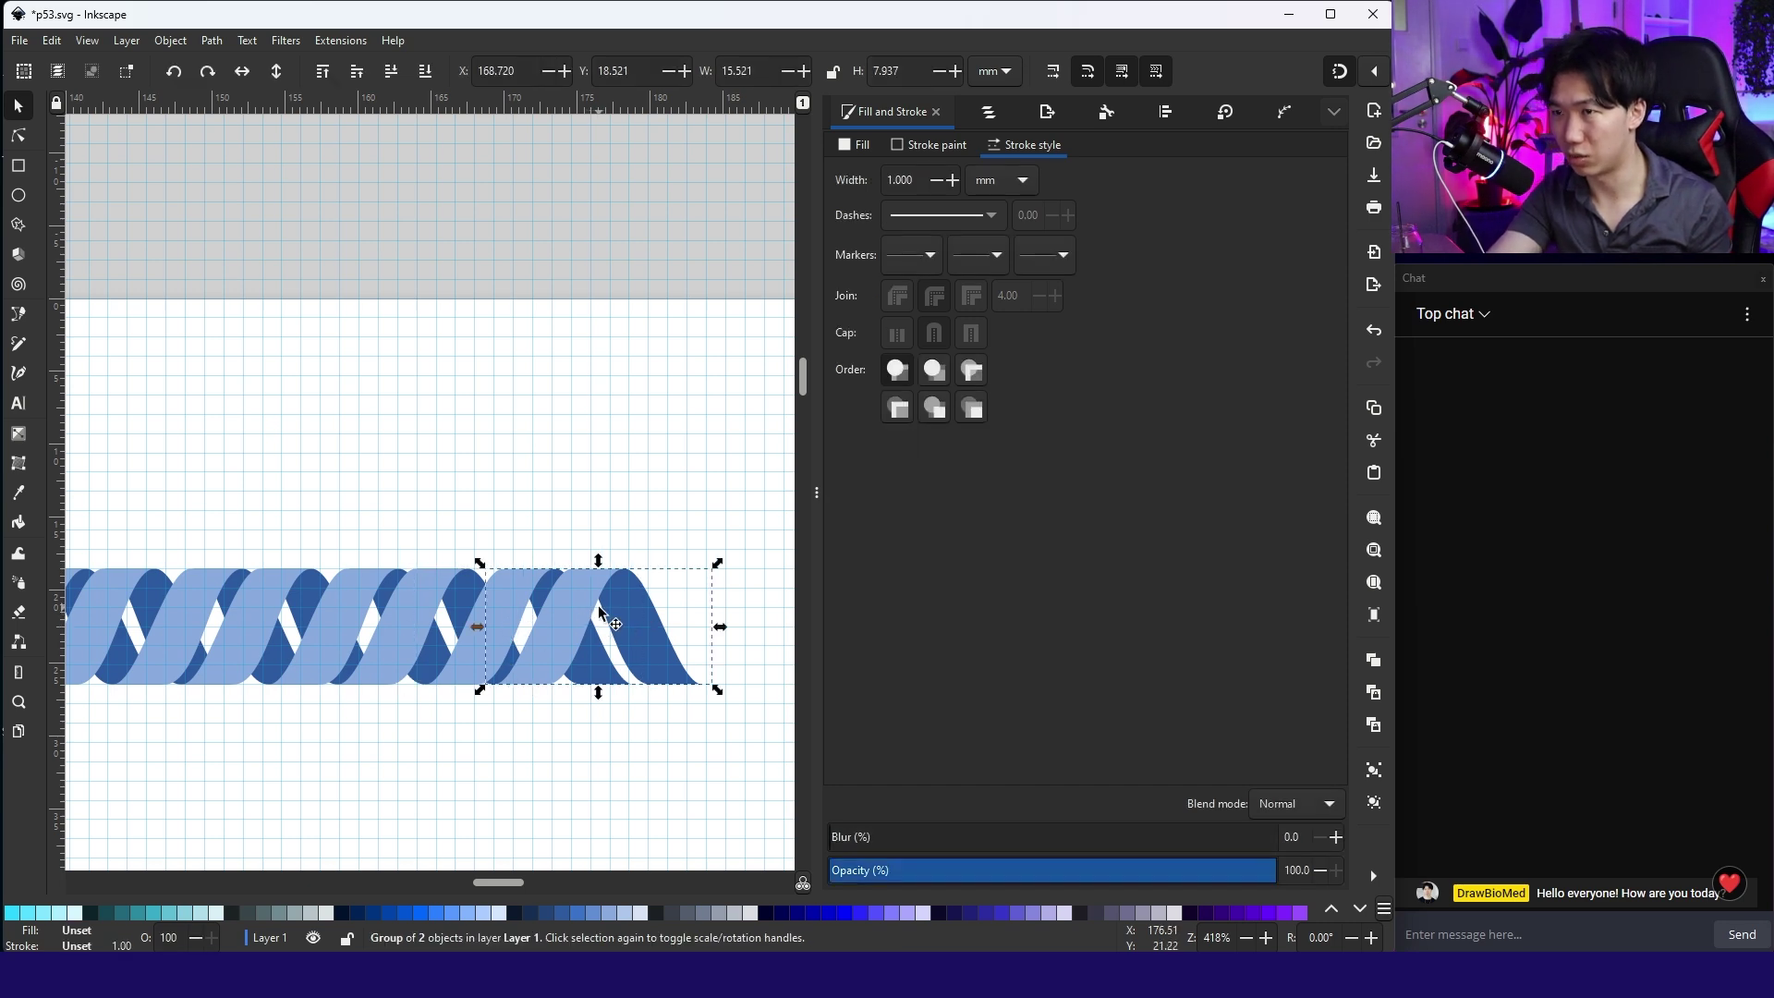
scroll(602, 595, "down", 2)
left_click(636, 523)
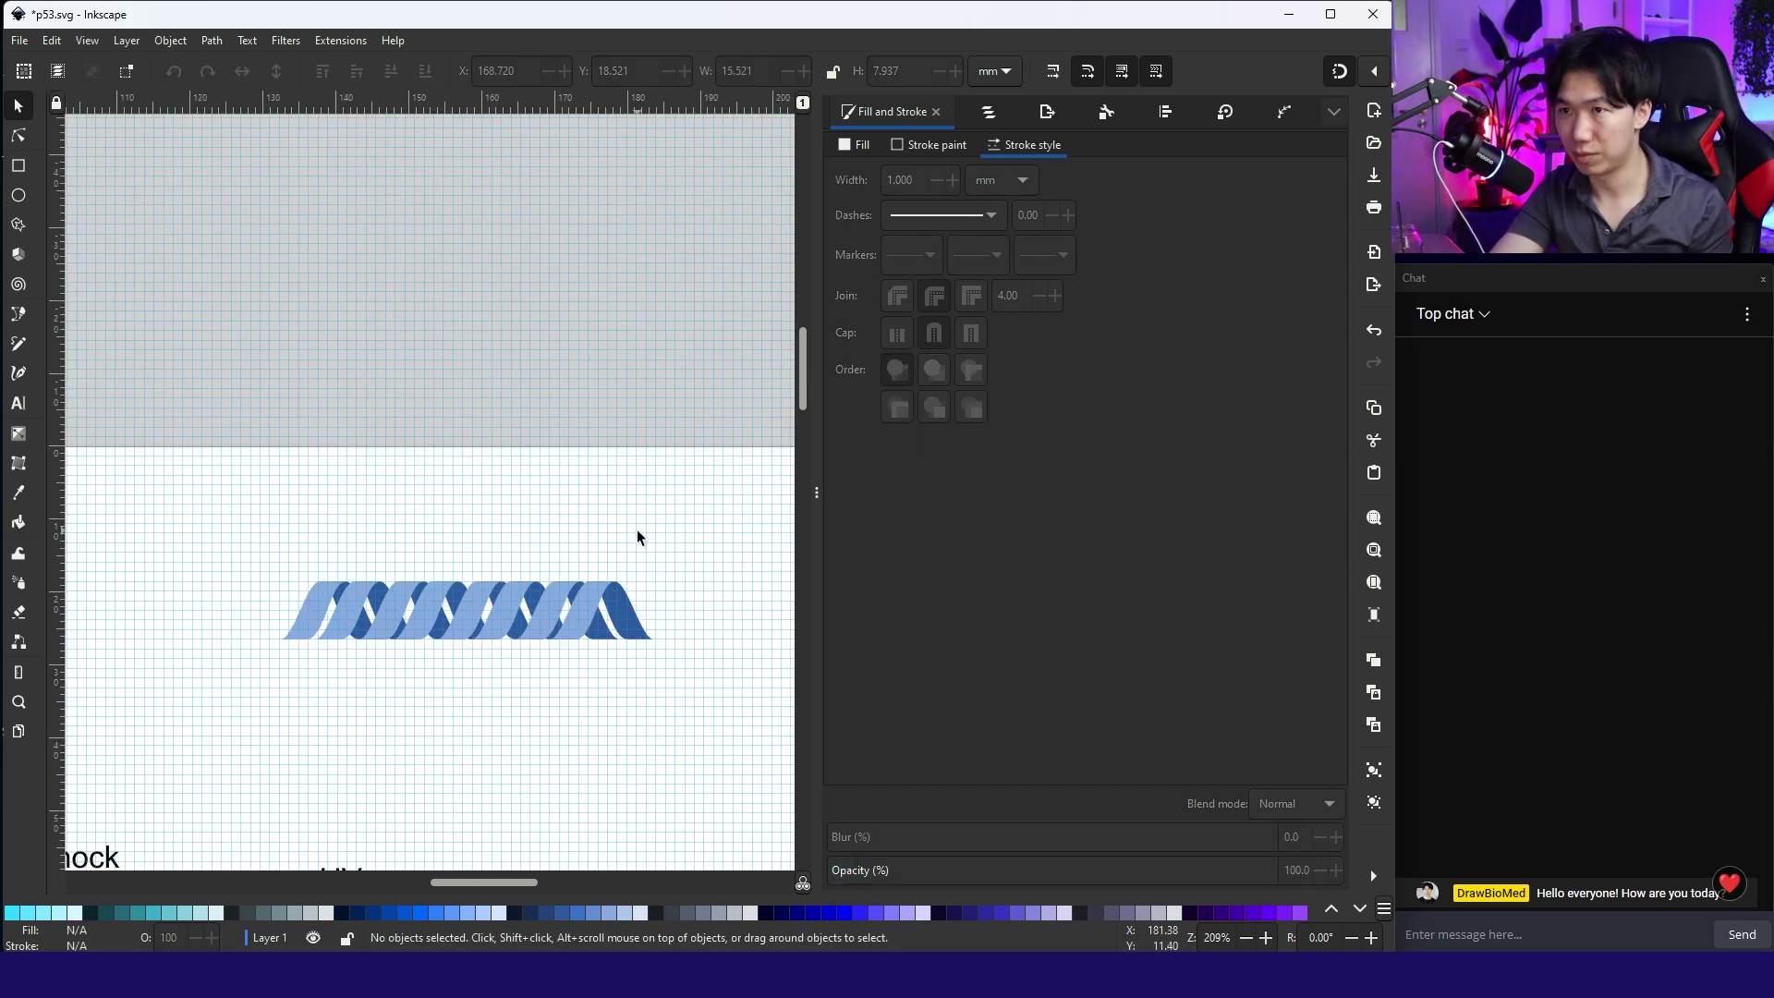
left_click(314, 625)
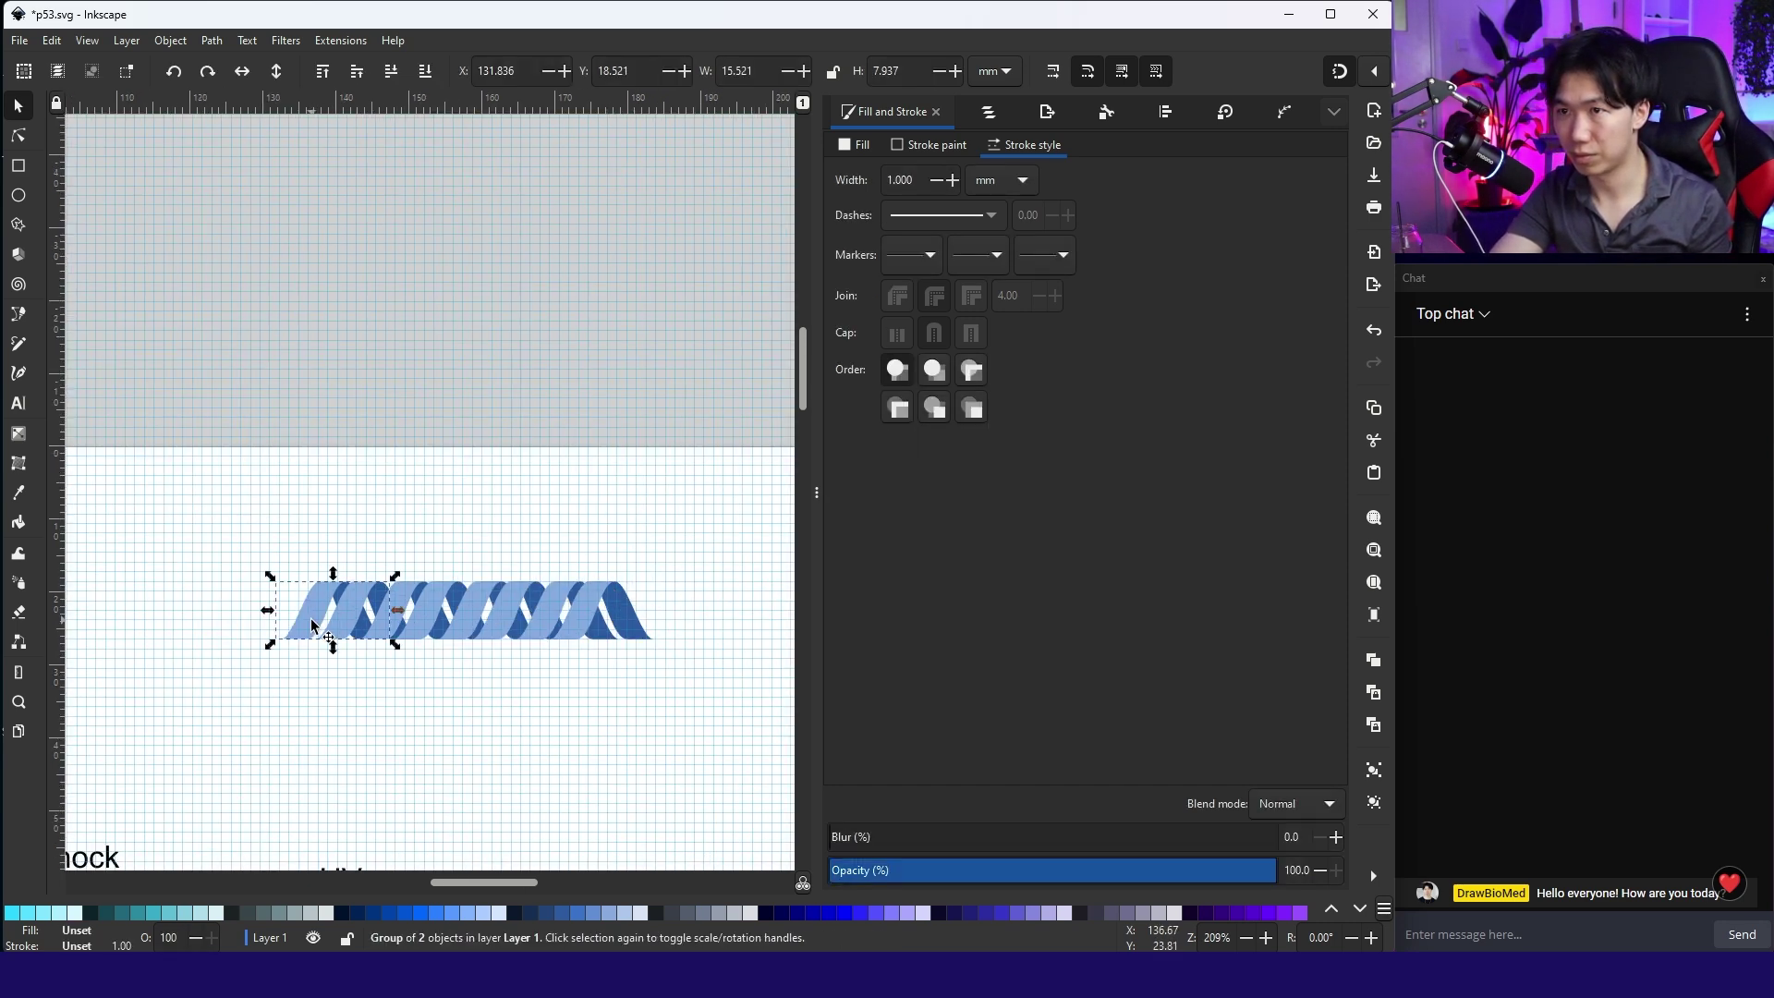
right_click(312, 626)
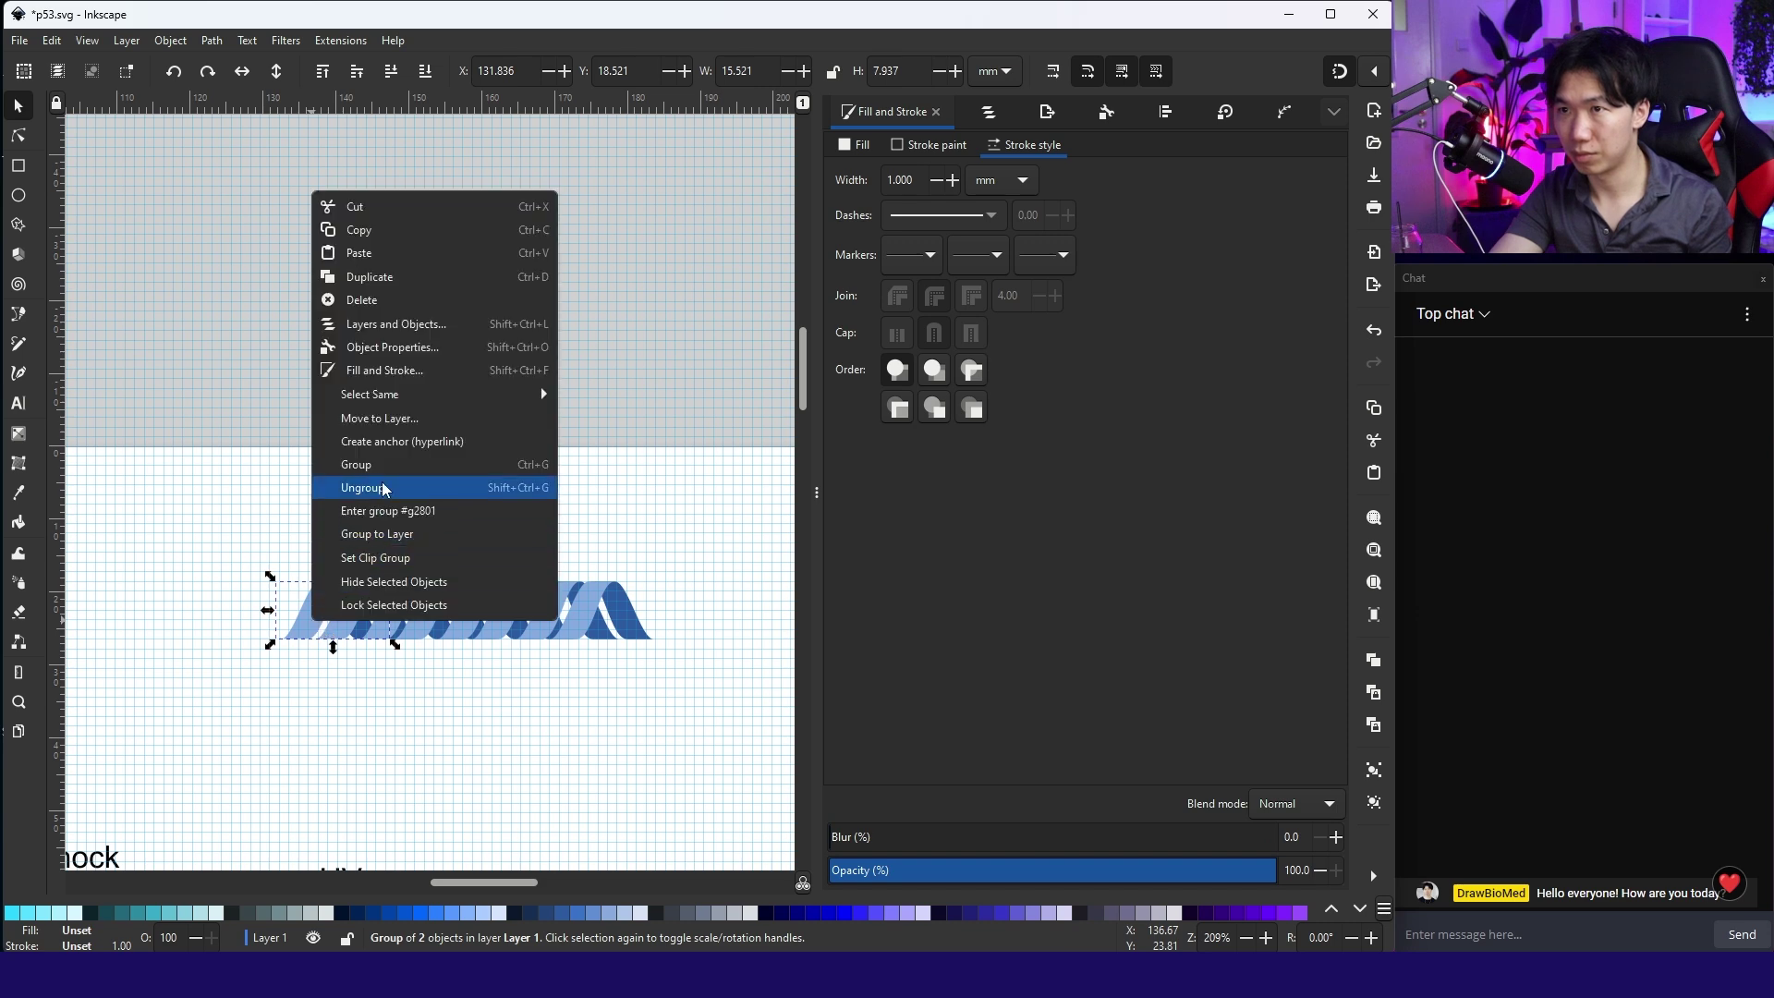
left_click(355, 531)
left_click(359, 519)
left_click(321, 608)
key("Delete")
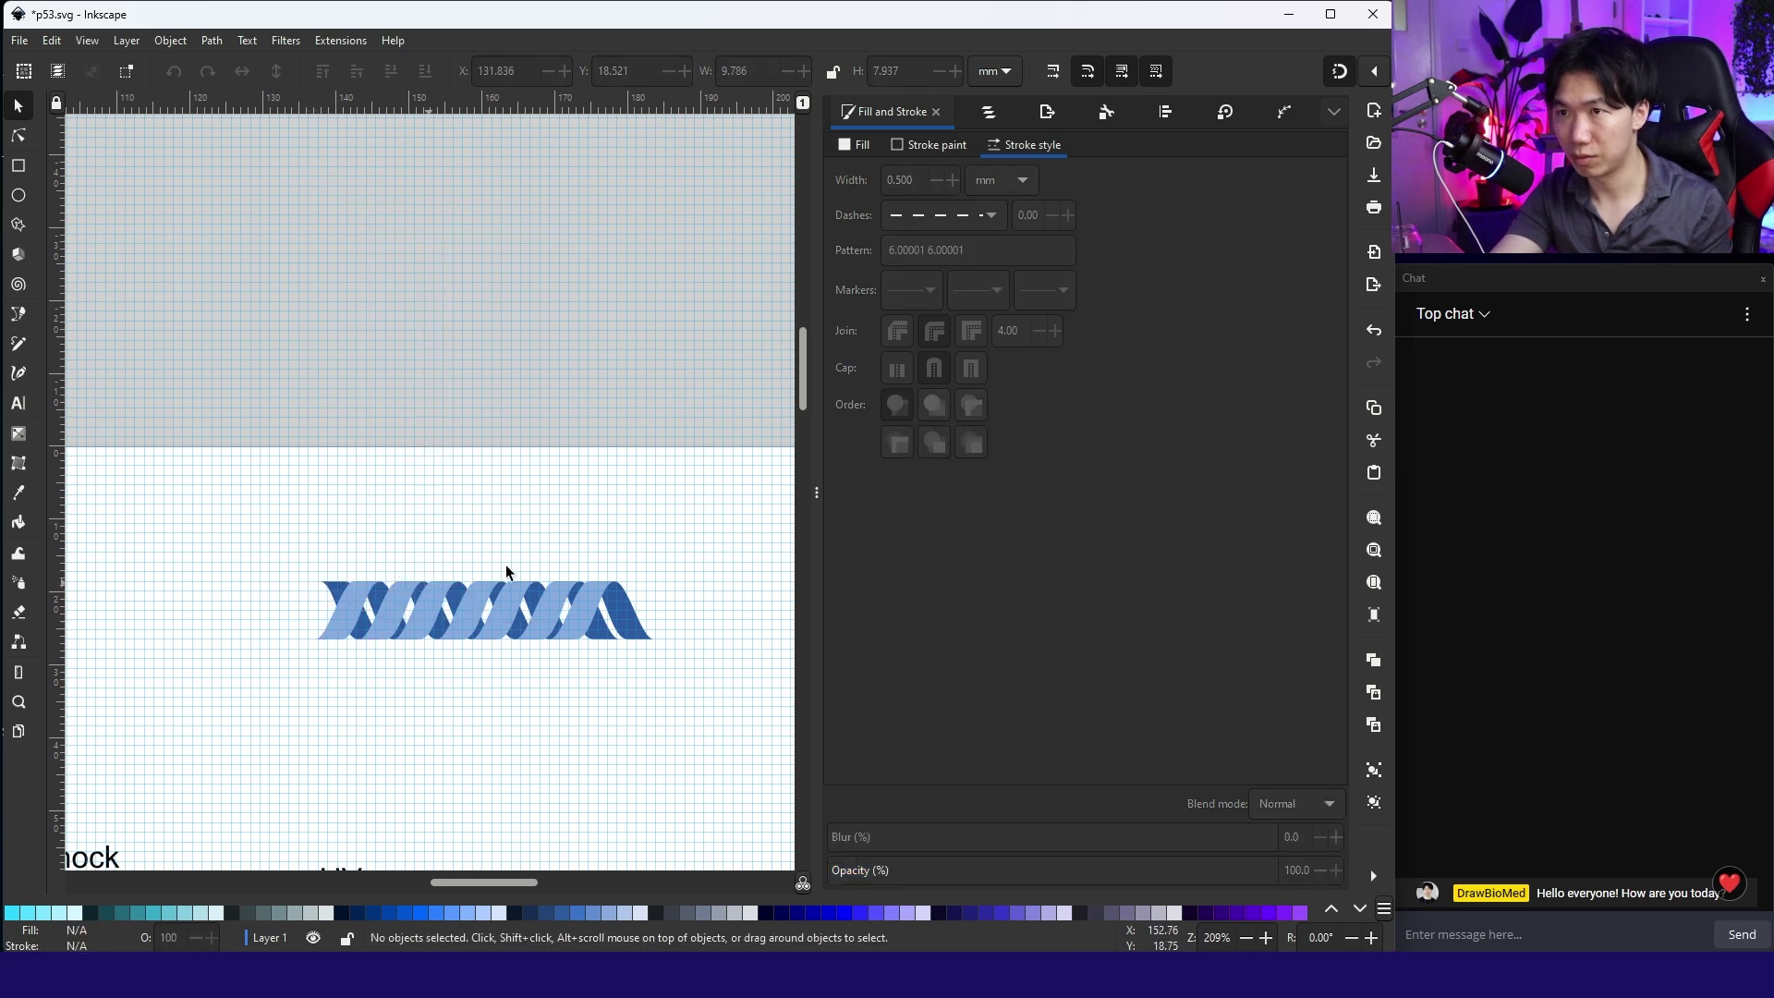
Try ungrouping the helix's rightmost unit and deleting its outermost dark blue band
left_click(633, 616)
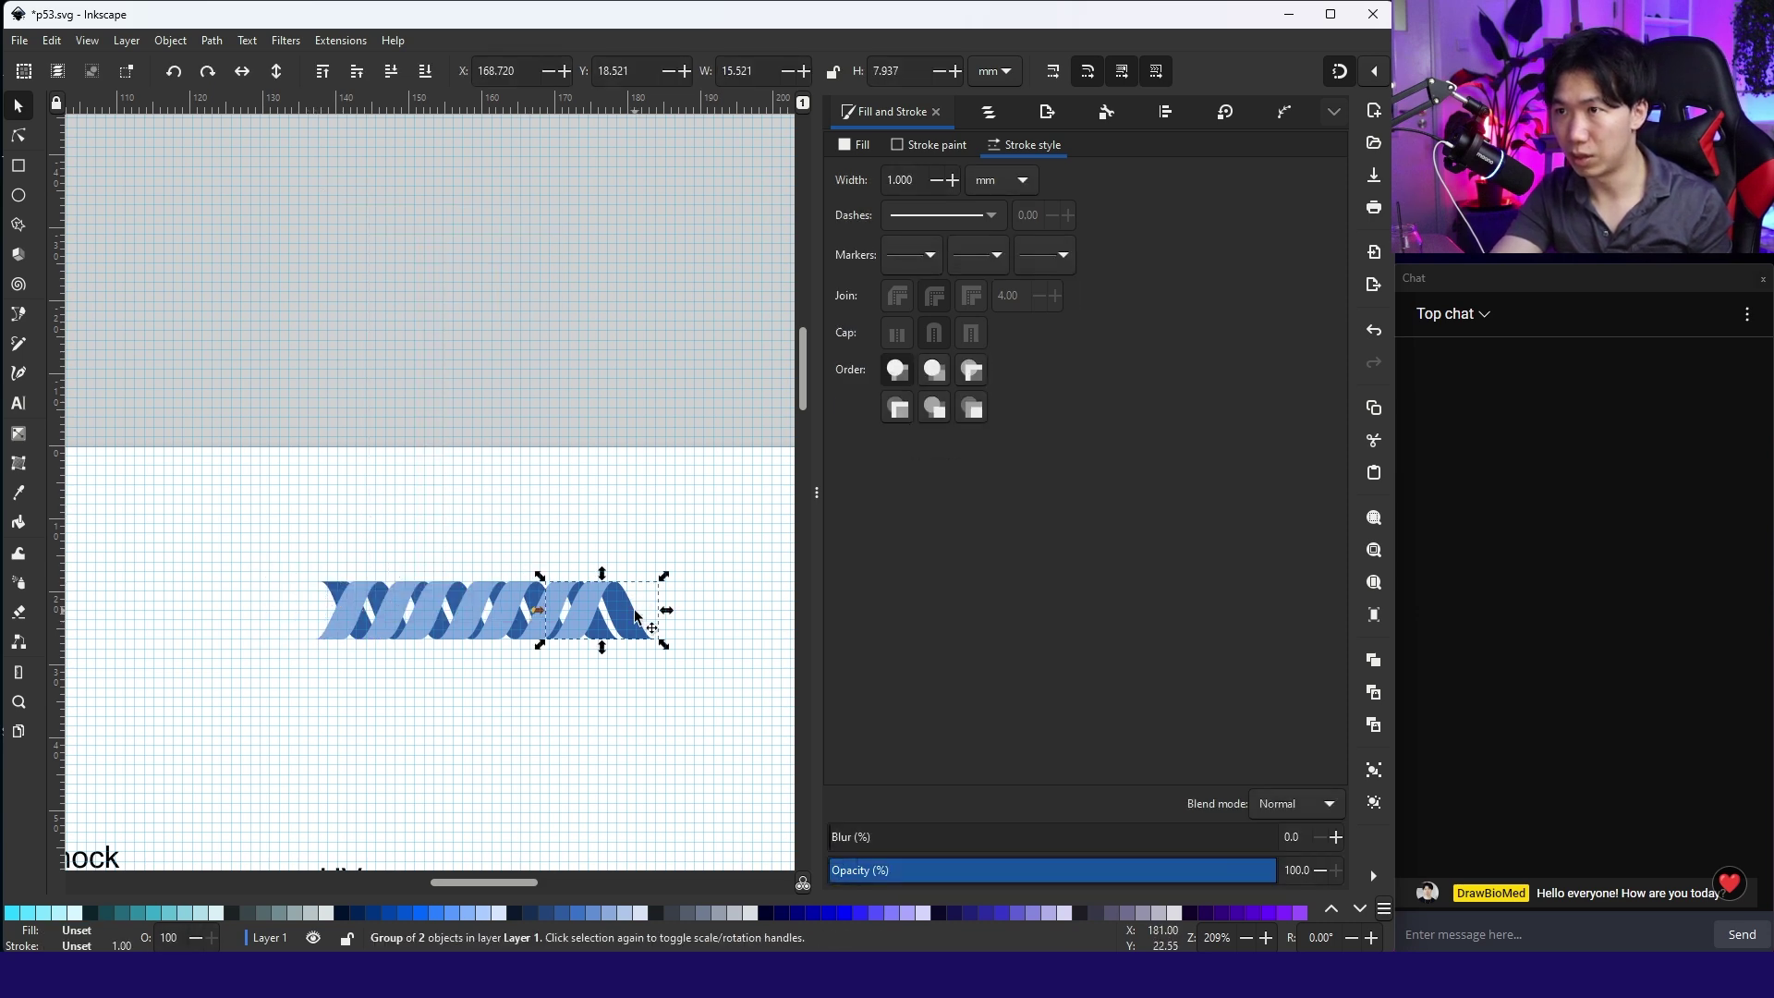
right_click(634, 616)
left_click(672, 480)
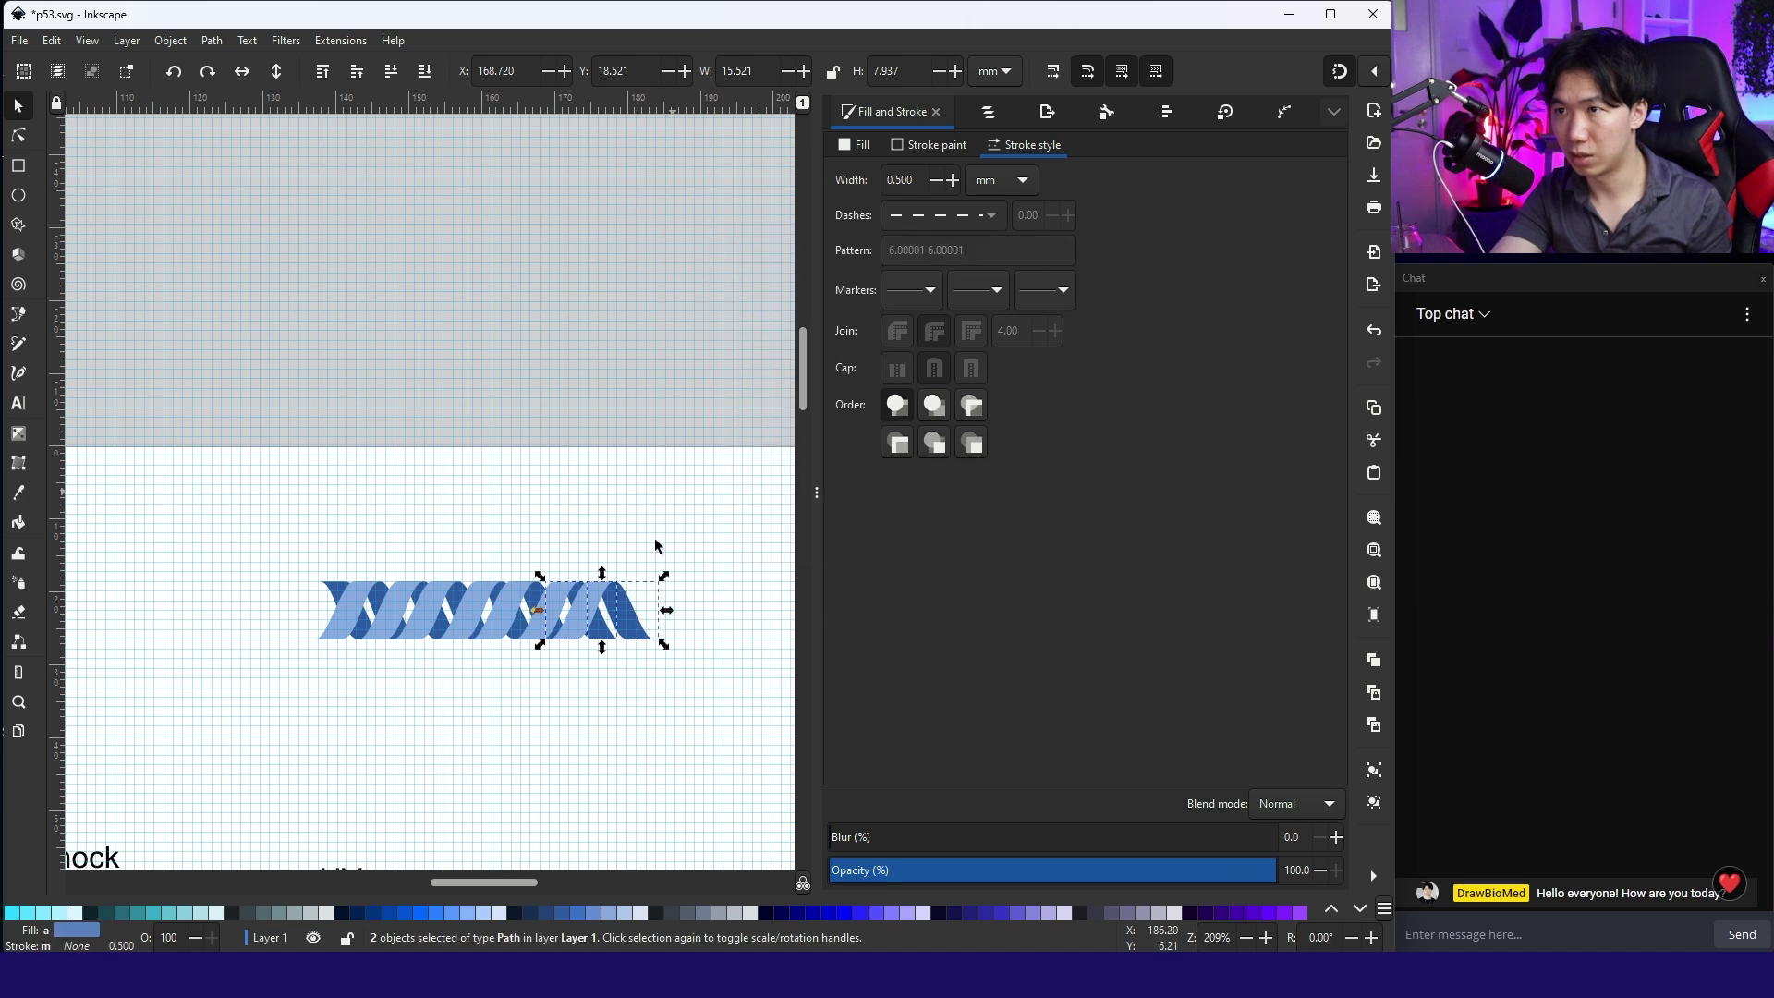
left_click(626, 607)
key("Delete")
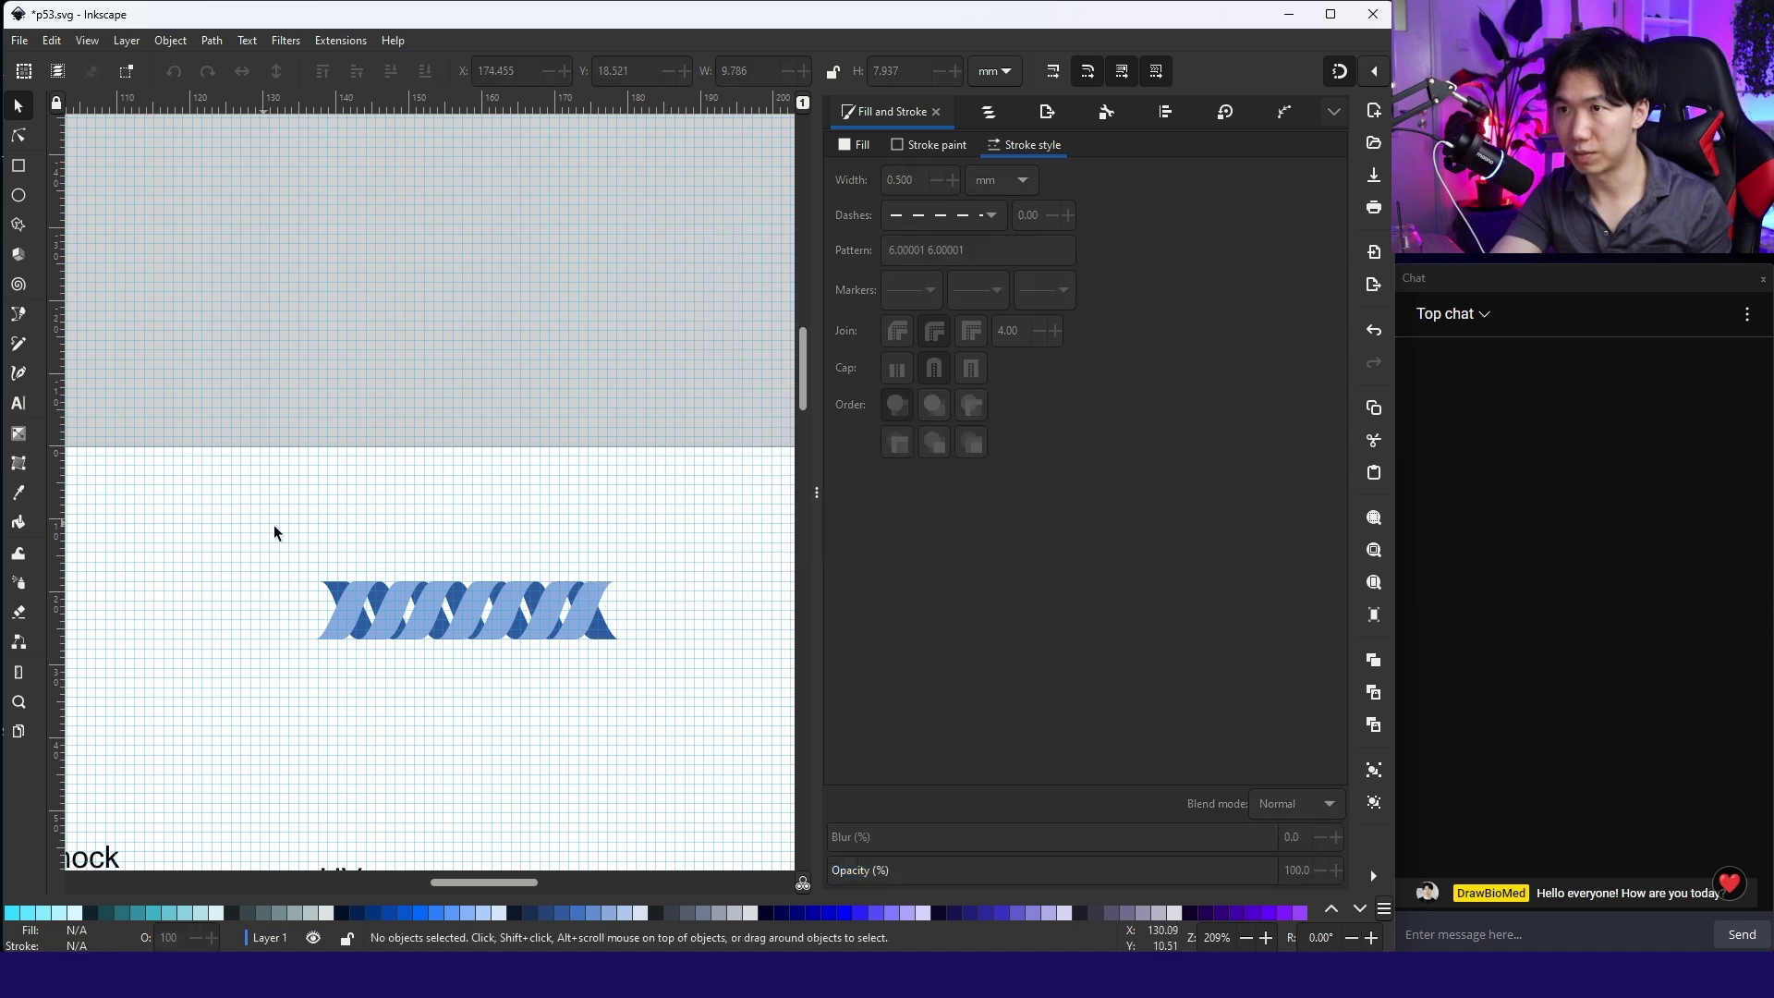
Undo the deletion of the bands at the two ends of the helix
left_click_drag(264, 523, 672, 660)
scroll(661, 628, "down", 3)
key("ctrl+z")
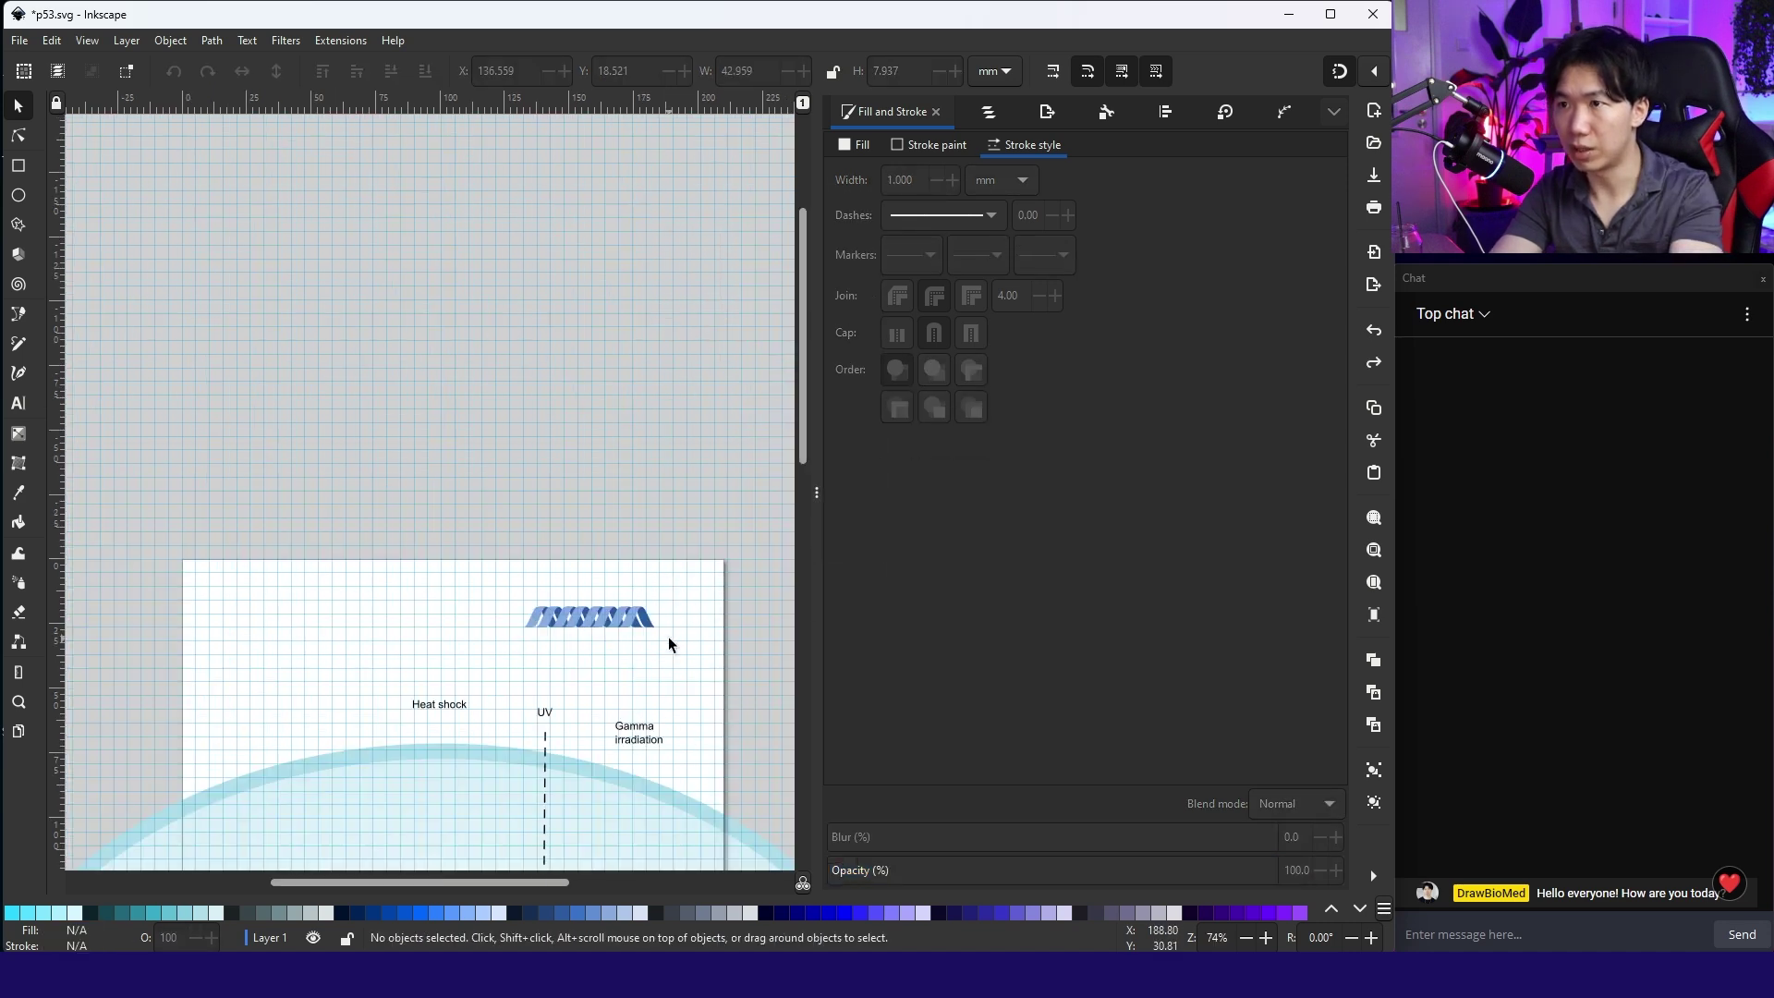
Group the whole DNA helix and move it just below the DNA damage label, saving the drawing
left_click_drag(490, 569, 716, 661)
key("ctrl+g")
scroll(633, 600, "down", 8)
left_click_drag(618, 618, 574, 796)
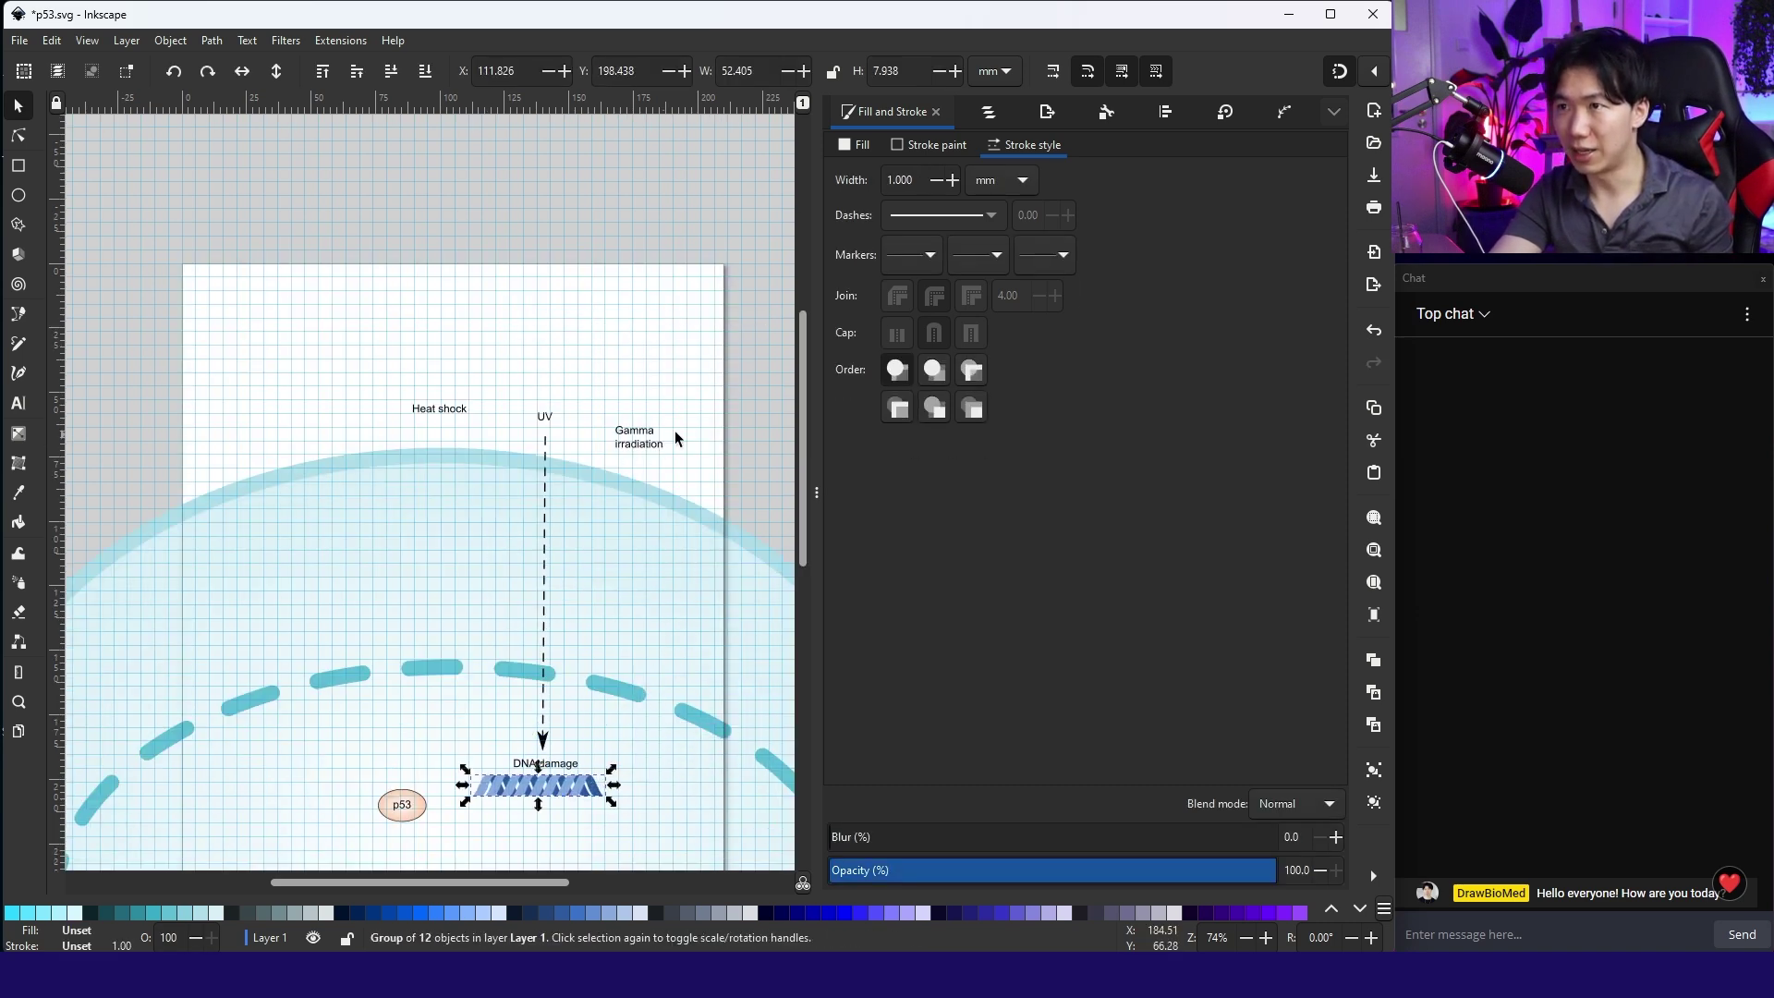
key("Escape")
key("ctrl+s")
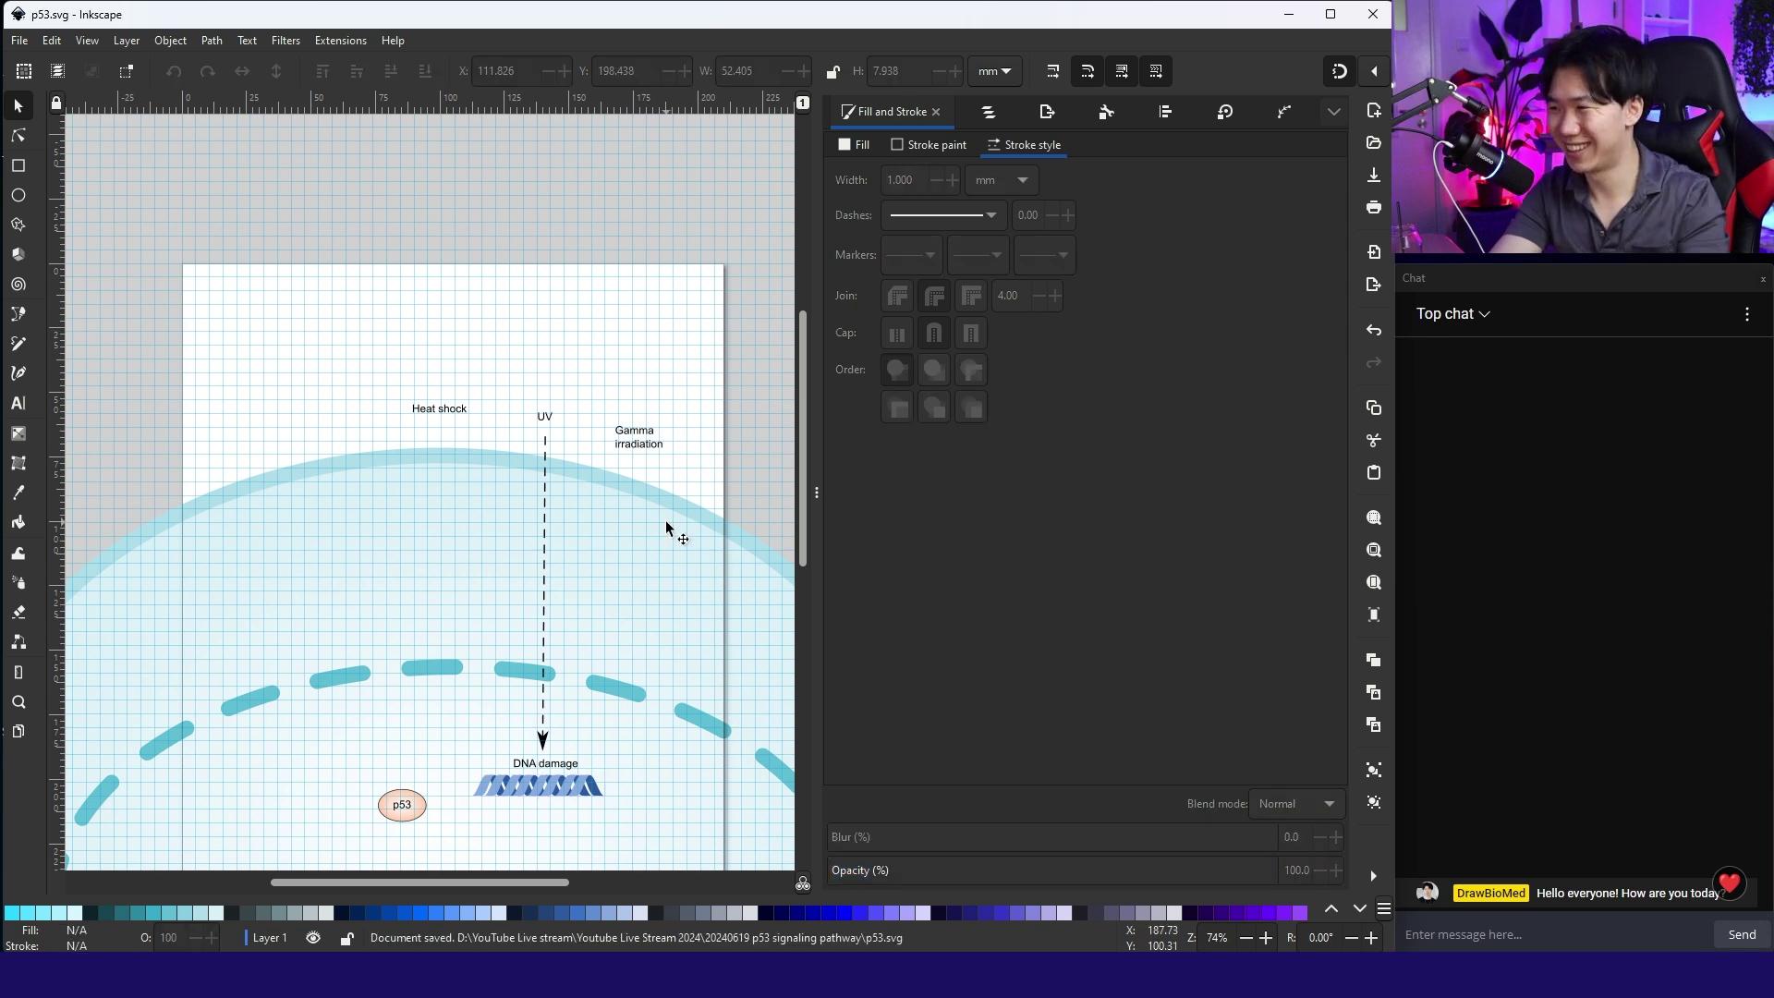
Hide the page grid on the canvas
scroll(514, 751, "up", 5, "ctrl")
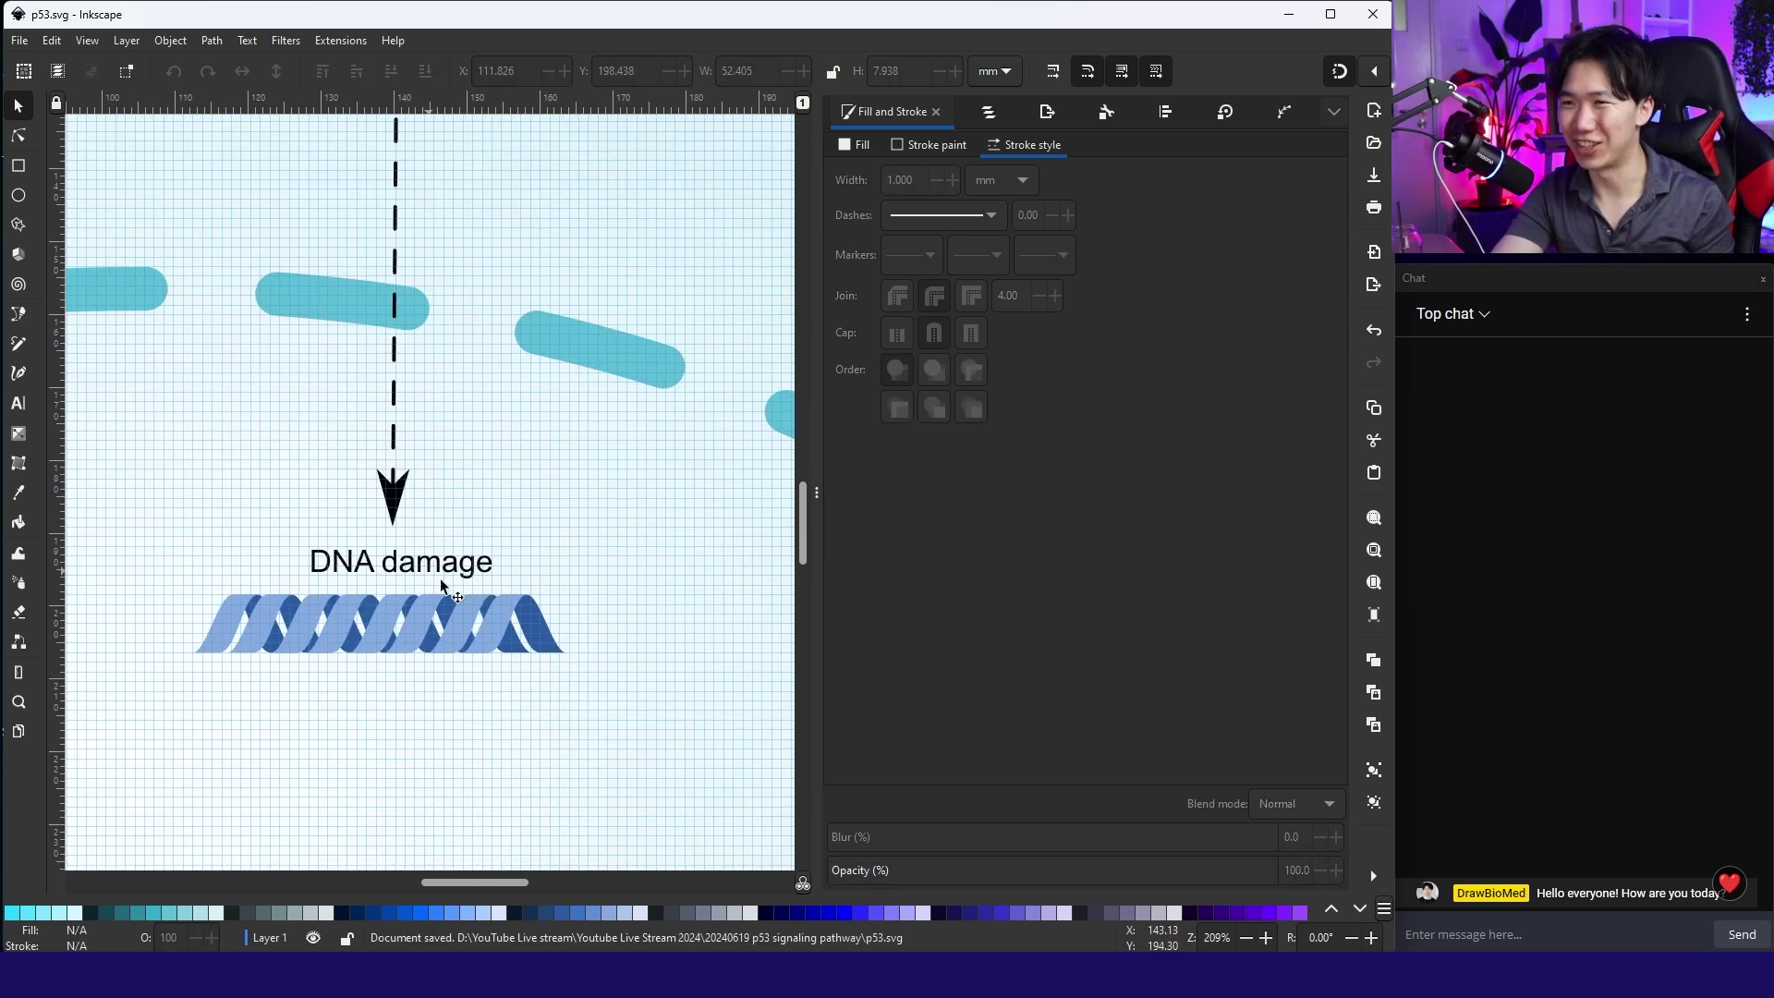
left_click(407, 620)
left_click(87, 40)
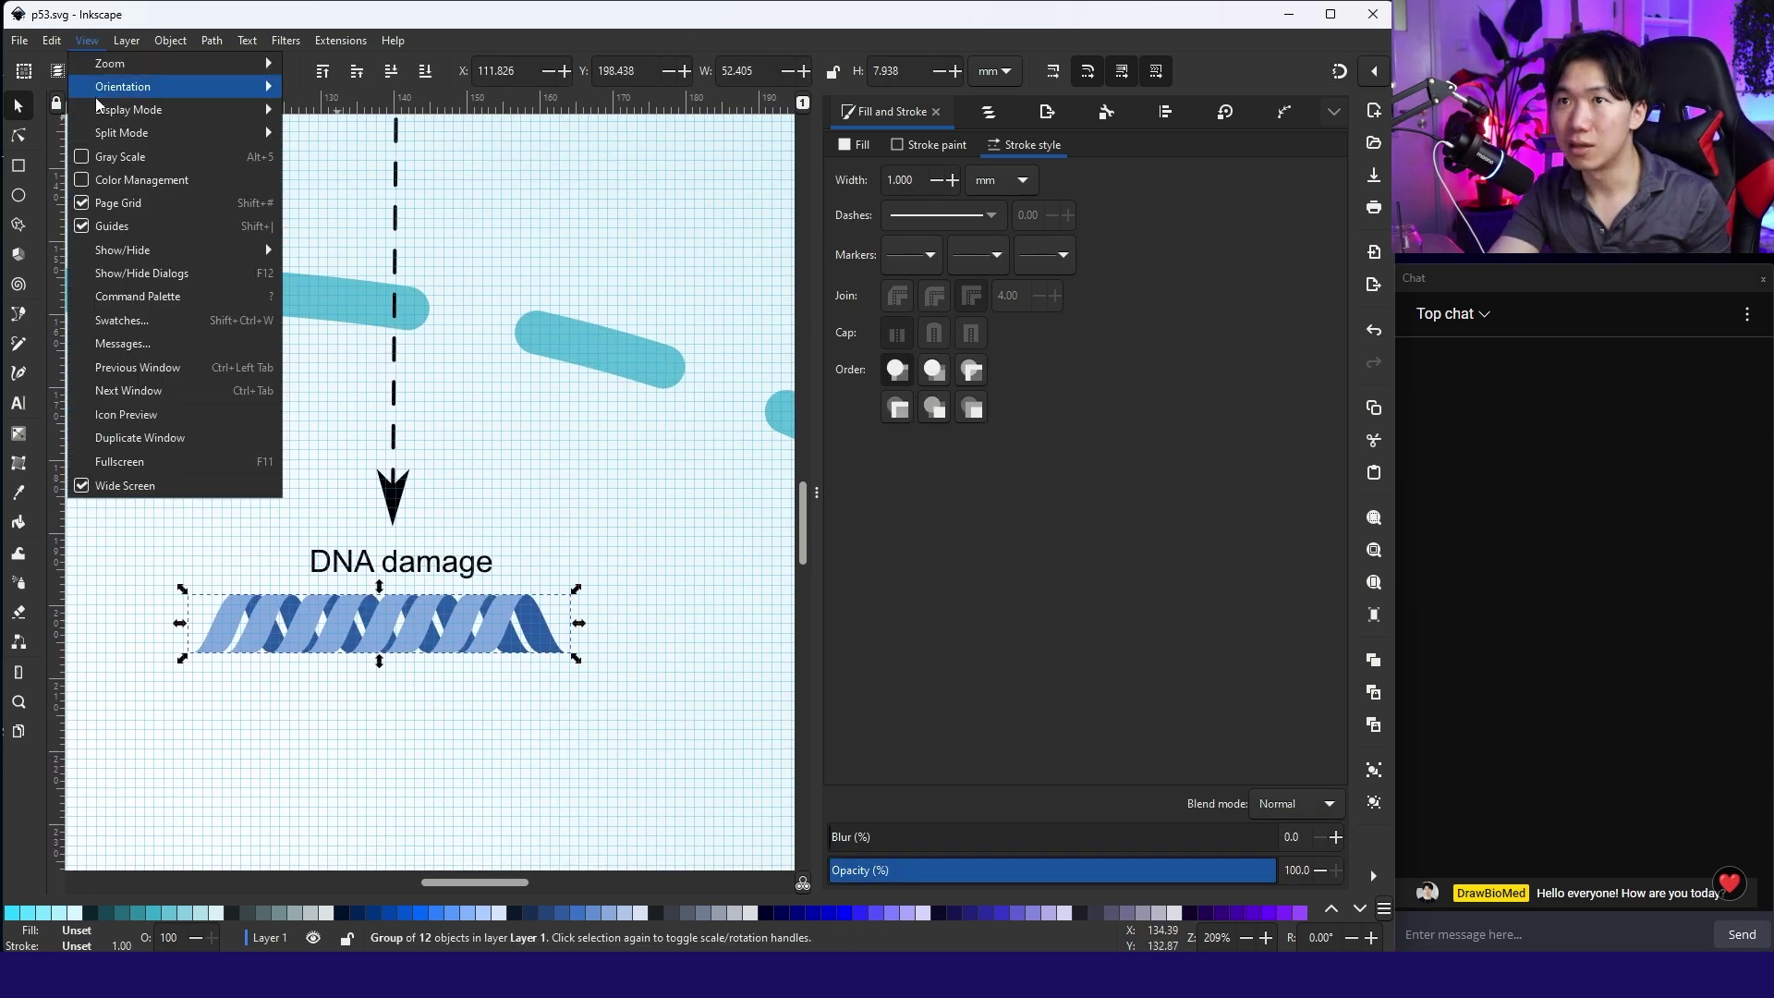
left_click(120, 204)
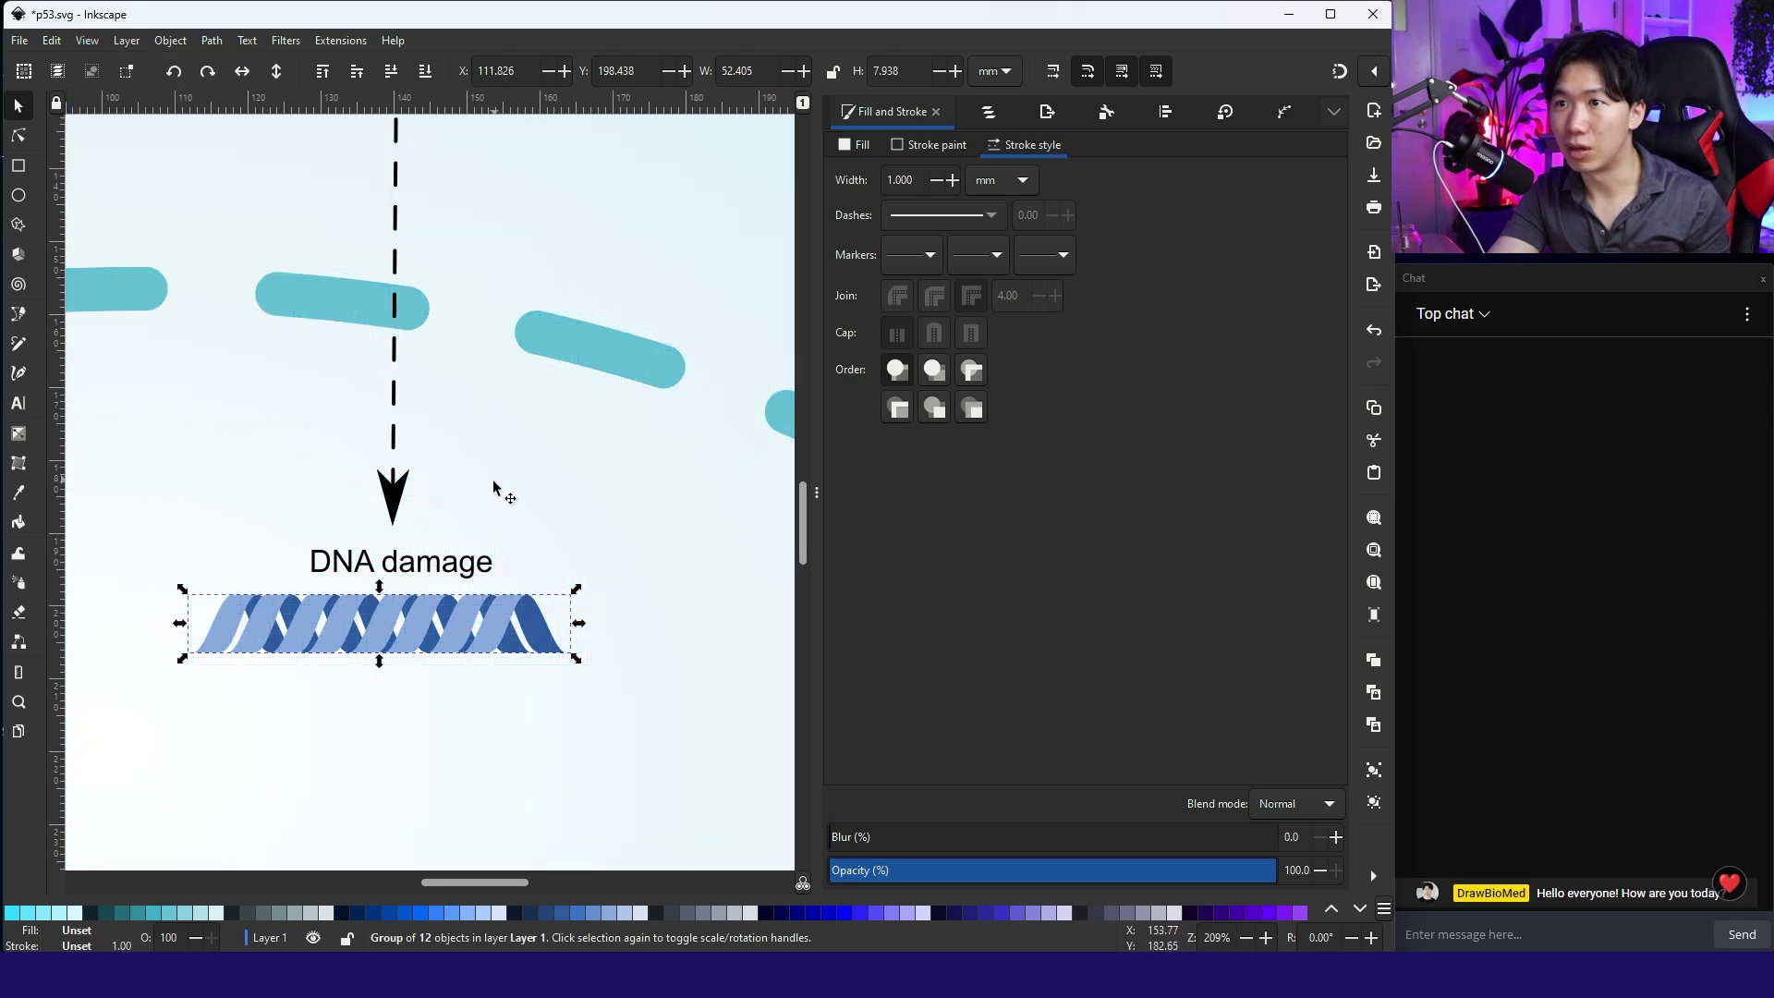
Ungroup the DNA helix and shift and tilt bands in its right half so the strand looks broken
left_click(497, 489)
right_click(458, 639)
left_click(517, 510)
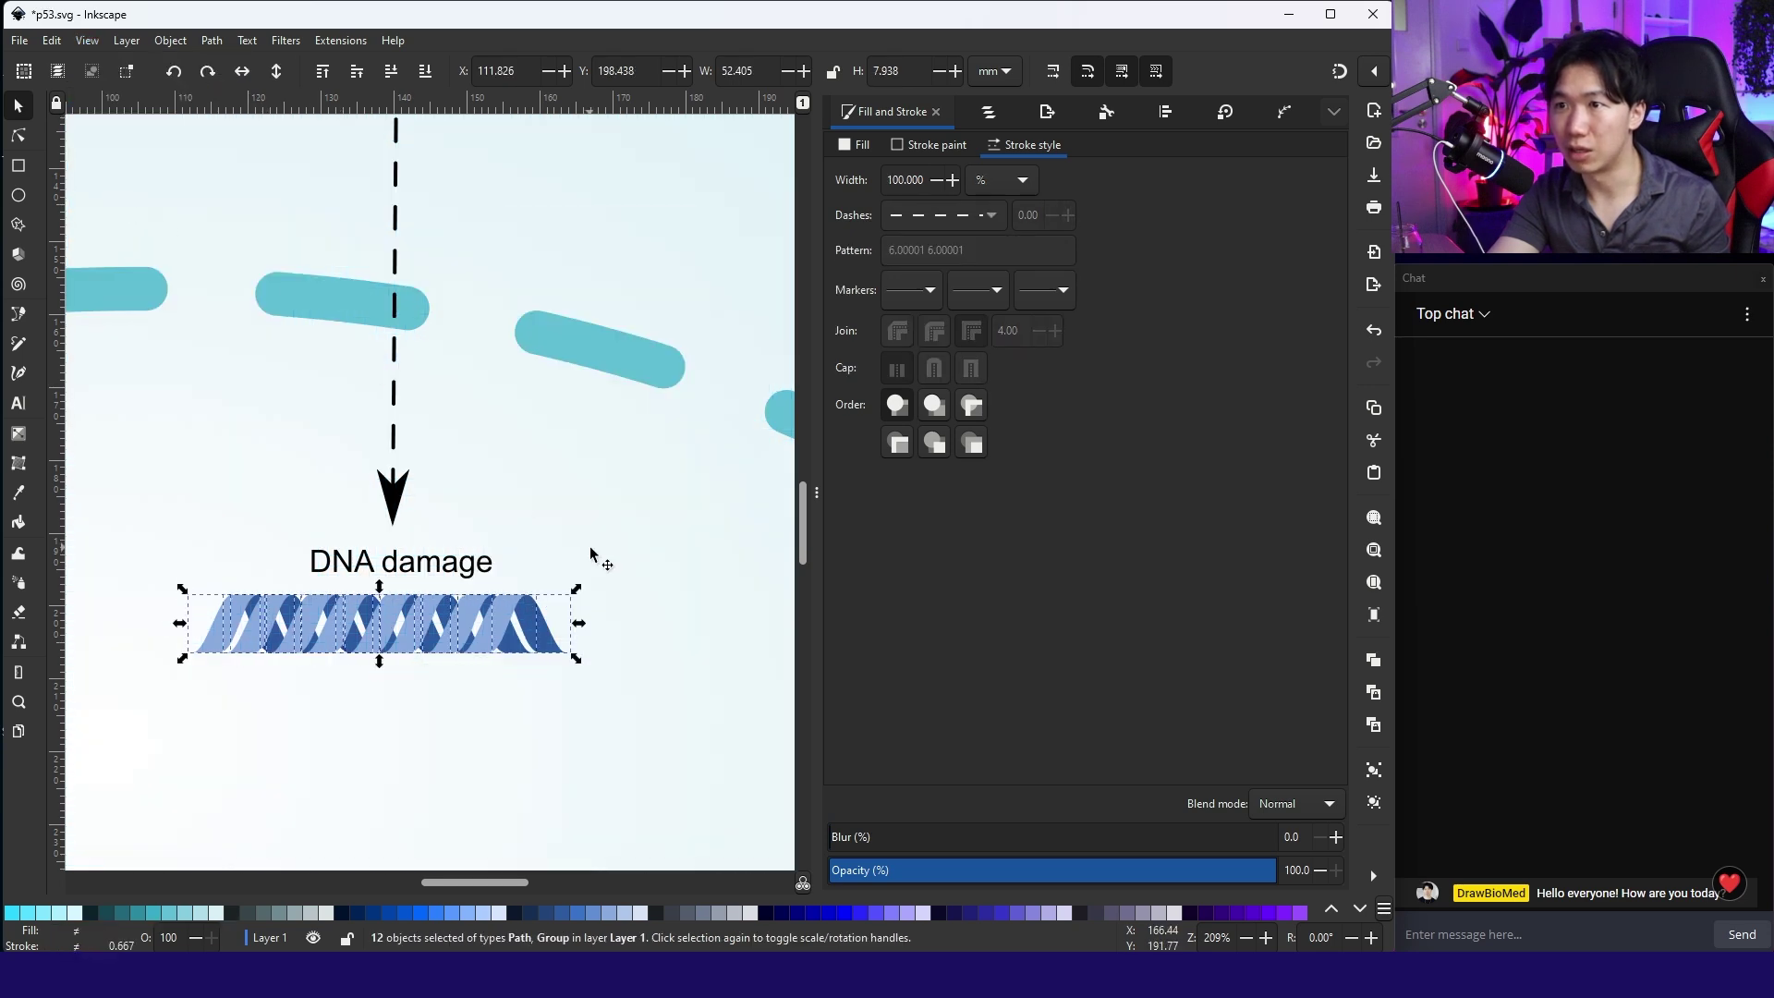
left_click(591, 570)
mouse_move(480, 647)
left_mouse_down()
mouse_move(528, 619)
mouse_move(508, 632)
left_mouse_up()
left_click(567, 605)
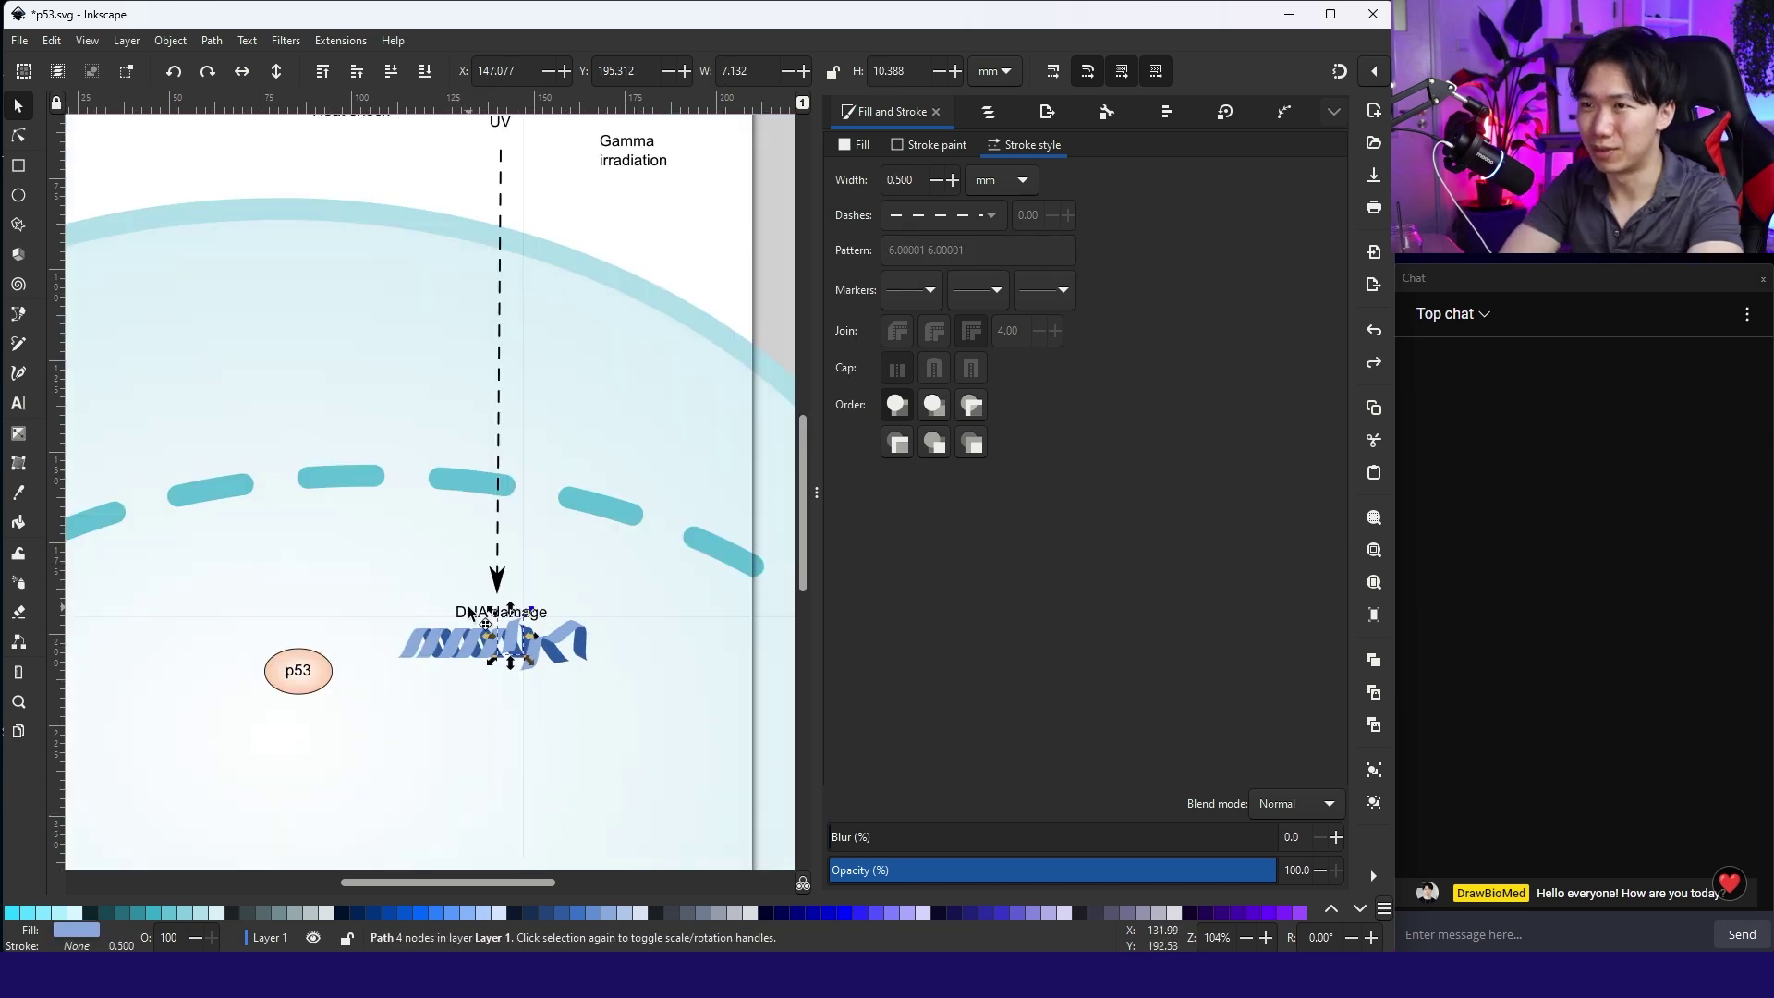
Move the DNA damage label below the helix and redirect the UV arrow's tip to the helix's broken section
left_click(468, 612)
left_click_drag(484, 617, 483, 684)
left_click(499, 602)
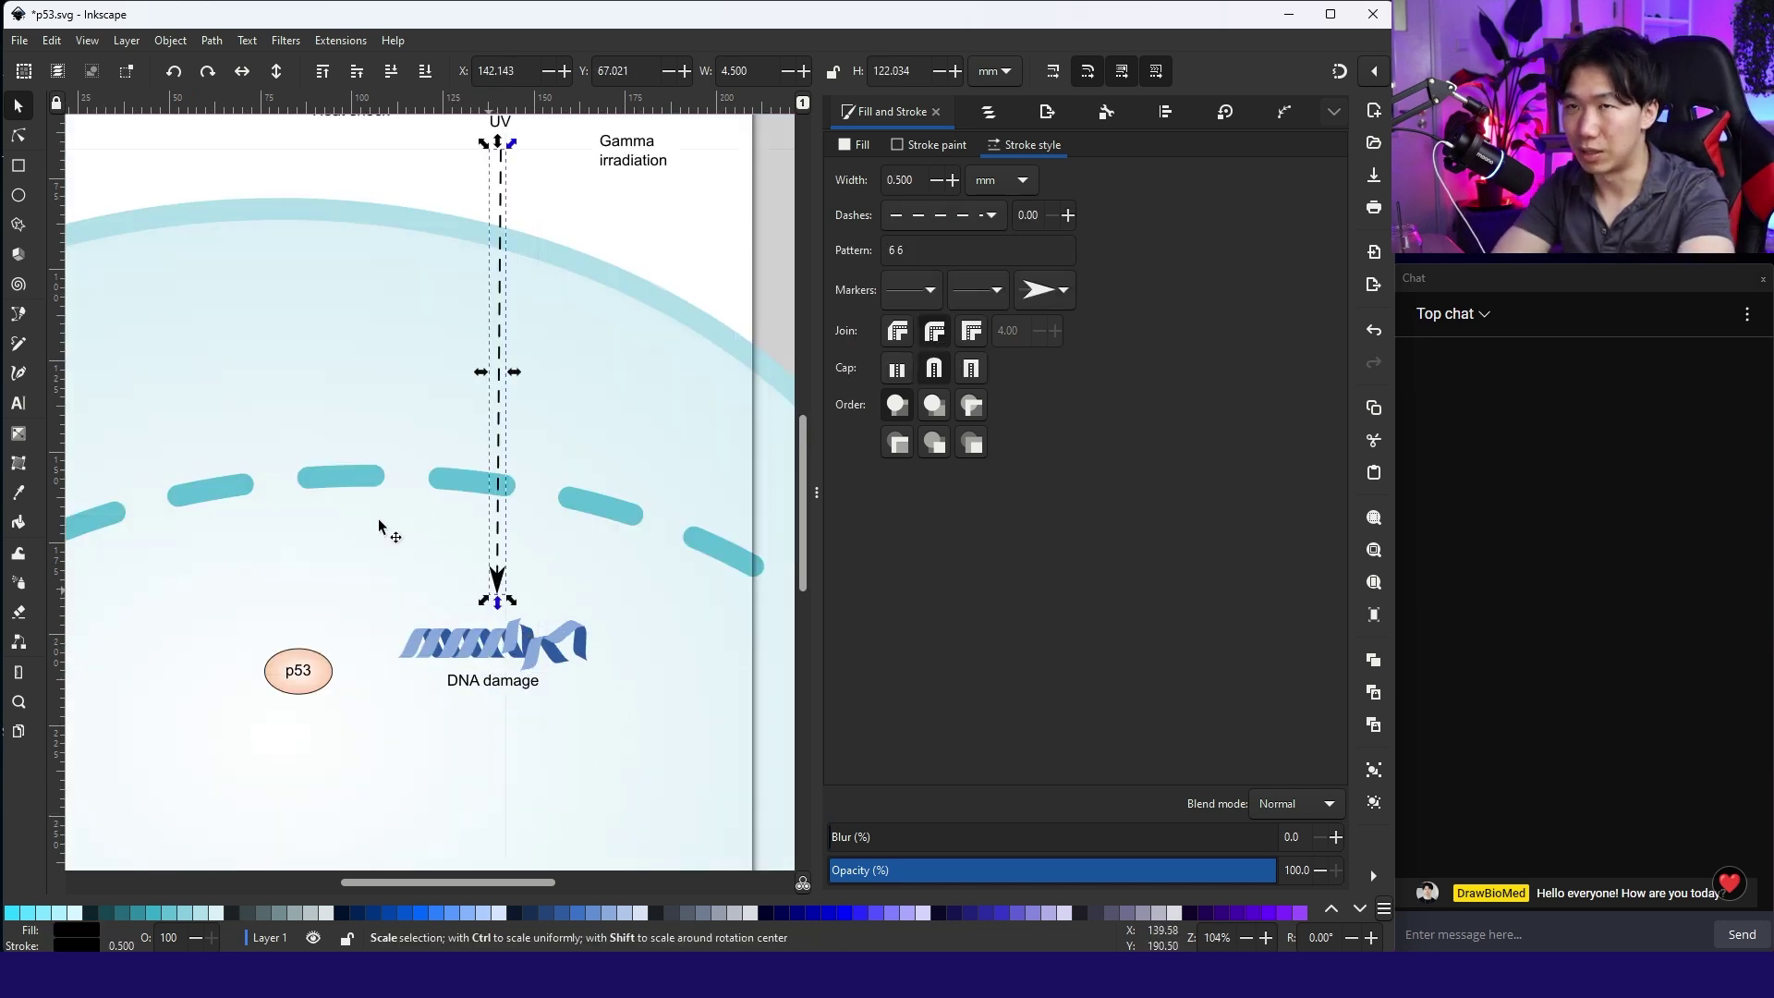
left_click(19, 137)
left_click_drag(498, 574, 540, 602)
Paste a copy of the dashed arrow below the Gamma irradiation label and aim its tip at the helix's broken section
key("ctrl+v")
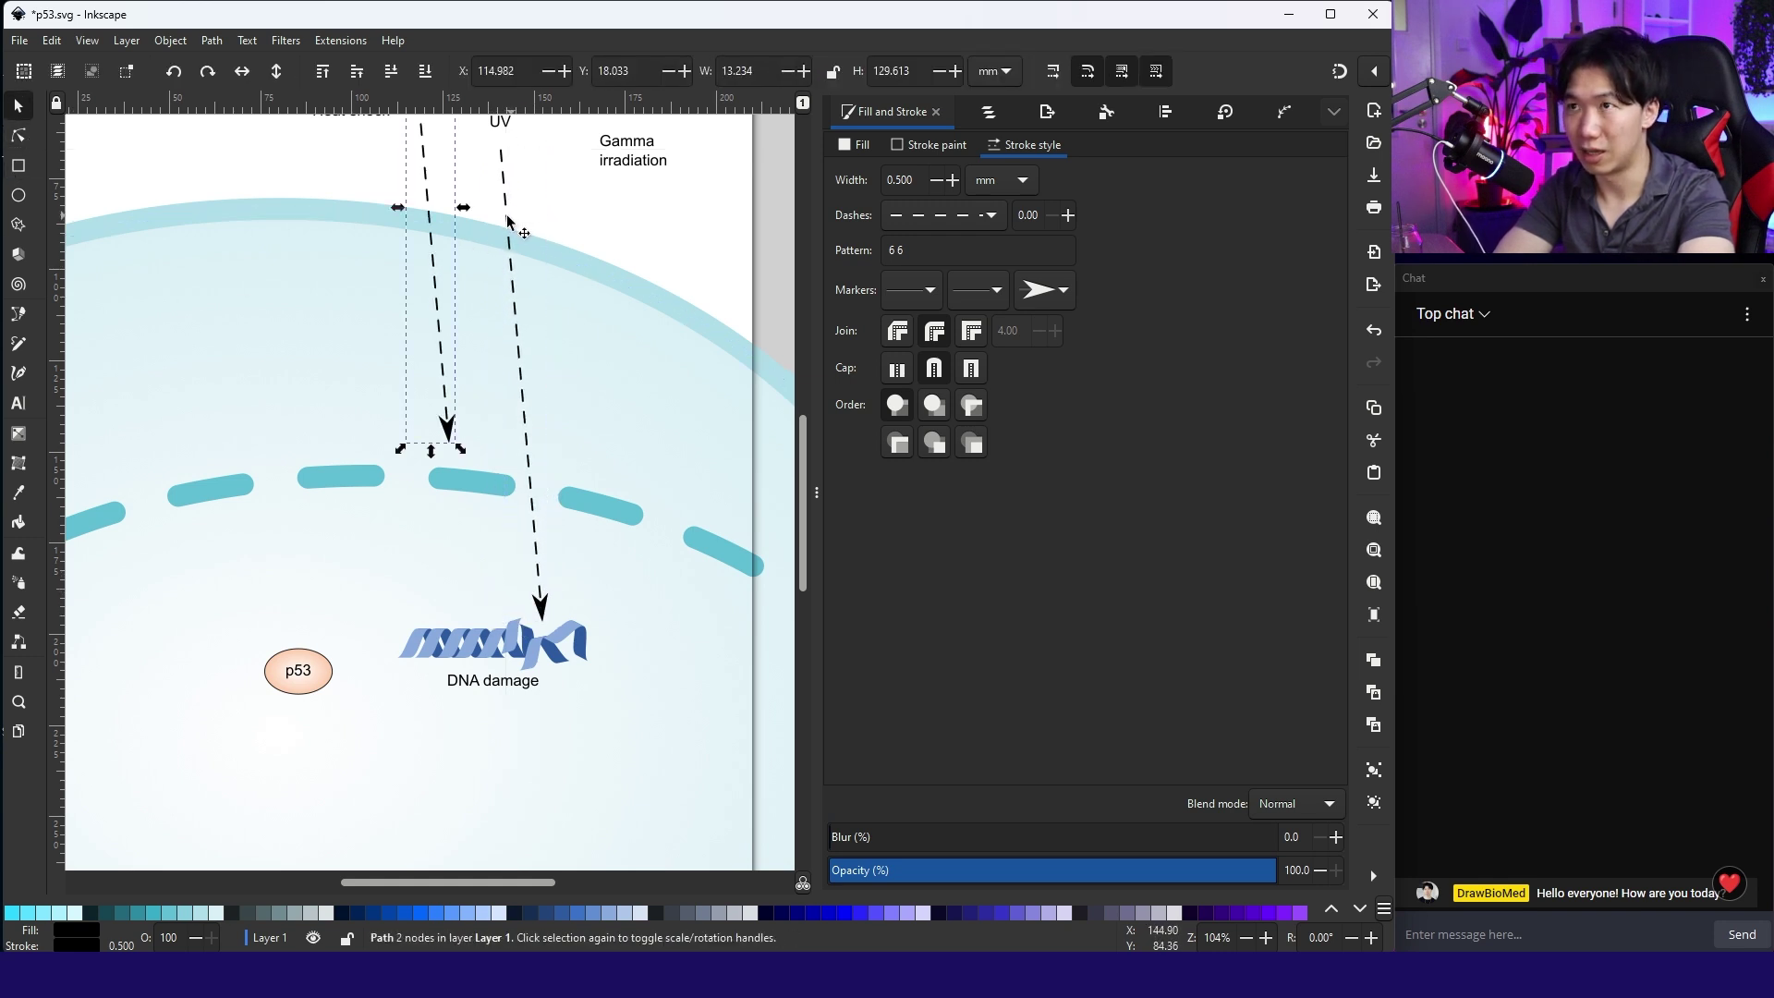
left_click_drag(434, 277, 647, 480)
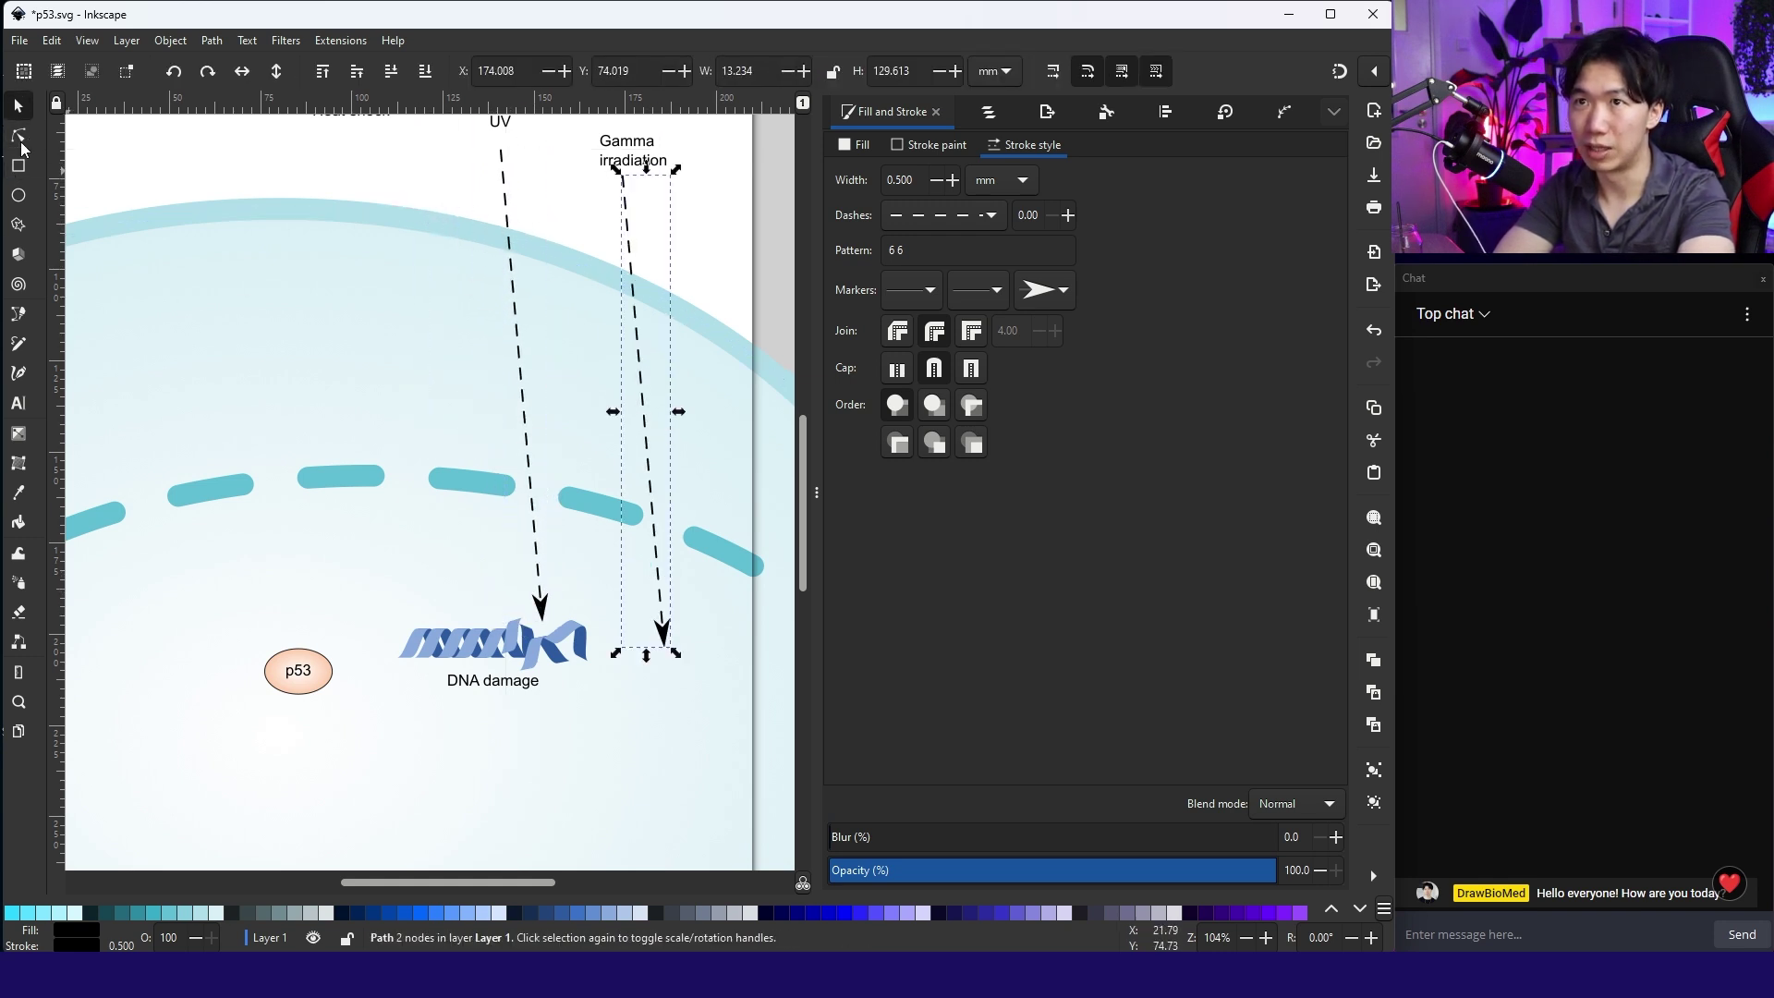
left_click(19, 138)
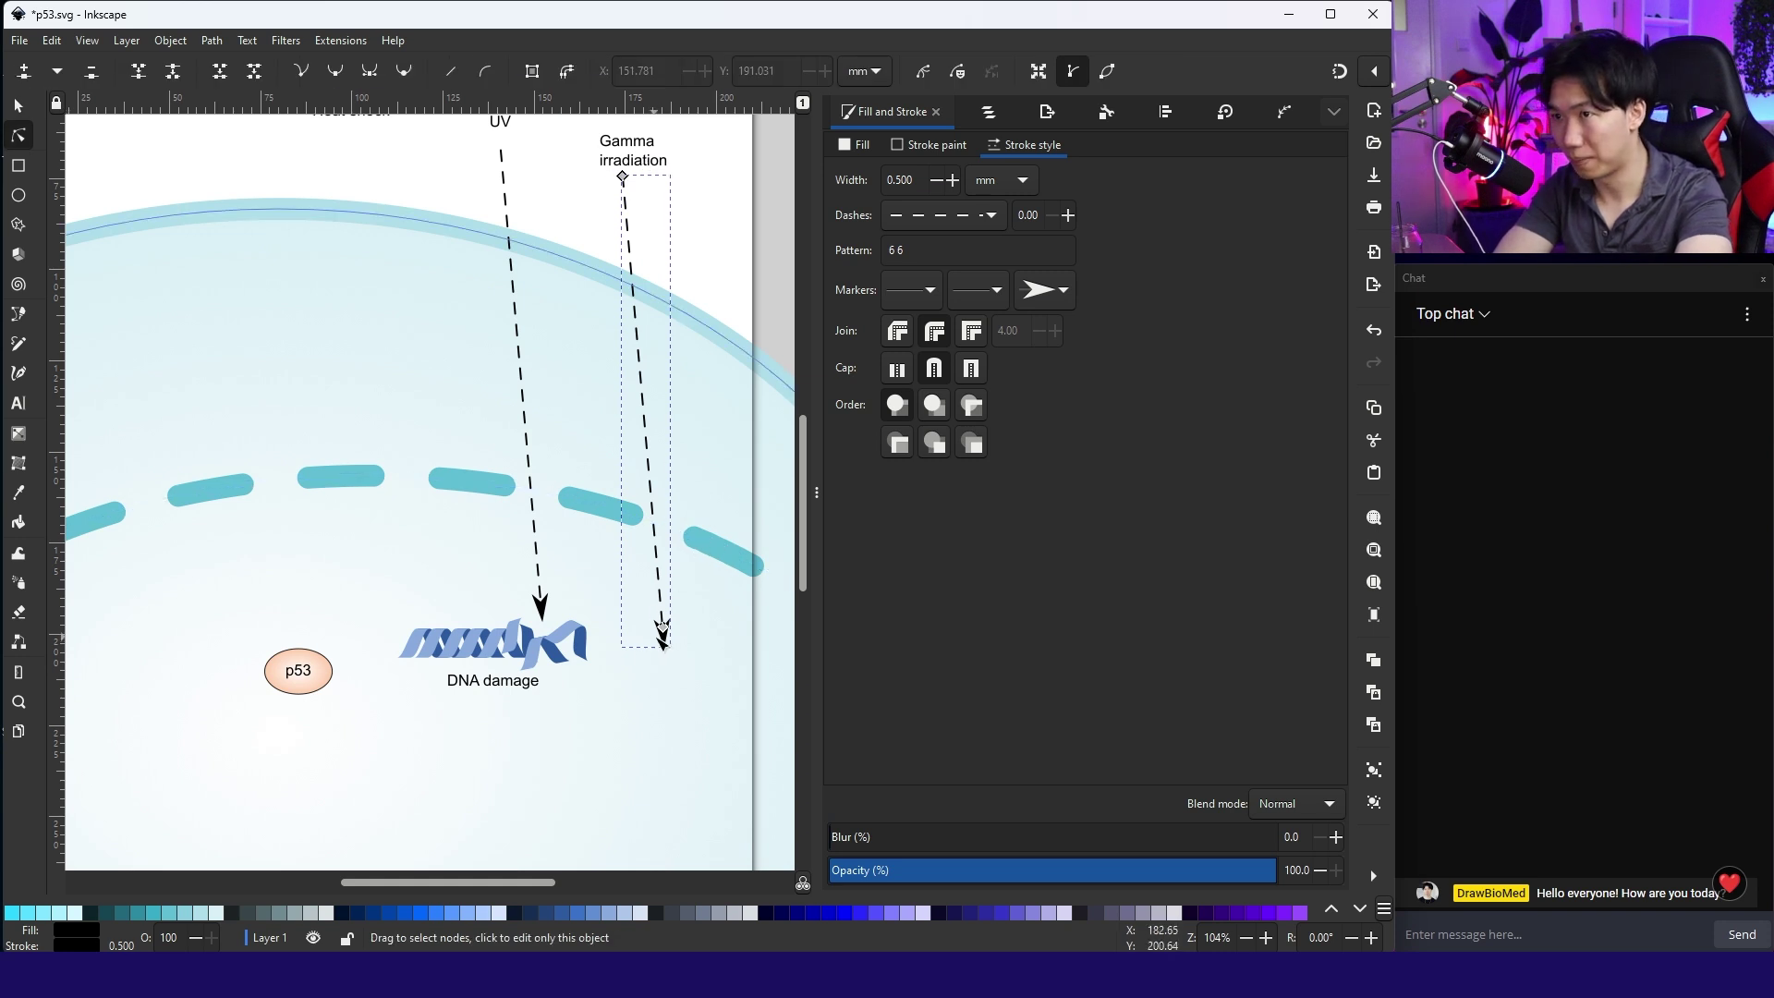
left_click_drag(662, 627, 572, 599)
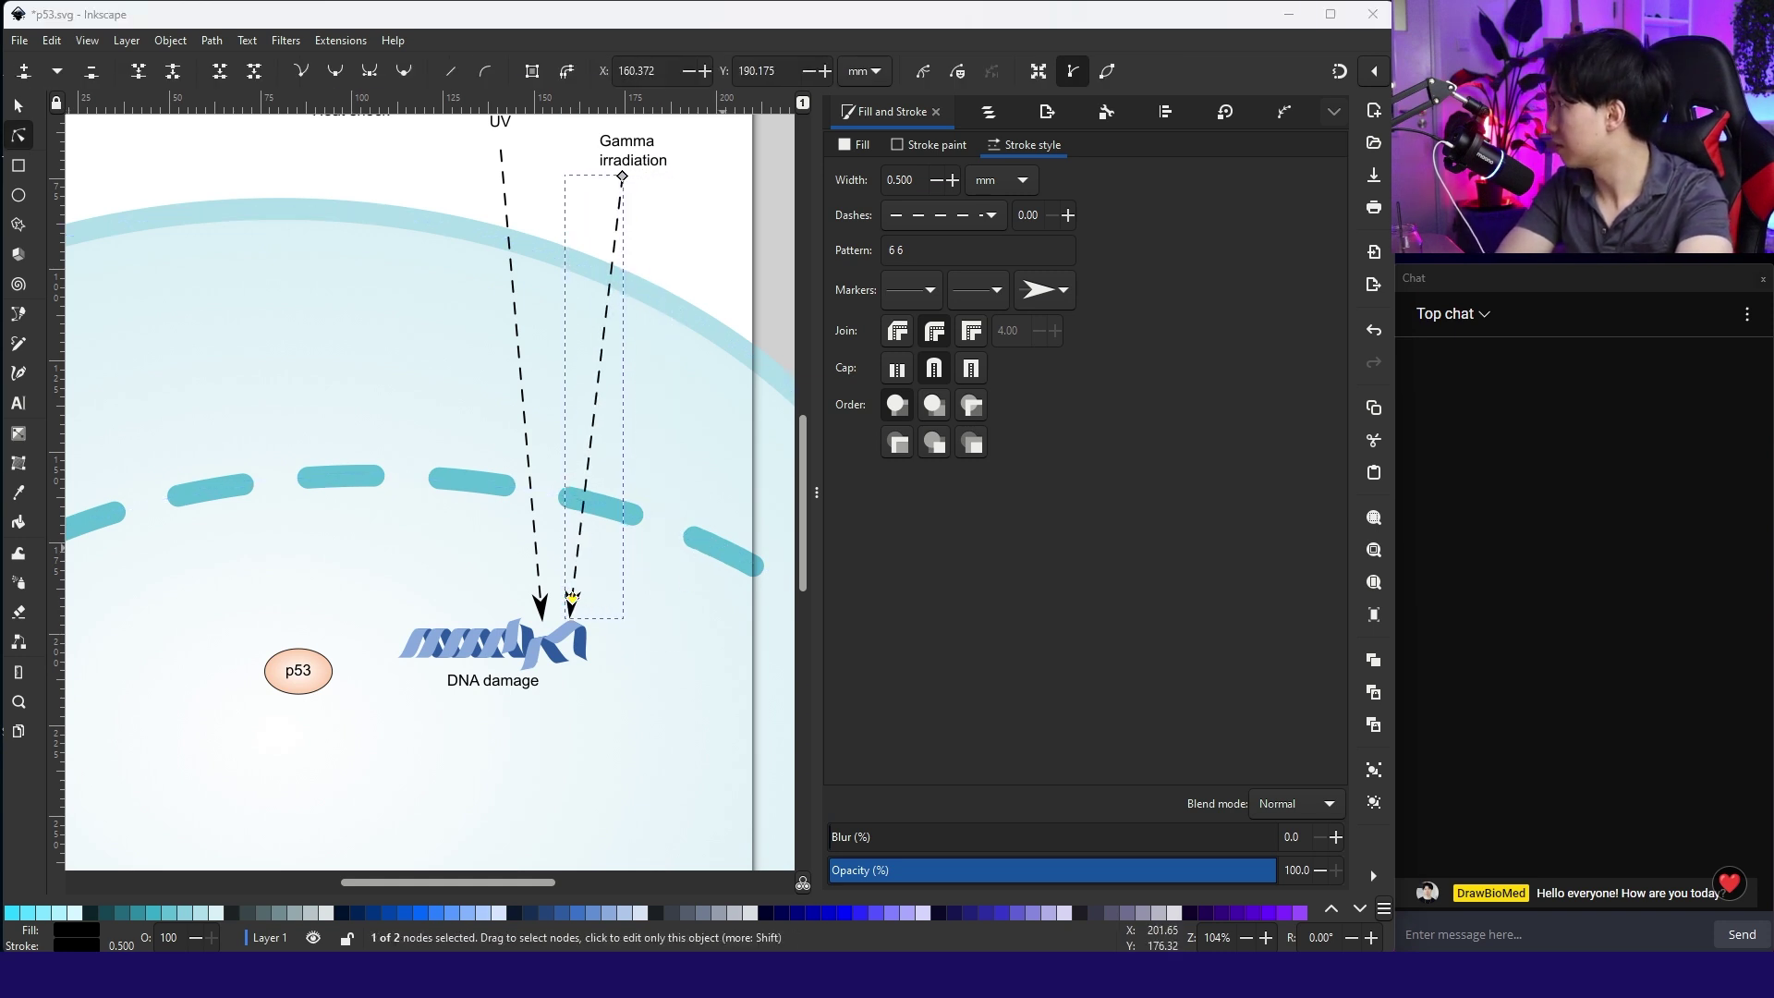
Duplicate the labelled p53 ellipse and place the copy above and to the right of the original, inside the nucleus
left_click(427, 655)
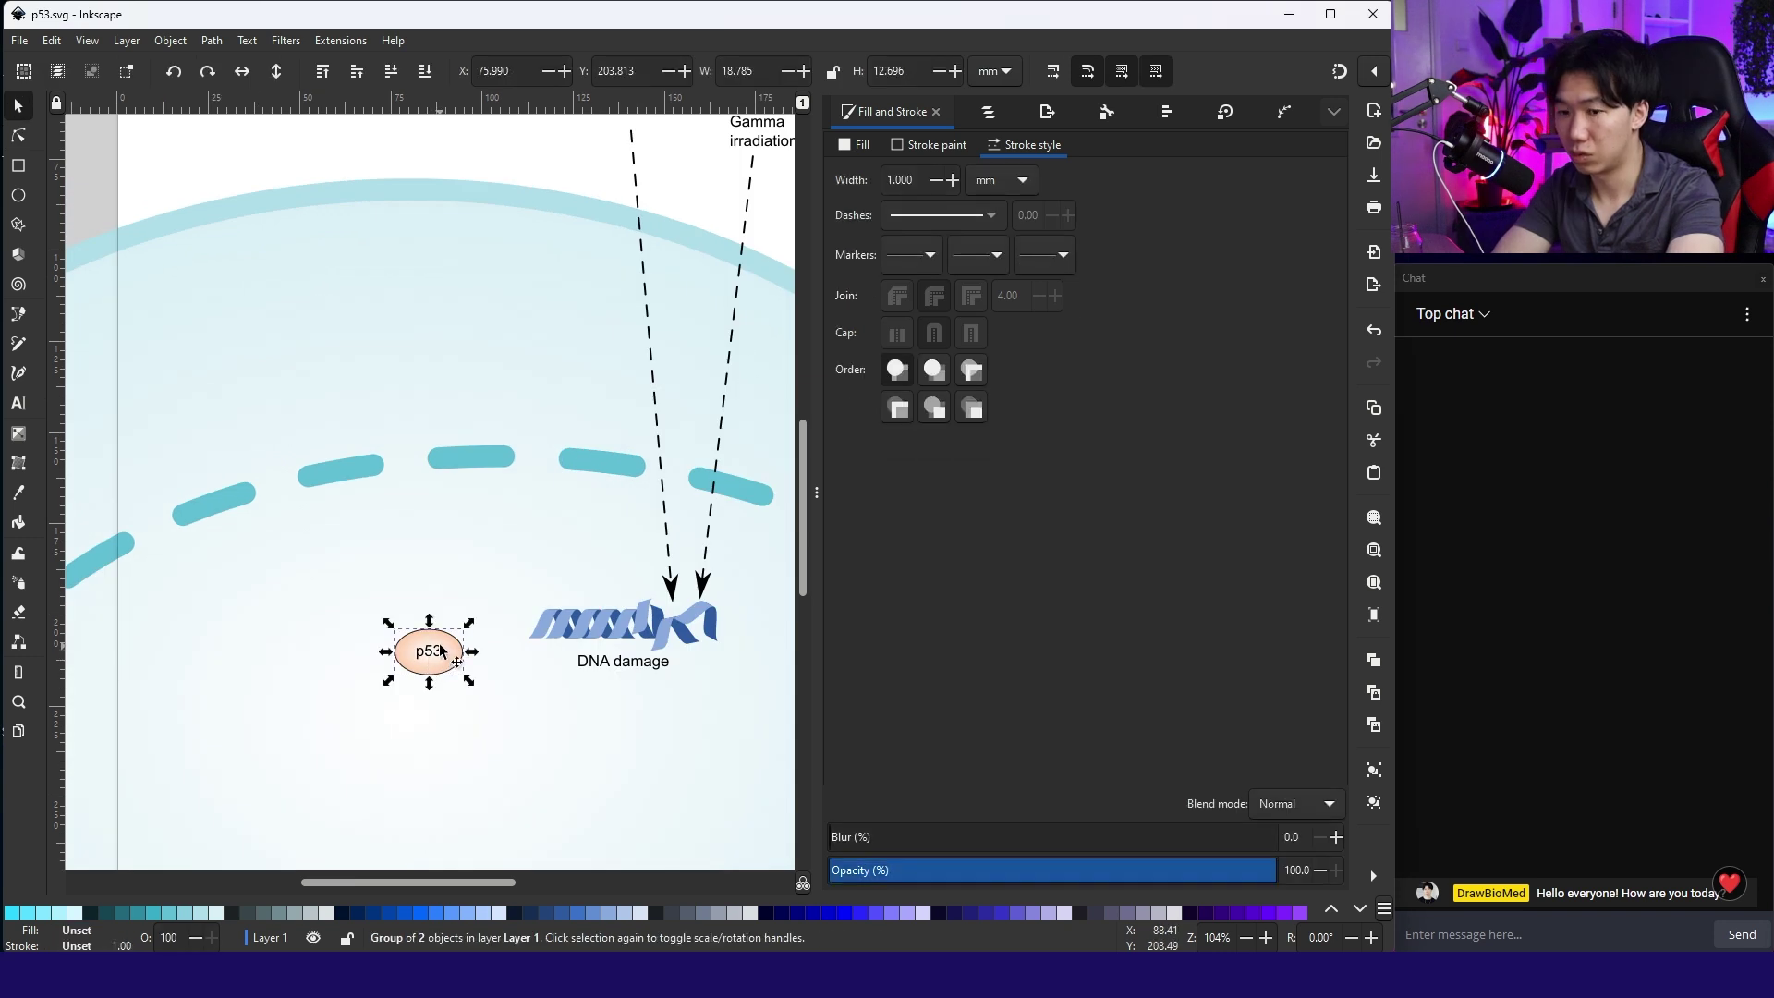
key("ctrl+c")
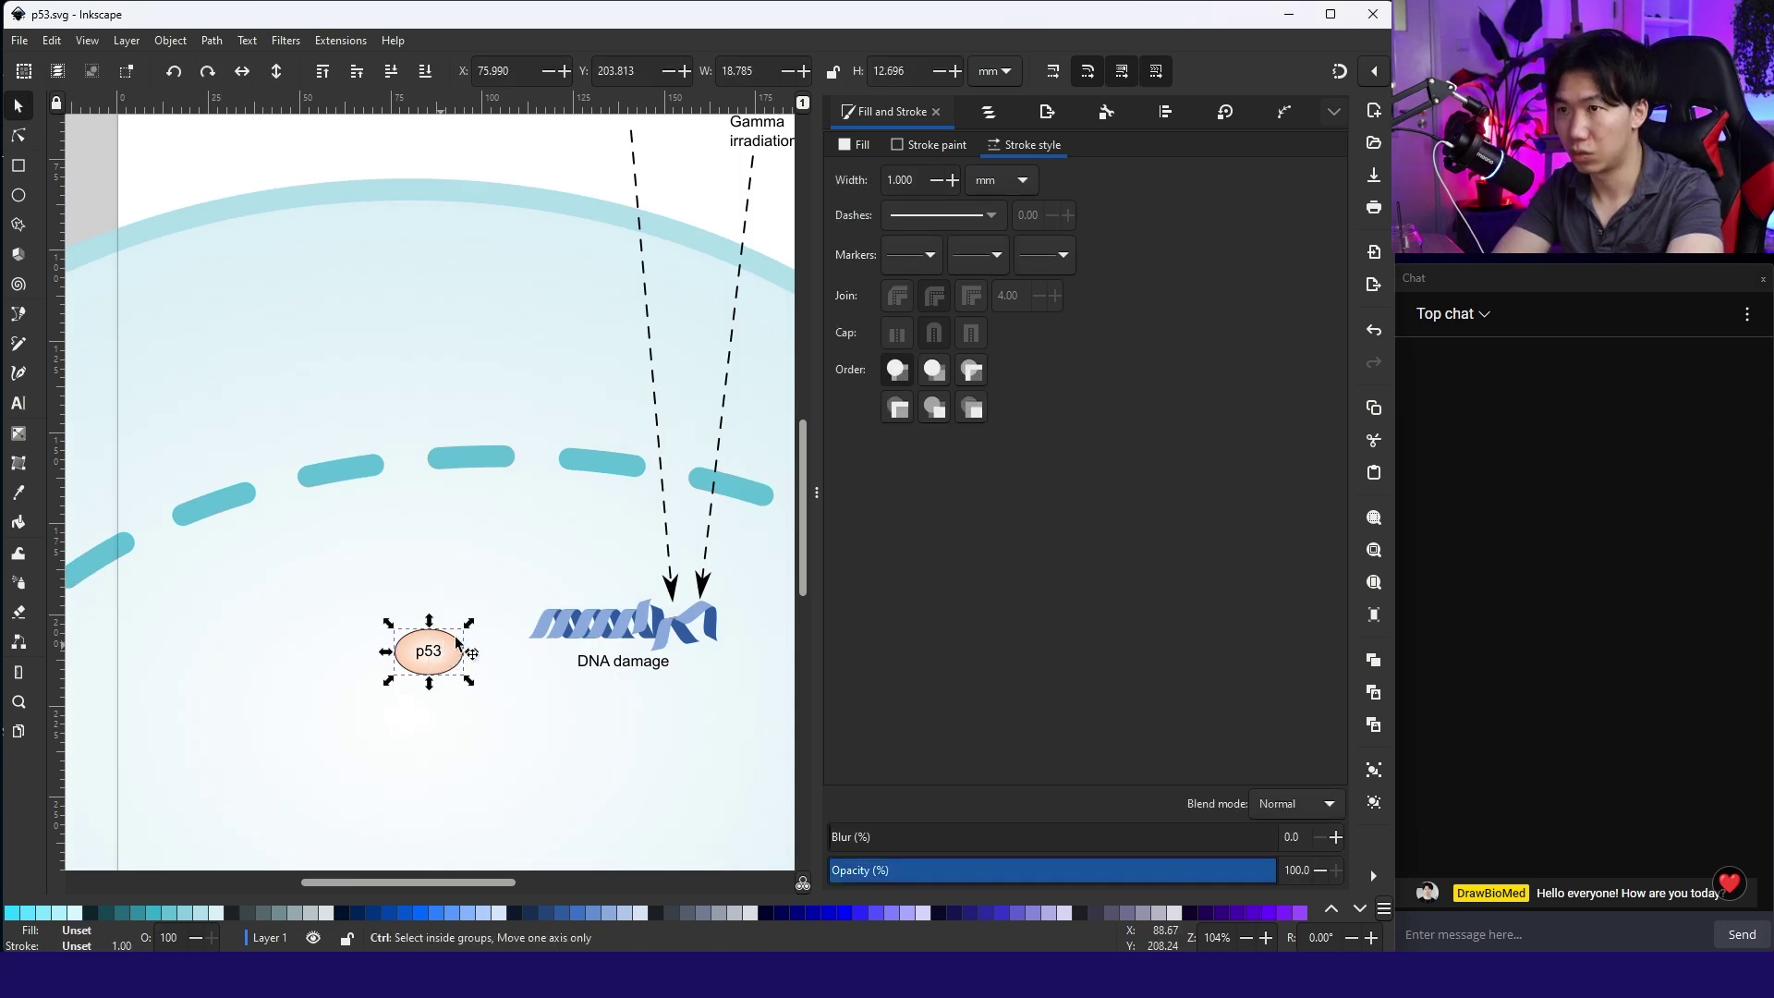
key("ctrl+d")
left_click_drag(460, 639, 510, 550)
left_click(483, 559)
Change the label in the duplicated ellipse to JNK
double_click(494, 562)
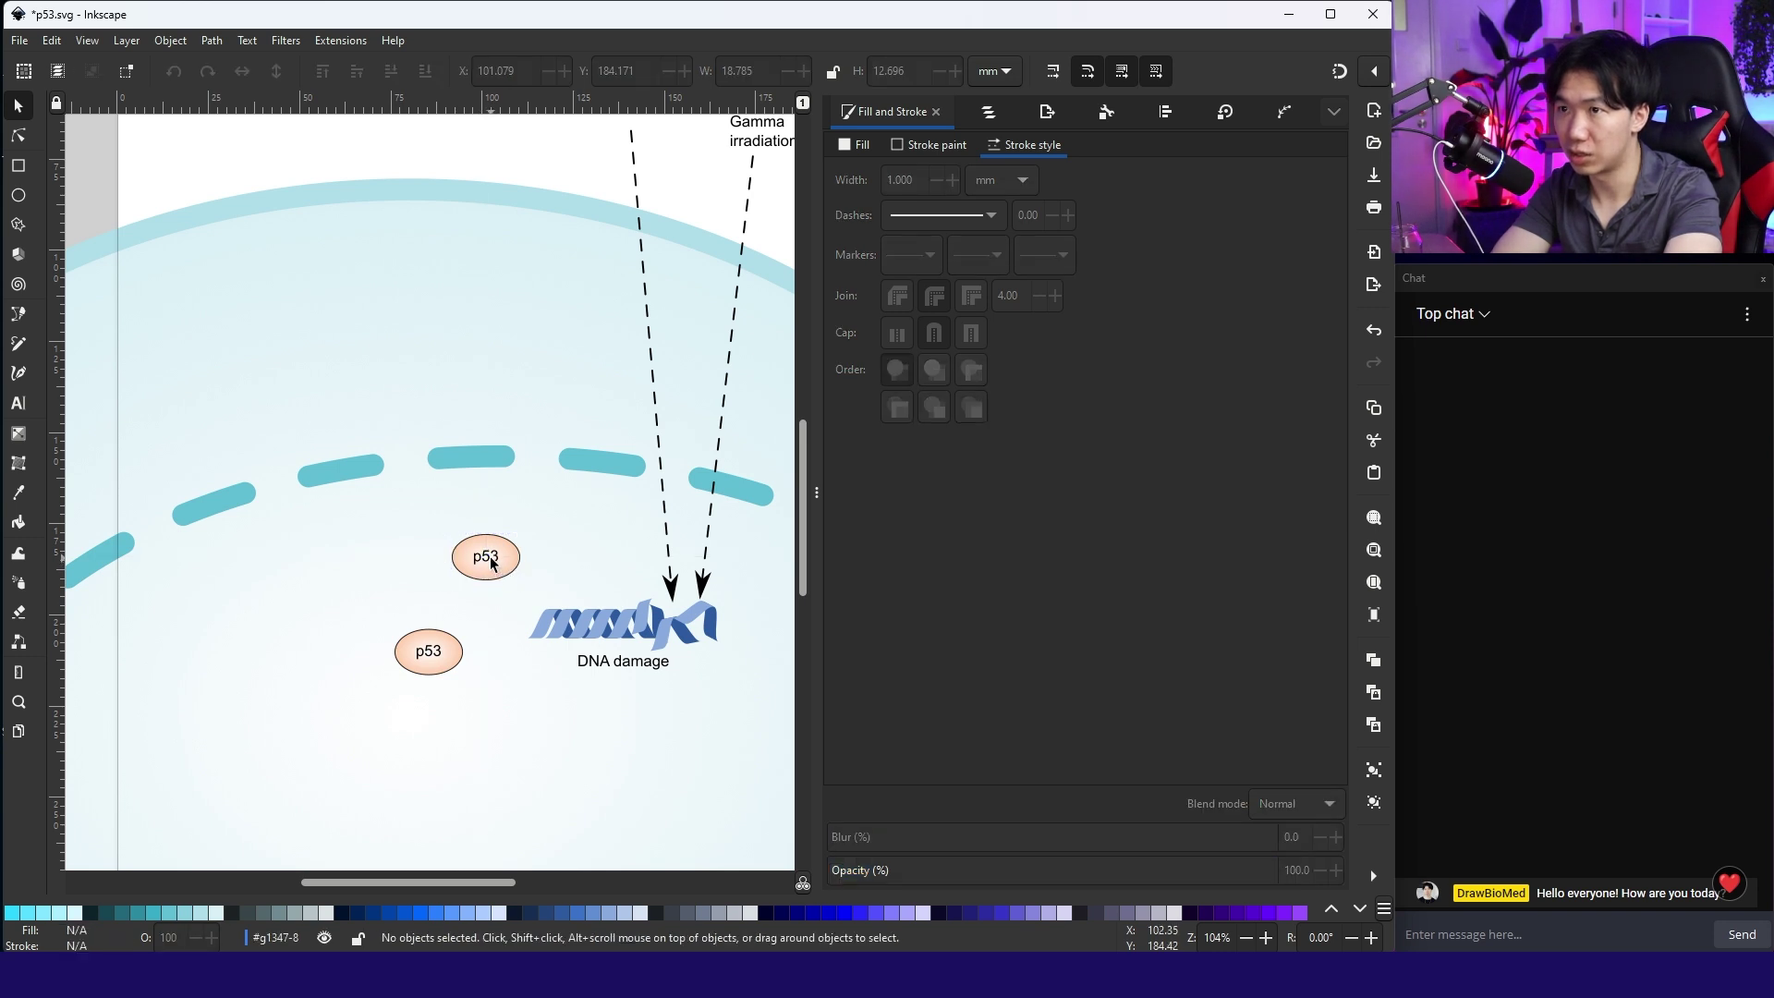
double_click(491, 559)
double_click(489, 557)
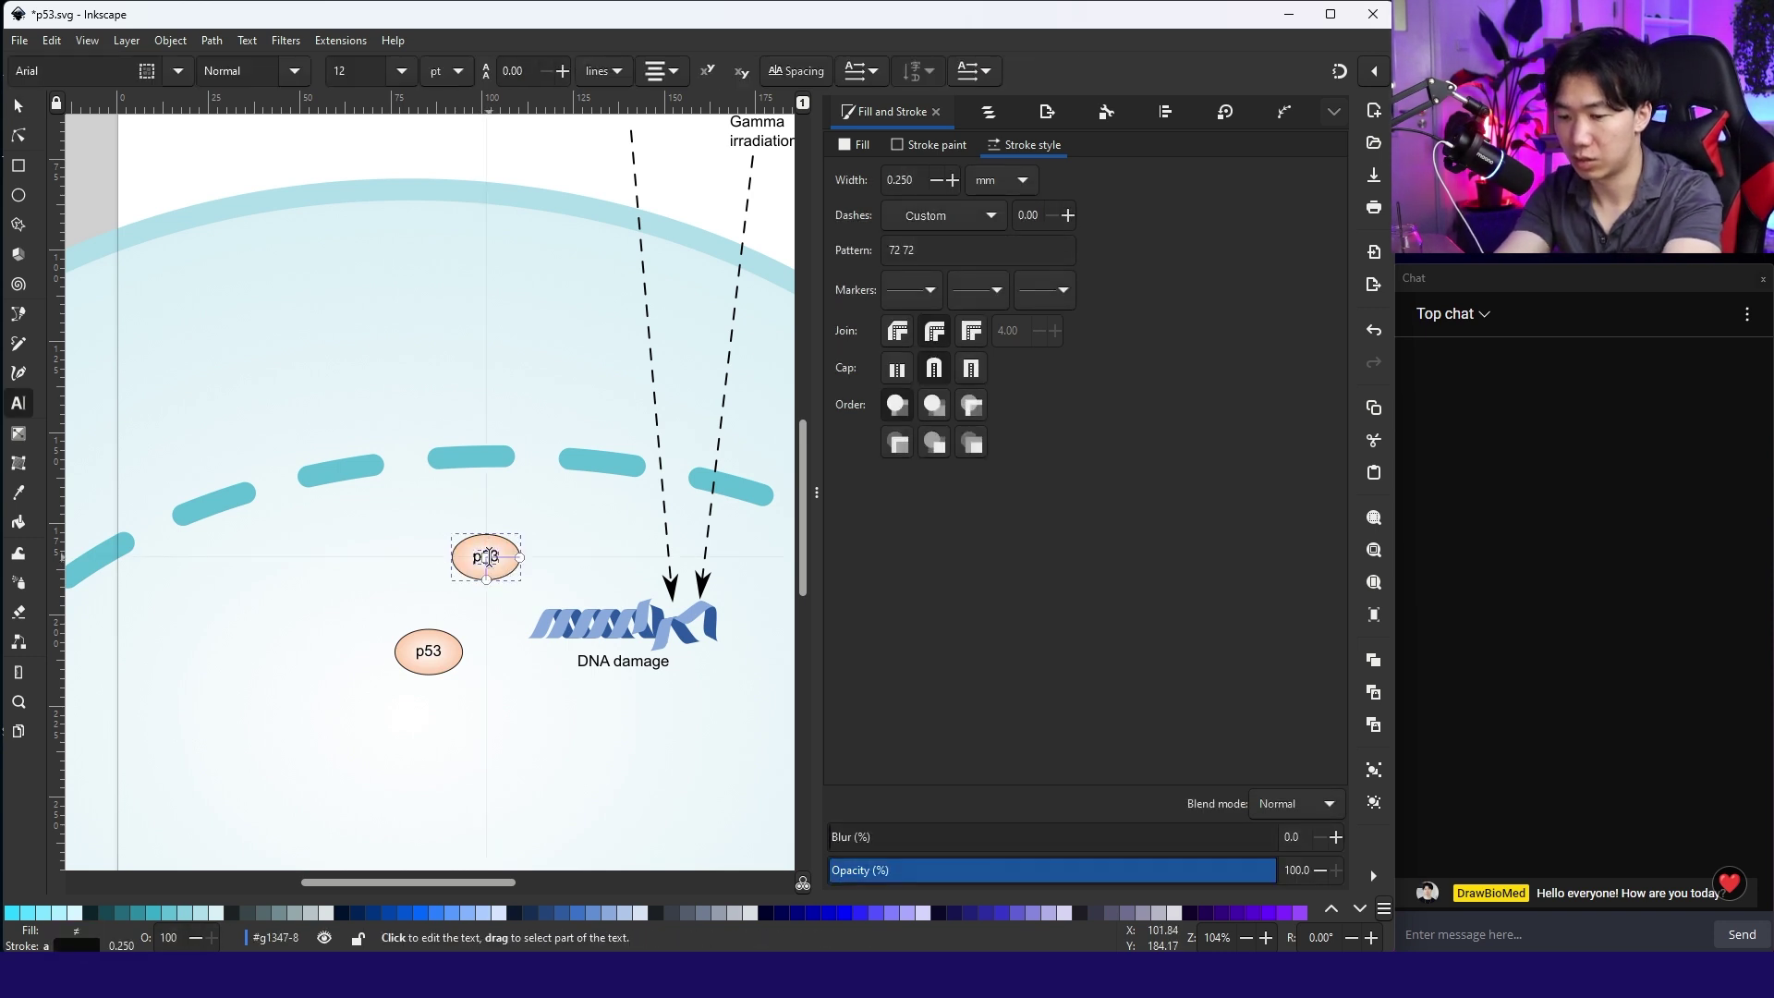
type("JNK")
key("Escape")
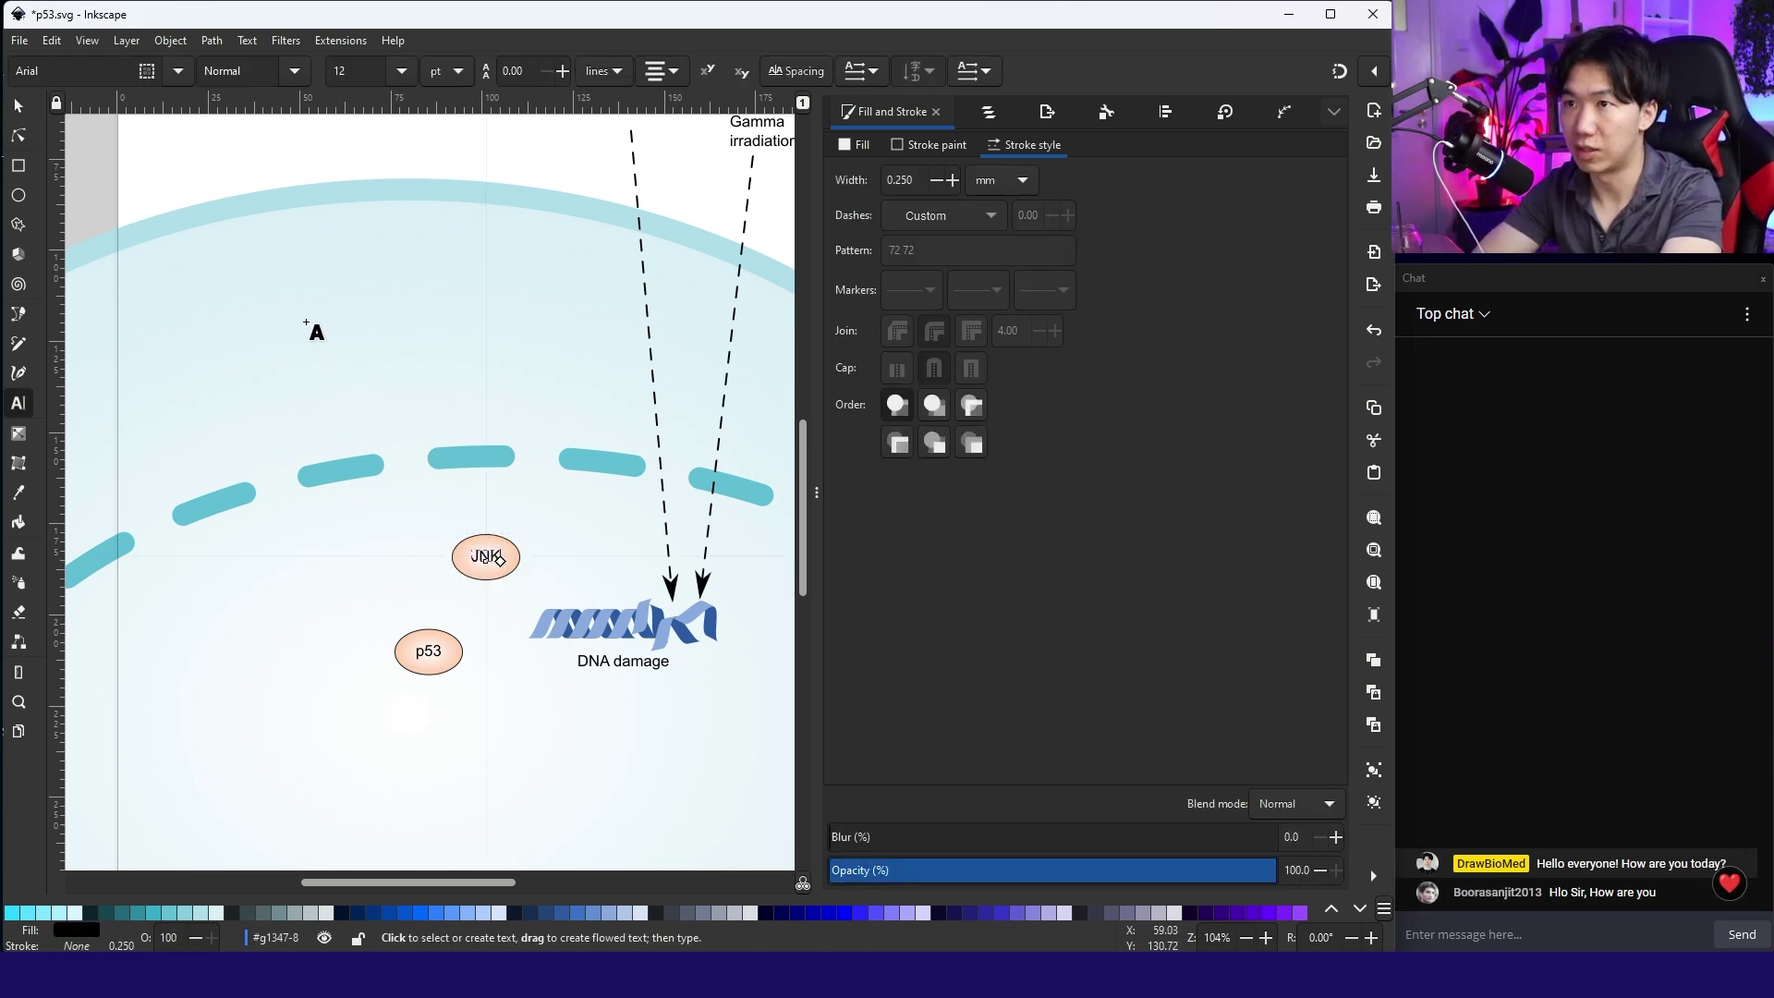
left_click(22, 109)
Narrow the JNK ellipse so it fits more closely around its label
scroll(496, 517, "up", 2)
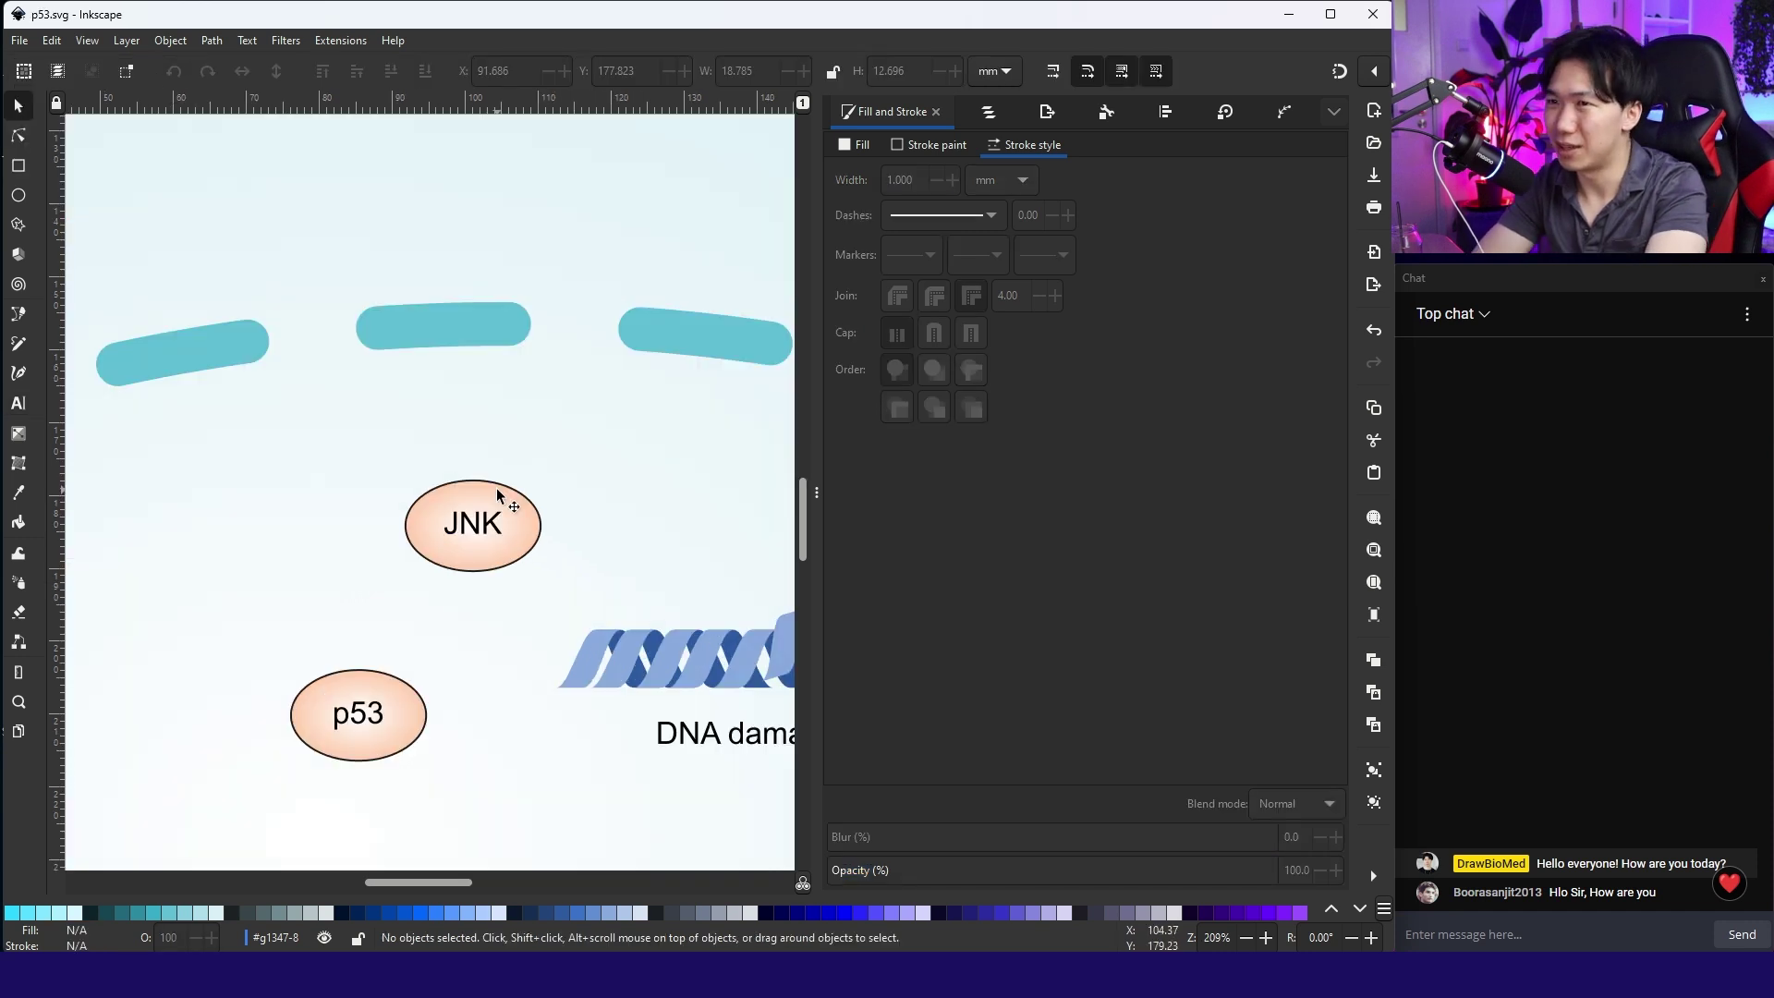
left_click(496, 490)
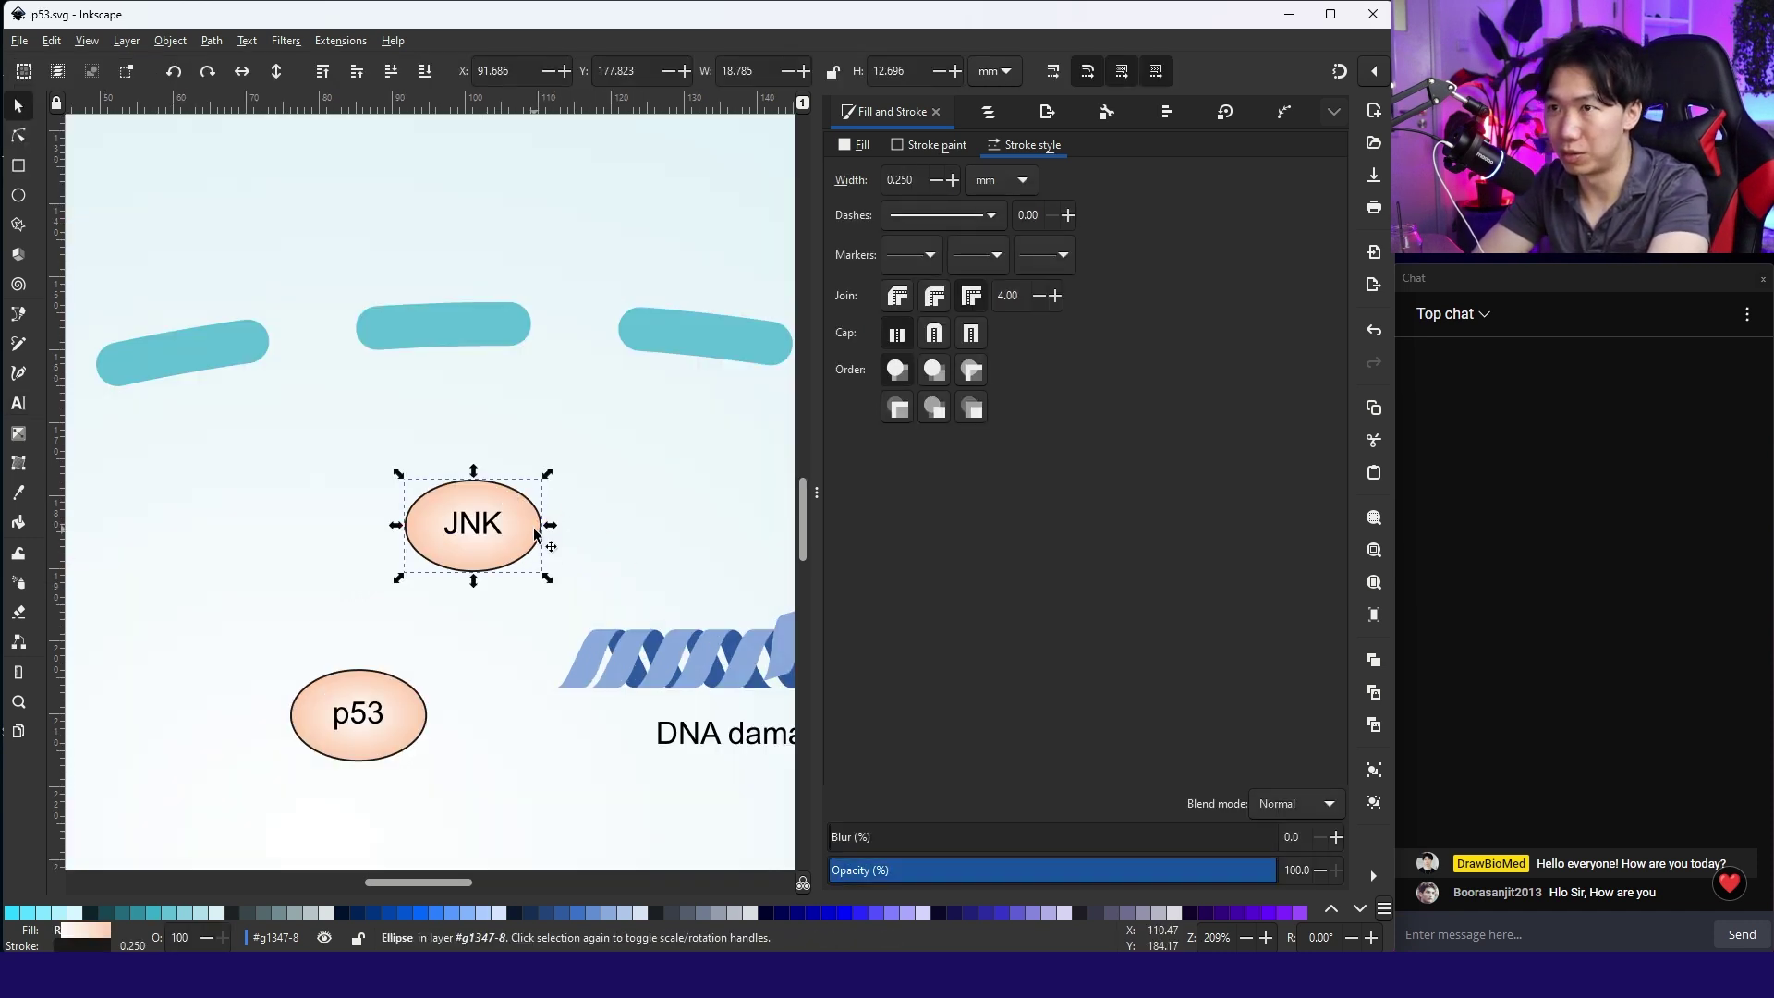
left_click_drag(550, 527, 519, 529)
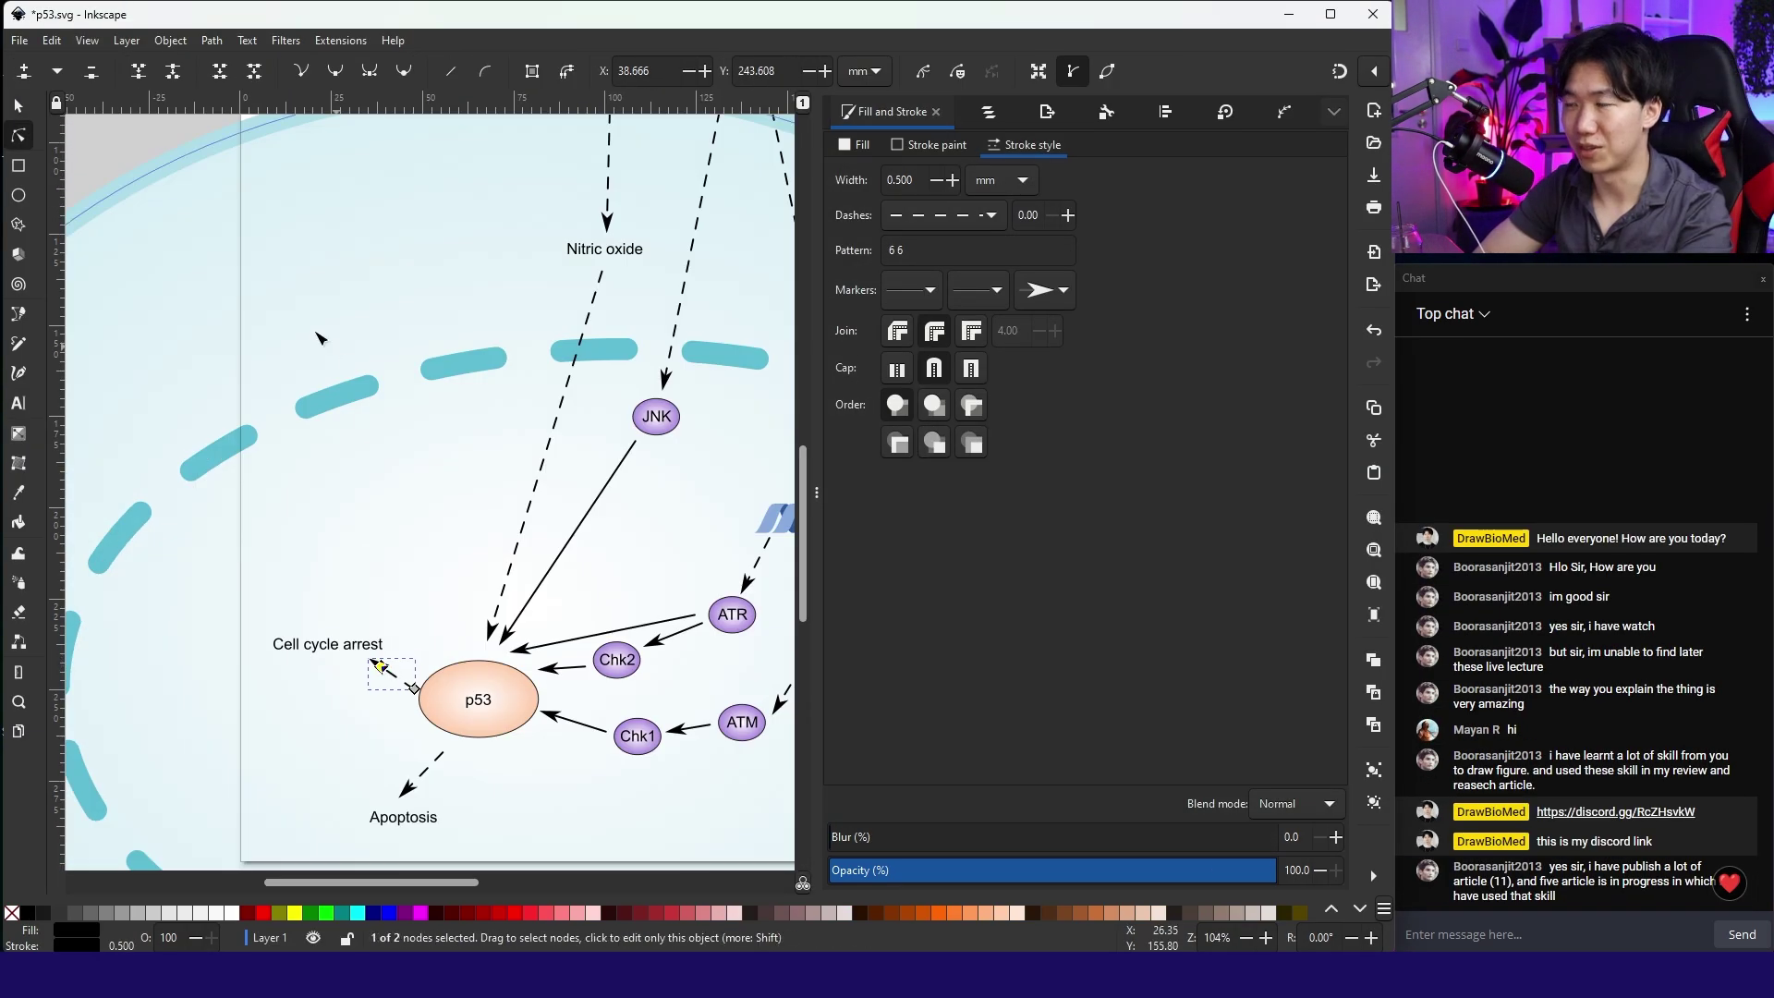
Deselect the cell cycle arrest arrow and save the pathway drawing
scroll(309, 303, "down", 2)
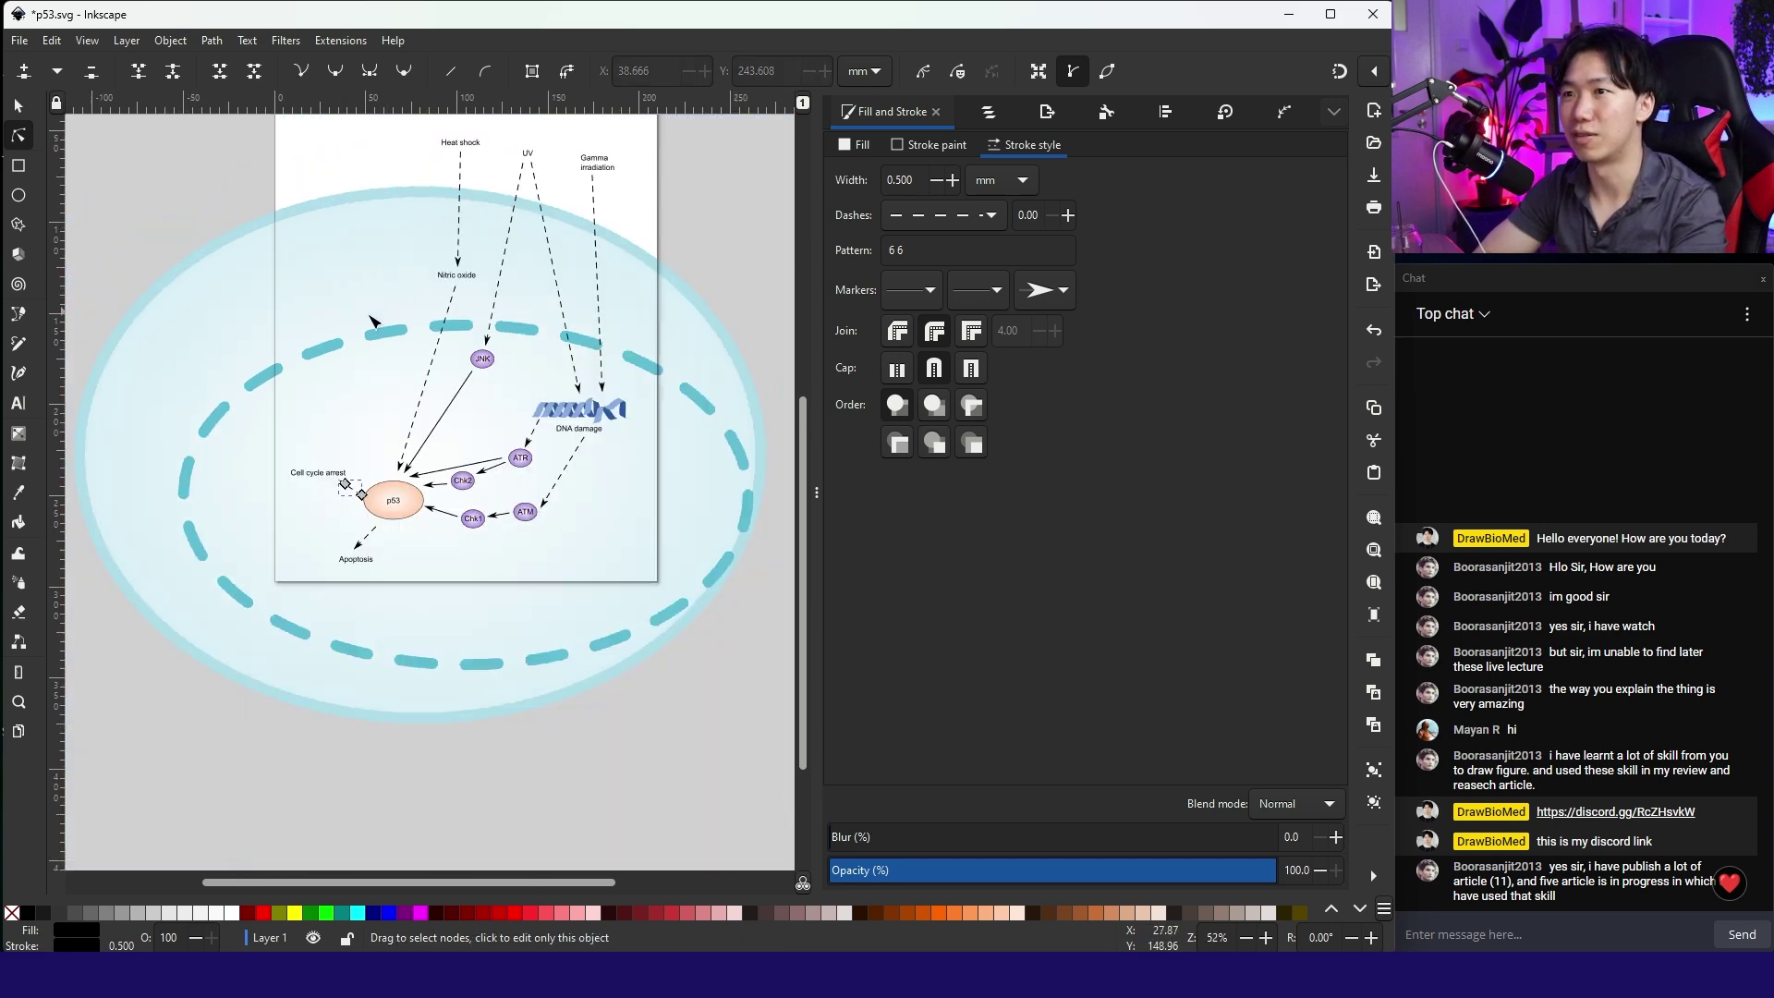
left_click(703, 240)
key("ctrl+s")
left_click_drag(701, 242, 639, 327)
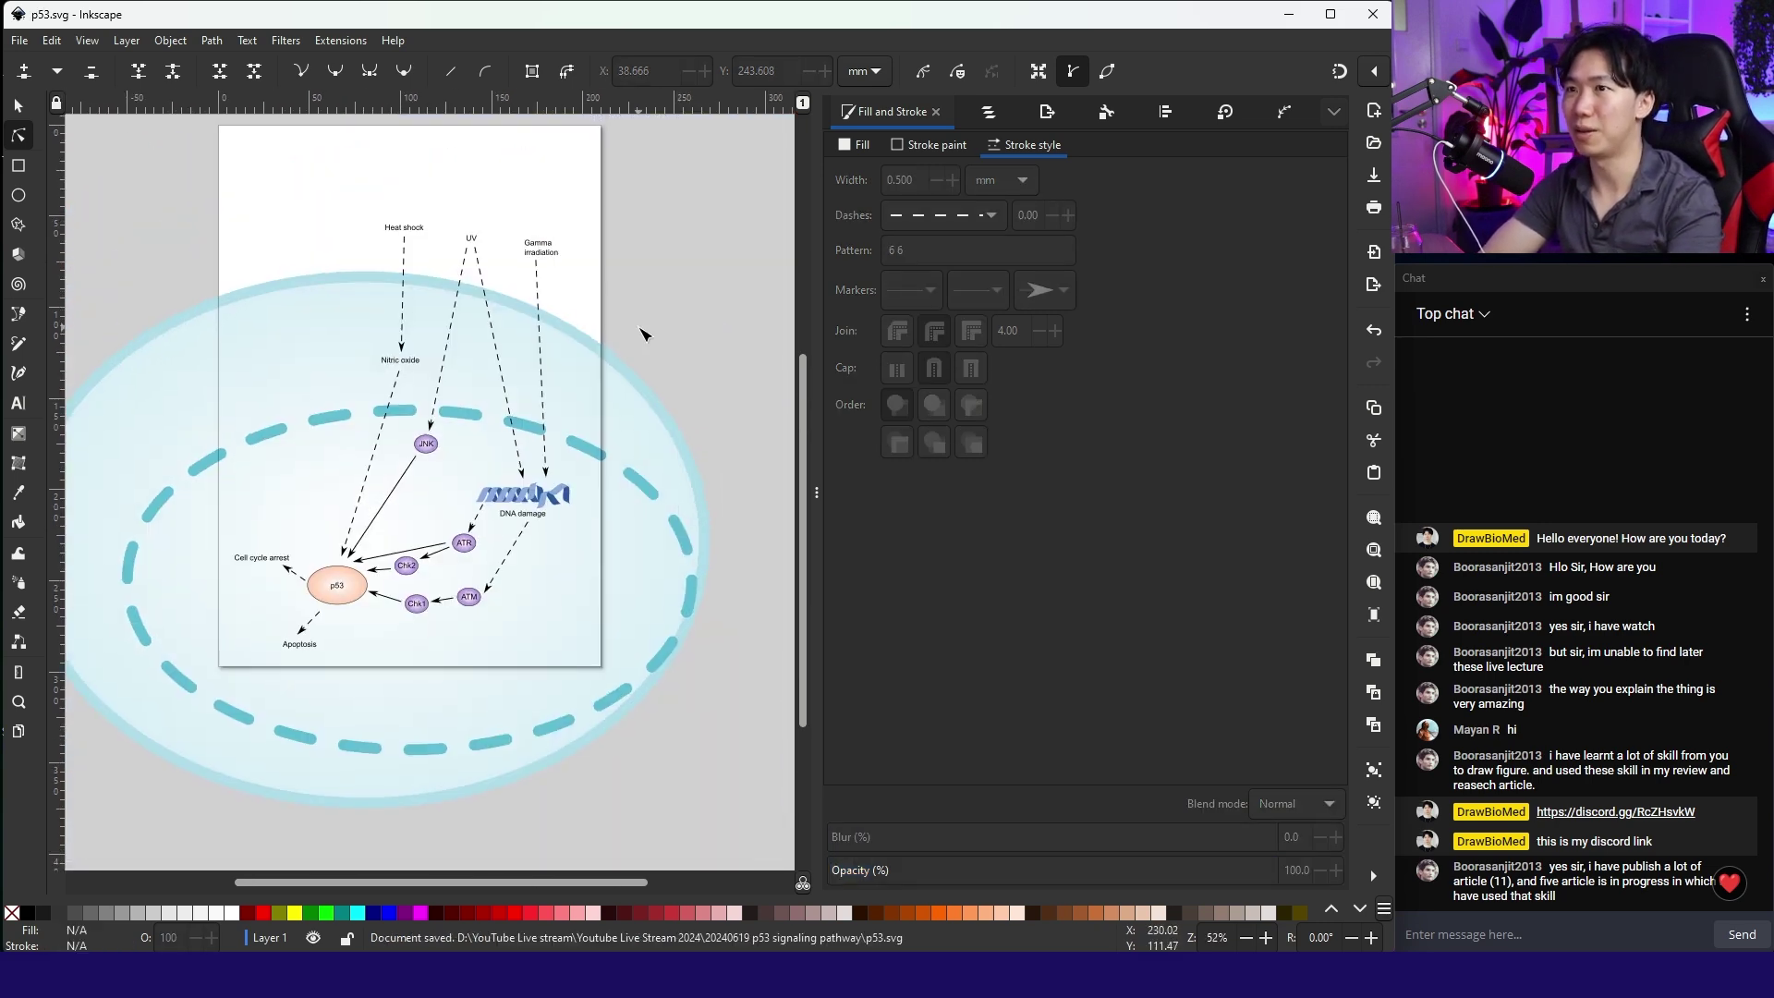